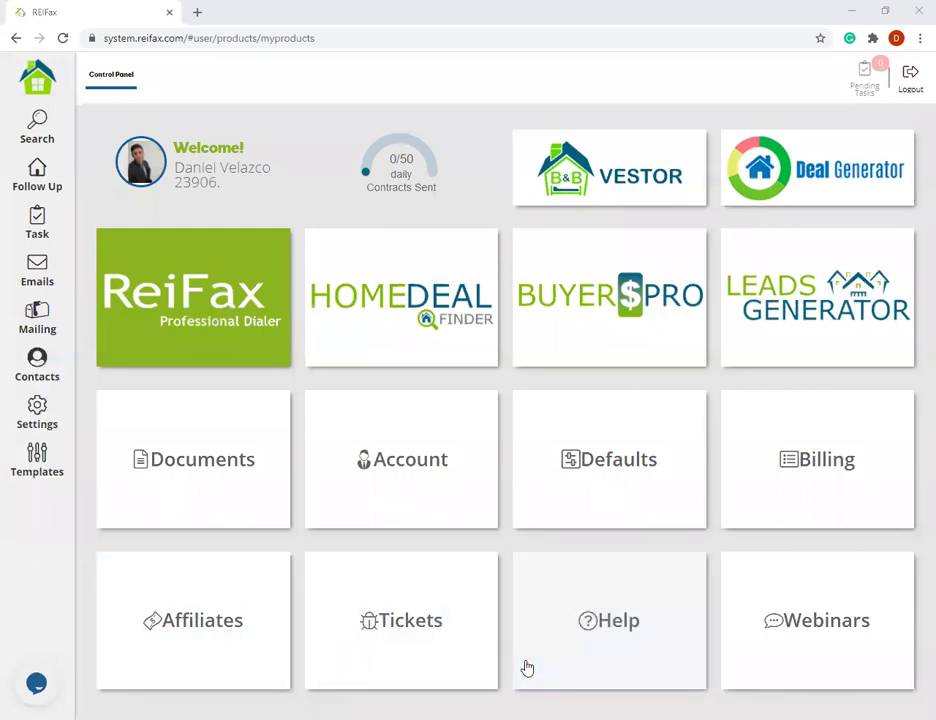
- Show the Control Panel's Documents list of eight saved contracts, including As Is Contract
{"action": "left_click", "coordinate": [193, 459]}
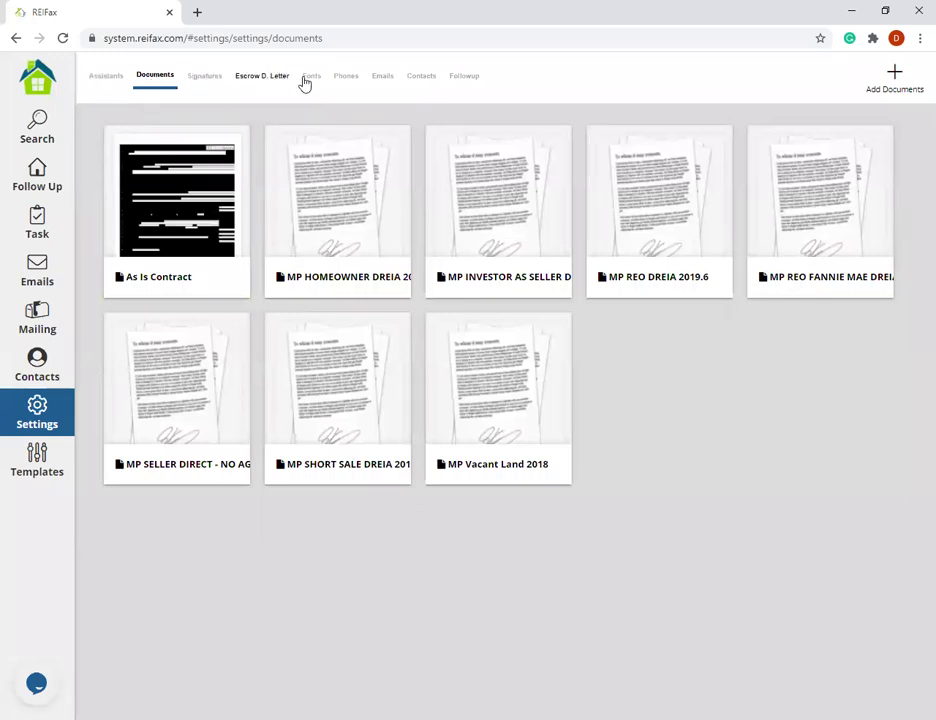
{"action": "left_click", "coordinate": [112, 80]}
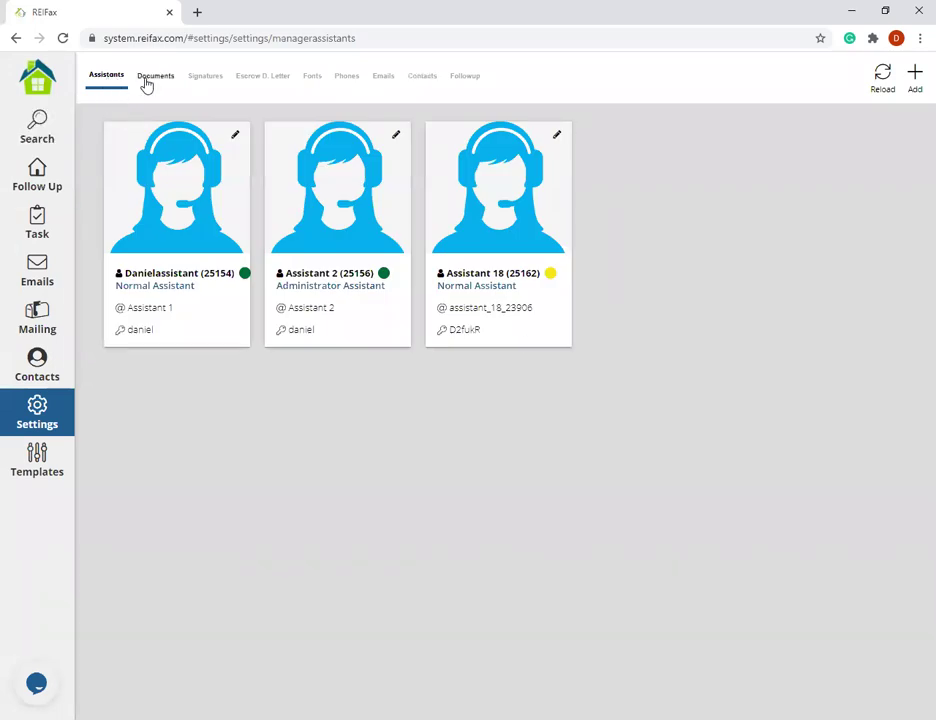
{"action": "left_click", "coordinate": [146, 86]}
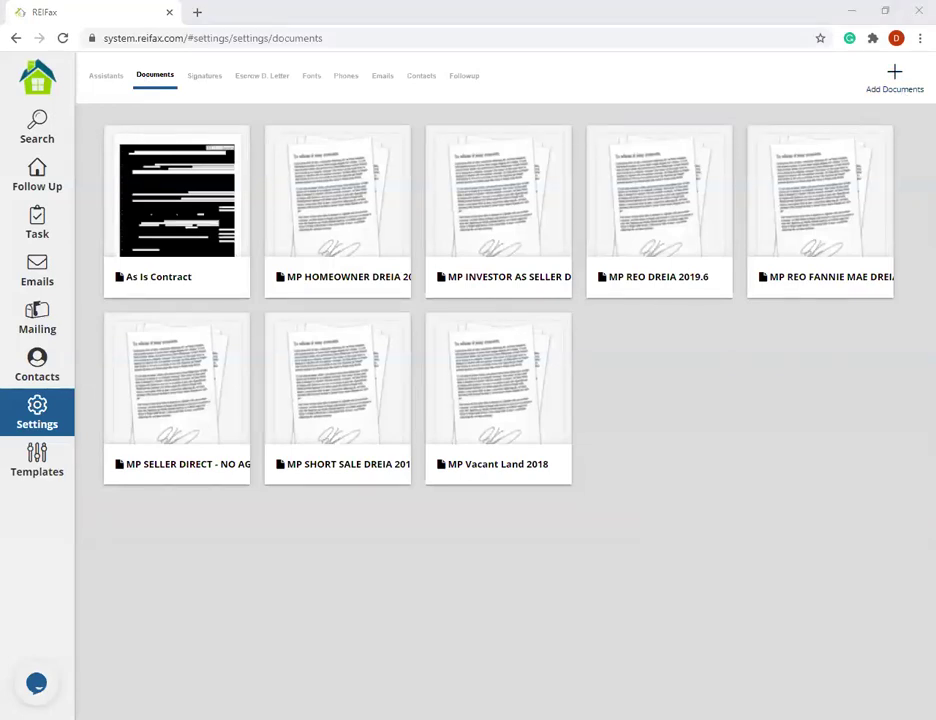
- Upload the As Is Contract file again and accept the upload terms
{"action": "left_click", "coordinate": [903, 90]}
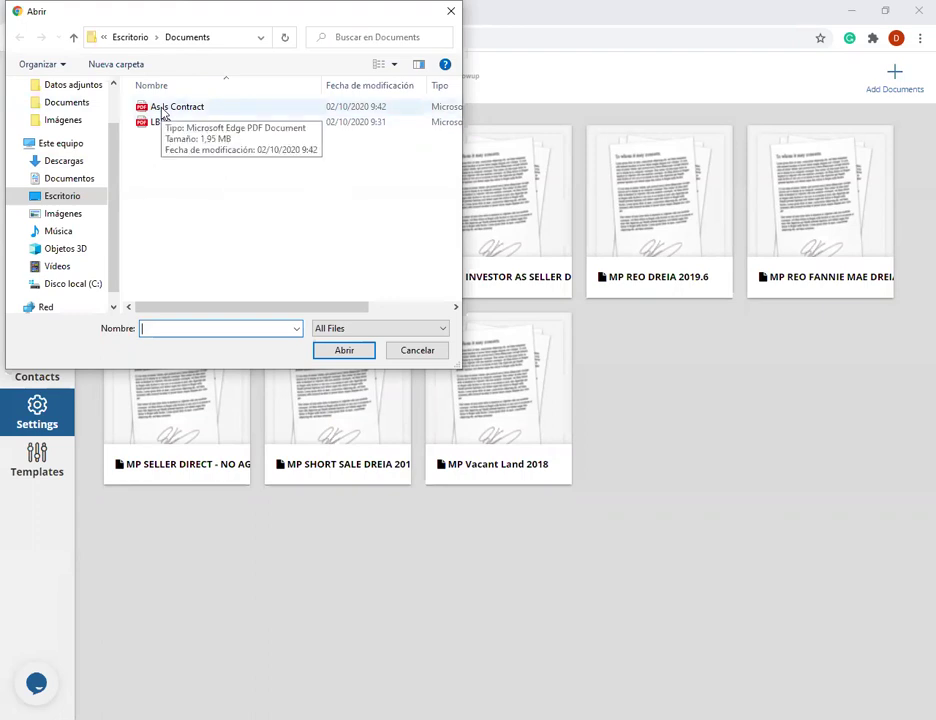
{"action": "left_click", "coordinate": [162, 110]}
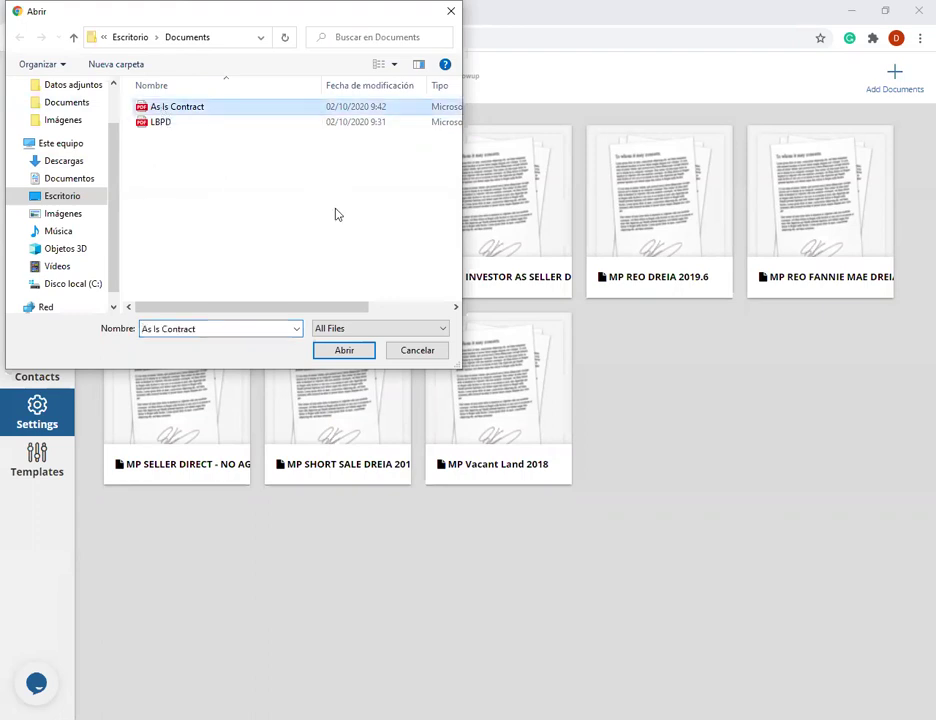
{"action": "left_click", "coordinate": [338, 355]}
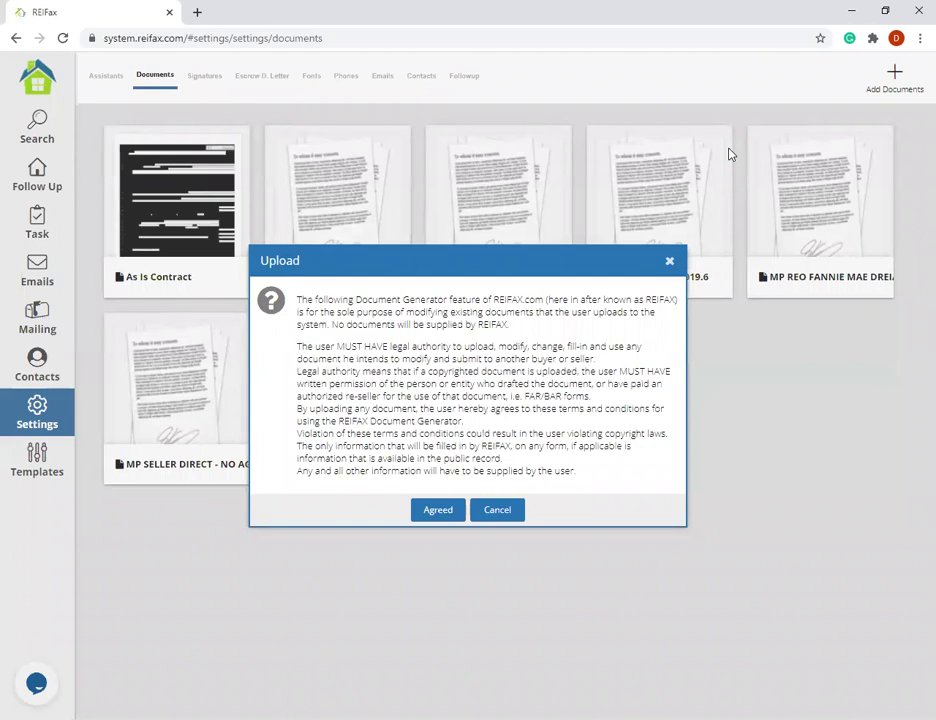
{"action": "left_click", "coordinate": [438, 509]}
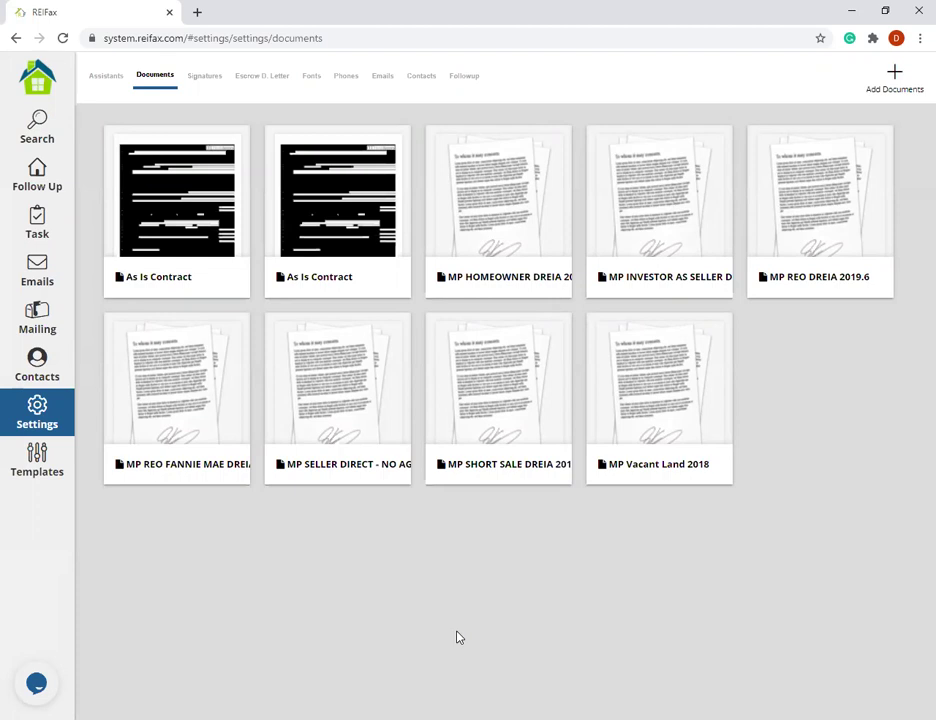
{"action": "left_click", "coordinate": [45, 80]}
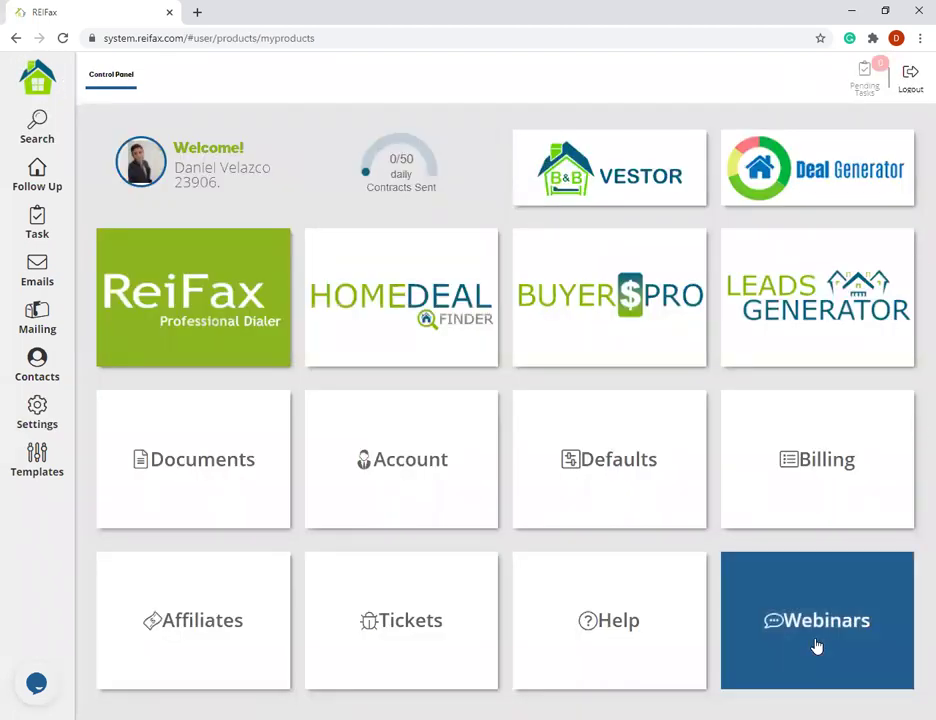
{"action": "left_click", "coordinate": [817, 646]}
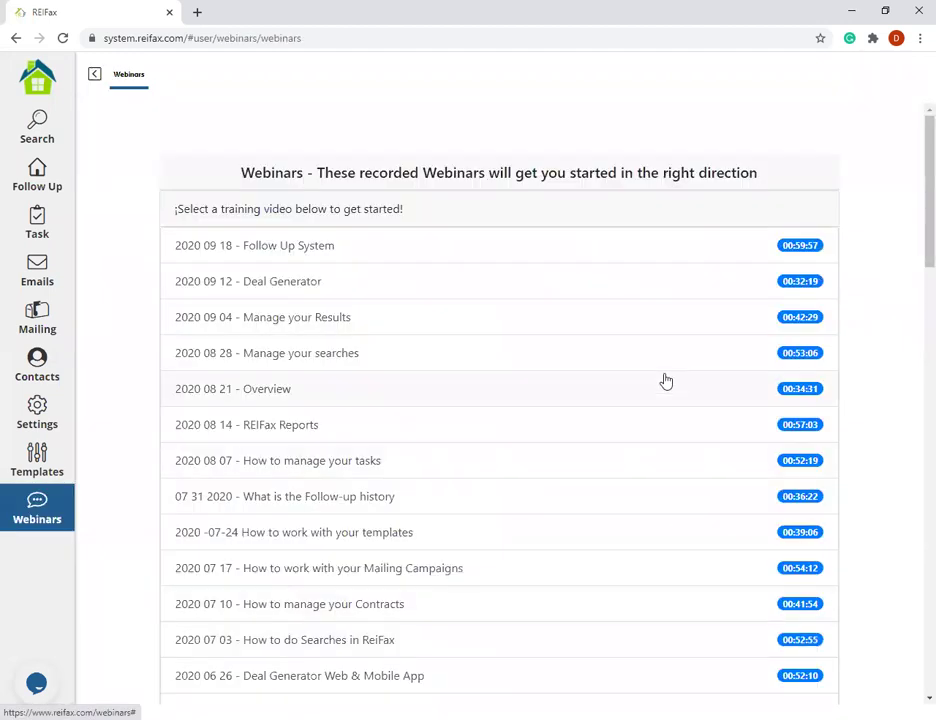
{"action": "scroll", "coordinate": [240, 228], "scroll_direction": "down", "scroll_amount": 1}
{"action": "scroll", "coordinate": [267, 211], "scroll_direction": "down", "scroll_amount": 4}
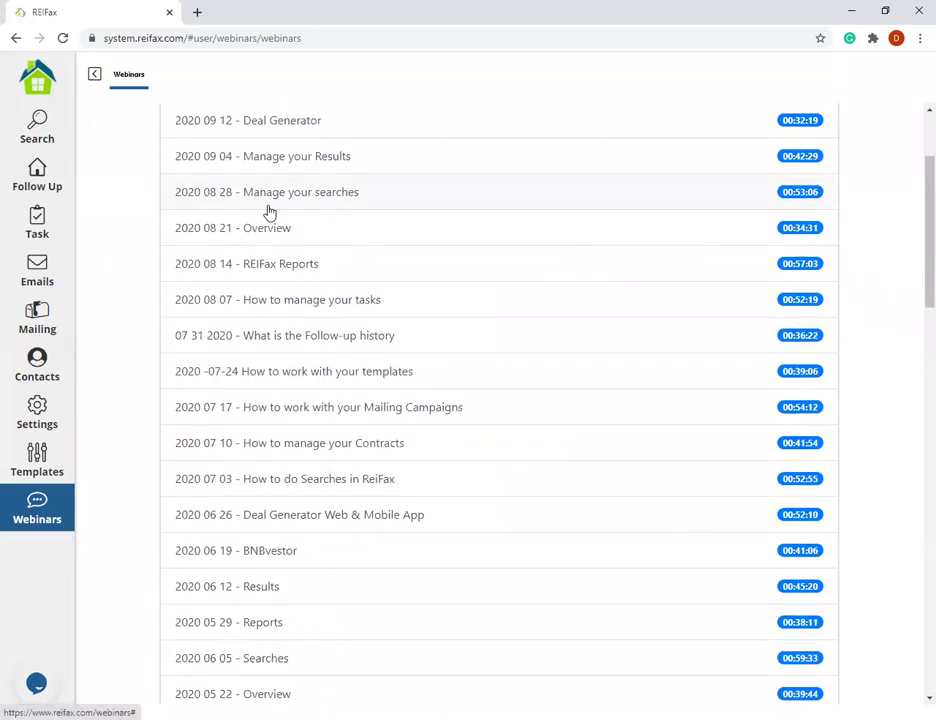
{"action": "scroll", "coordinate": [240, 405], "scroll_direction": "up", "scroll_amount": 5}
{"action": "scroll", "coordinate": [277, 313], "scroll_direction": "down", "scroll_amount": 3}
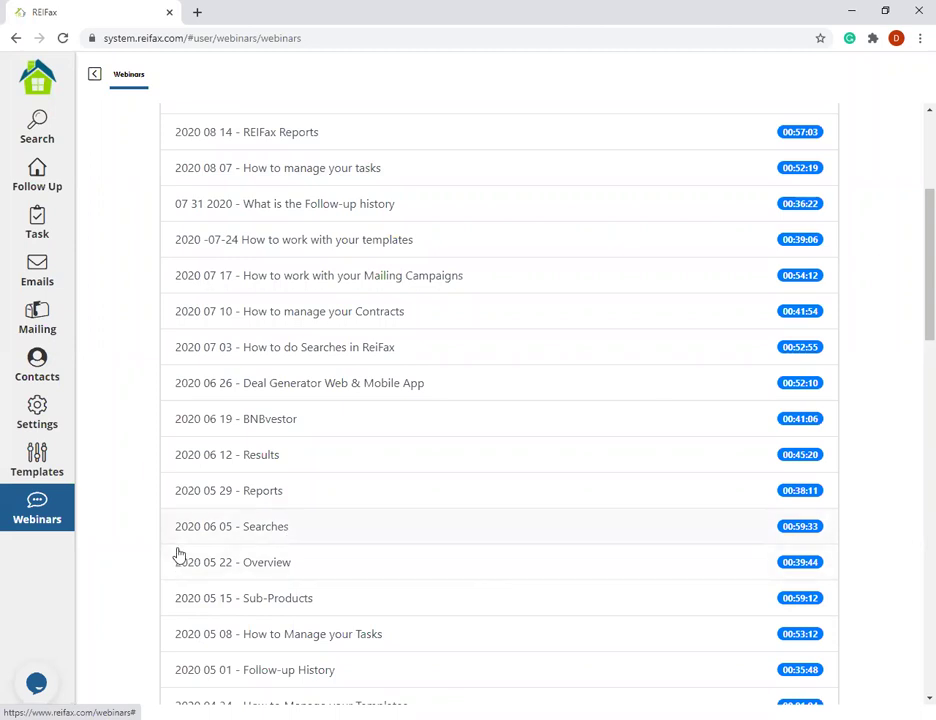
{"action": "scroll", "coordinate": [132, 315], "scroll_direction": "up", "scroll_amount": 3}
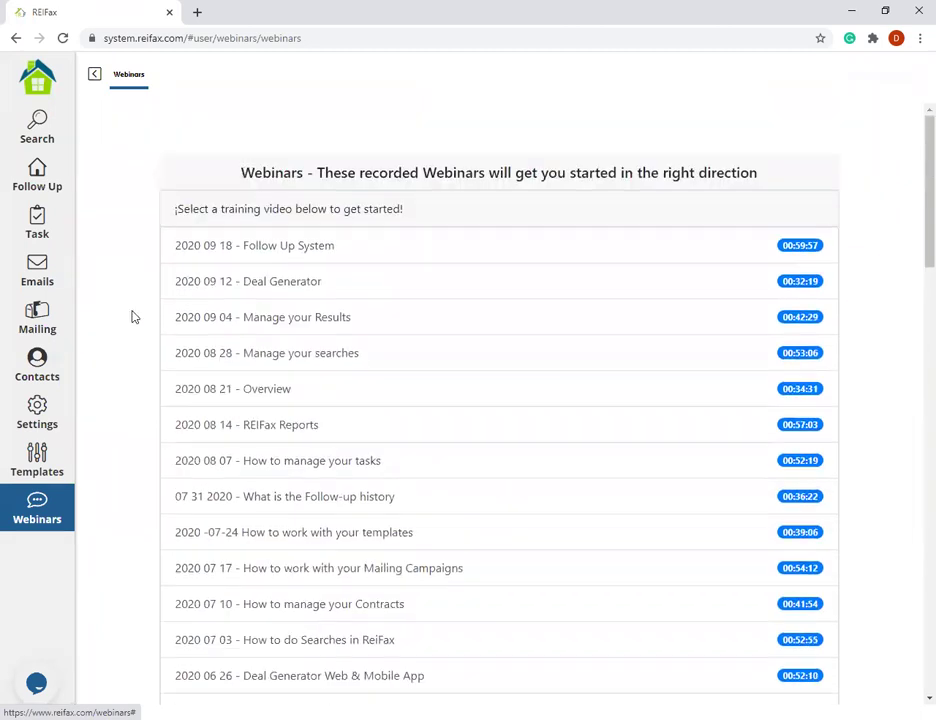
{"action": "left_click", "coordinate": [36, 418]}
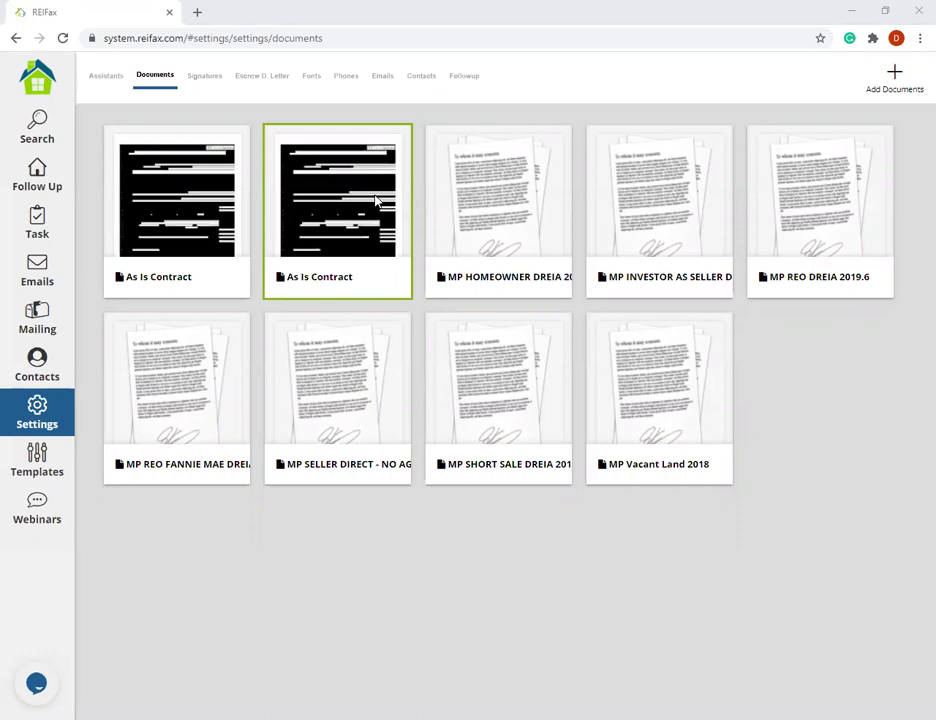
- Open the second As Is Contract's Details and put the cursor in its Name field
{"action": "left_click", "coordinate": [376, 200]}
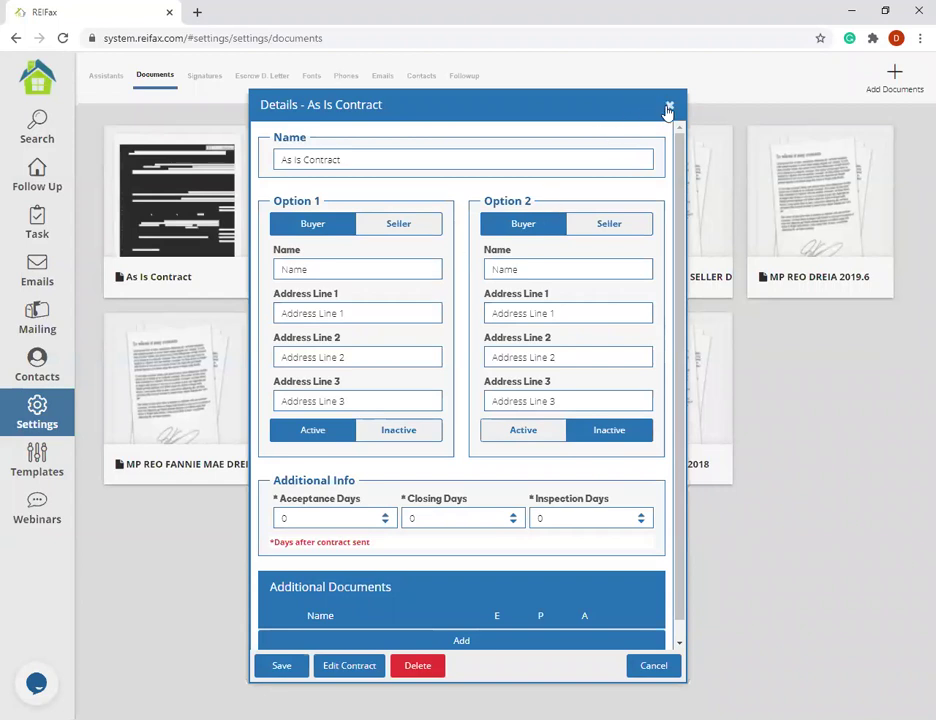
{"action": "left_click", "coordinate": [669, 106]}
{"action": "left_click", "coordinate": [343, 213]}
{"action": "left_click", "coordinate": [368, 154]}
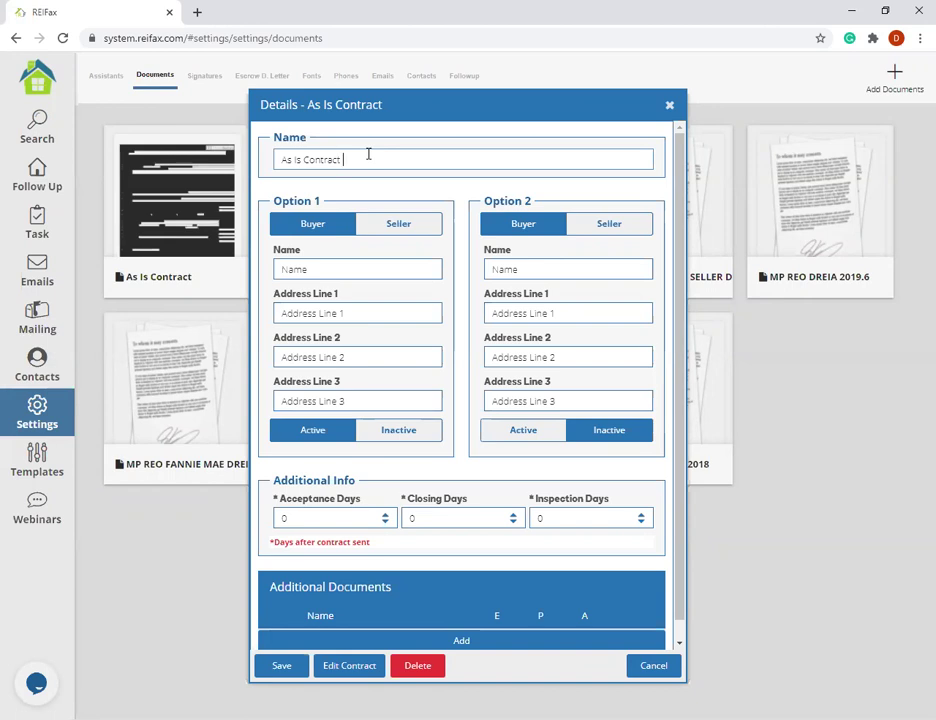
- Rename the contract to 'As Is Contract Webinar'
{"action": "type", "text": "Webinar"}
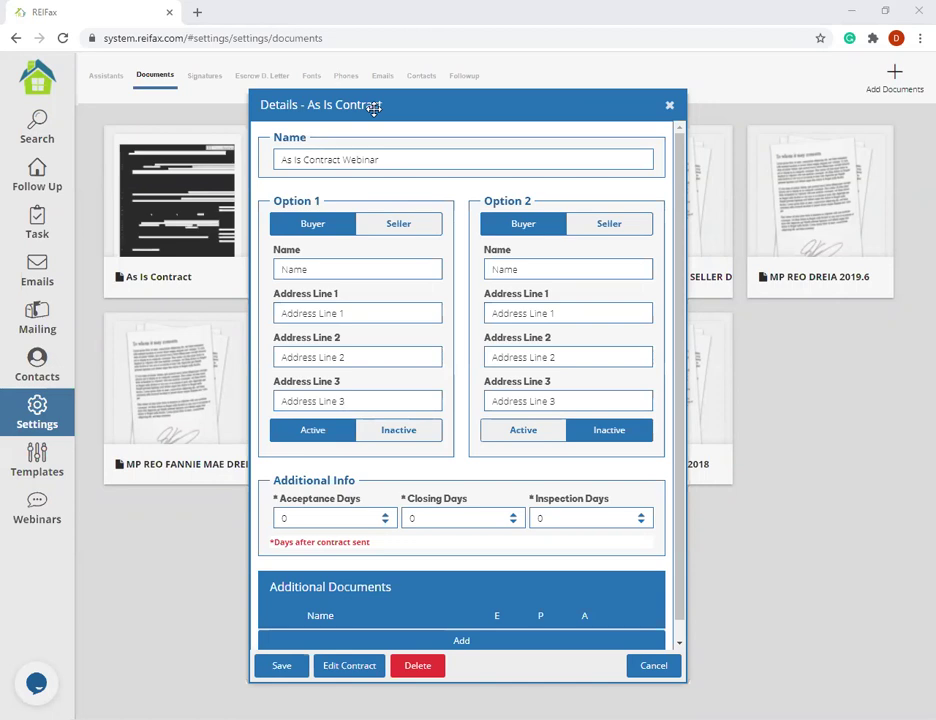
- Fill Option 1 with the buyer's full name and address lines 'Address line1' and 'Adredress Line 2'
{"action": "left_click", "coordinate": [356, 273]}
{"action": "key", "text": "Tab"}
{"action": "left_click", "coordinate": [356, 272]}
{"action": "left_click", "coordinate": [339, 314]}
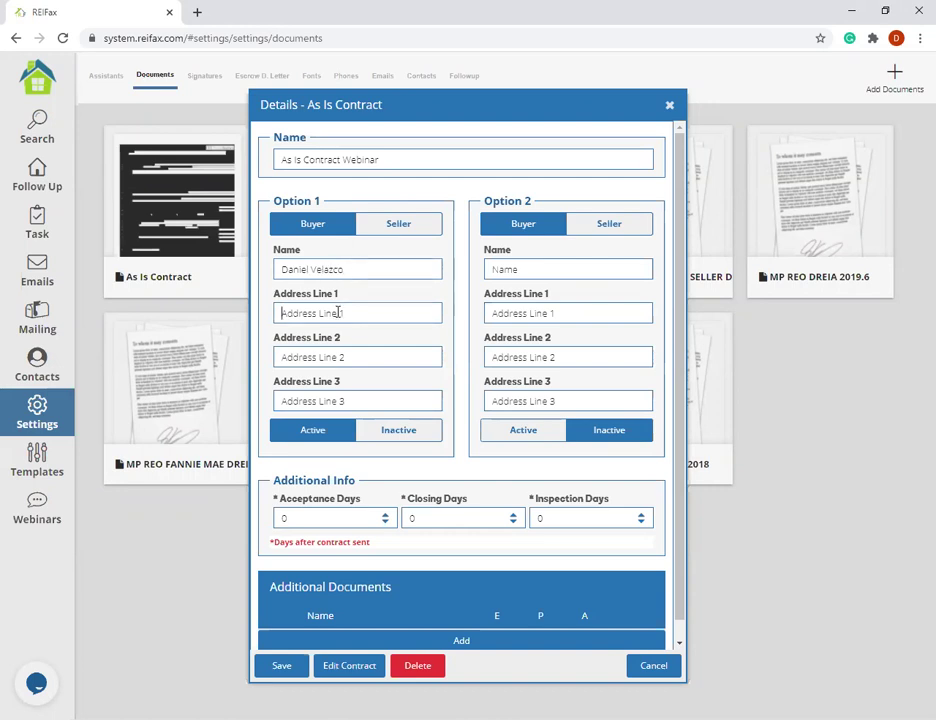
{"action": "type", "text": "Ad"}
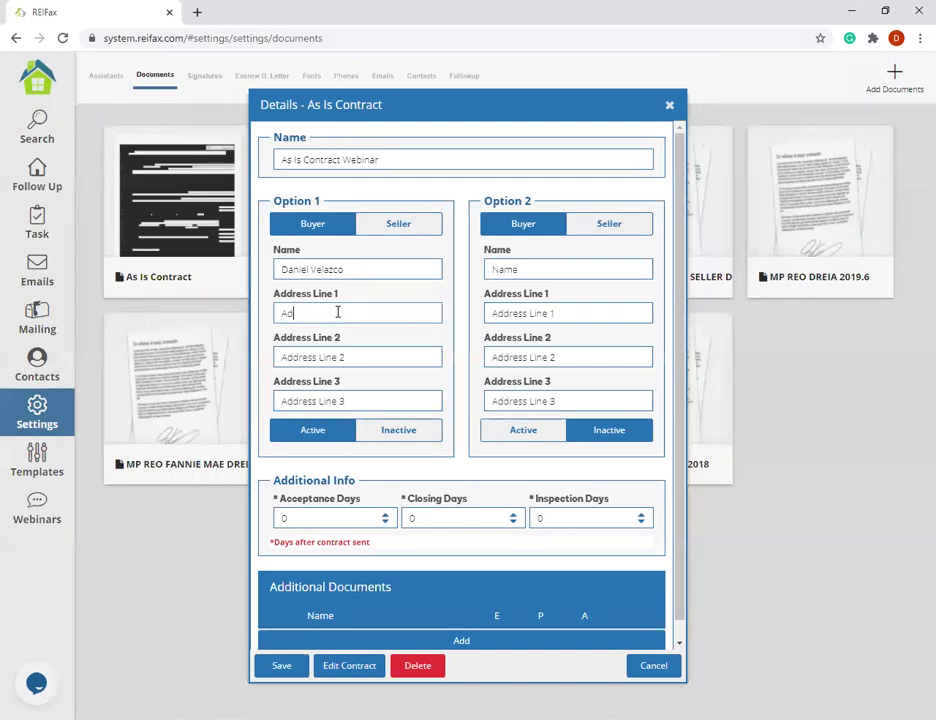
{"action": "type", "text": "dress line1"}
{"action": "left_click", "coordinate": [330, 357]}
{"action": "type", "text": "Adre"}
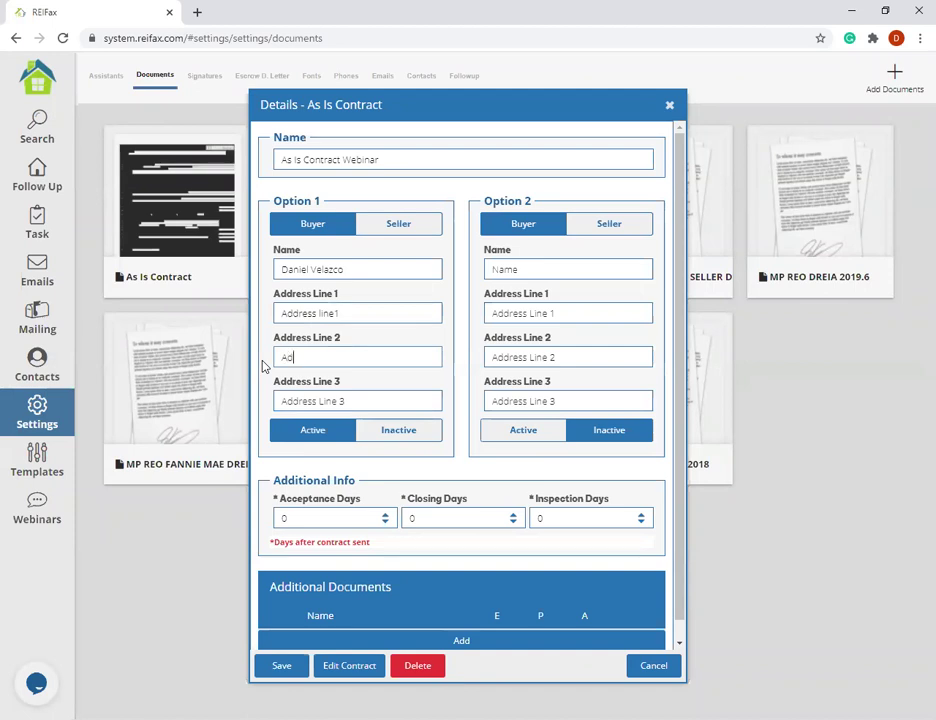
{"action": "type", "text": "dress Line 2"}
- Set the acceptance, closing and inspection days each to 15
{"action": "left_click_drag", "start_coordinate": [293, 516], "coordinate": [267, 514]}
{"action": "type", "text": "15"}
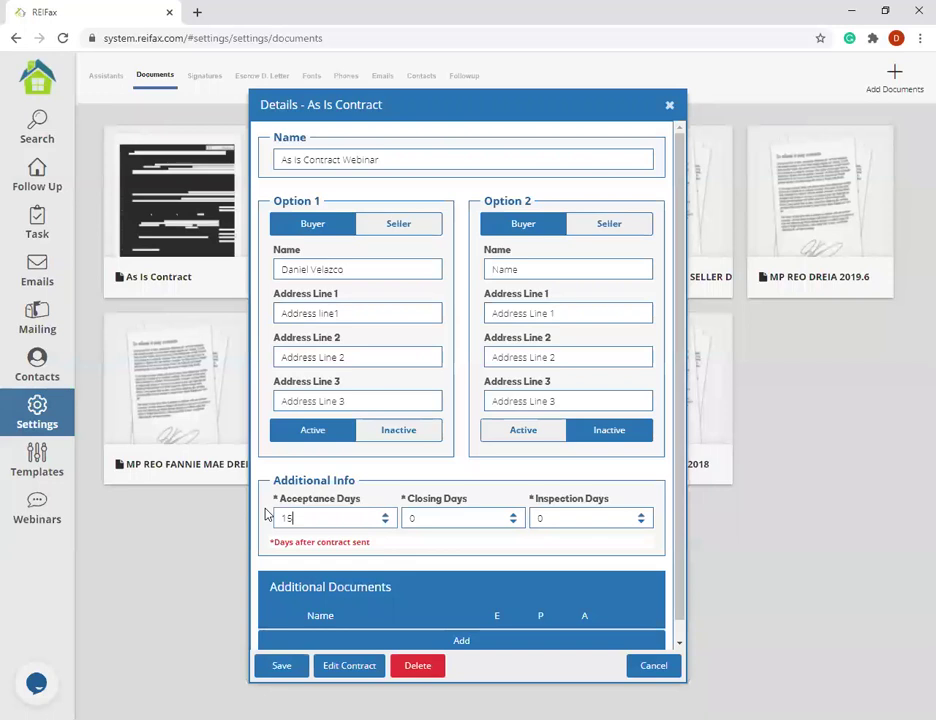
{"action": "left_click_drag", "start_coordinate": [413, 517], "coordinate": [396, 520]}
{"action": "type", "text": "15"}
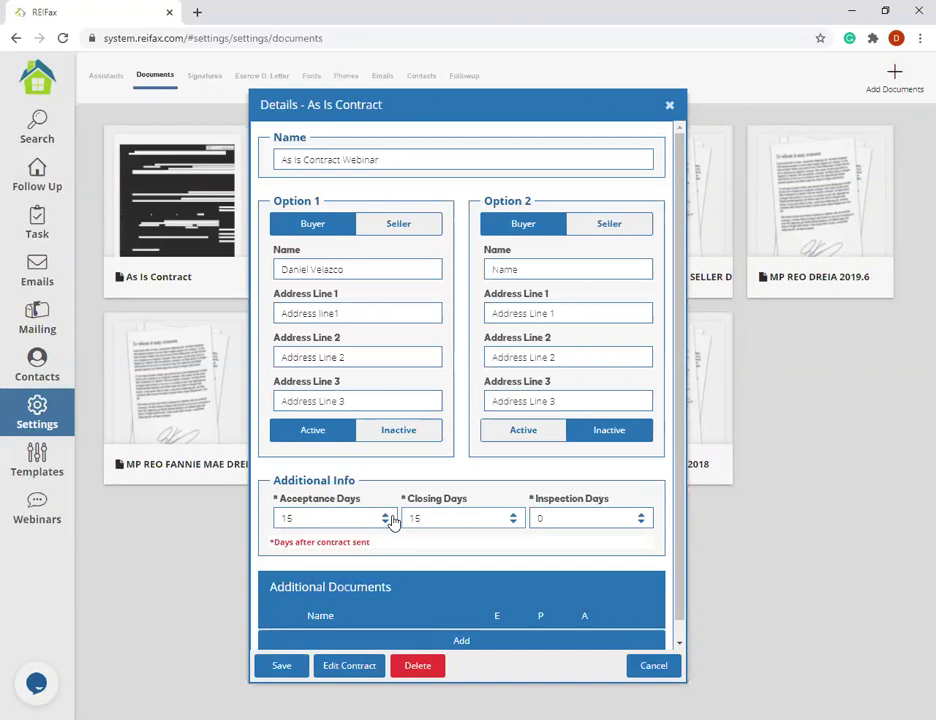
{"action": "left_click_drag", "start_coordinate": [604, 514], "coordinate": [530, 515]}
{"action": "type", "text": "15"}
- Open the contract in the document editor and scroll through page 1
{"action": "left_click", "coordinate": [348, 665]}
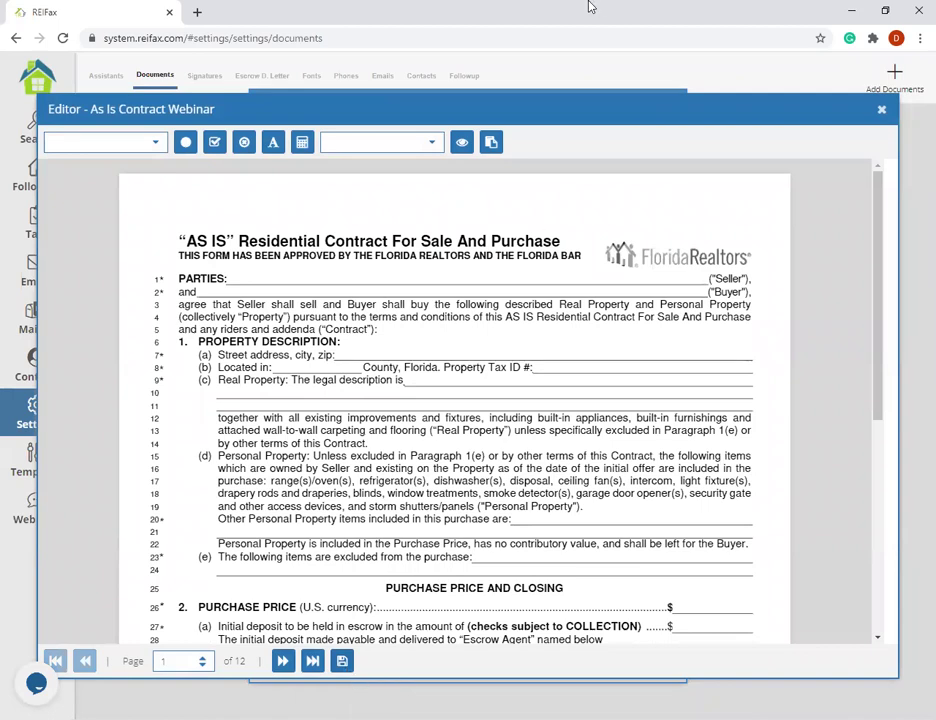
{"action": "left_click_drag", "start_coordinate": [881, 234], "coordinate": [850, 451]}
{"action": "left_click_drag", "start_coordinate": [853, 453], "coordinate": [867, 136]}
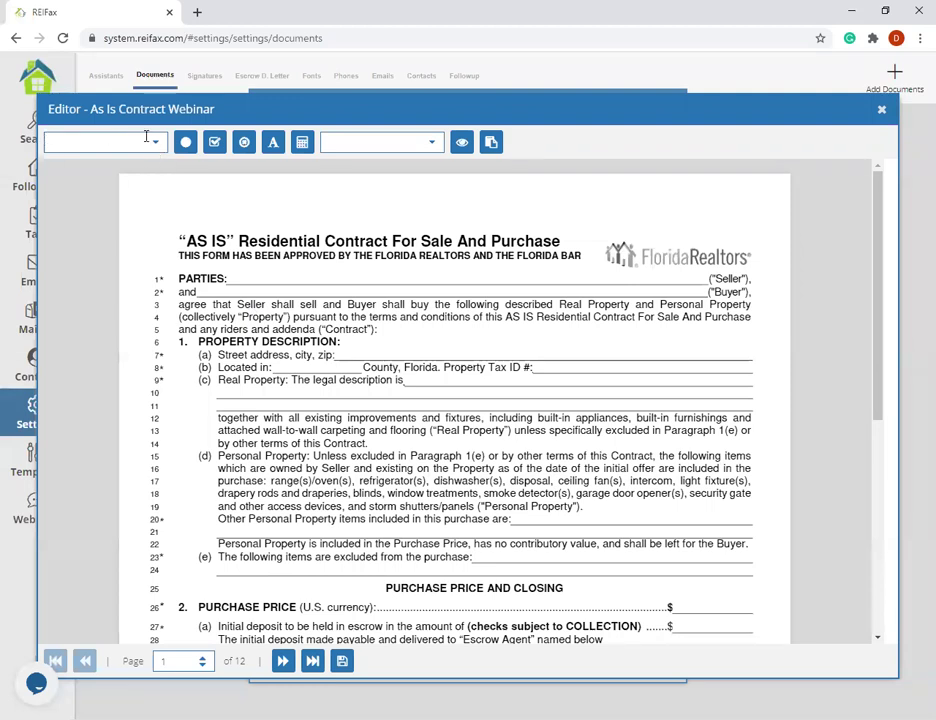
- Choose Seller Name from the merge field list, triggering the pick-a-position notice
{"action": "left_click", "coordinate": [159, 145]}
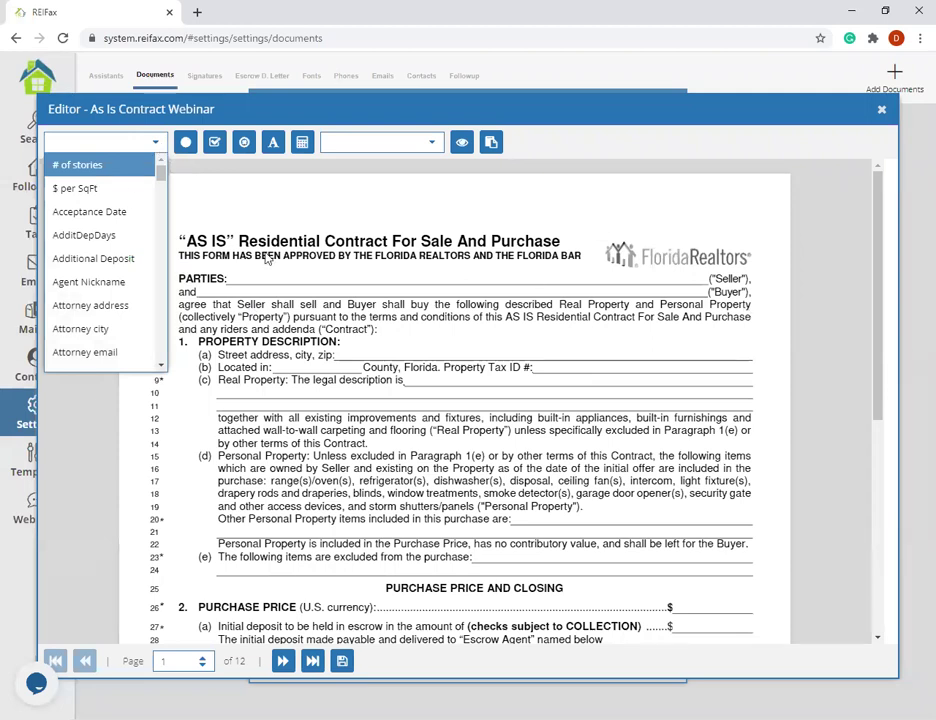
{"action": "scroll", "coordinate": [103, 244], "scroll_direction": "down", "scroll_amount": 1}
{"action": "scroll", "coordinate": [103, 244], "scroll_direction": "down", "scroll_amount": 15}
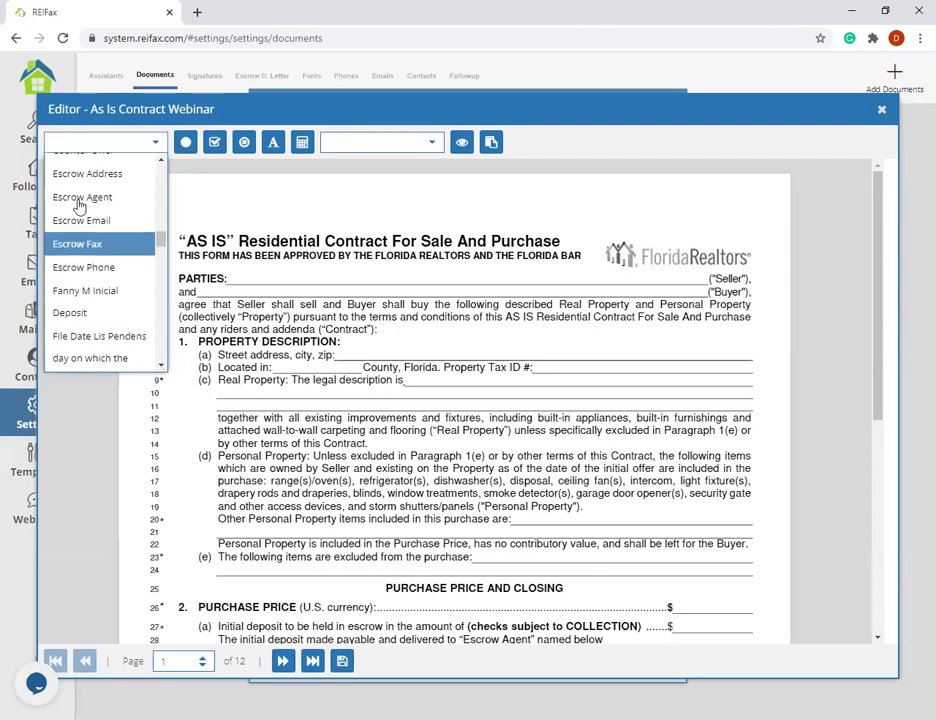
{"action": "scroll", "coordinate": [63, 211], "scroll_direction": "down", "scroll_amount": 6}
{"action": "scroll", "coordinate": [65, 290], "scroll_direction": "up", "scroll_amount": 3}
{"action": "scroll", "coordinate": [70, 296], "scroll_direction": "up", "scroll_amount": 2}
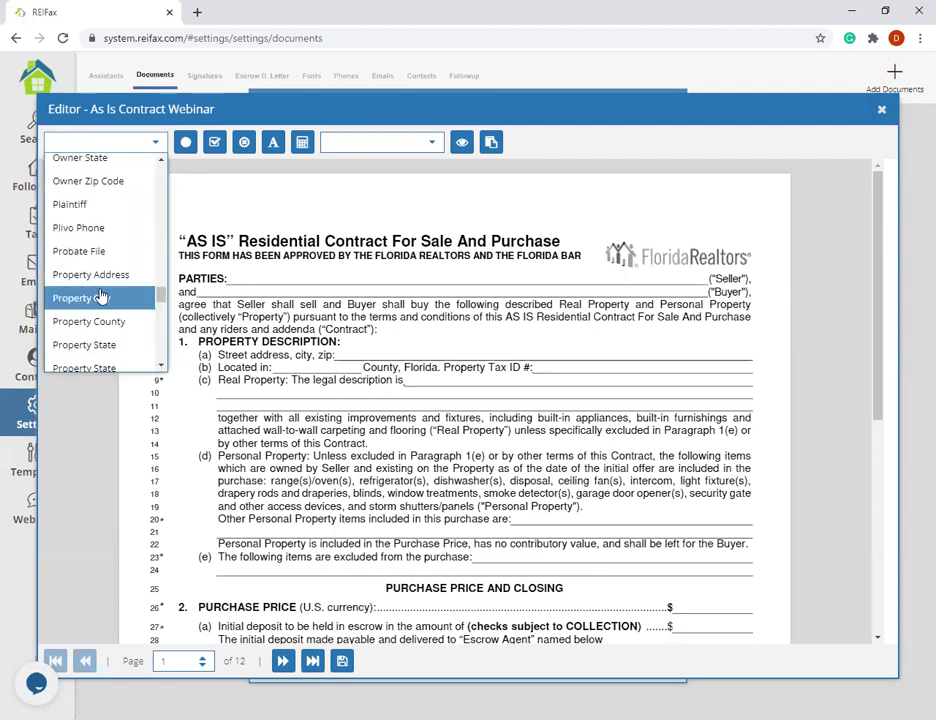
{"action": "scroll", "coordinate": [92, 294], "scroll_direction": "down", "scroll_amount": 5}
{"action": "scroll", "coordinate": [100, 295], "scroll_direction": "up", "scroll_amount": 7}
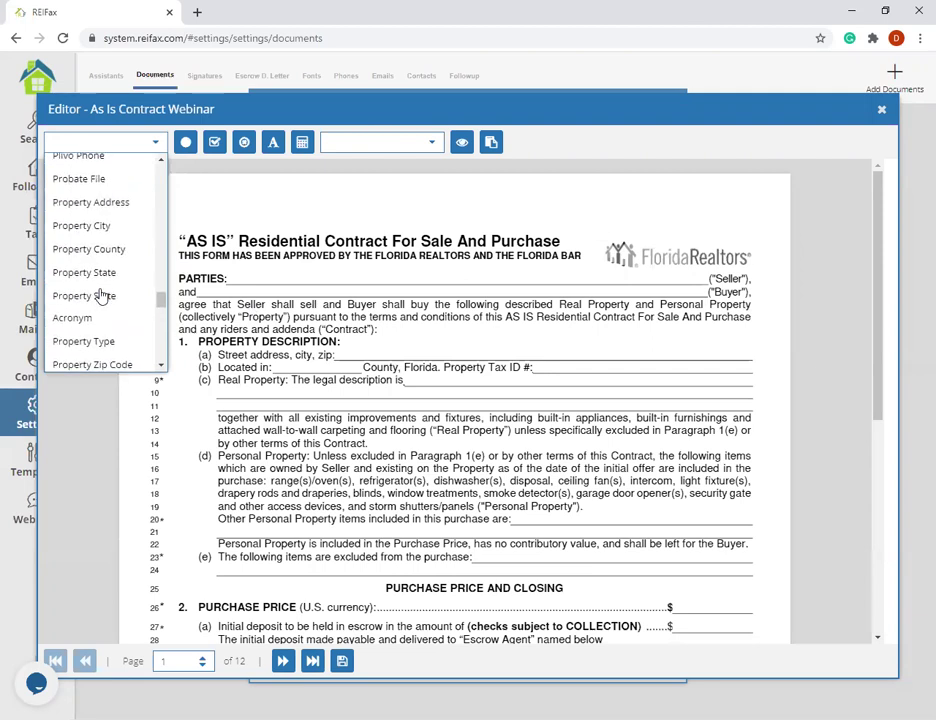
{"action": "scroll", "coordinate": [98, 293], "scroll_direction": "up", "scroll_amount": 2}
{"action": "scroll", "coordinate": [98, 295], "scroll_direction": "down", "scroll_amount": 8}
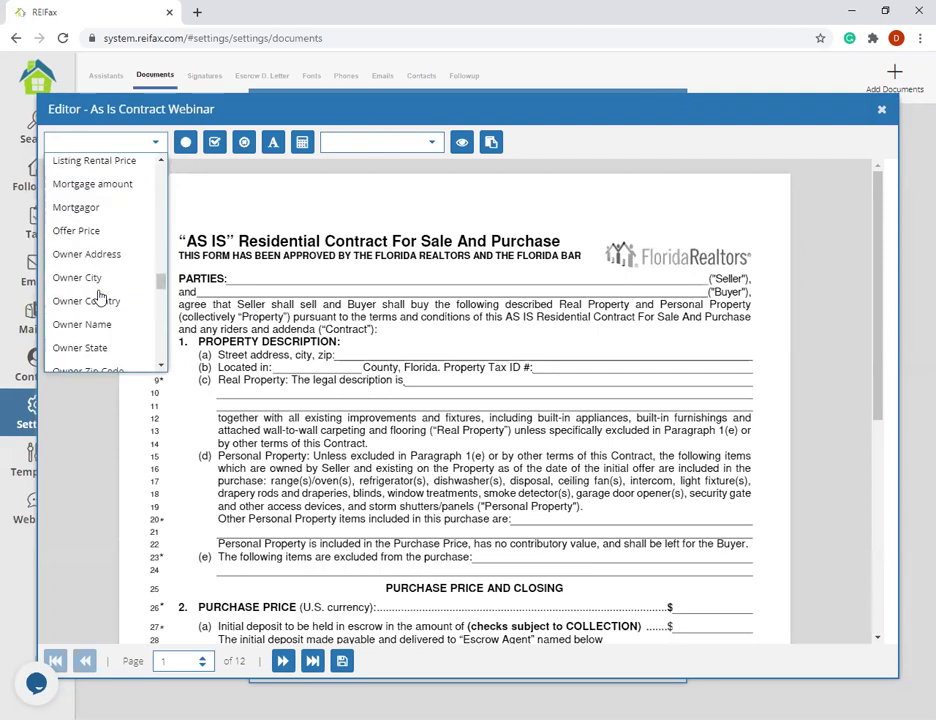
{"action": "scroll", "coordinate": [100, 296], "scroll_direction": "down", "scroll_amount": 5}
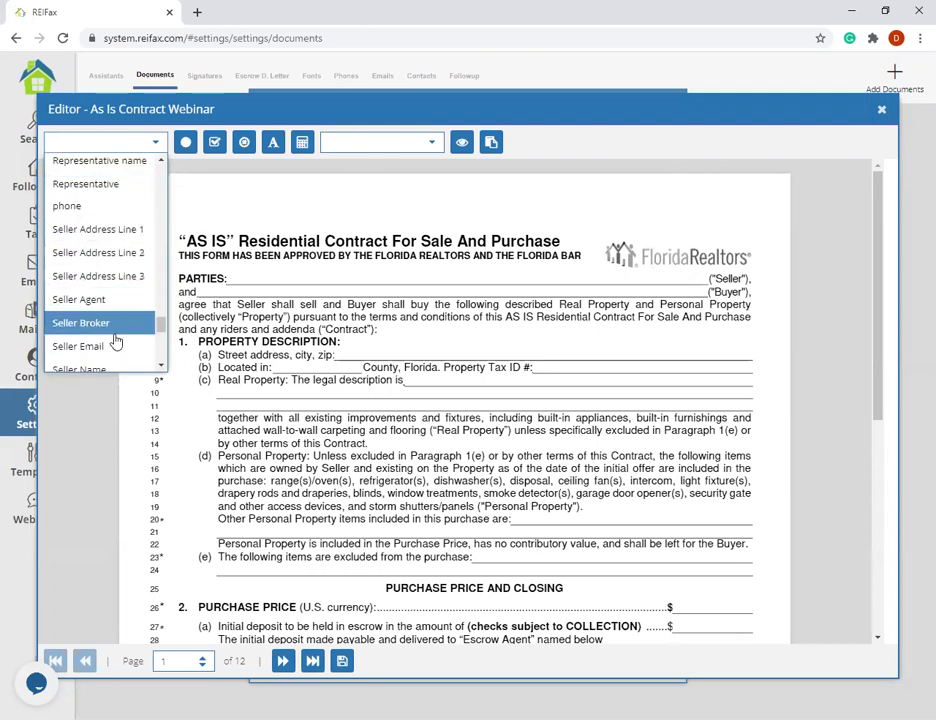
{"action": "scroll", "coordinate": [98, 303], "scroll_direction": "down", "scroll_amount": 1}
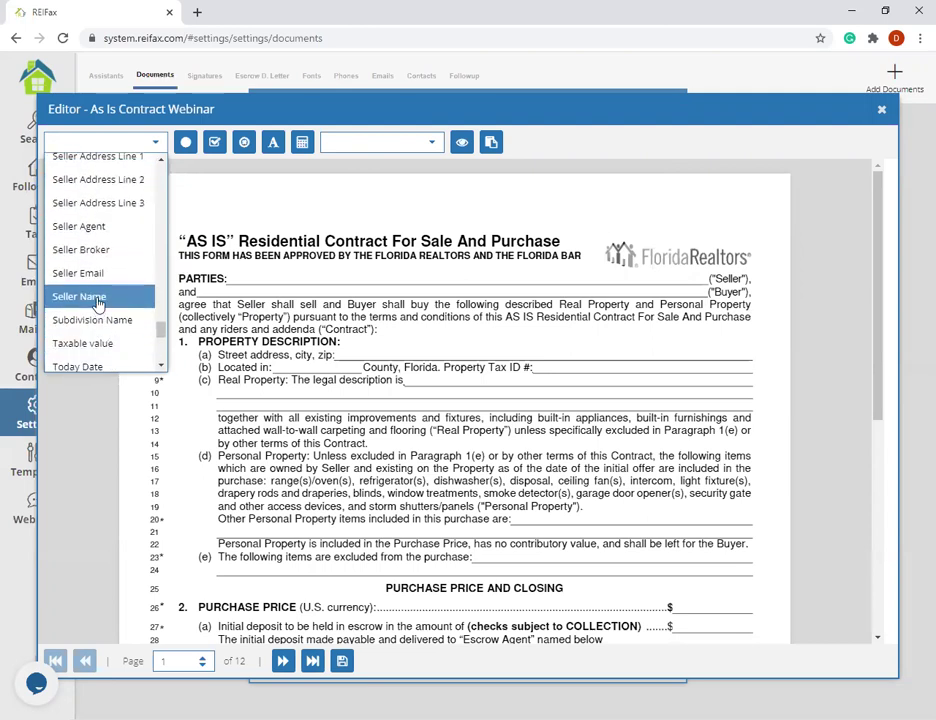
{"action": "left_click", "coordinate": [98, 302]}
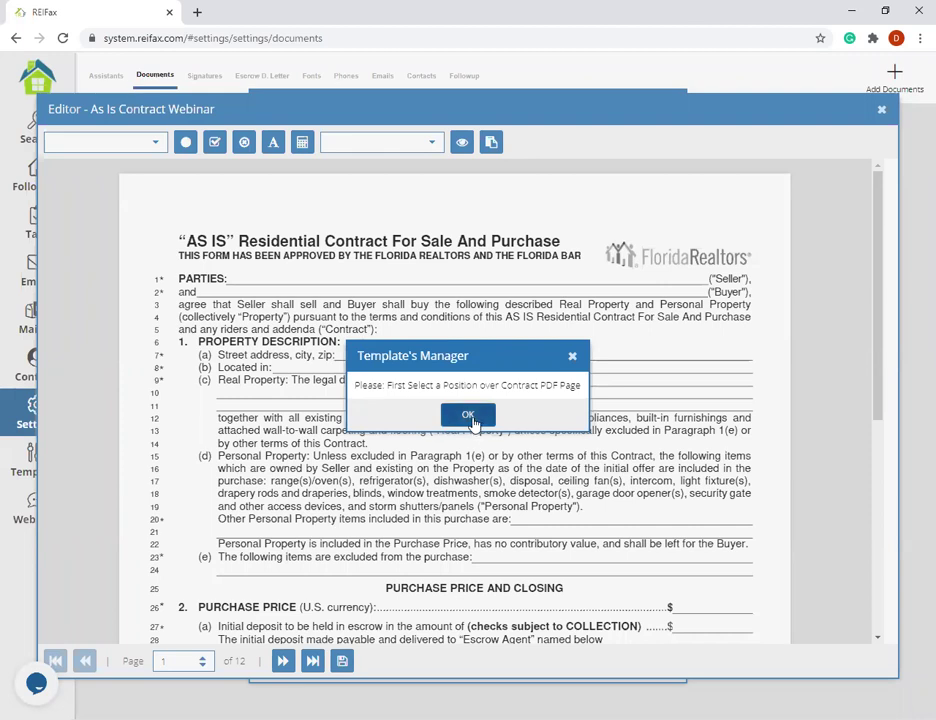
- Dismiss the notice and place the Seller Name field beside PARTIES: on page 1
{"action": "left_click", "coordinate": [469, 416]}
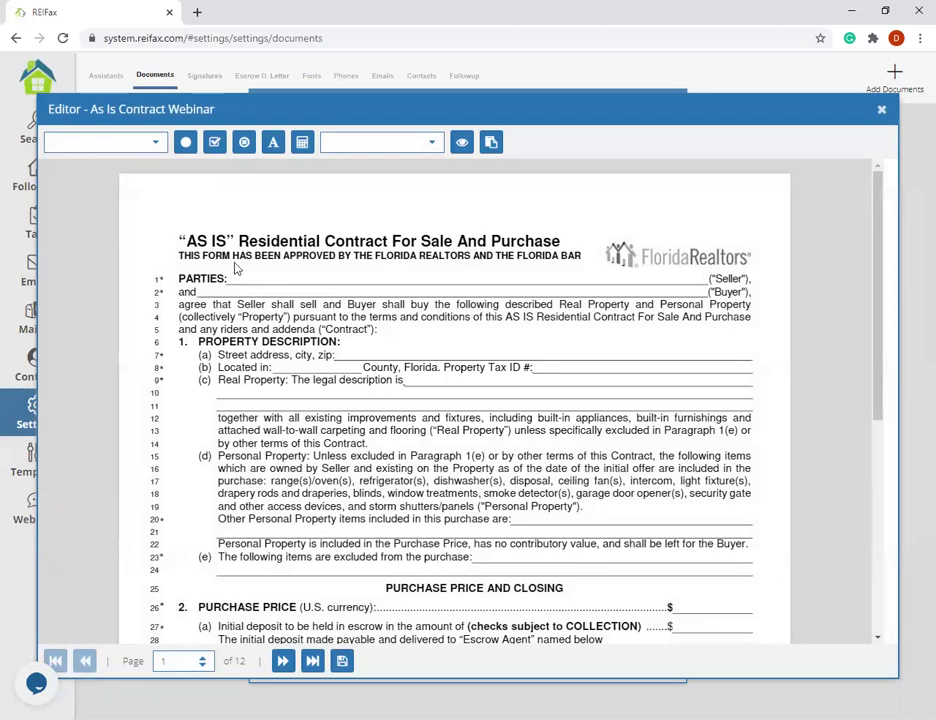
{"action": "left_click", "coordinate": [157, 142]}
{"action": "scroll", "coordinate": [138, 265], "scroll_direction": "down", "scroll_amount": 15}
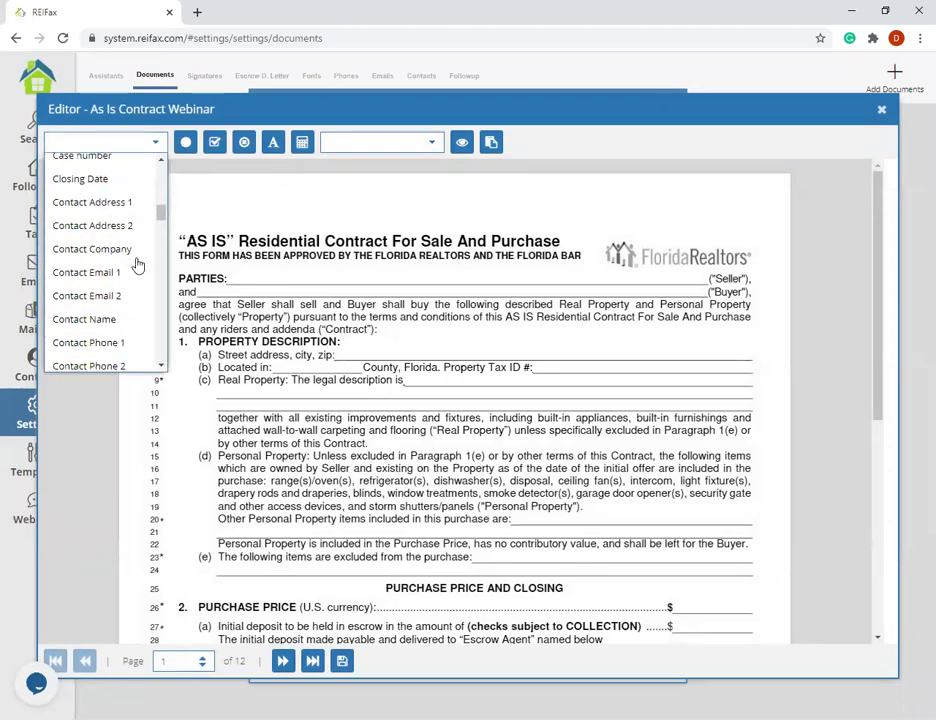
{"action": "scroll", "coordinate": [115, 315], "scroll_direction": "down", "scroll_amount": 5}
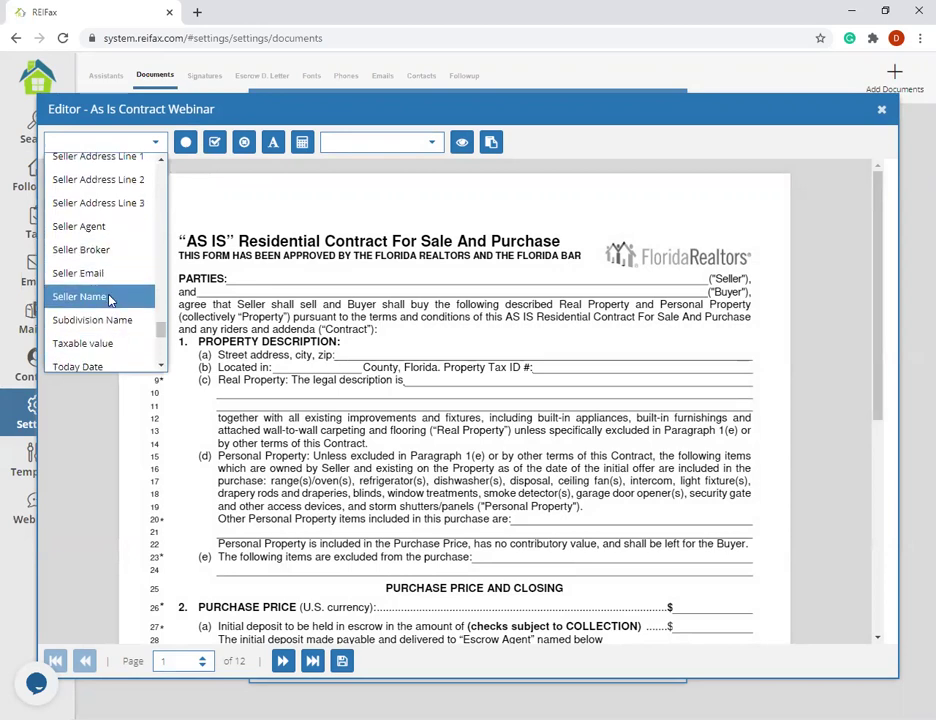
{"action": "left_click", "coordinate": [108, 297]}
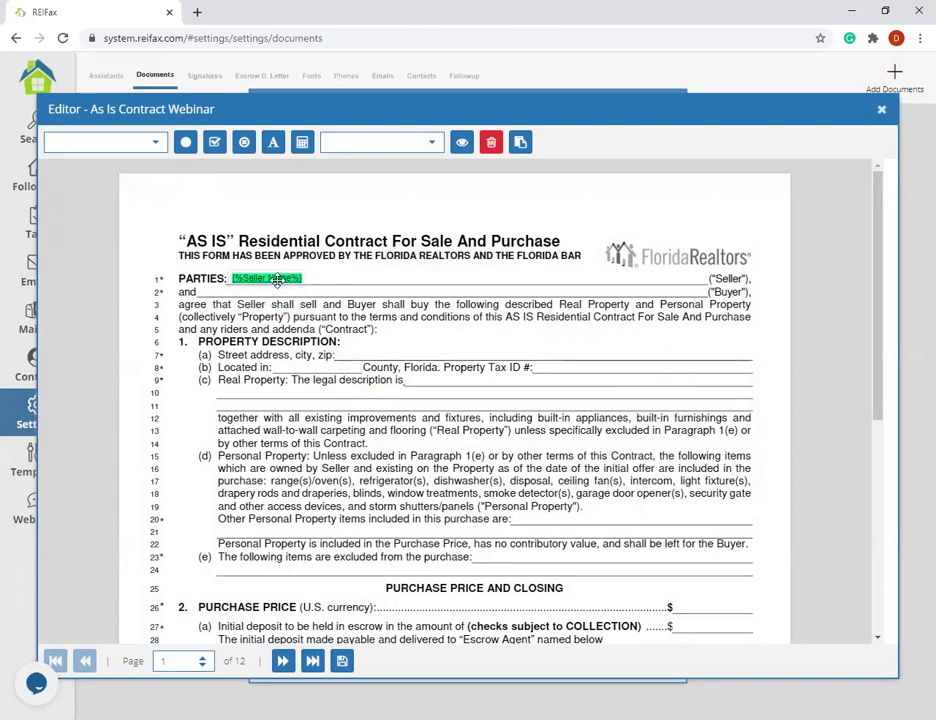
{"action": "left_click", "coordinate": [277, 282]}
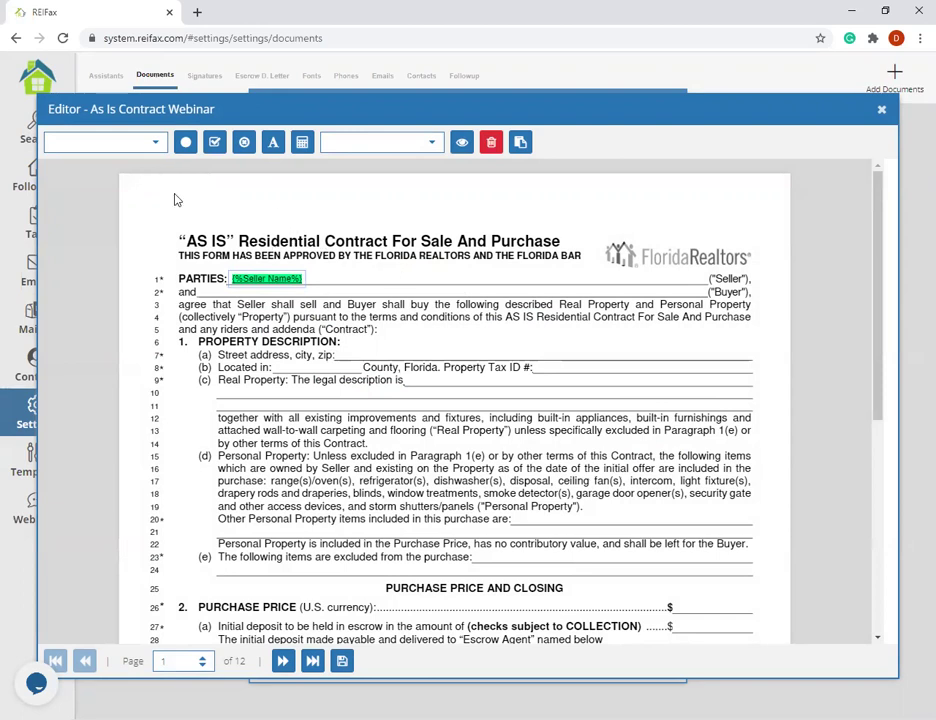
- Add a Buyer Name field and position it after 'and' on line 2
{"action": "left_click", "coordinate": [208, 293]}
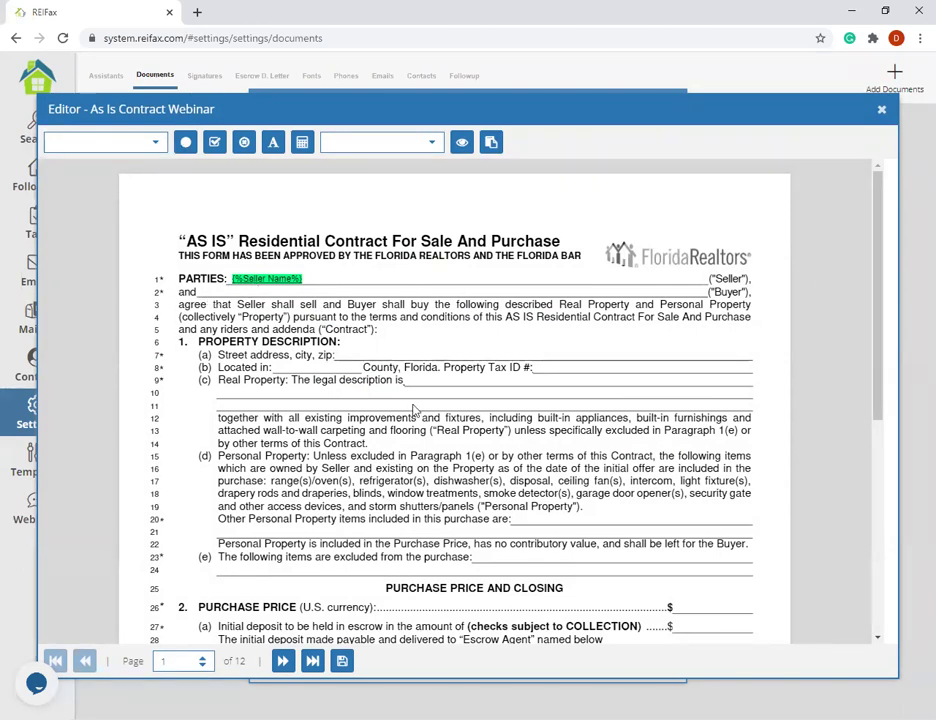
{"action": "left_click", "coordinate": [152, 144]}
{"action": "scroll", "coordinate": [62, 234], "scroll_direction": "down", "scroll_amount": 10}
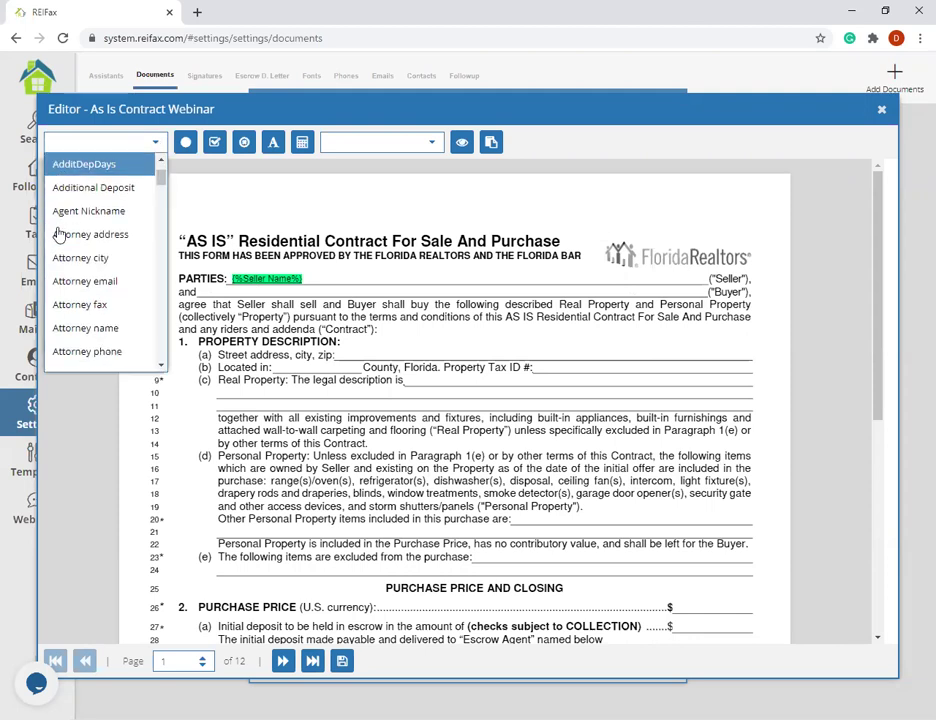
{"action": "scroll", "coordinate": [60, 232], "scroll_direction": "down", "scroll_amount": 10}
{"action": "scroll", "coordinate": [70, 232], "scroll_direction": "down", "scroll_amount": 4}
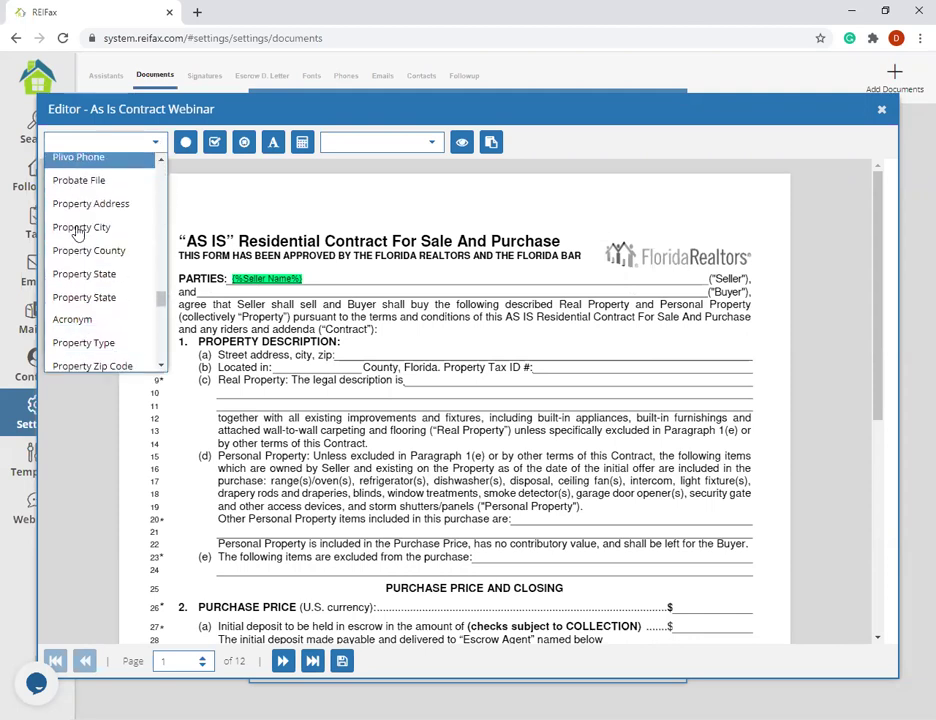
{"action": "scroll", "coordinate": [77, 232], "scroll_direction": "down", "scroll_amount": 2}
{"action": "scroll", "coordinate": [73, 267], "scroll_direction": "up", "scroll_amount": 20}
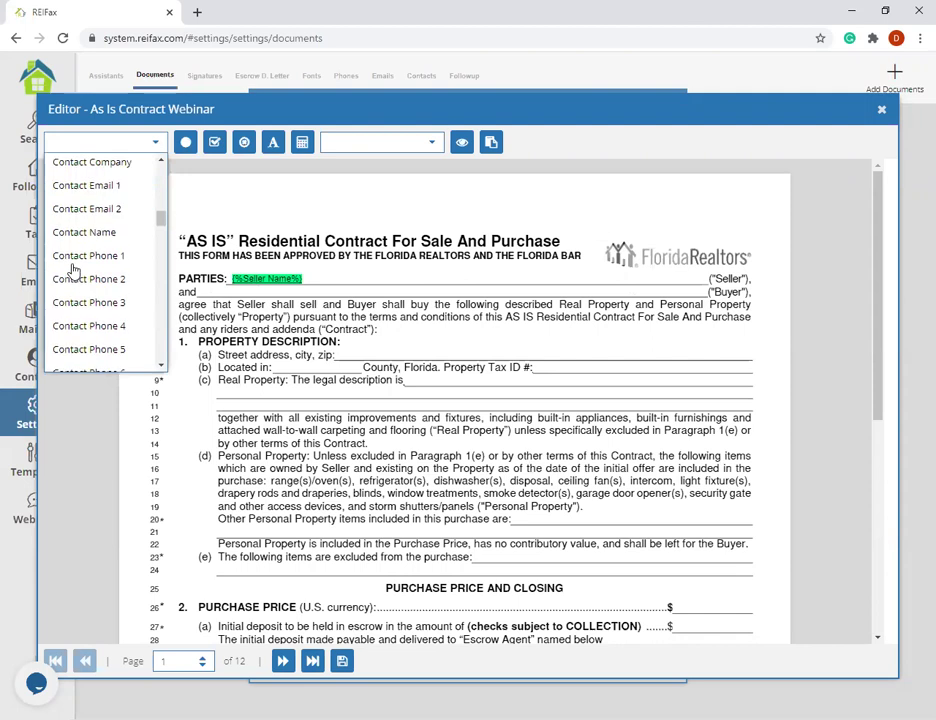
{"action": "scroll", "coordinate": [73, 245], "scroll_direction": "up", "scroll_amount": 1}
{"action": "scroll", "coordinate": [72, 190], "scroll_direction": "down", "scroll_amount": 5}
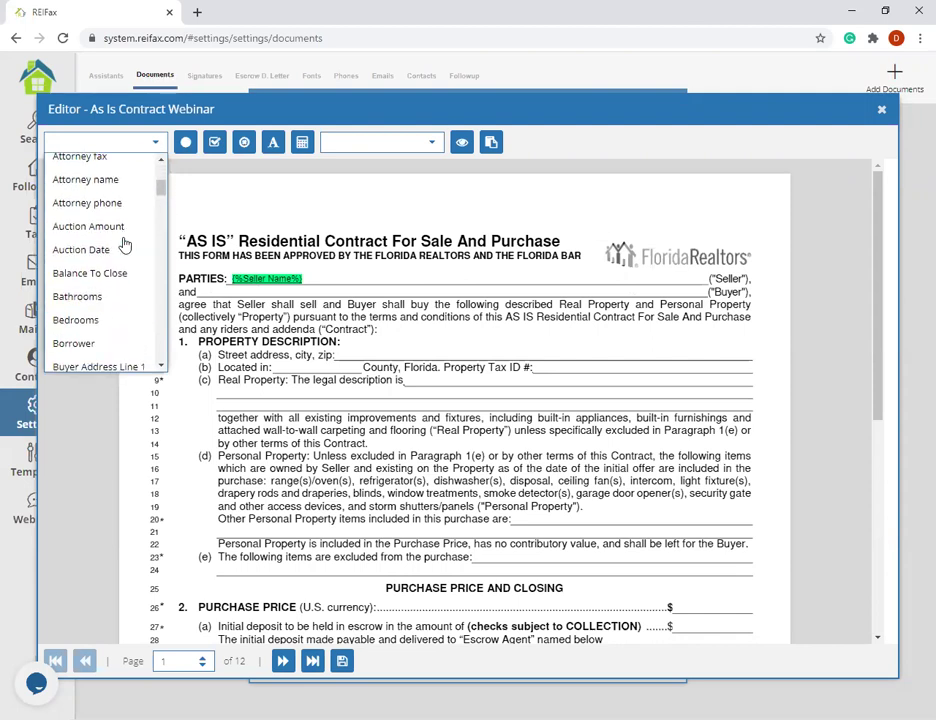
{"action": "left_click", "coordinate": [113, 338]}
{"action": "left_click_drag", "start_coordinate": [142, 295], "coordinate": [233, 291]}
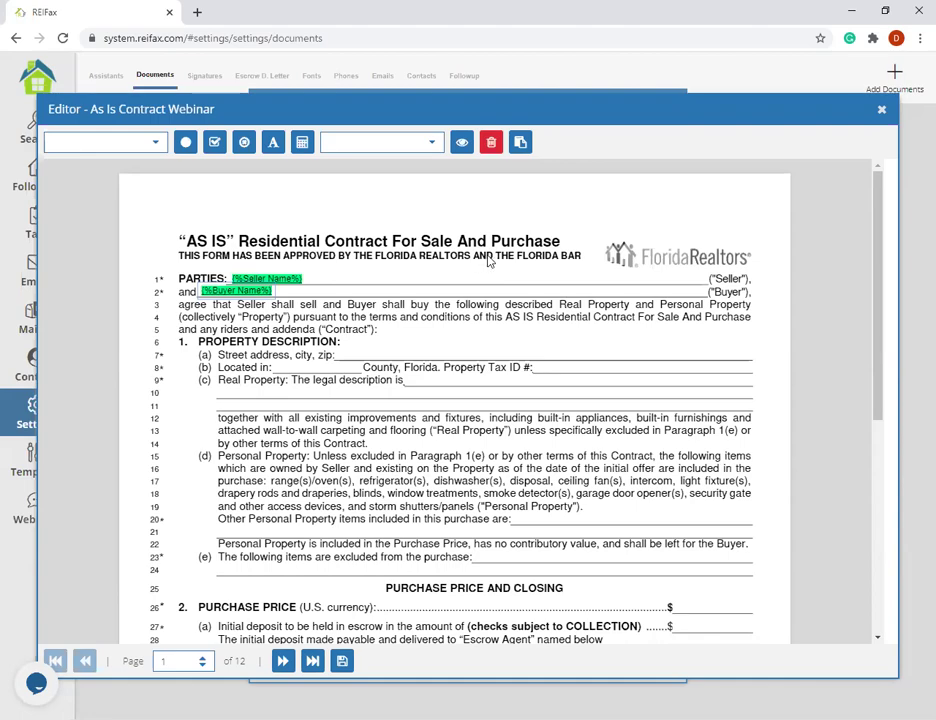
{"action": "scroll", "coordinate": [489, 259], "scroll_direction": "down", "scroll_amount": 5}
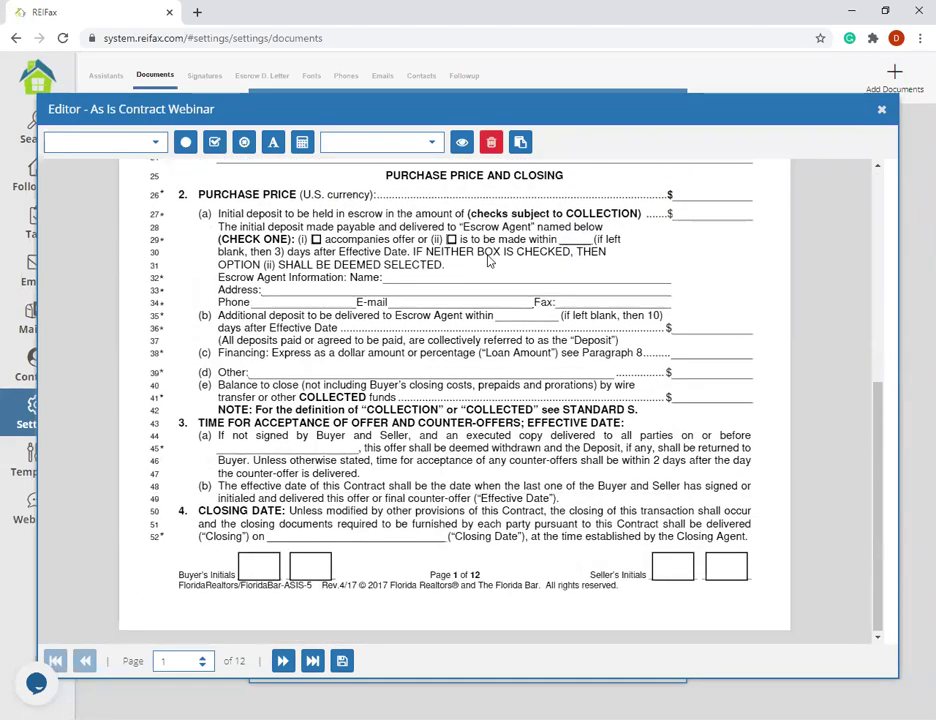
{"action": "scroll", "coordinate": [489, 259], "scroll_direction": "up", "scroll_amount": 5}
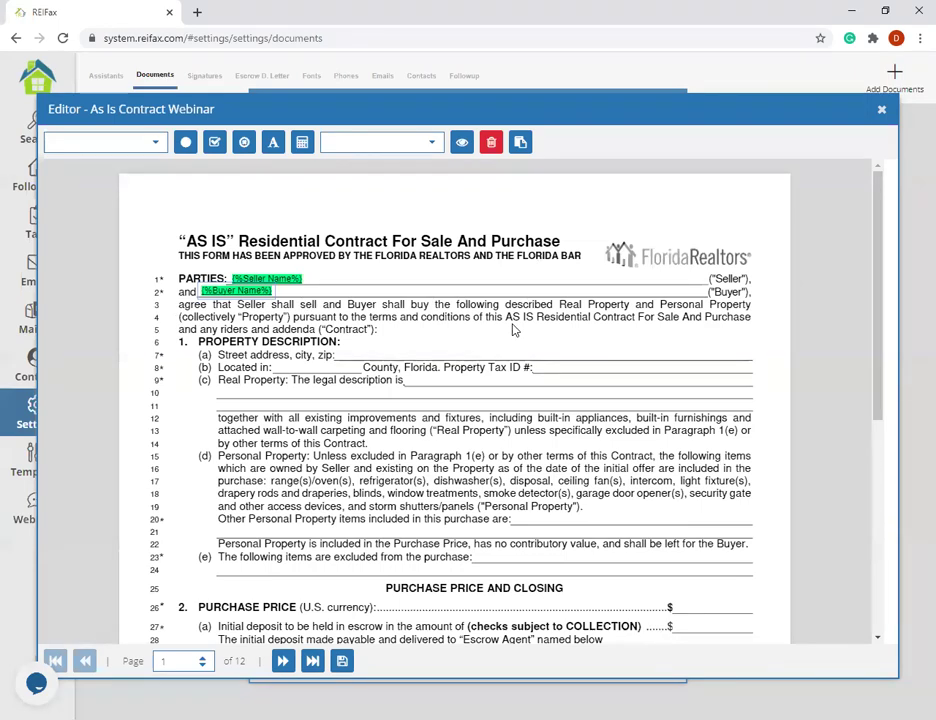
{"action": "scroll", "coordinate": [530, 310], "scroll_direction": "down", "scroll_amount": 4}
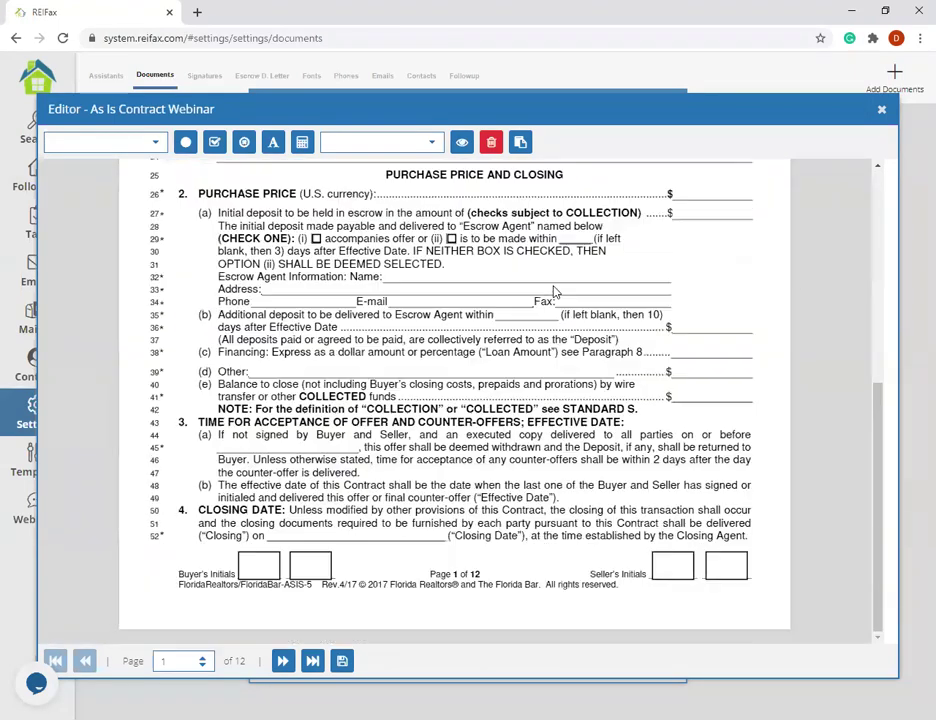
{"action": "scroll", "coordinate": [553, 292], "scroll_direction": "up", "scroll_amount": 4}
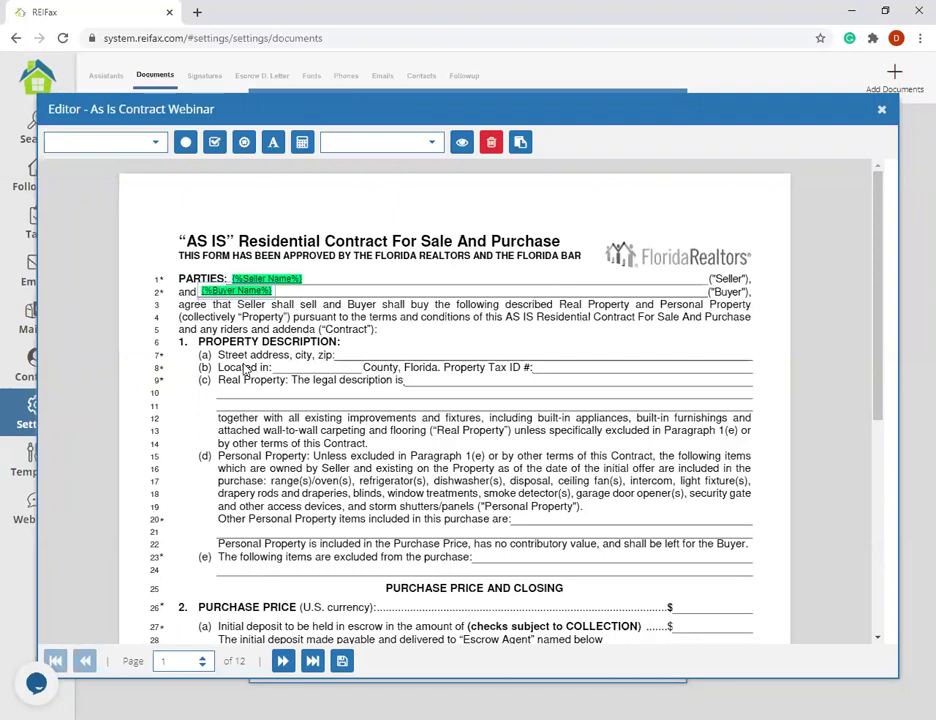
- Insert a Property Address field and drag it onto the Street address, city, zip line
{"action": "left_click", "coordinate": [155, 146]}
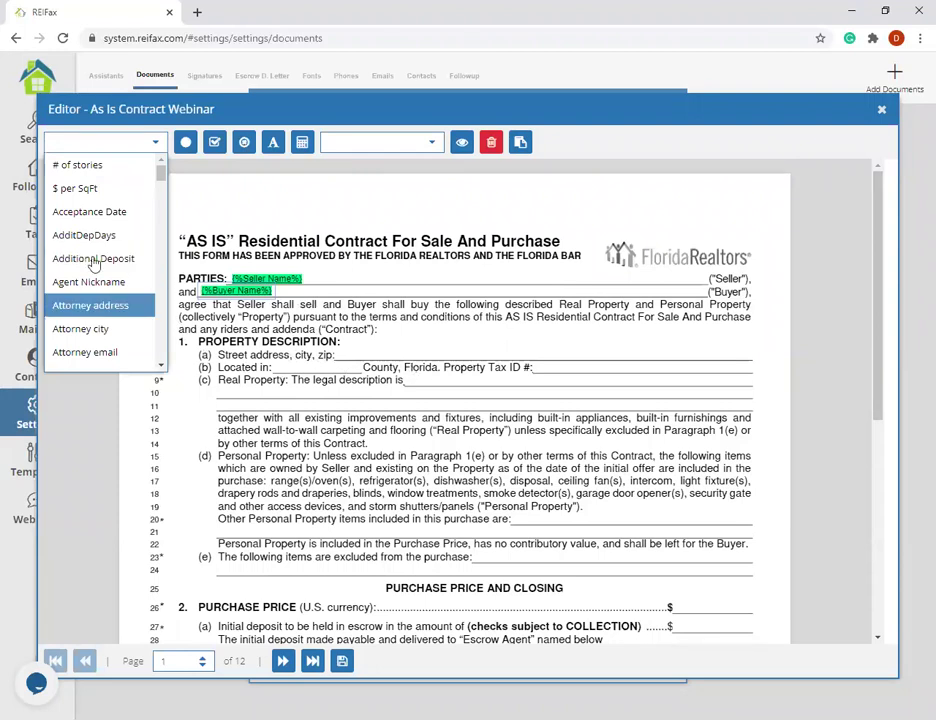
{"action": "scroll", "coordinate": [95, 290], "scroll_direction": "down", "scroll_amount": 3}
{"action": "scroll", "coordinate": [80, 253], "scroll_direction": "down", "scroll_amount": 3}
{"action": "scroll", "coordinate": [97, 290], "scroll_direction": "up", "scroll_amount": 3}
{"action": "scroll", "coordinate": [97, 310], "scroll_direction": "down", "scroll_amount": 3}
{"action": "scroll", "coordinate": [97, 310], "scroll_direction": "up", "scroll_amount": 10}
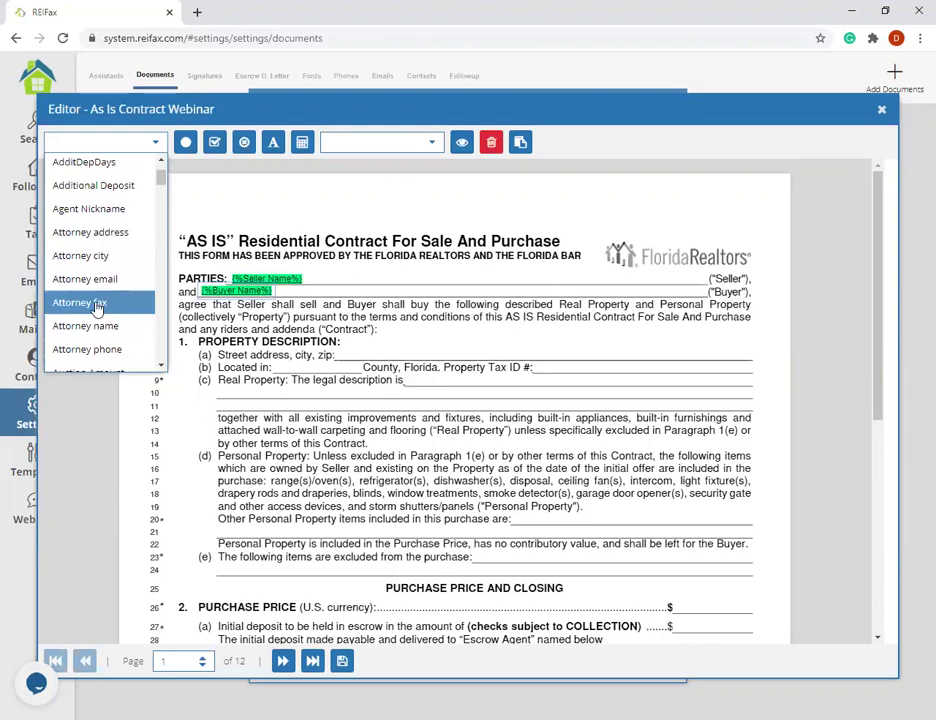
{"action": "scroll", "coordinate": [116, 314], "scroll_direction": "up", "scroll_amount": 1}
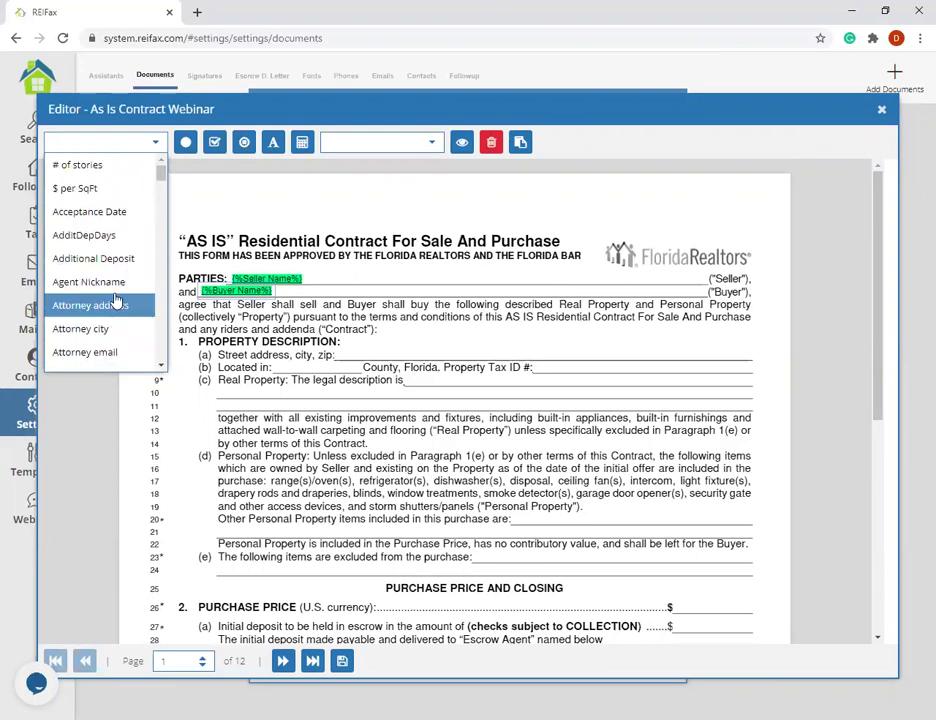
{"action": "scroll", "coordinate": [116, 300], "scroll_direction": "down", "scroll_amount": 20}
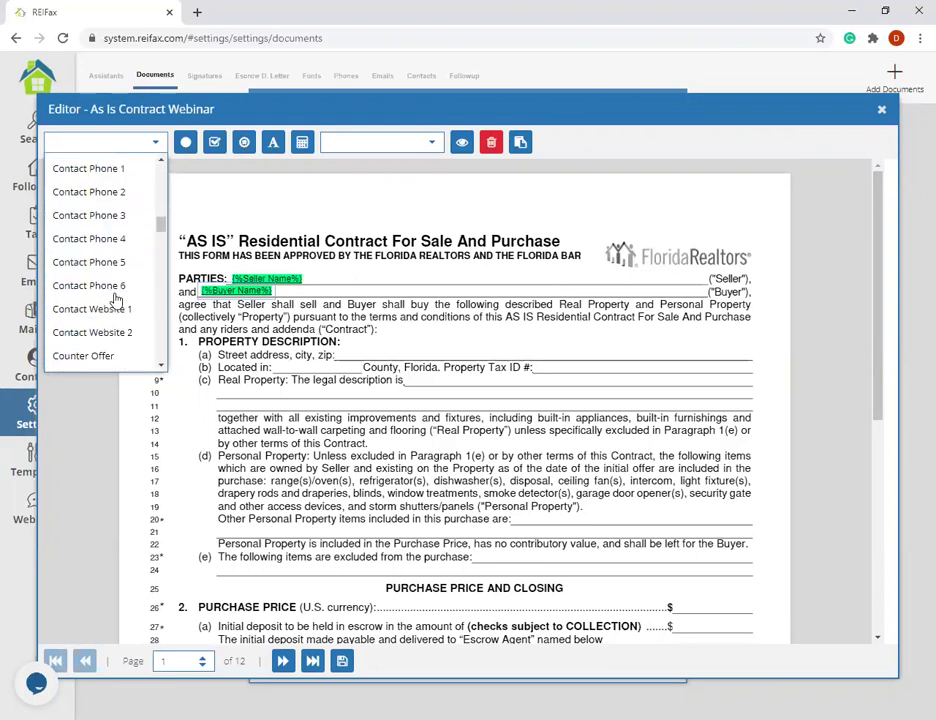
{"action": "scroll", "coordinate": [116, 300], "scroll_direction": "down", "scroll_amount": 10}
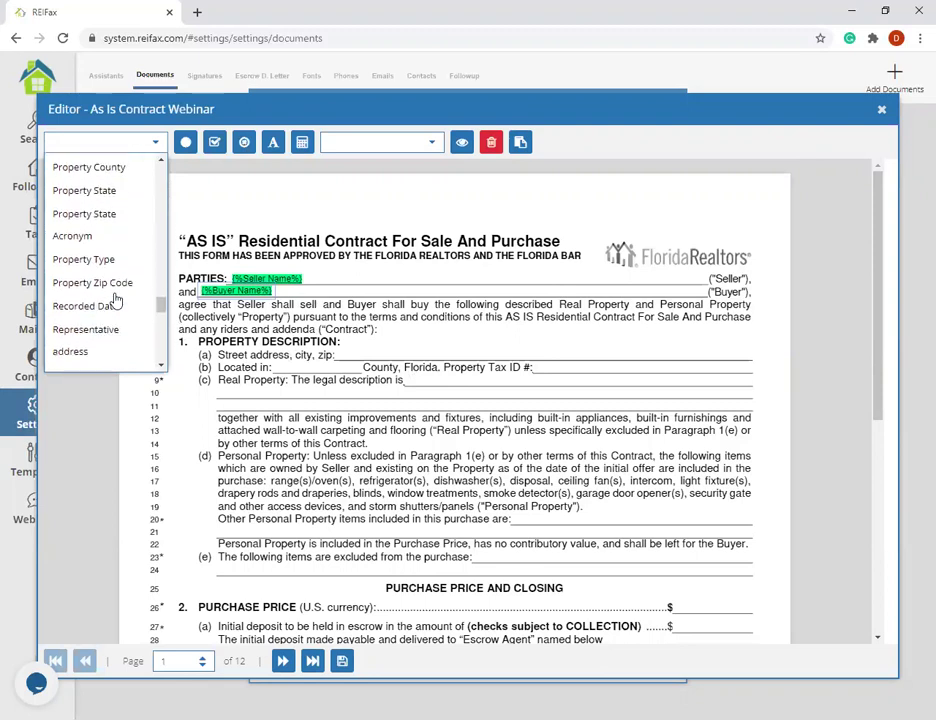
{"action": "scroll", "coordinate": [116, 300], "scroll_direction": "down", "scroll_amount": 5}
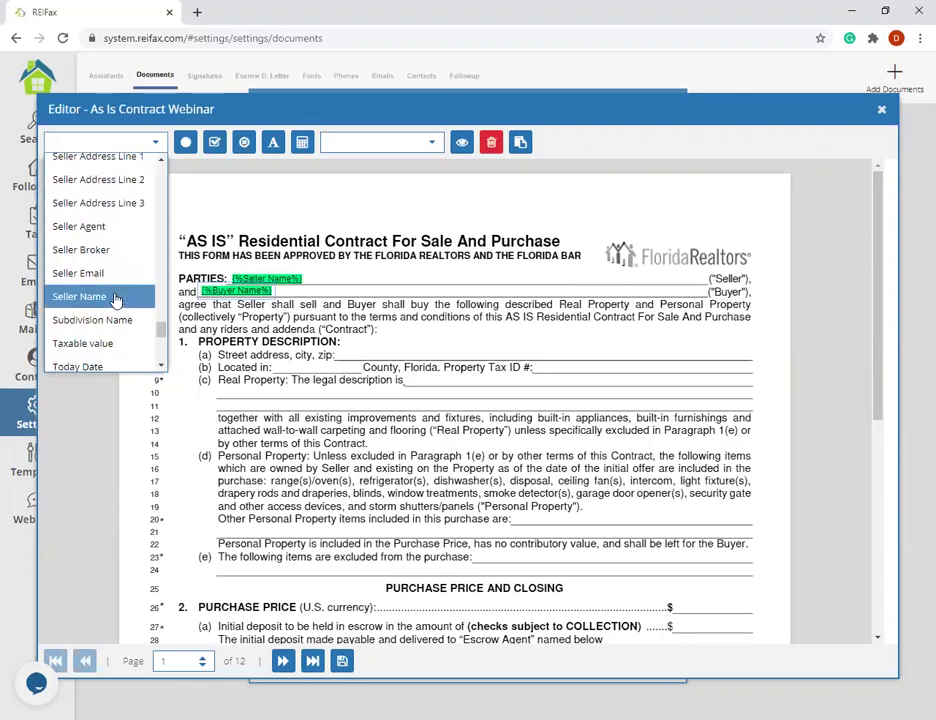
{"action": "scroll", "coordinate": [116, 300], "scroll_direction": "up", "scroll_amount": 5}
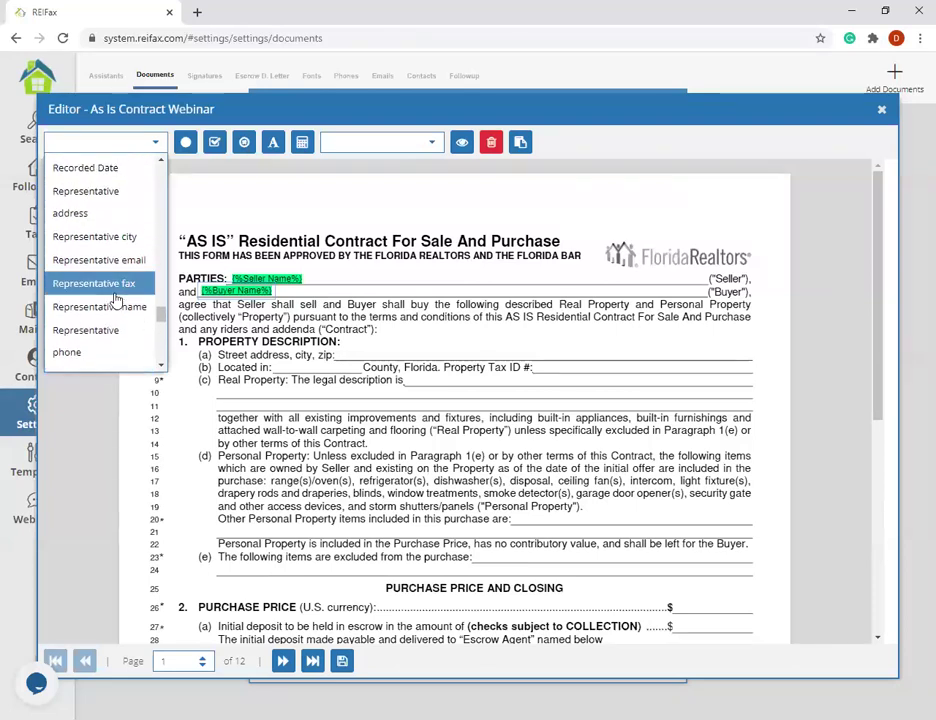
{"action": "scroll", "coordinate": [116, 300], "scroll_direction": "down", "scroll_amount": 5}
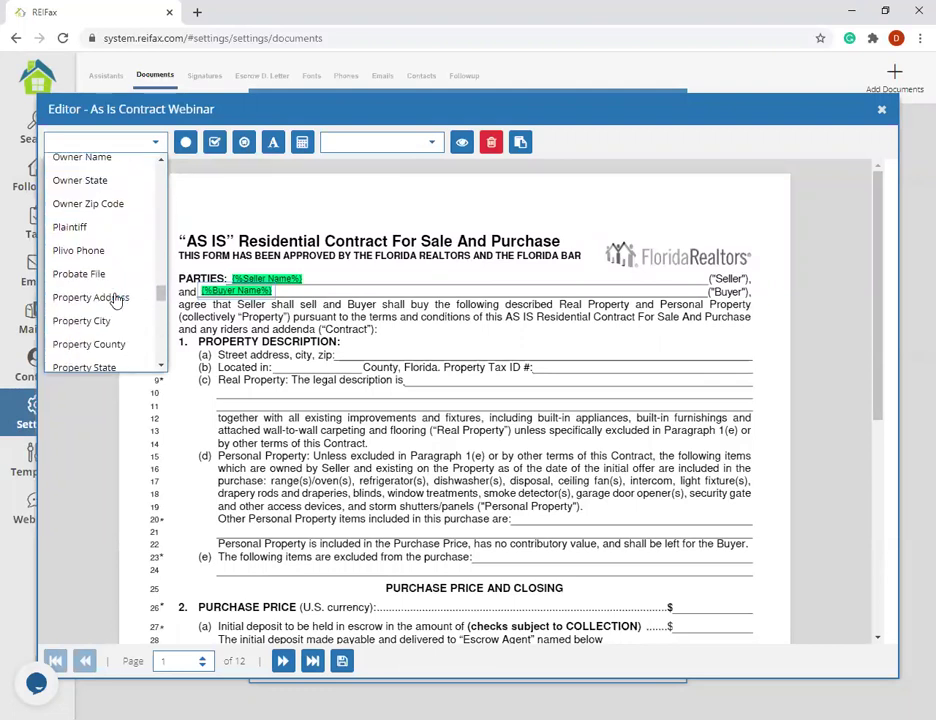
{"action": "scroll", "coordinate": [116, 300], "scroll_direction": "up", "scroll_amount": 10}
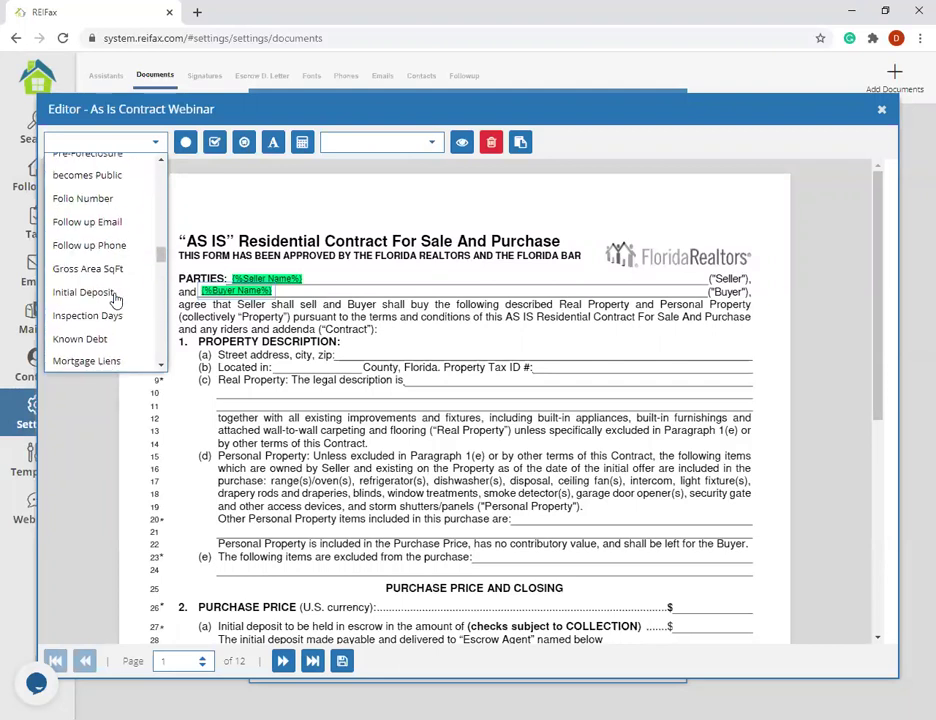
{"action": "scroll", "coordinate": [116, 300], "scroll_direction": "up", "scroll_amount": 1}
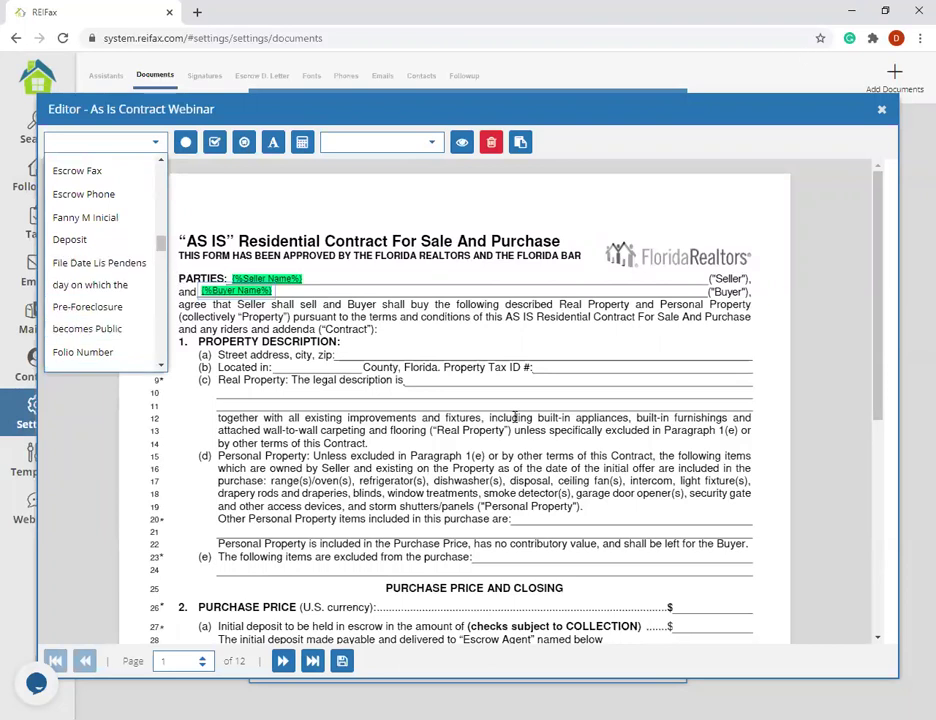
{"action": "scroll", "coordinate": [93, 297], "scroll_direction": "up", "scroll_amount": 3}
{"action": "scroll", "coordinate": [96, 298], "scroll_direction": "up", "scroll_amount": 5}
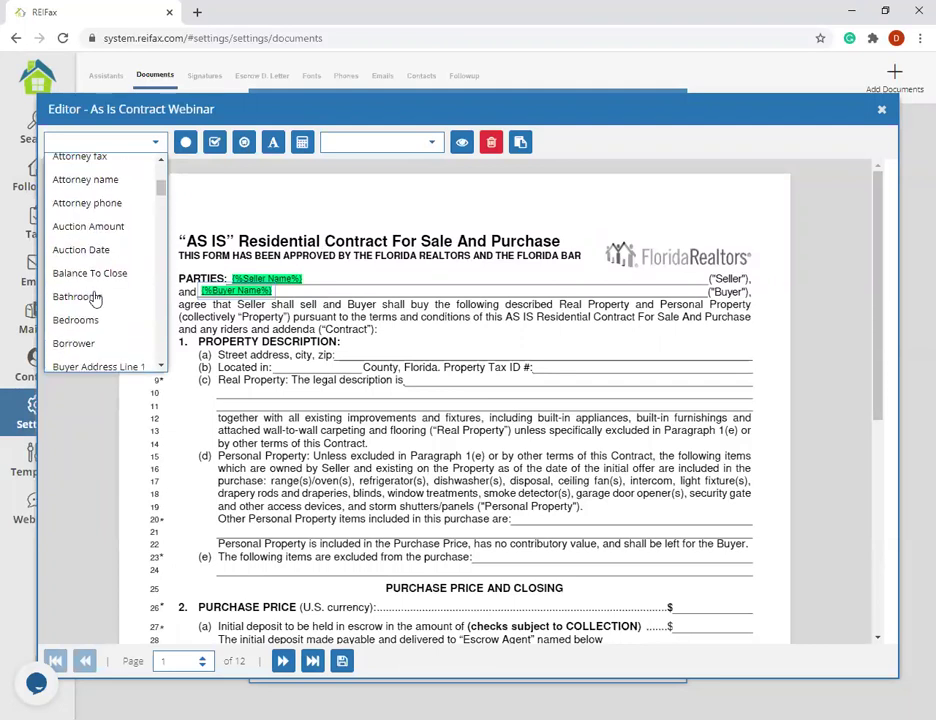
{"action": "scroll", "coordinate": [94, 298], "scroll_direction": "down", "scroll_amount": 8}
{"action": "scroll", "coordinate": [100, 300], "scroll_direction": "up", "scroll_amount": 1}
{"action": "scroll", "coordinate": [102, 313], "scroll_direction": "up", "scroll_amount": 2}
{"action": "scroll", "coordinate": [102, 313], "scroll_direction": "down", "scroll_amount": 10}
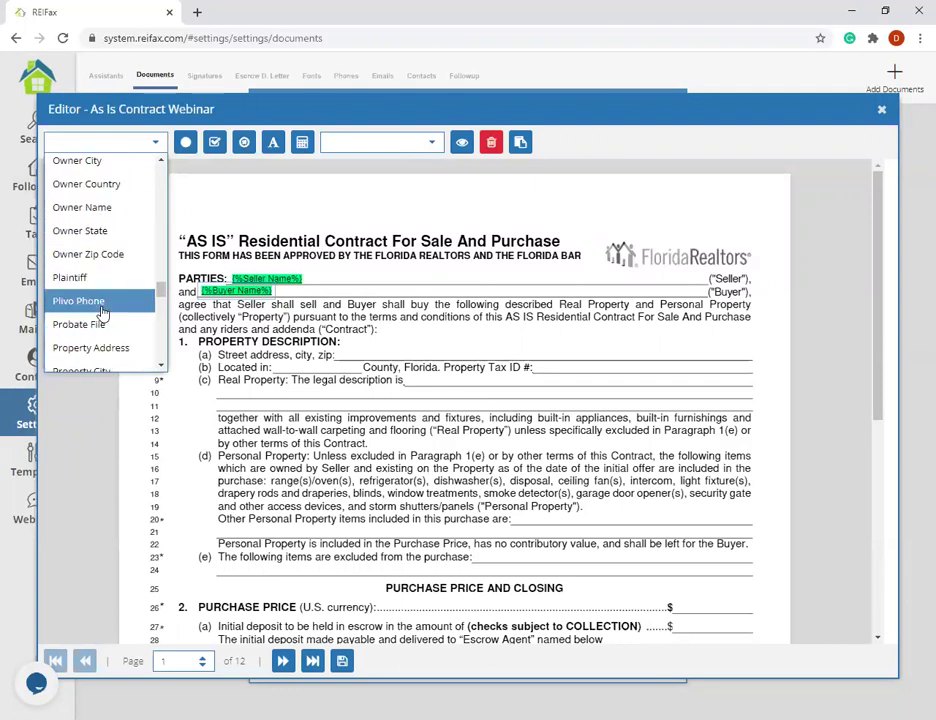
{"action": "scroll", "coordinate": [100, 298], "scroll_direction": "down", "scroll_amount": 1}
{"action": "left_click", "coordinate": [99, 277]}
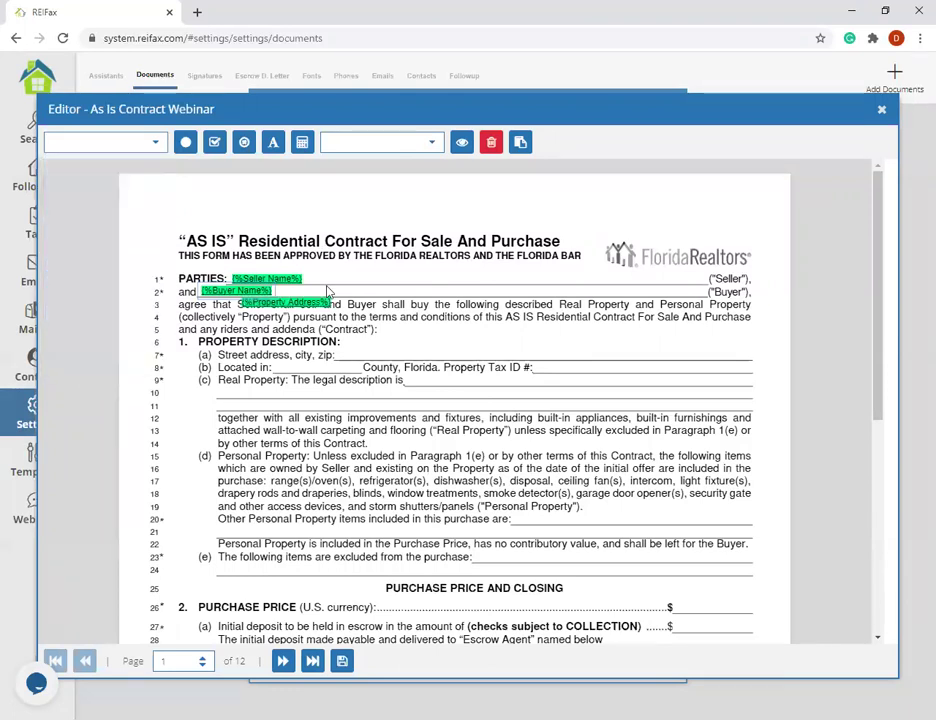
{"action": "left_click_drag", "start_coordinate": [326, 290], "coordinate": [424, 344]}
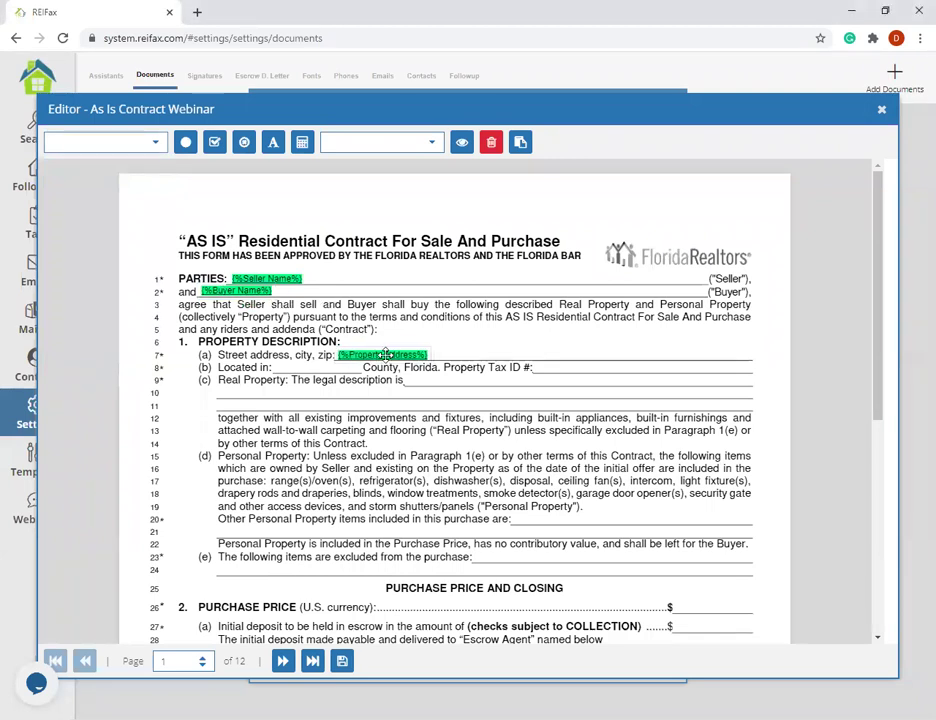
- Add a Property City field after Property Address on line 7
{"action": "left_click", "coordinate": [152, 146]}
{"action": "scroll", "coordinate": [118, 262], "scroll_direction": "down", "scroll_amount": 10}
{"action": "scroll", "coordinate": [124, 274], "scroll_direction": "down", "scroll_amount": 3}
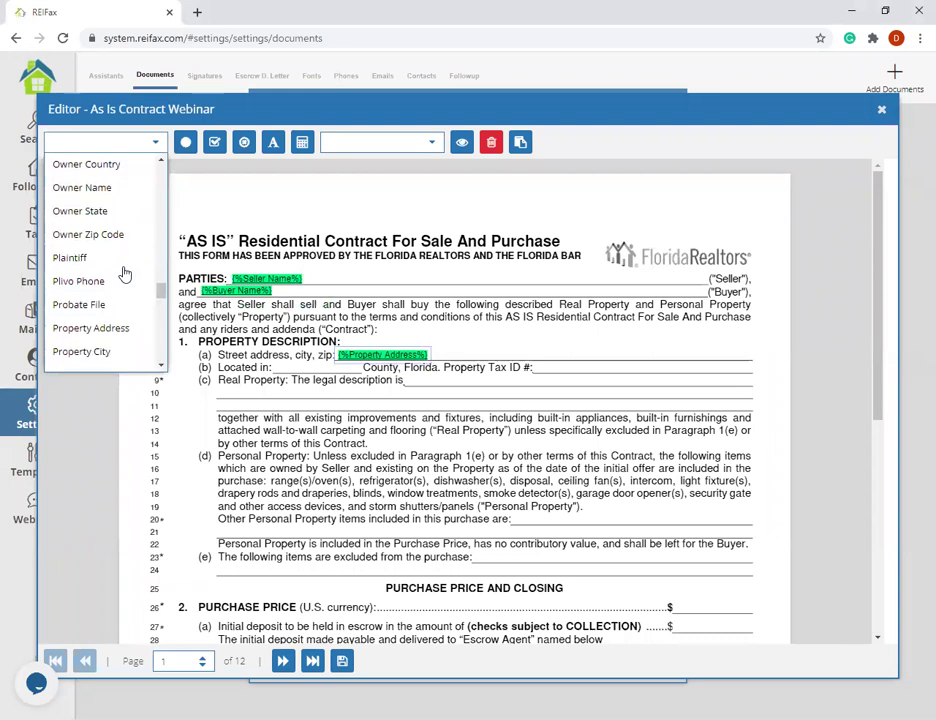
{"action": "left_click", "coordinate": [125, 298]}
{"action": "left_click_drag", "start_coordinate": [482, 318], "coordinate": [464, 351]}
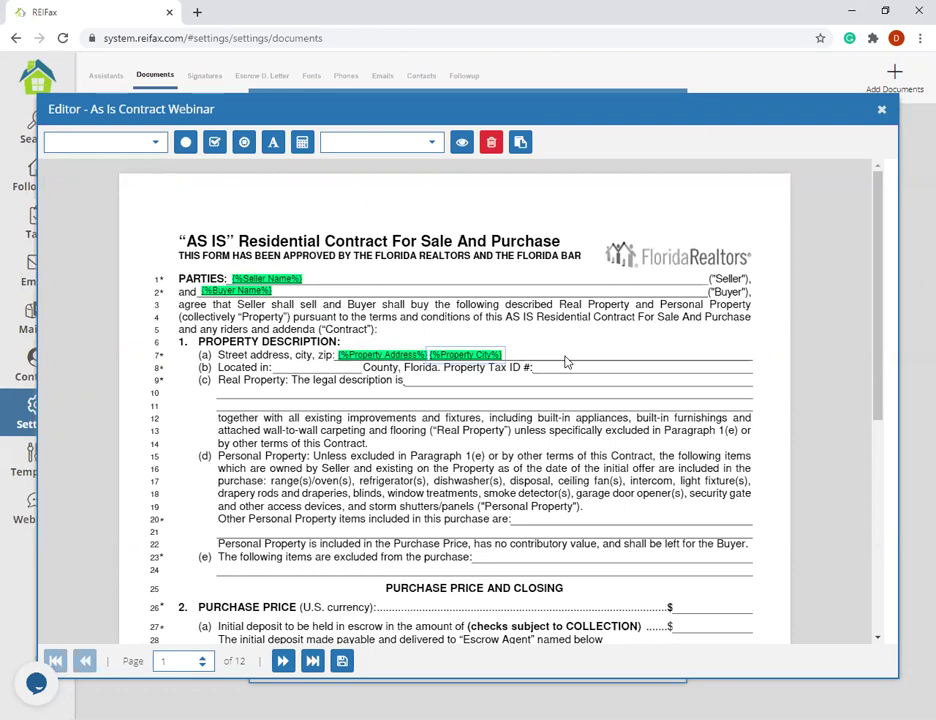
- Delete both the Property Address and Property City fields from line 7
{"action": "left_click", "coordinate": [402, 355]}
{"action": "left_click", "coordinate": [493, 145]}
{"action": "left_click", "coordinate": [695, 352]}
{"action": "left_click", "coordinate": [493, 145]}
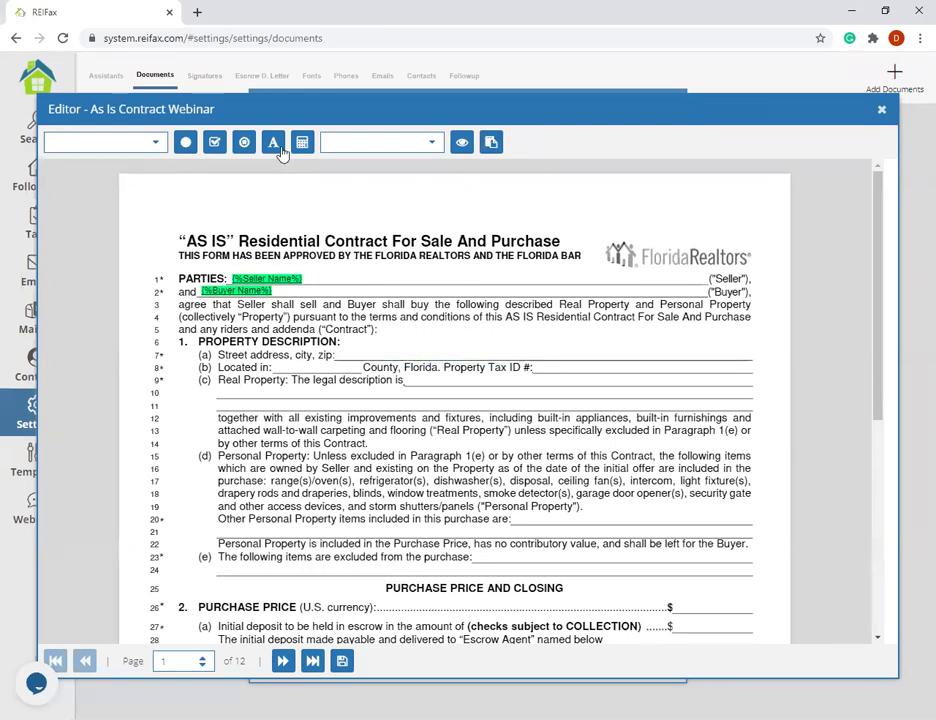
- Start an Add Text block containing the Property Address variable followed by a comma
{"action": "left_click", "coordinate": [283, 152]}
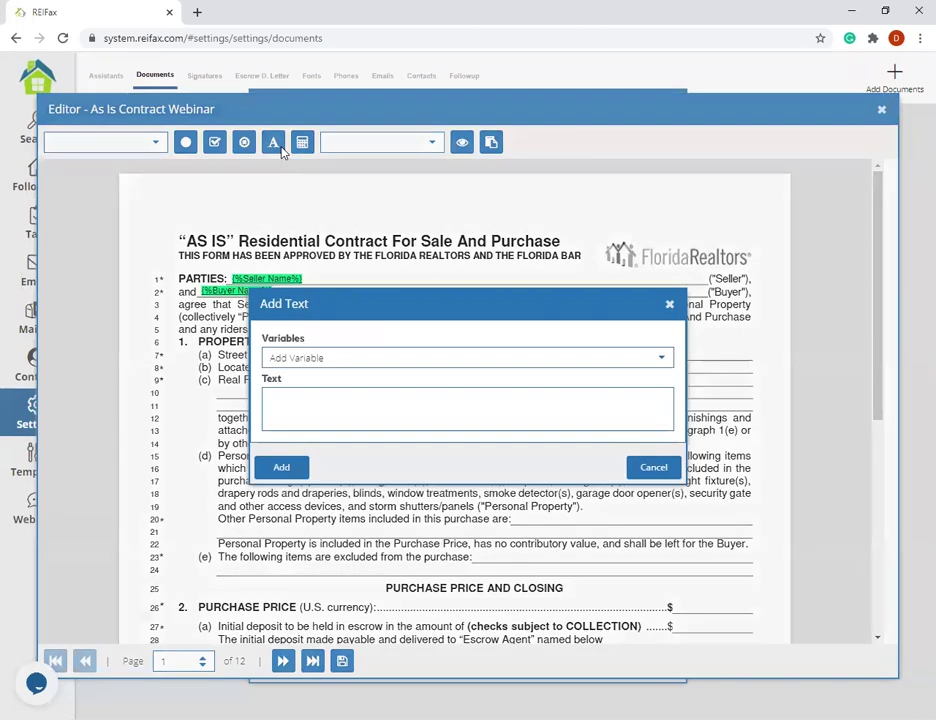
{"action": "left_click", "coordinate": [389, 389]}
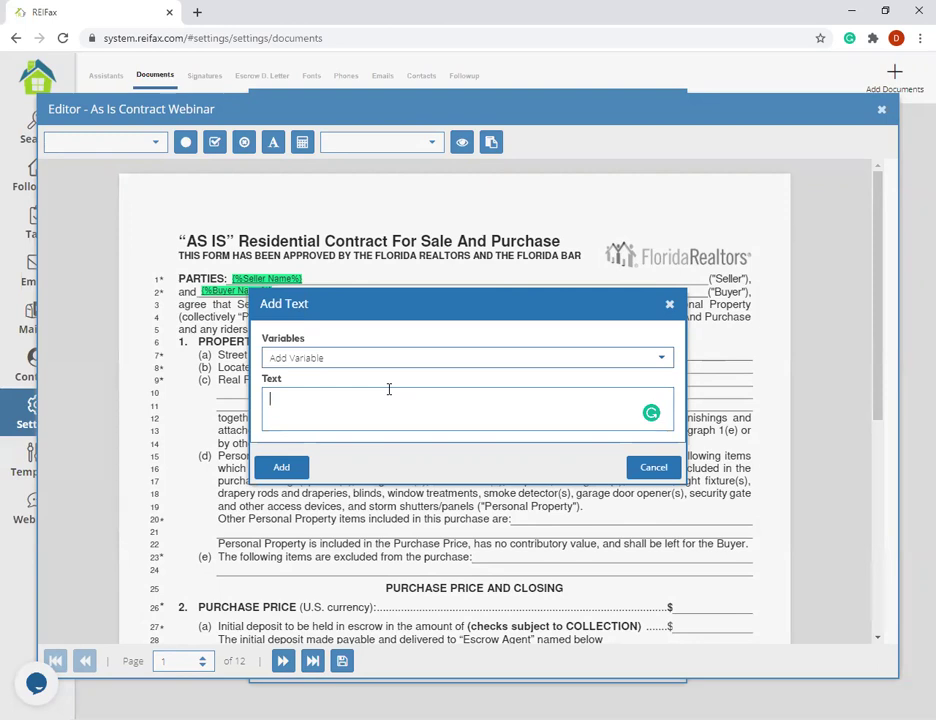
{"action": "left_click", "coordinate": [606, 357]}
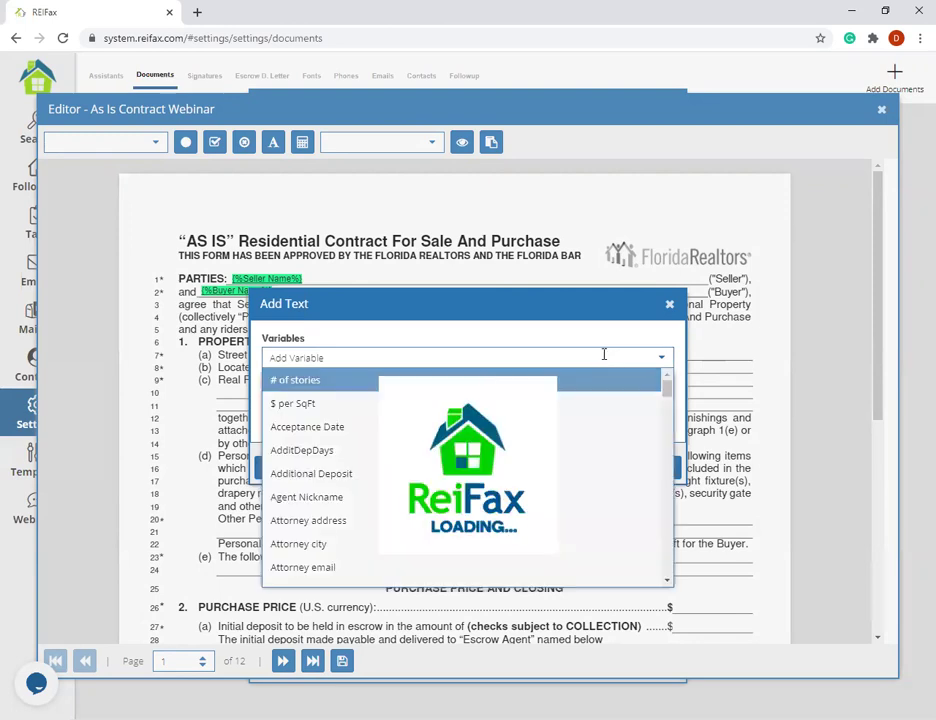
{"action": "scroll", "coordinate": [323, 430], "scroll_direction": "down", "scroll_amount": 12}
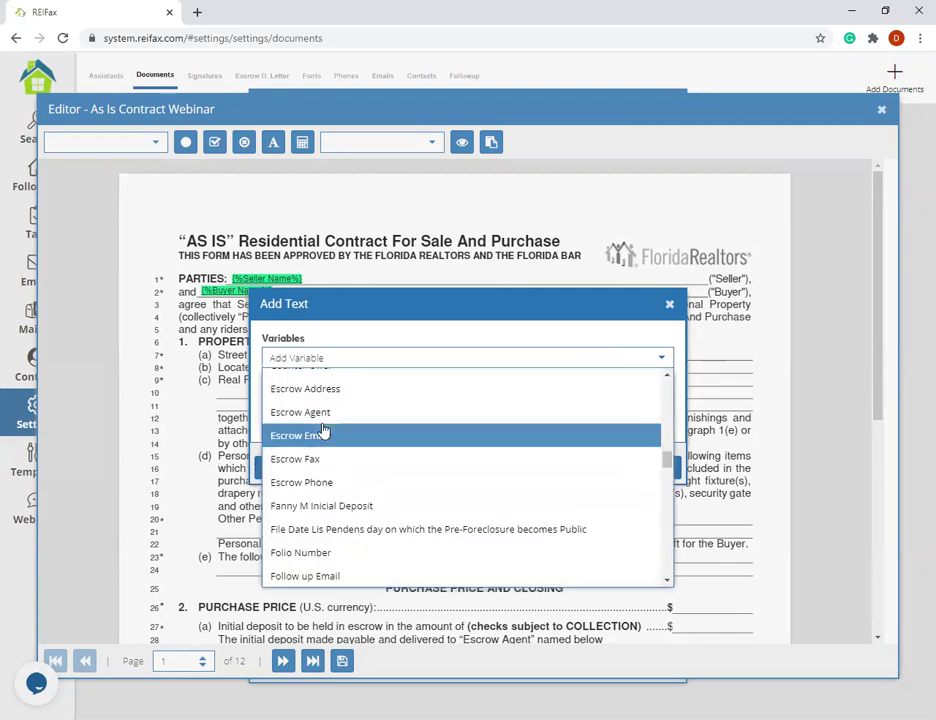
{"action": "scroll", "coordinate": [323, 430], "scroll_direction": "down", "scroll_amount": 10}
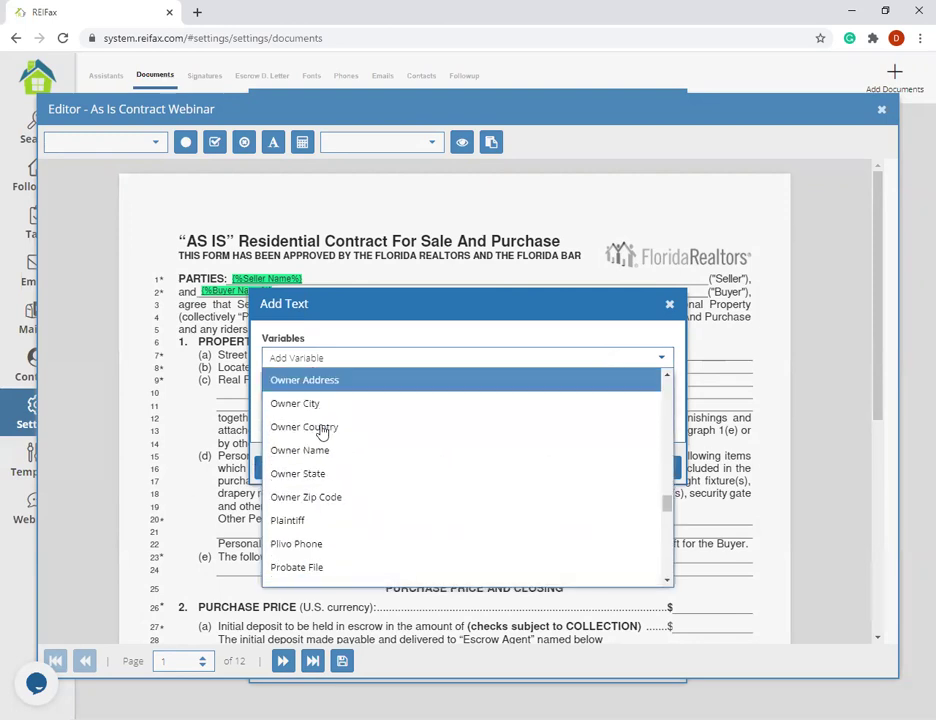
{"action": "scroll", "coordinate": [350, 435], "scroll_direction": "down", "scroll_amount": 1}
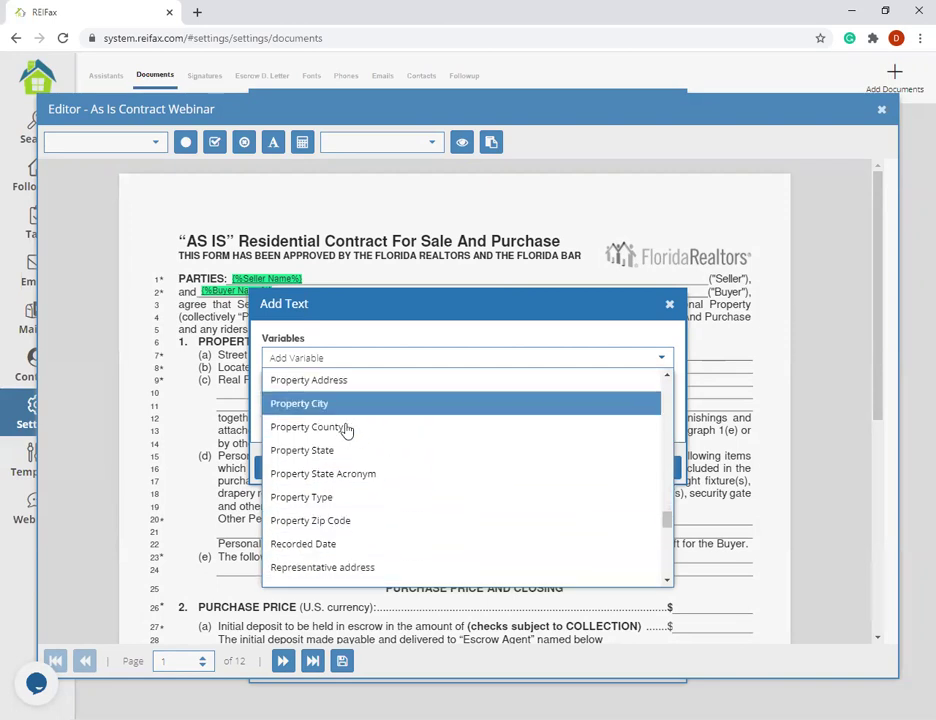
{"action": "left_click", "coordinate": [323, 382]}
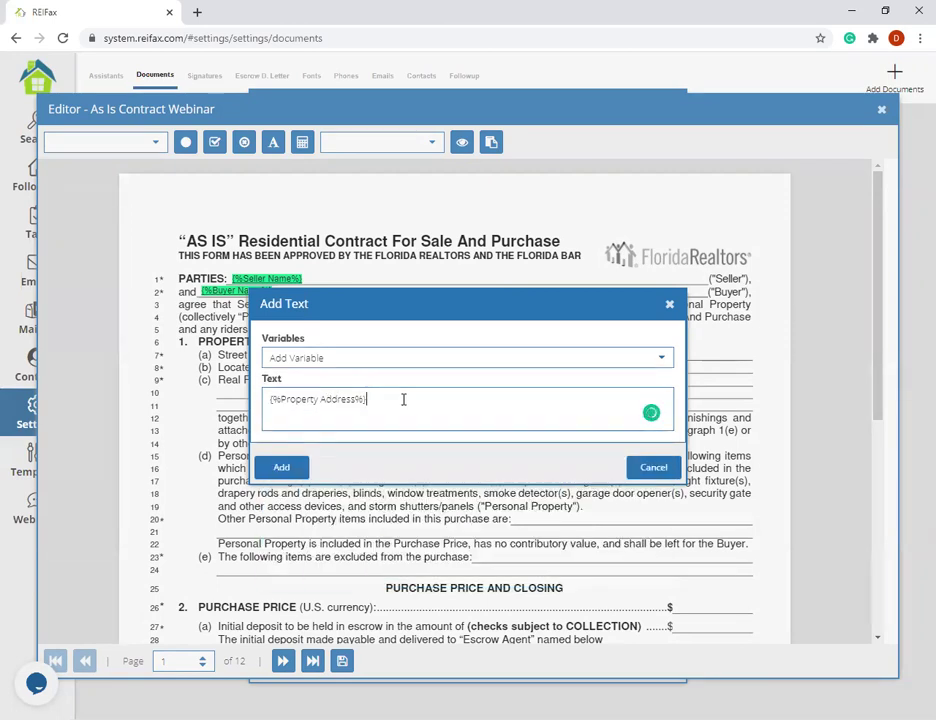
{"action": "type", "text": ","}
- Append the Property City variable, a comma, and the Property Zip Code variable
{"action": "left_click", "coordinate": [360, 357]}
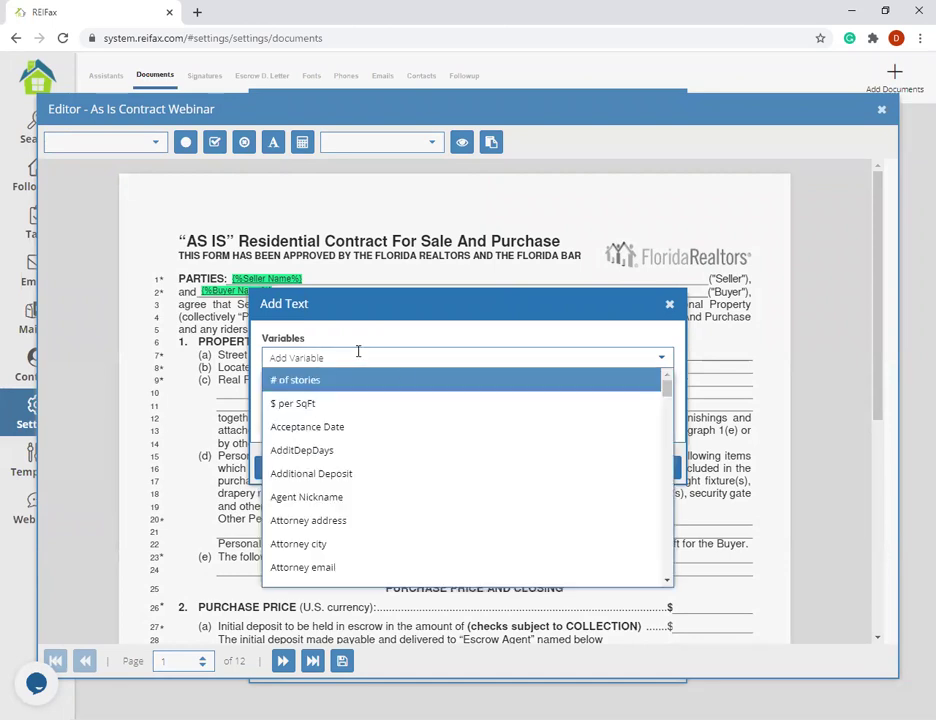
{"action": "scroll", "coordinate": [347, 476], "scroll_direction": "down", "scroll_amount": 8}
{"action": "scroll", "coordinate": [347, 476], "scroll_direction": "down", "scroll_amount": 12}
{"action": "scroll", "coordinate": [347, 476], "scroll_direction": "down", "scroll_amount": 3}
{"action": "left_click", "coordinate": [340, 551]}
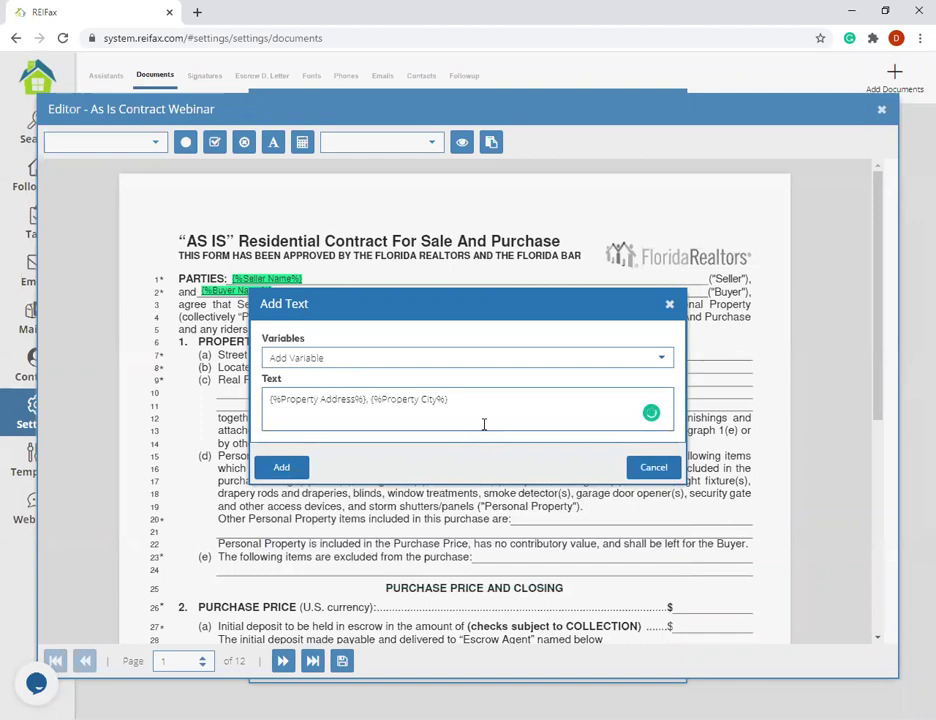
{"action": "type", "text": ","}
{"action": "left_click", "coordinate": [470, 352]}
{"action": "scroll", "coordinate": [403, 452], "scroll_direction": "down", "scroll_amount": 3}
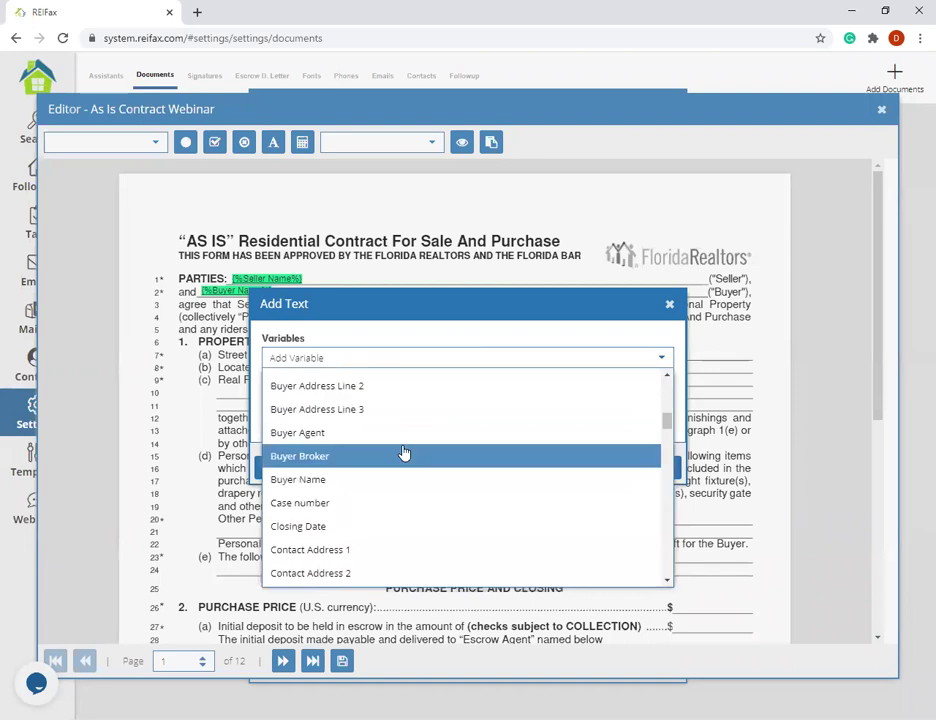
{"action": "scroll", "coordinate": [403, 452], "scroll_direction": "down", "scroll_amount": 10}
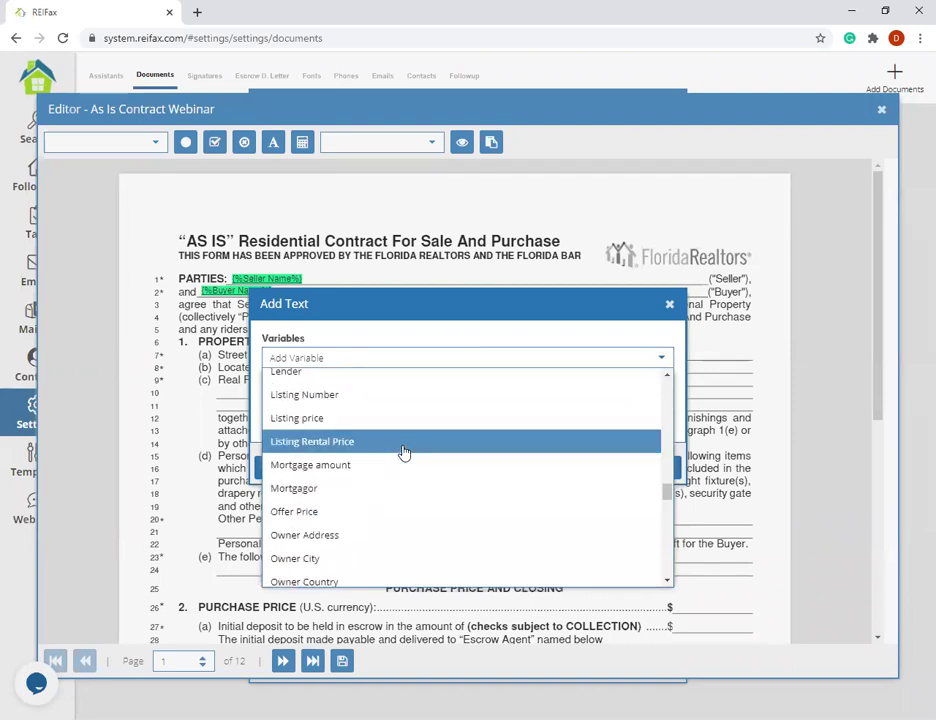
{"action": "scroll", "coordinate": [403, 452], "scroll_direction": "down", "scroll_amount": 5}
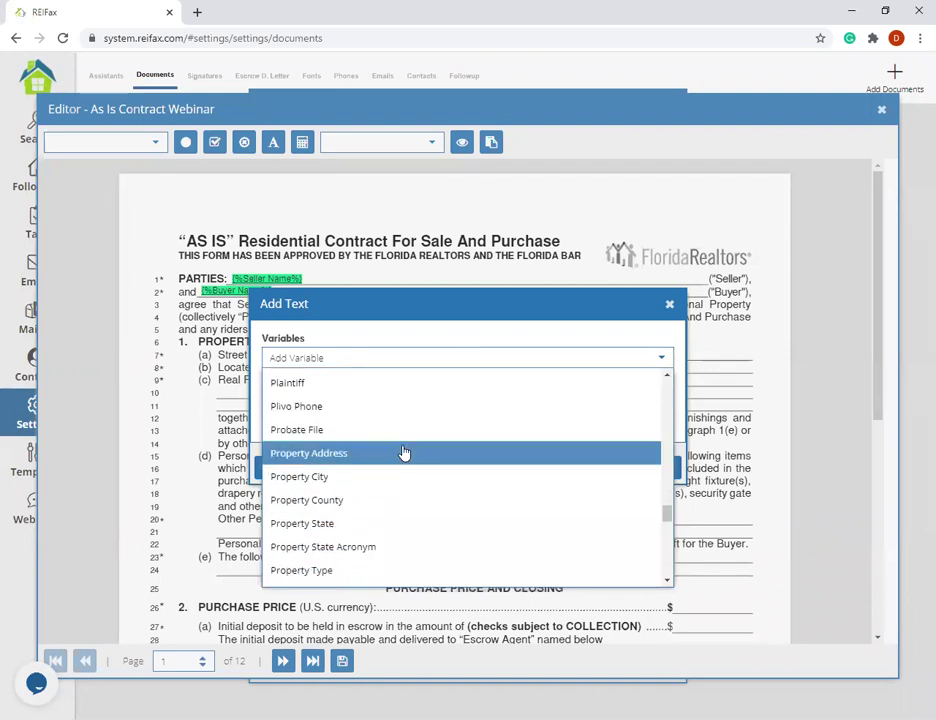
{"action": "scroll", "coordinate": [403, 452], "scroll_direction": "down", "scroll_amount": 2}
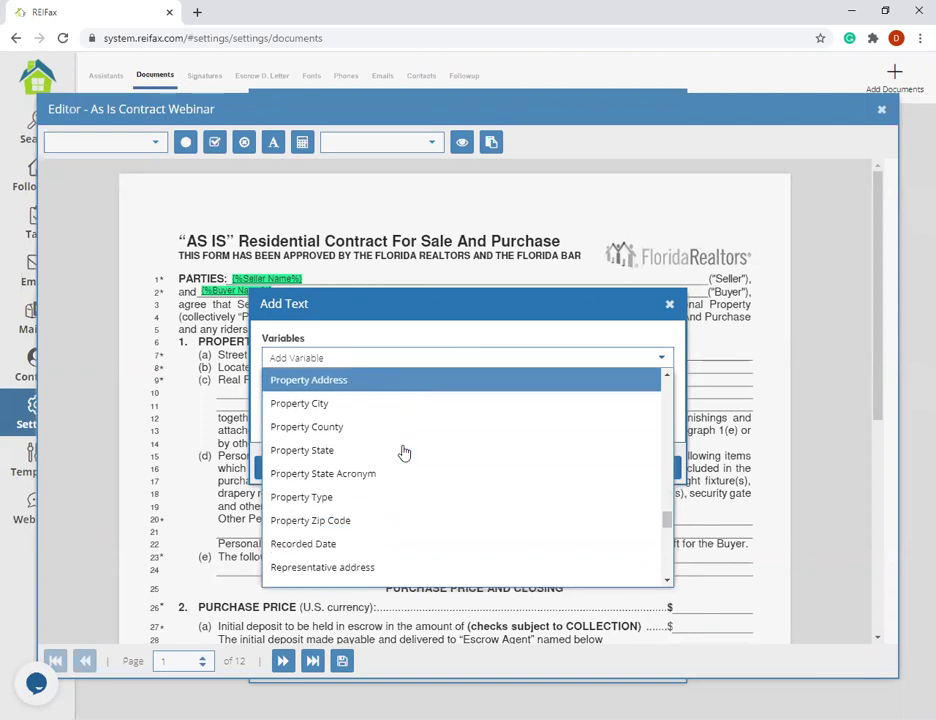
{"action": "left_click", "coordinate": [360, 524]}
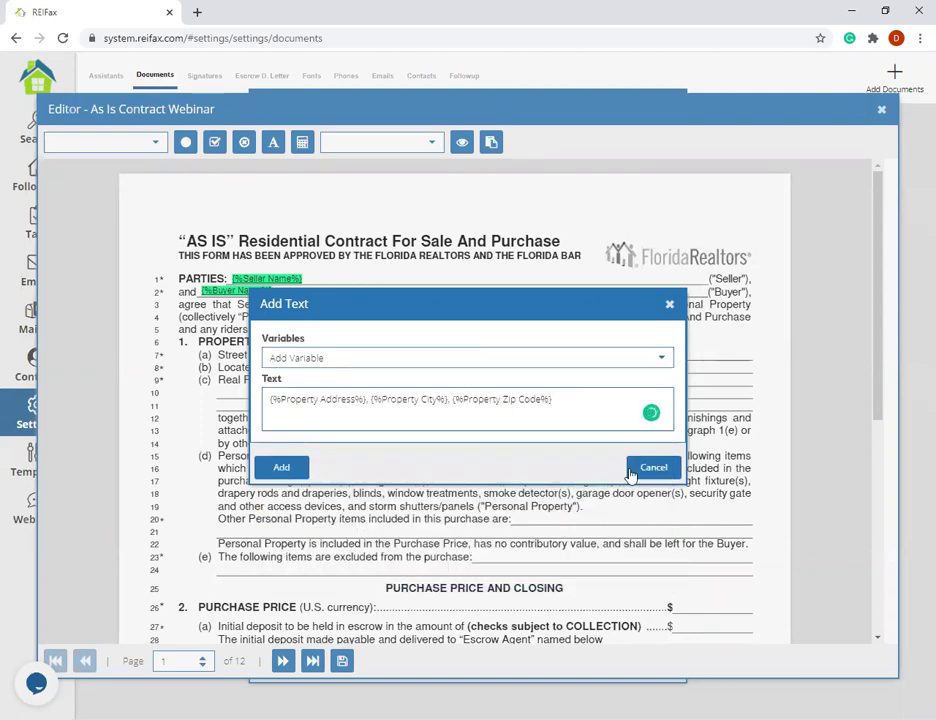
- Add the Property Address, City and Zip Code text block after 'Street address, city, zip:' on line 7
{"action": "left_click", "coordinate": [281, 467]}
{"action": "left_click_drag", "start_coordinate": [629, 351], "coordinate": [342, 370]}
{"action": "left_click_drag", "start_coordinate": [479, 268], "coordinate": [495, 354]}
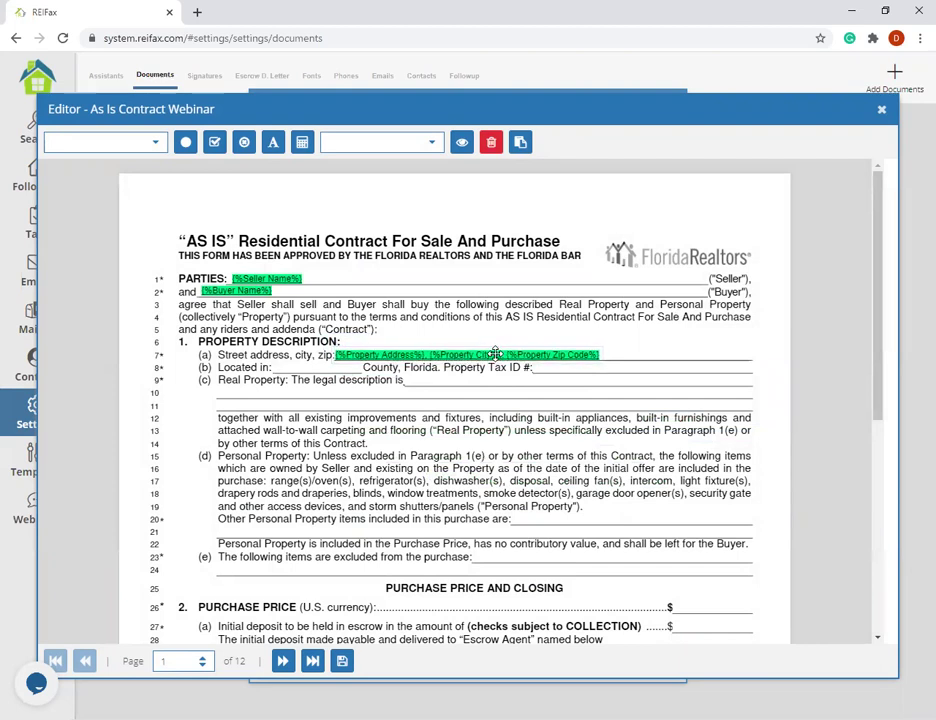
{"action": "left_click_drag", "start_coordinate": [418, 357], "coordinate": [413, 355]}
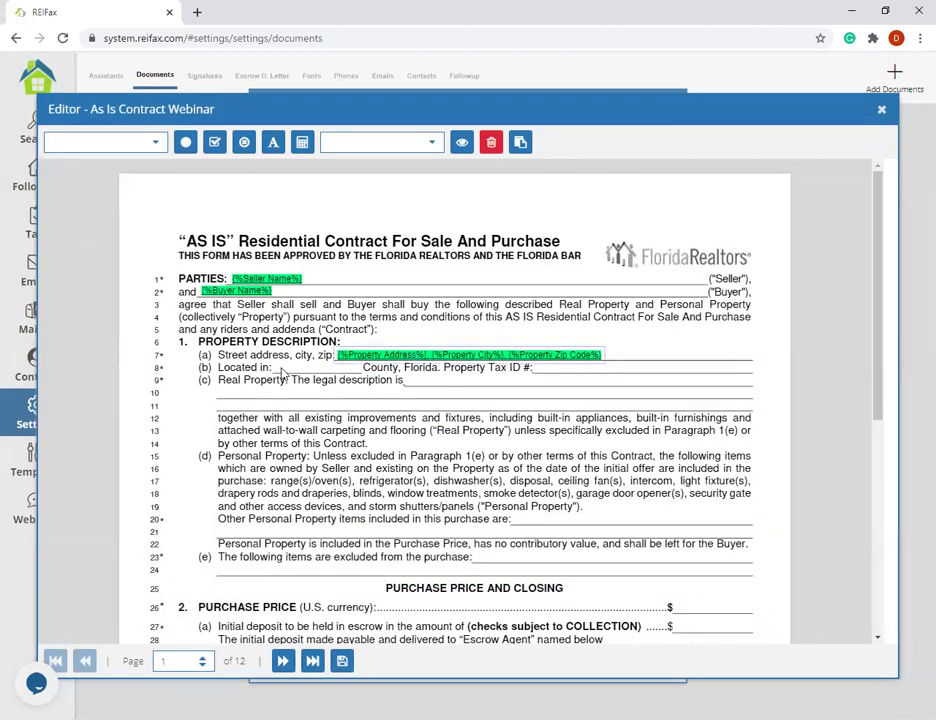
- Insert a Property County merge field on line 8, just before 'County, Florida'
{"action": "left_click", "coordinate": [155, 144]}
{"action": "scroll", "coordinate": [127, 250], "scroll_direction": "down", "scroll_amount": 20}
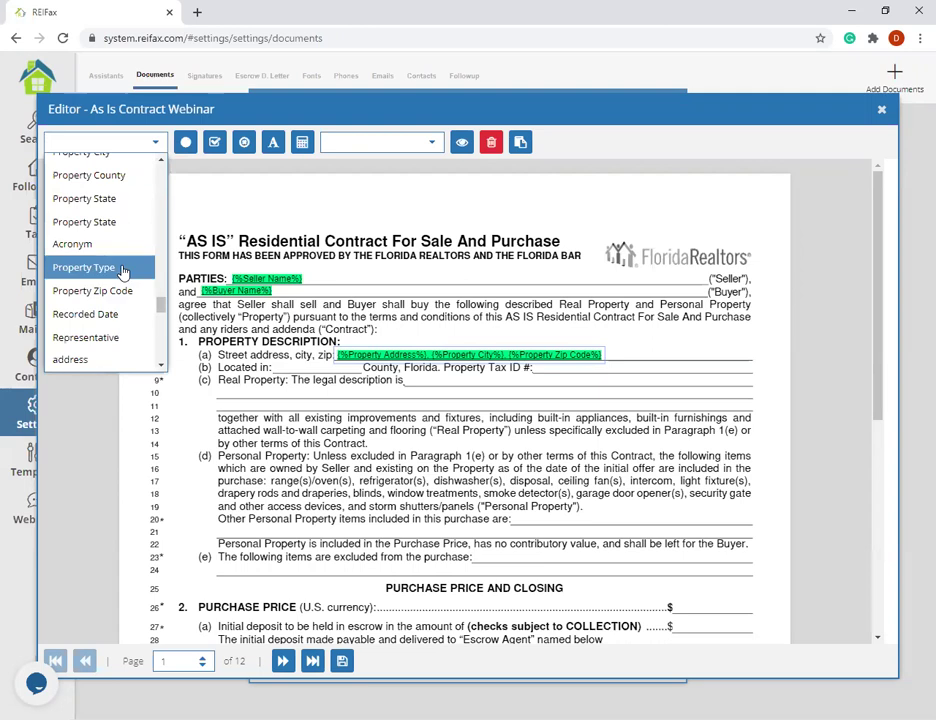
{"action": "scroll", "coordinate": [105, 265], "scroll_direction": "down", "scroll_amount": 5}
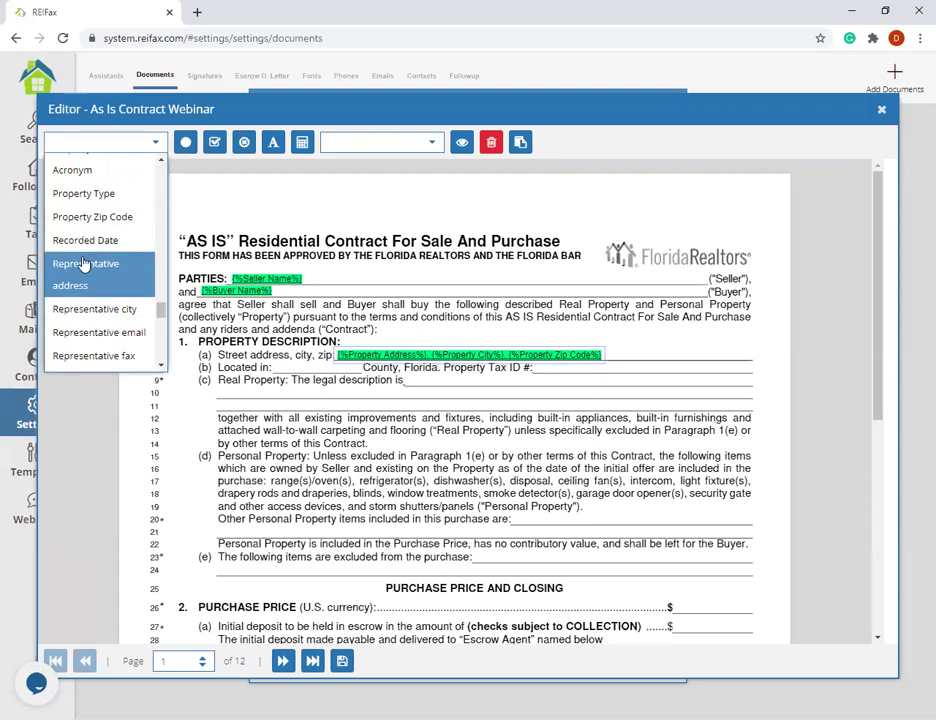
{"action": "scroll", "coordinate": [115, 310], "scroll_direction": "down", "scroll_amount": 4}
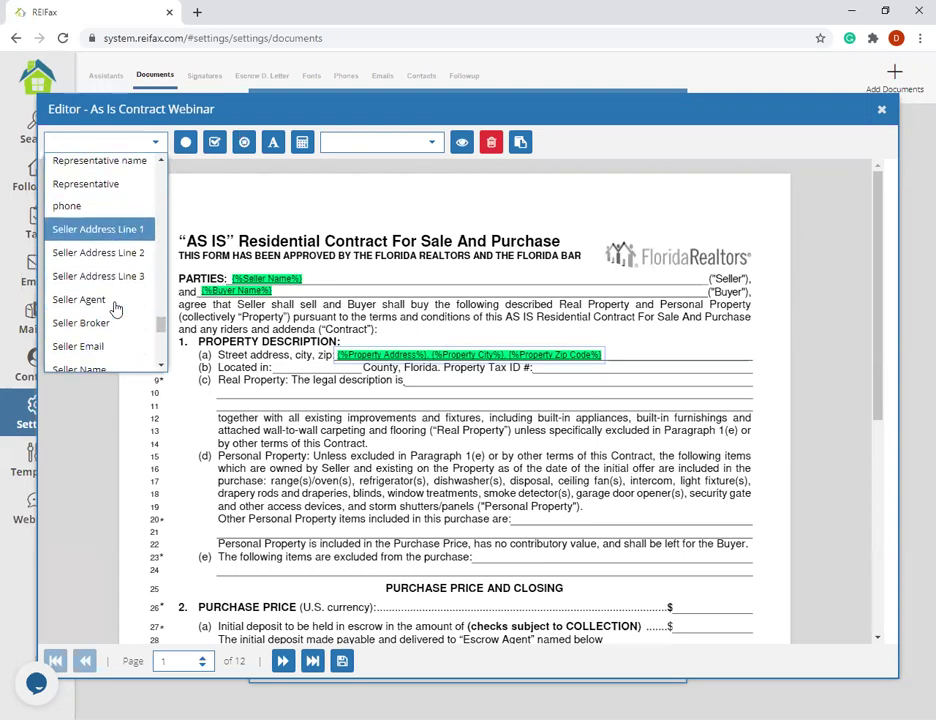
{"action": "scroll", "coordinate": [115, 310], "scroll_direction": "up", "scroll_amount": 5}
{"action": "scroll", "coordinate": [108, 312], "scroll_direction": "up", "scroll_amount": 2}
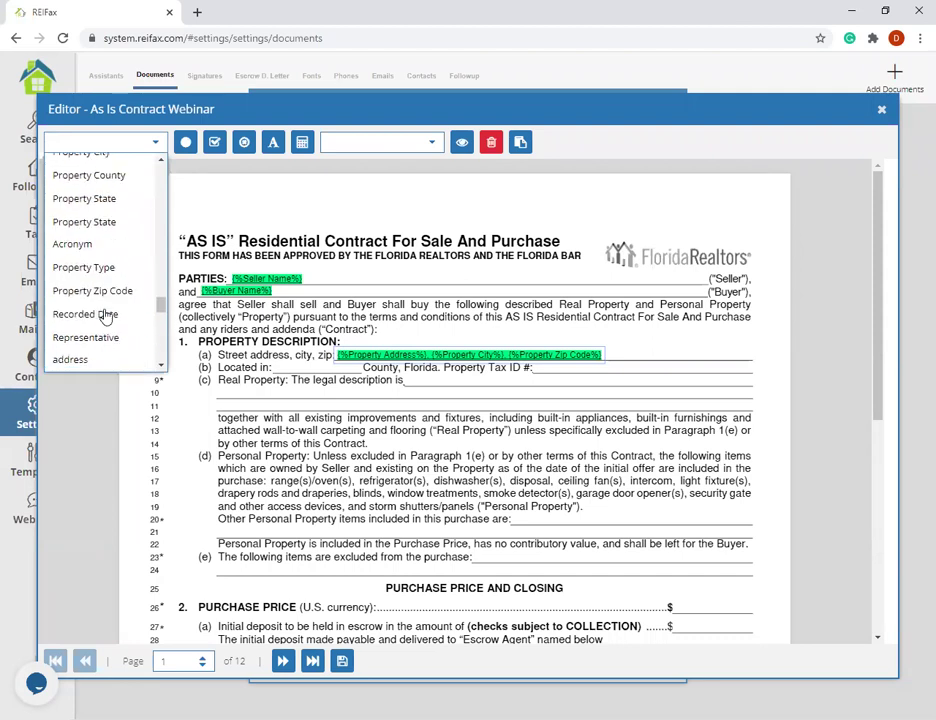
{"action": "scroll", "coordinate": [100, 318], "scroll_direction": "up", "scroll_amount": 1}
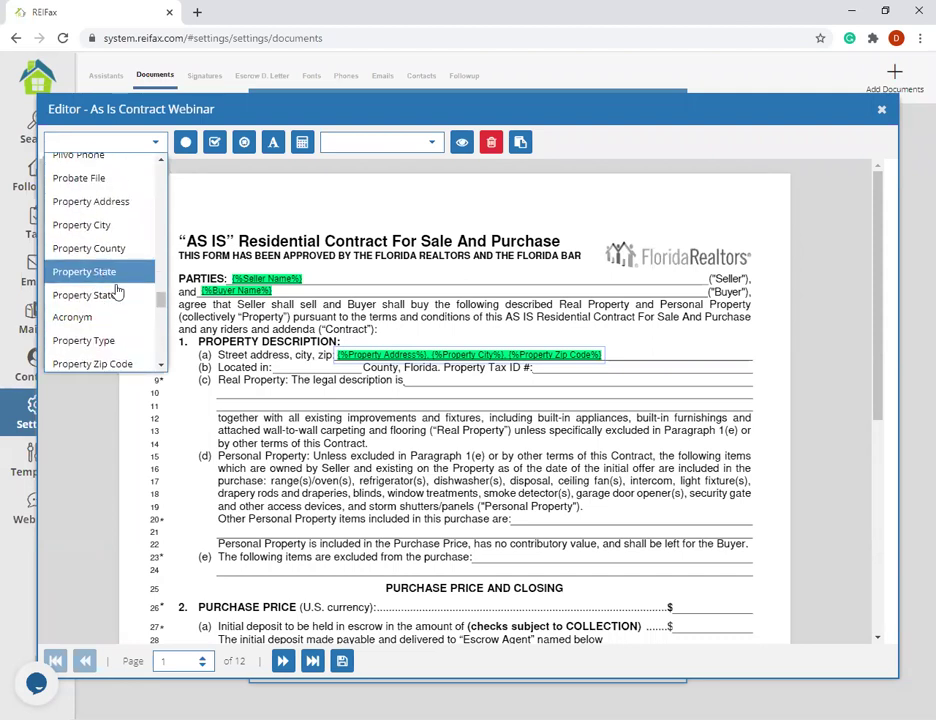
{"action": "left_click", "coordinate": [104, 248]}
{"action": "left_click_drag", "start_coordinate": [442, 365], "coordinate": [315, 370]}
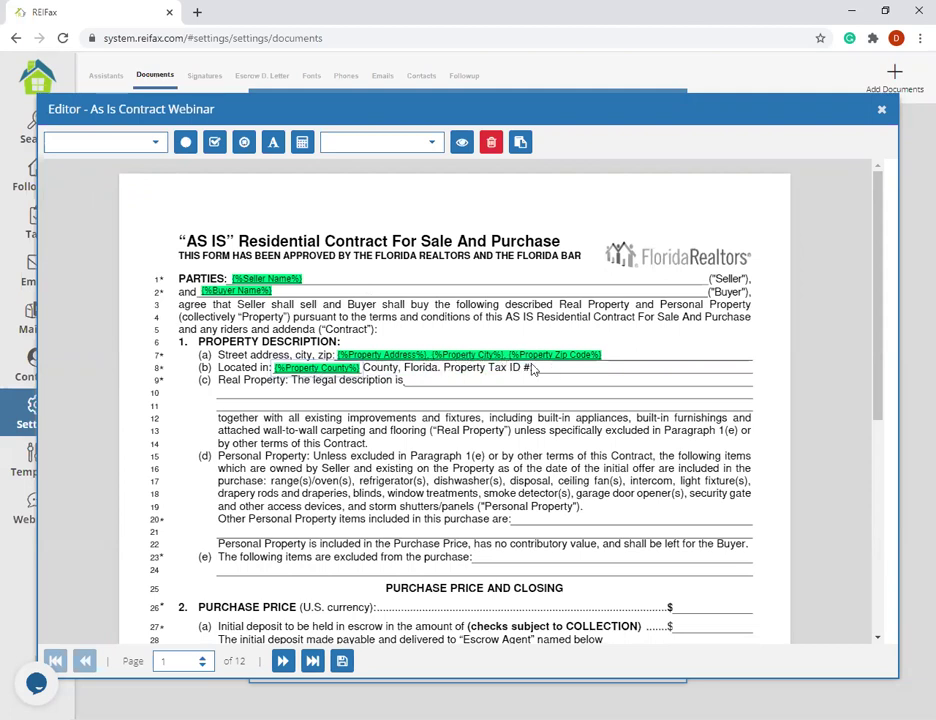
{"action": "left_click", "coordinate": [156, 143]}
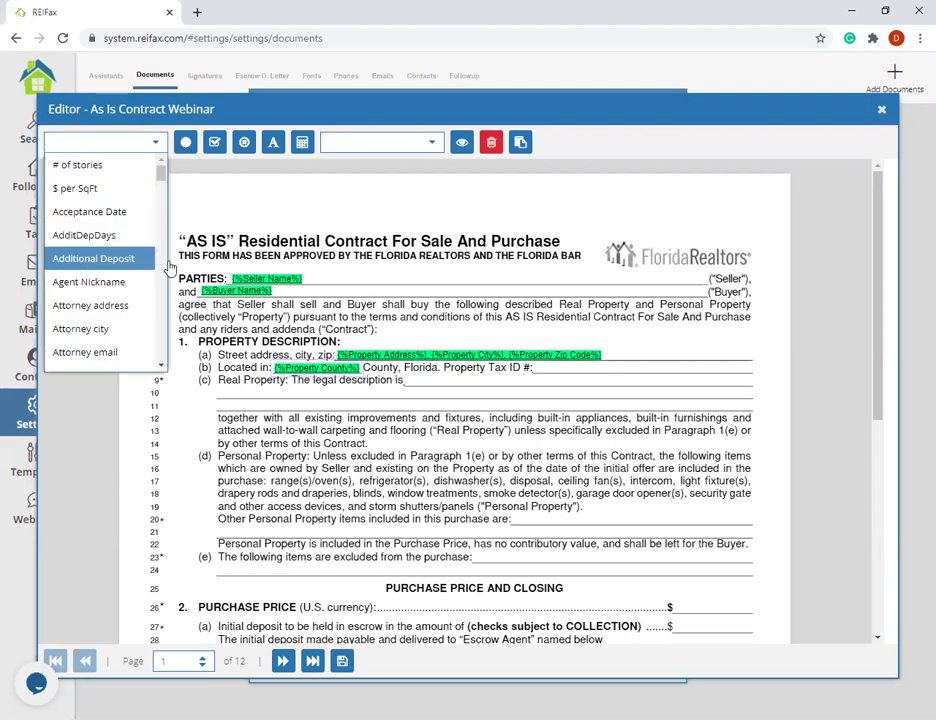
{"action": "left_click", "coordinate": [776, 91]}
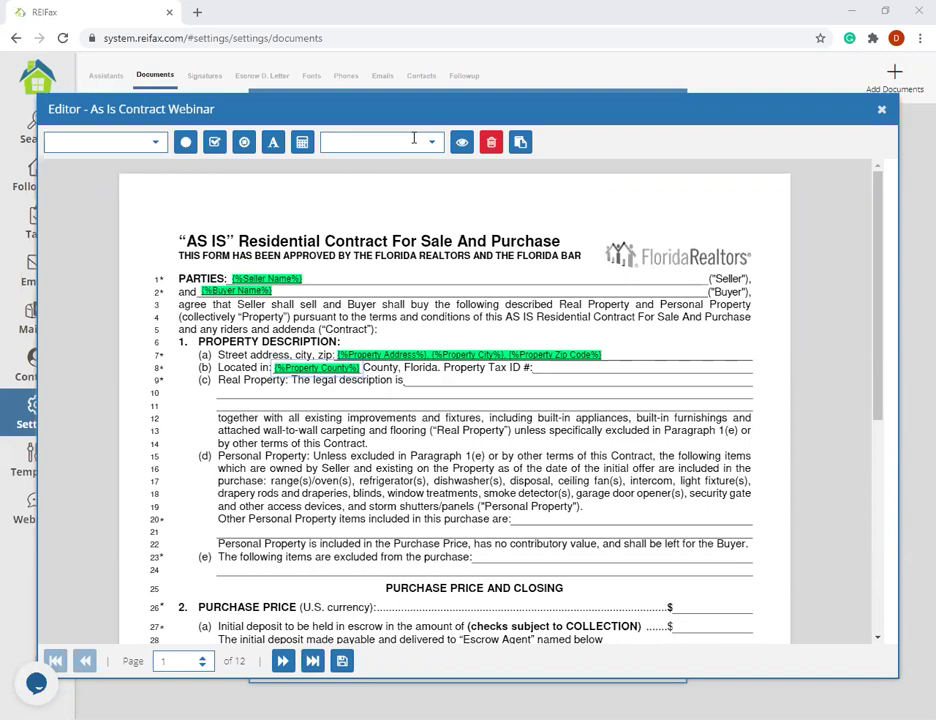
- Move the %Offer Price% tag onto the Purchase Price $ blank on line 26
{"action": "scroll", "coordinate": [474, 451], "scroll_direction": "down", "scroll_amount": 3}
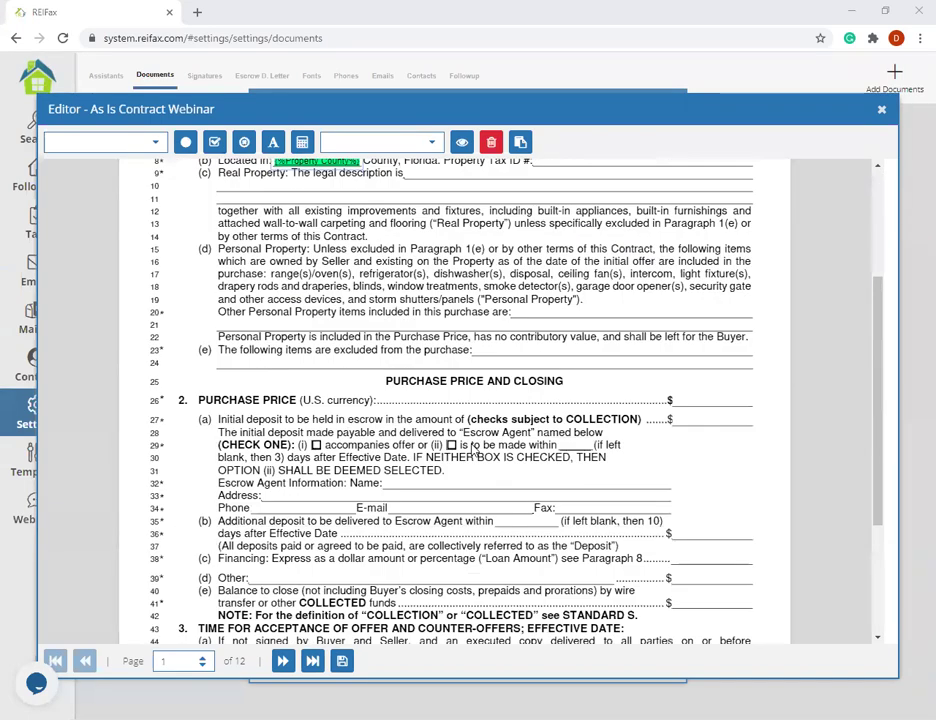
{"action": "scroll", "coordinate": [464, 261], "scroll_direction": "up", "scroll_amount": 1}
{"action": "scroll", "coordinate": [464, 261], "scroll_direction": "down", "scroll_amount": 3}
{"action": "scroll", "coordinate": [576, 260], "scroll_direction": "up", "scroll_amount": 2}
{"action": "scroll", "coordinate": [576, 260], "scroll_direction": "up", "scroll_amount": 1}
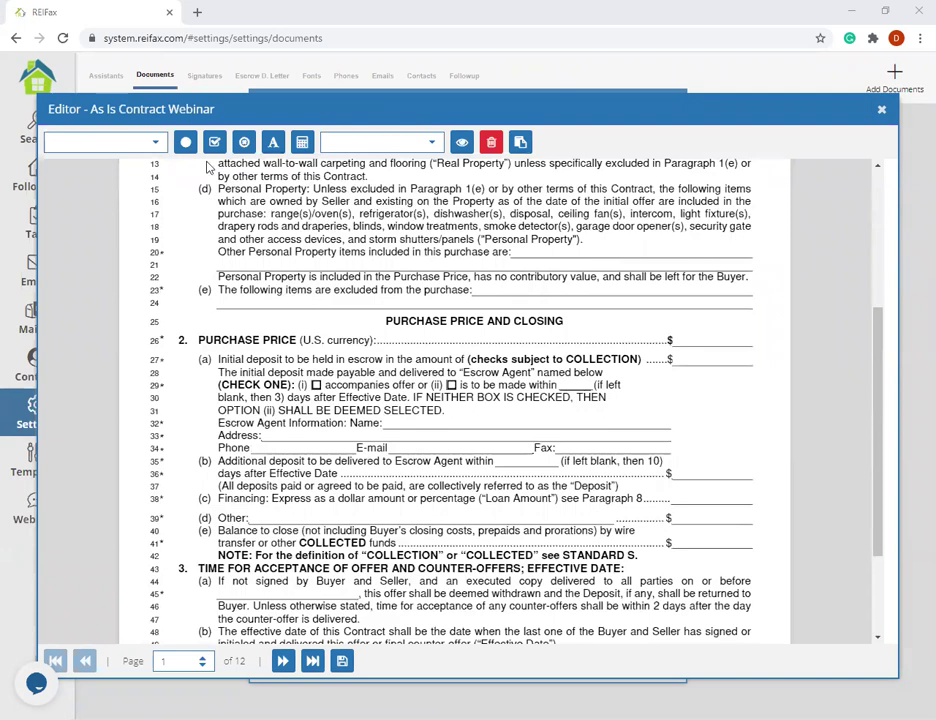
{"action": "left_click", "coordinate": [146, 142]}
{"action": "scroll", "coordinate": [127, 220], "scroll_direction": "down", "scroll_amount": 1}
{"action": "scroll", "coordinate": [126, 225], "scroll_direction": "down", "scroll_amount": 9}
{"action": "scroll", "coordinate": [125, 225], "scroll_direction": "down", "scroll_amount": 5}
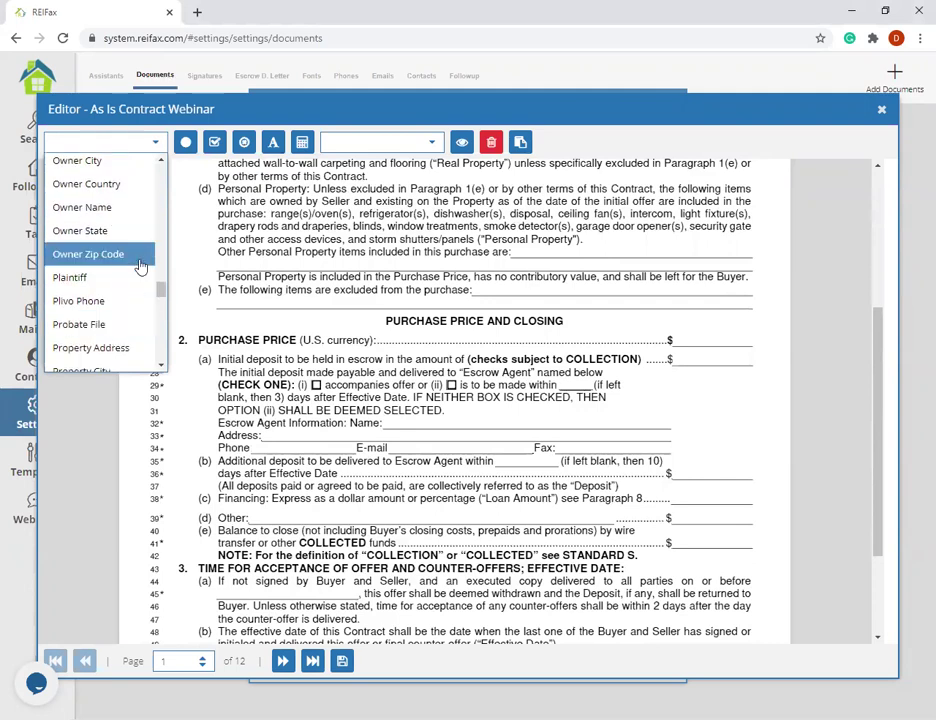
{"action": "scroll", "coordinate": [114, 310], "scroll_direction": "up", "scroll_amount": 3}
{"action": "scroll", "coordinate": [114, 315], "scroll_direction": "up", "scroll_amount": 1}
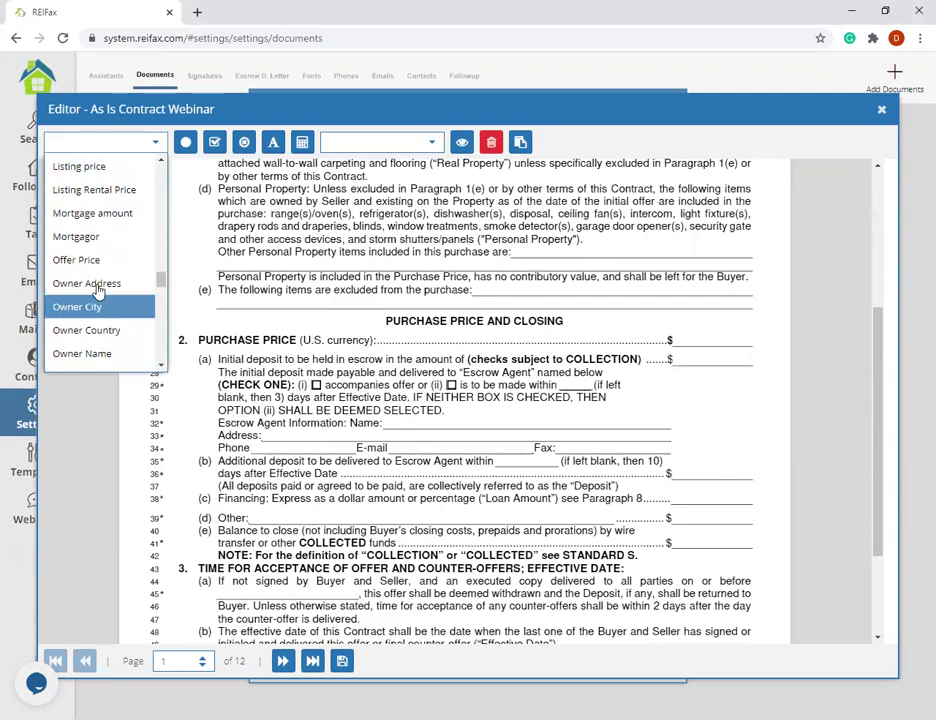
{"action": "left_click", "coordinate": [323, 335]}
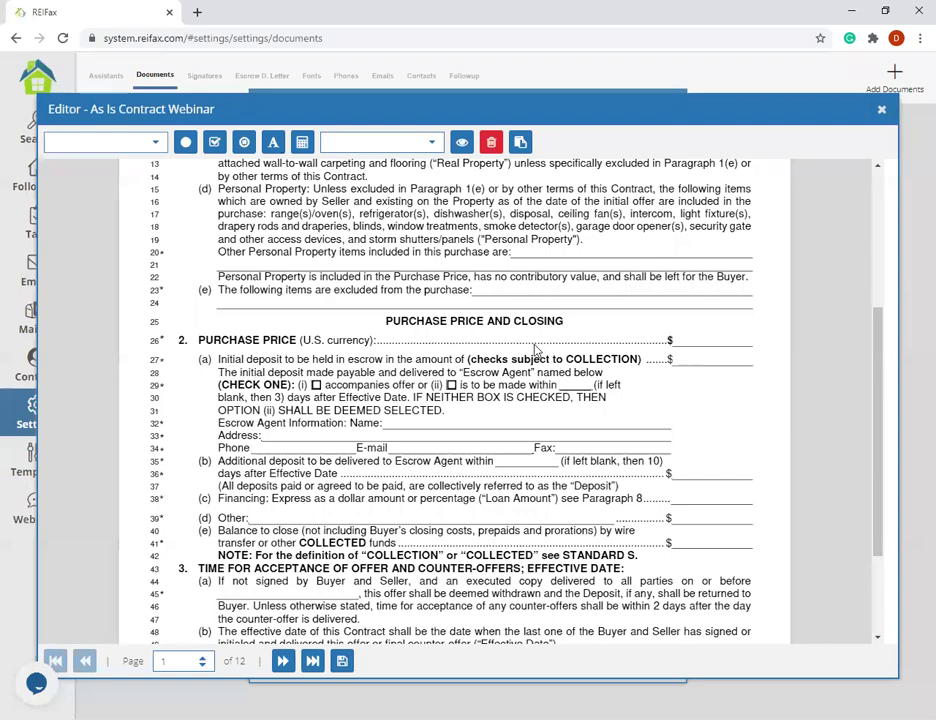
{"action": "scroll", "coordinate": [427, 313], "scroll_direction": "up", "scroll_amount": 3}
{"action": "left_click_drag", "start_coordinate": [483, 370], "coordinate": [507, 423]}
{"action": "scroll", "coordinate": [700, 480], "scroll_direction": "down", "scroll_amount": 2}
{"action": "scroll", "coordinate": [700, 490], "scroll_direction": "up", "scroll_amount": 1}
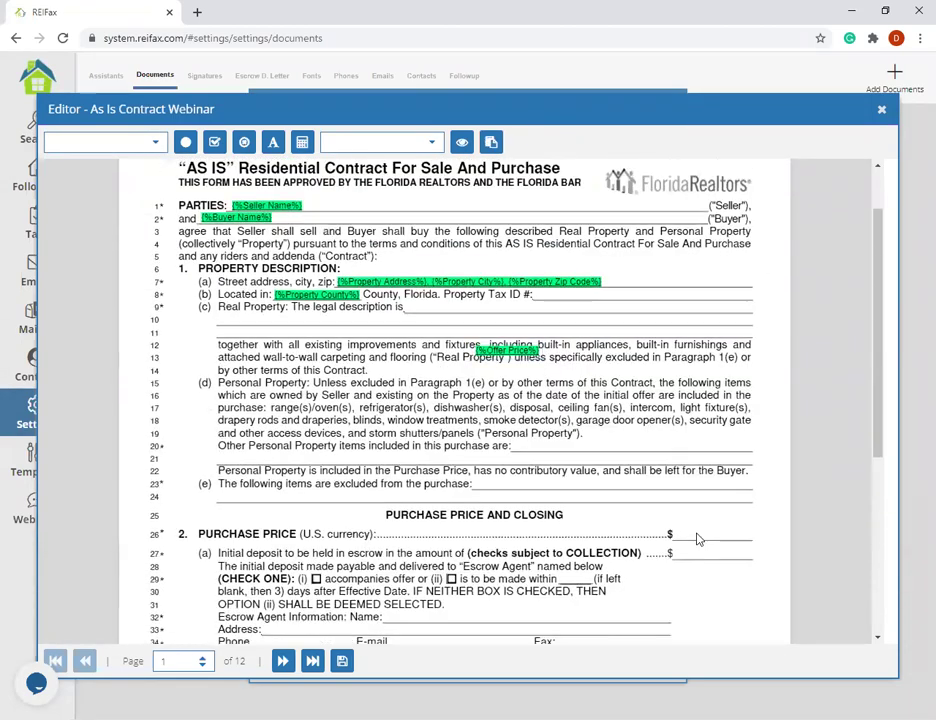
{"action": "left_click_drag", "start_coordinate": [514, 350], "coordinate": [704, 534]}
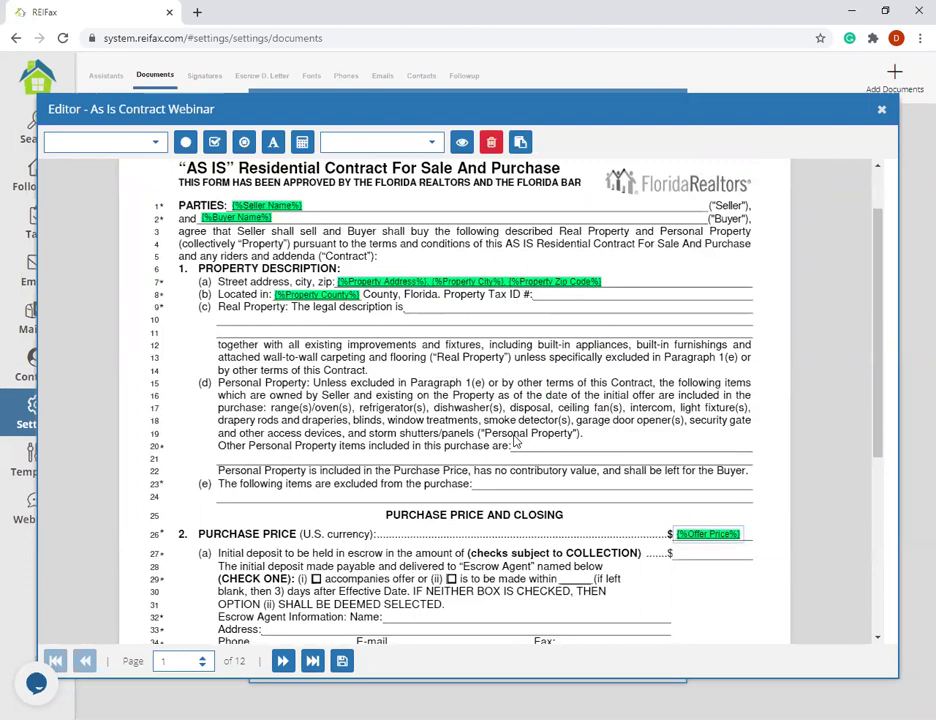
- Insert a Balance To Close merge field on the $ blank of line 41
{"action": "scroll", "coordinate": [514, 440], "scroll_direction": "down", "scroll_amount": 3}
{"action": "scroll", "coordinate": [514, 440], "scroll_direction": "down", "scroll_amount": 2}
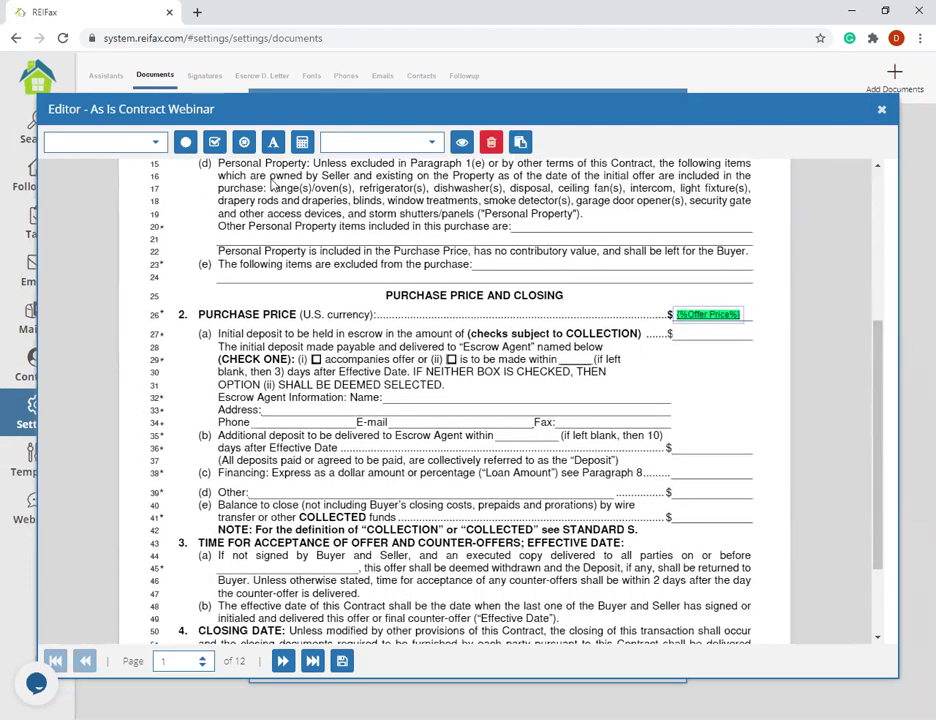
{"action": "left_click", "coordinate": [155, 142]}
{"action": "scroll", "coordinate": [110, 215], "scroll_direction": "down", "scroll_amount": 2}
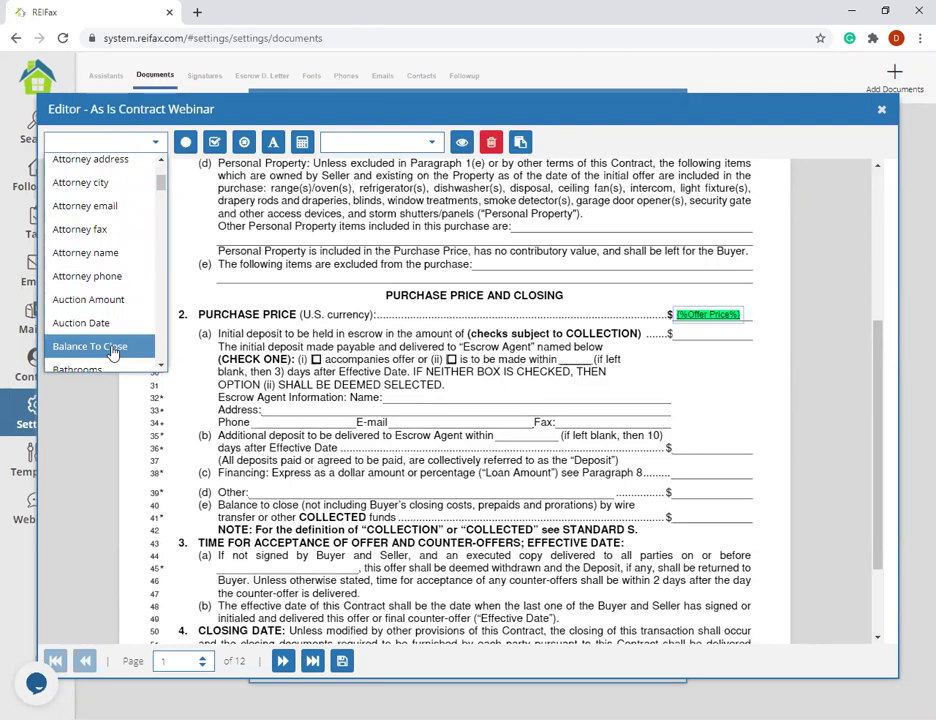
{"action": "left_click", "coordinate": [724, 389]}
{"action": "left_click", "coordinate": [149, 147]}
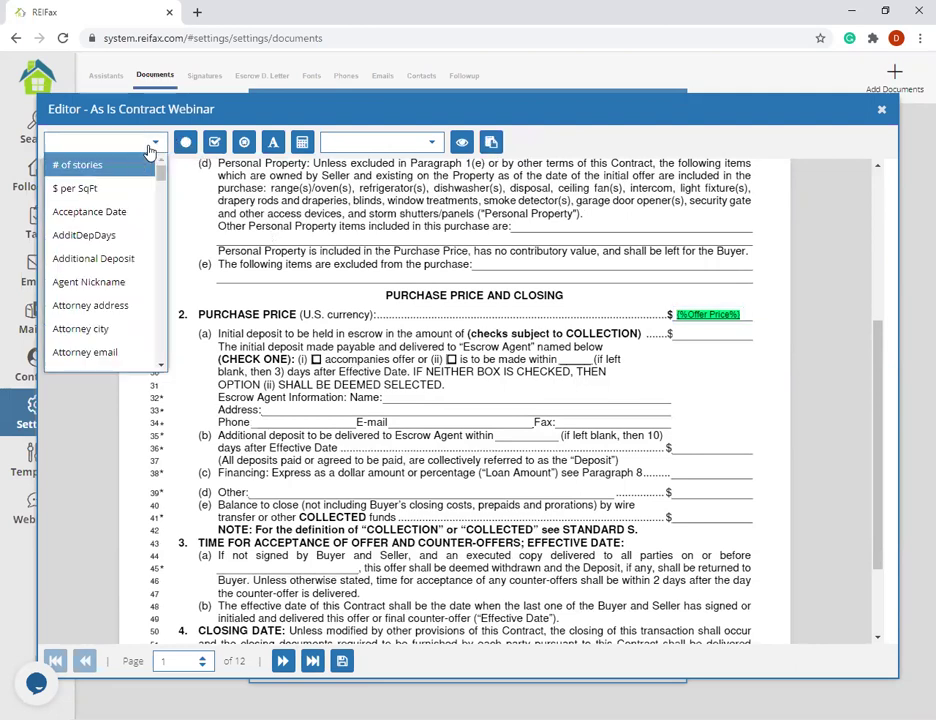
{"action": "scroll", "coordinate": [110, 255], "scroll_direction": "down", "scroll_amount": 2}
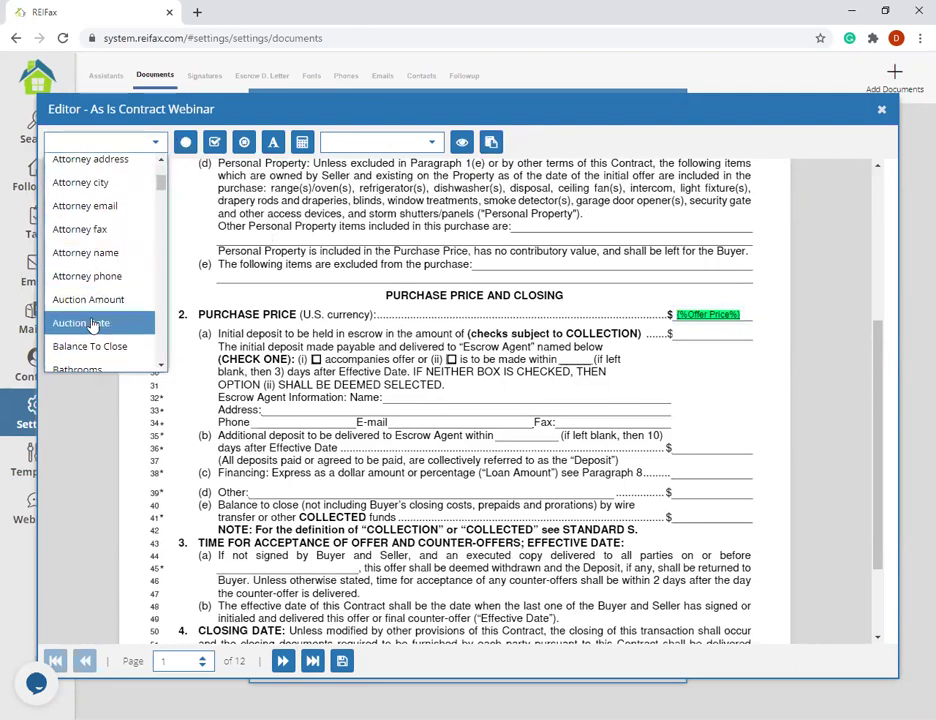
{"action": "scroll", "coordinate": [100, 310], "scroll_direction": "down", "scroll_amount": 3}
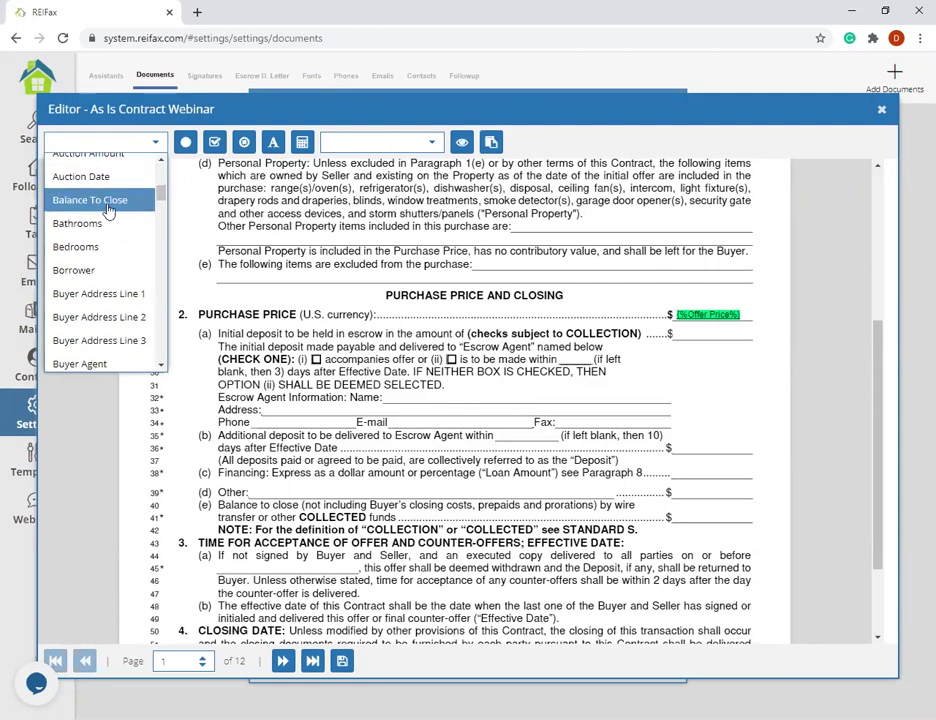
{"action": "left_click", "coordinate": [110, 208]}
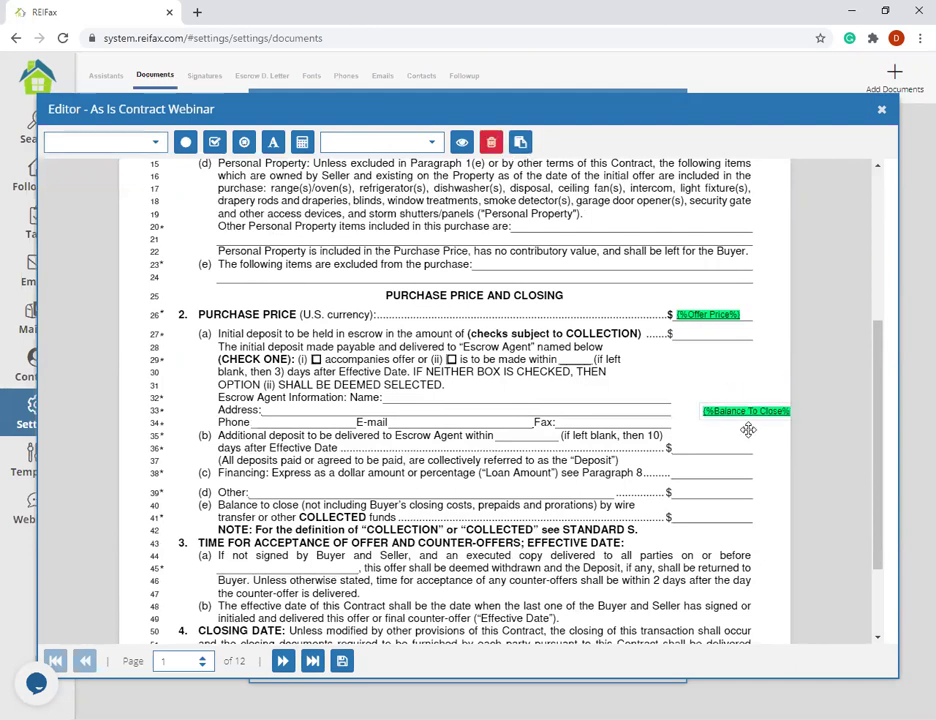
{"action": "left_click", "coordinate": [722, 514]}
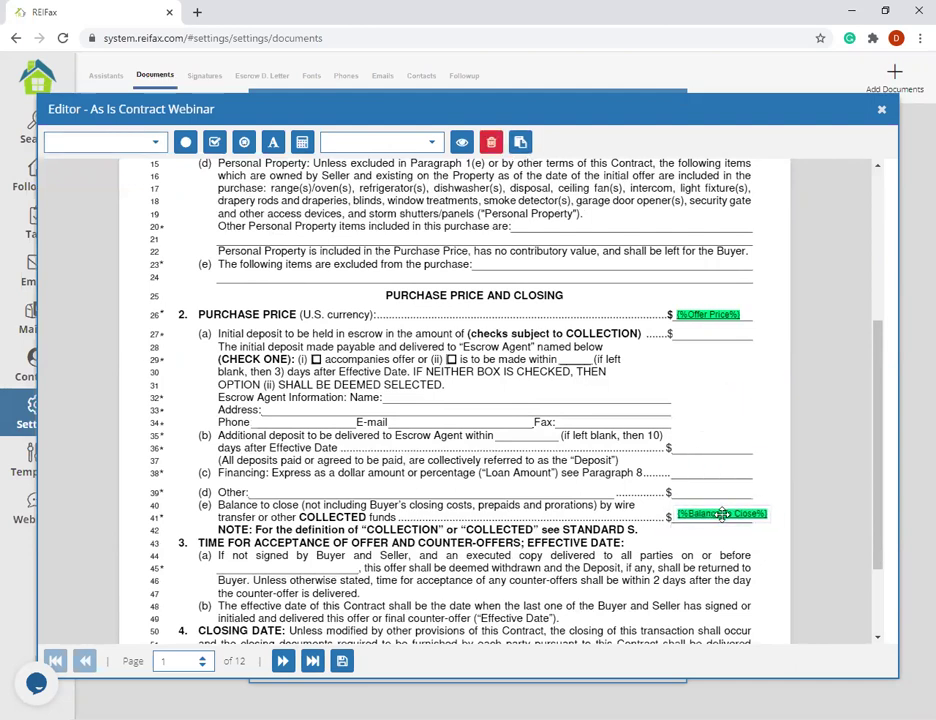
{"action": "left_click_drag", "start_coordinate": [722, 514], "coordinate": [720, 518]}
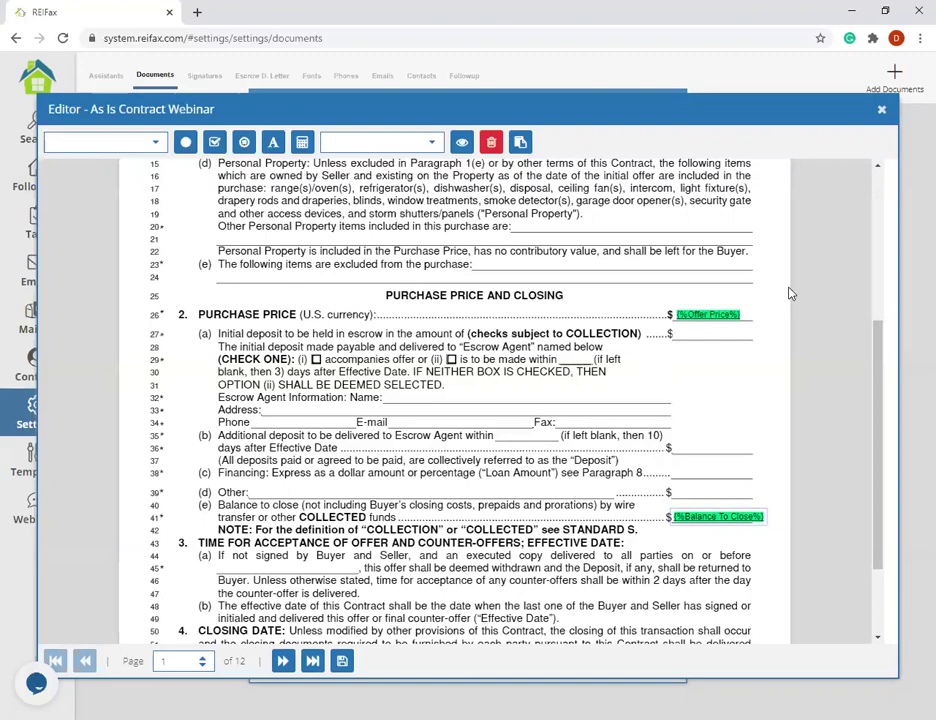
- Put a check-mark field on deposit option (i) of line 29
{"action": "scroll", "coordinate": [490, 460], "scroll_direction": "down", "scroll_amount": 3}
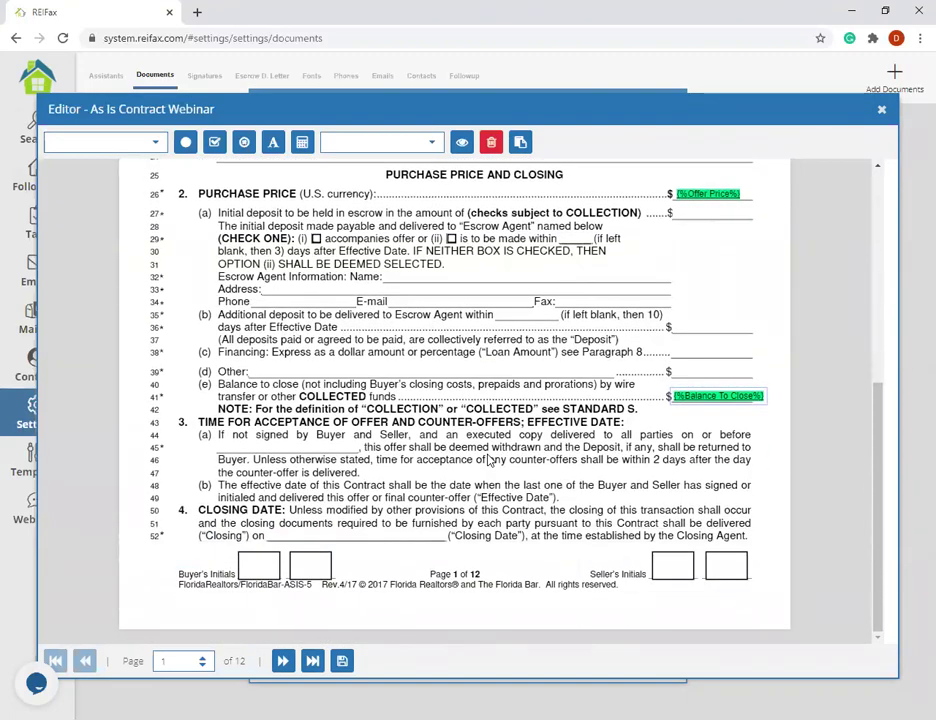
{"action": "scroll", "coordinate": [497, 448], "scroll_direction": "up", "scroll_amount": 10}
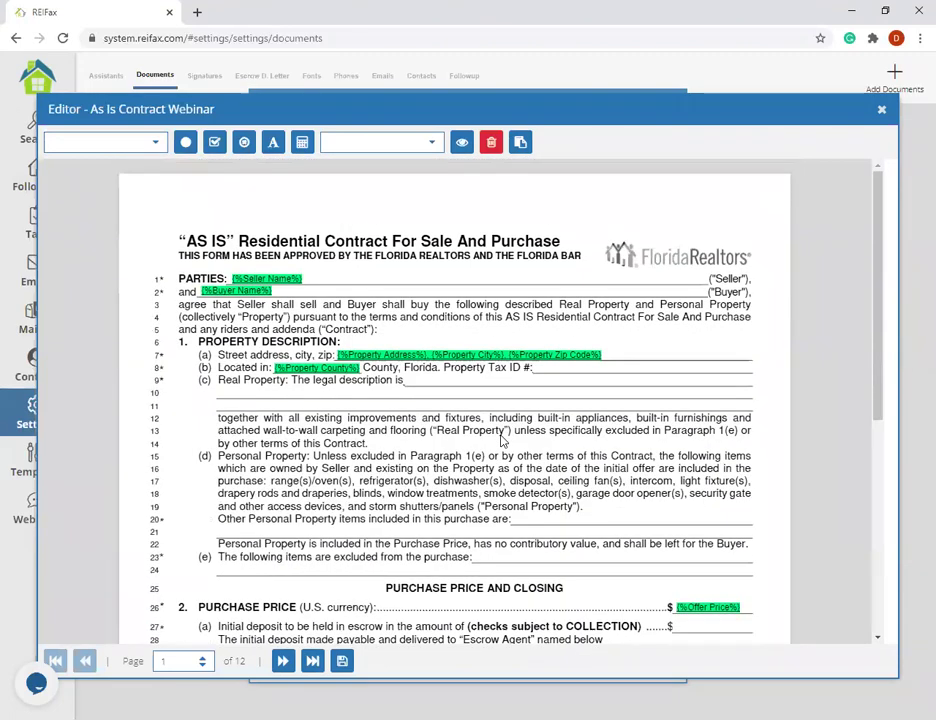
{"action": "scroll", "coordinate": [503, 441], "scroll_direction": "down", "scroll_amount": 10}
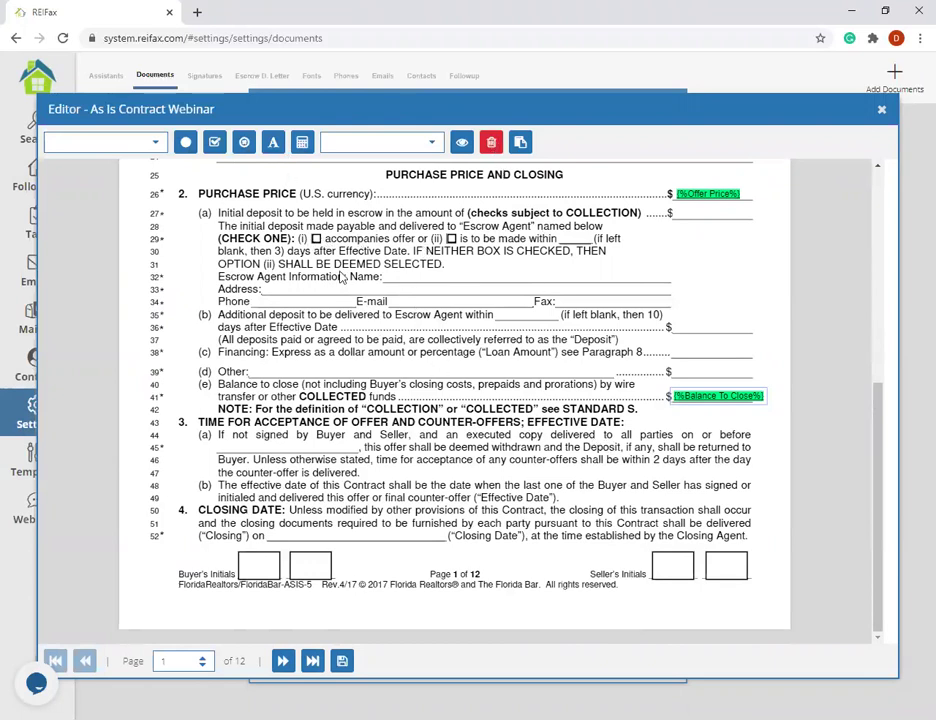
{"action": "left_click", "coordinate": [318, 243]}
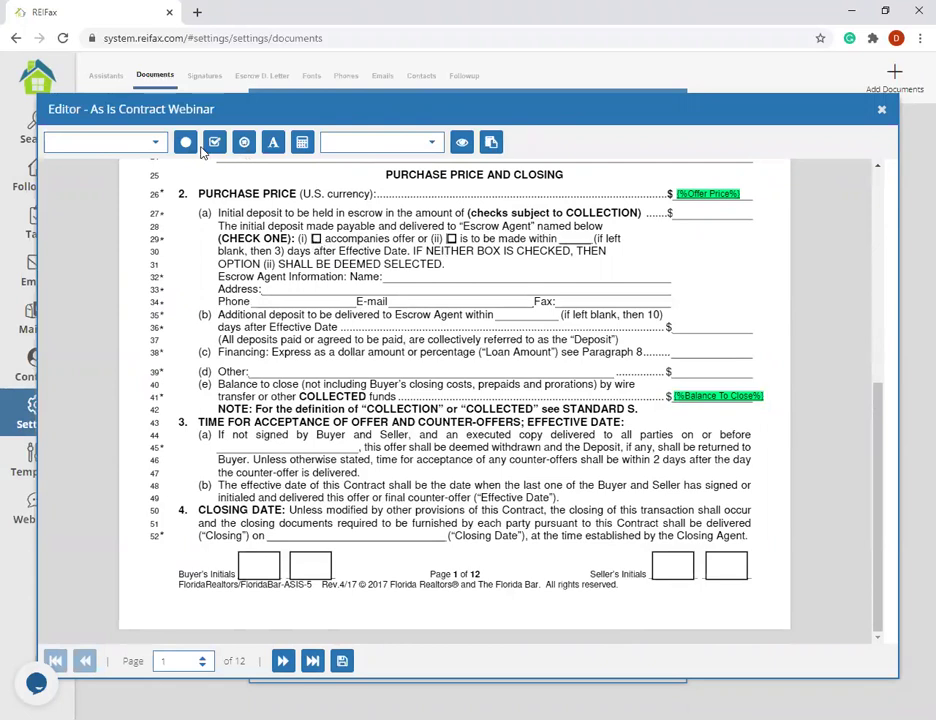
{"action": "left_click", "coordinate": [317, 240]}
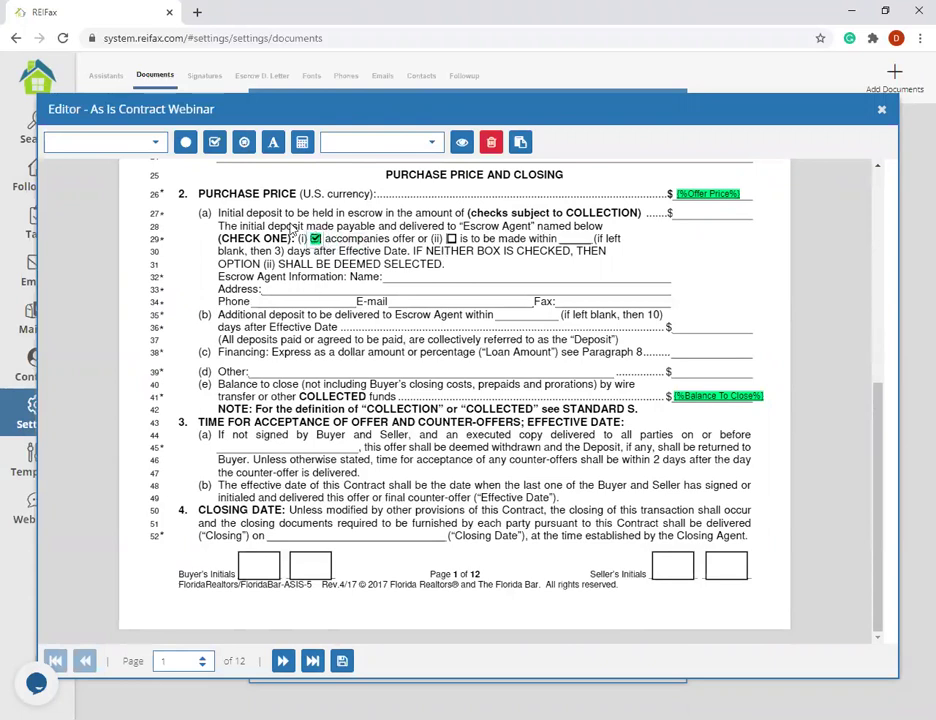
{"action": "left_click", "coordinate": [359, 218]}
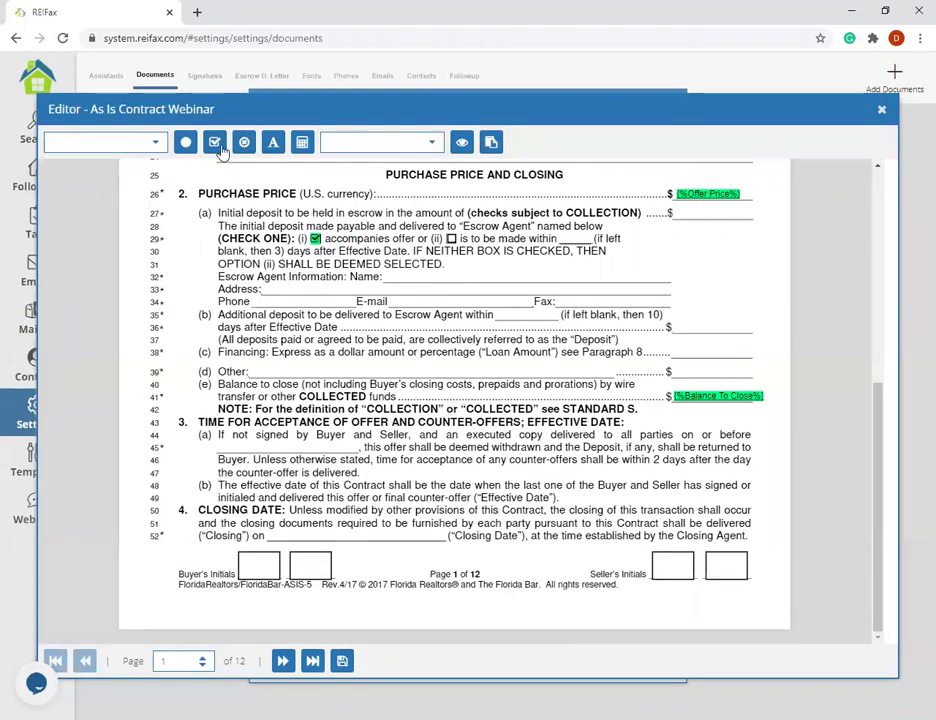
- Place a circled mark field on deposit option (ii)
{"action": "left_click", "coordinate": [240, 146]}
{"action": "left_click", "coordinate": [451, 239]}
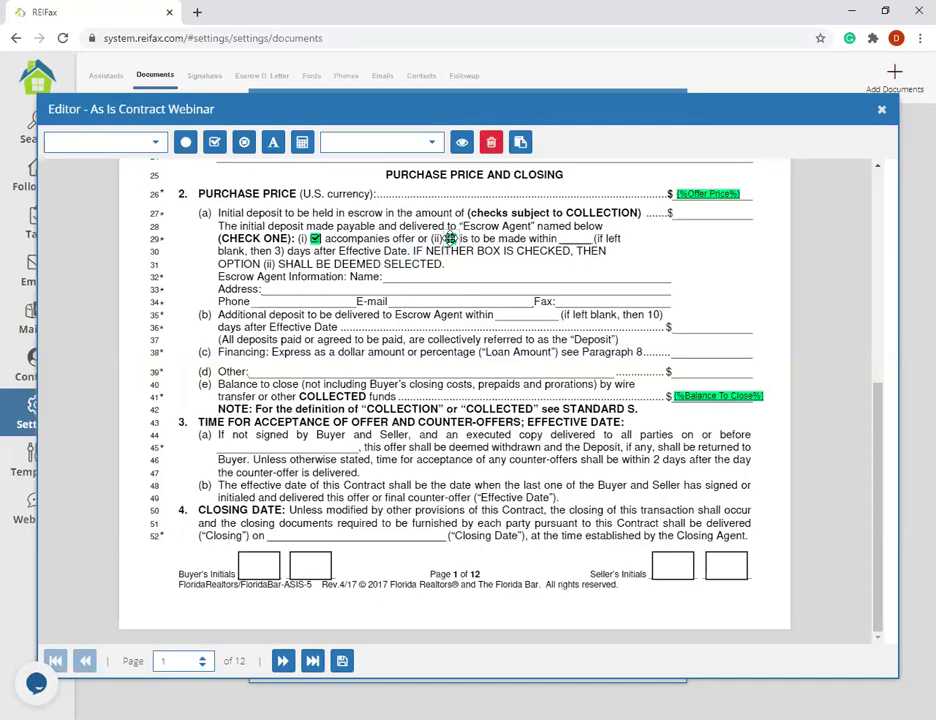
{"action": "scroll", "coordinate": [497, 363], "scroll_direction": "up", "scroll_amount": 4}
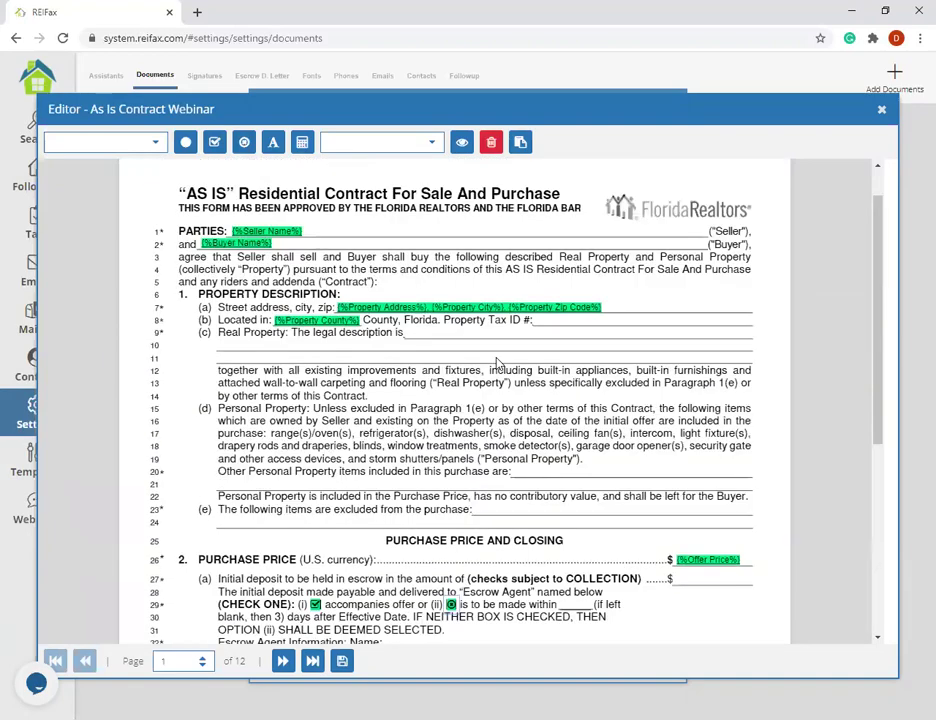
{"action": "scroll", "coordinate": [497, 363], "scroll_direction": "down", "scroll_amount": 3}
{"action": "scroll", "coordinate": [285, 392], "scroll_direction": "down", "scroll_amount": 1}
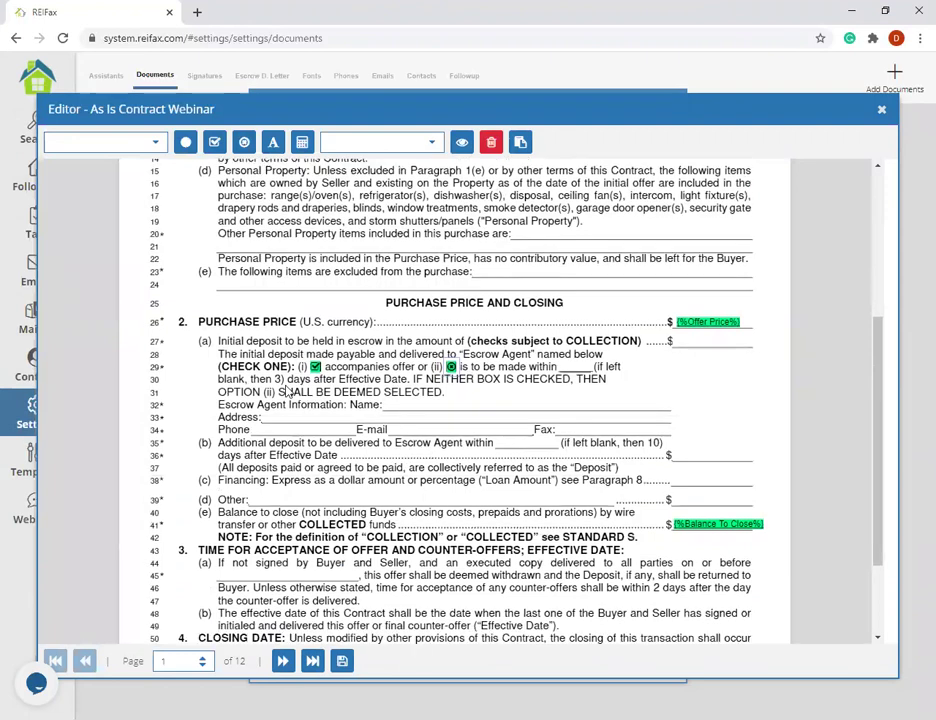
- Place the Escrow Agent merge field on the line 32 Escrow Agent Information Name blank
{"action": "scroll", "coordinate": [285, 392], "scroll_direction": "down", "scroll_amount": 1}
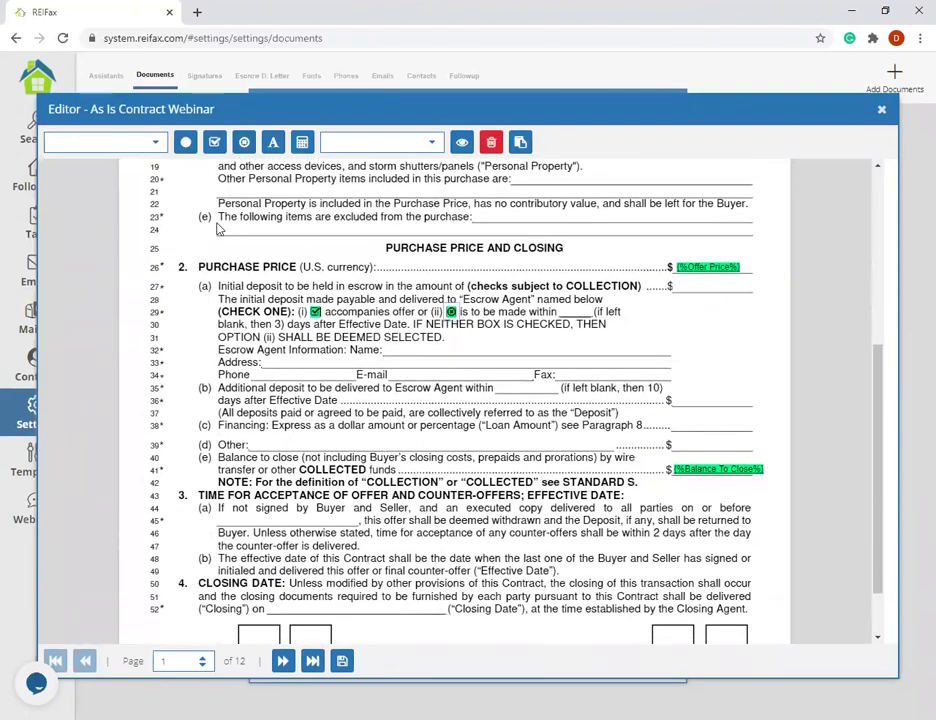
{"action": "left_click", "coordinate": [155, 143]}
{"action": "scroll", "coordinate": [119, 223], "scroll_direction": "down", "scroll_amount": 1}
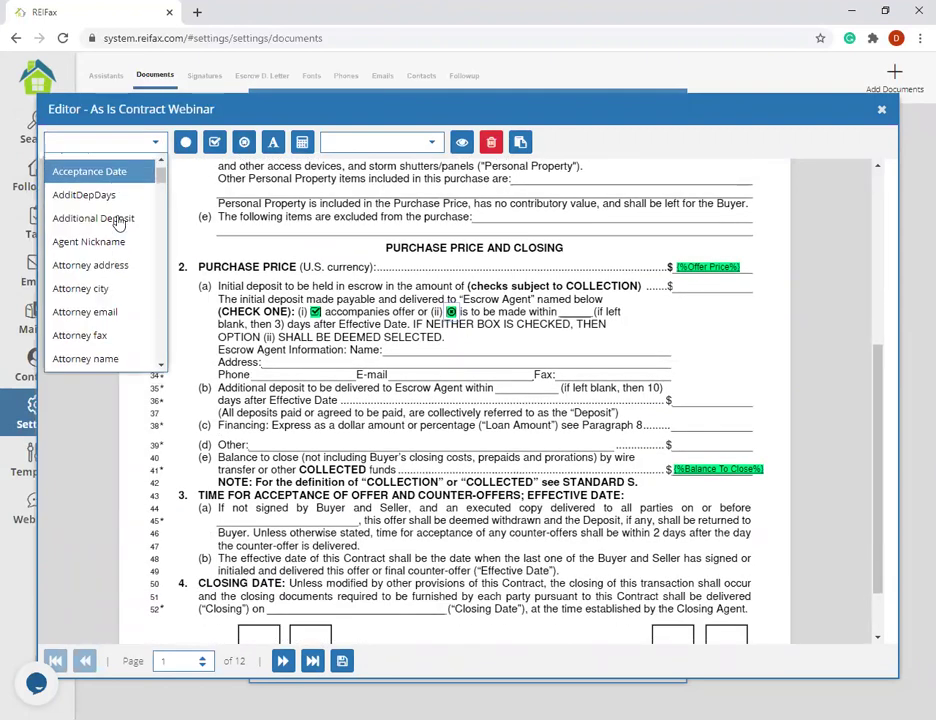
{"action": "scroll", "coordinate": [119, 223], "scroll_direction": "down", "scroll_amount": 5}
{"action": "scroll", "coordinate": [119, 223], "scroll_direction": "down", "scroll_amount": 5}
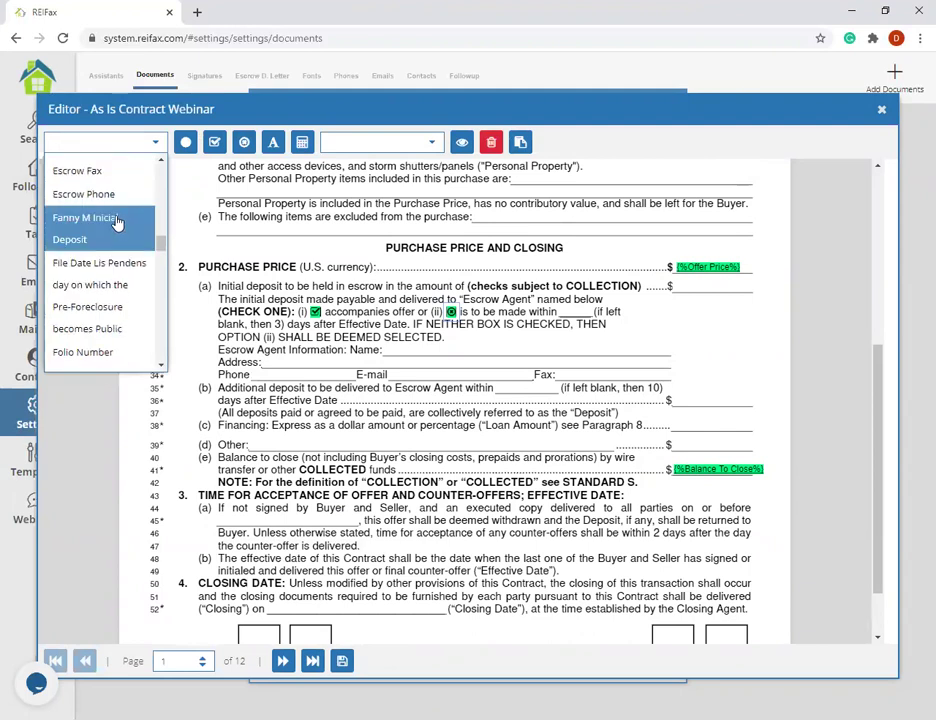
{"action": "scroll", "coordinate": [135, 268], "scroll_direction": "down", "scroll_amount": 1}
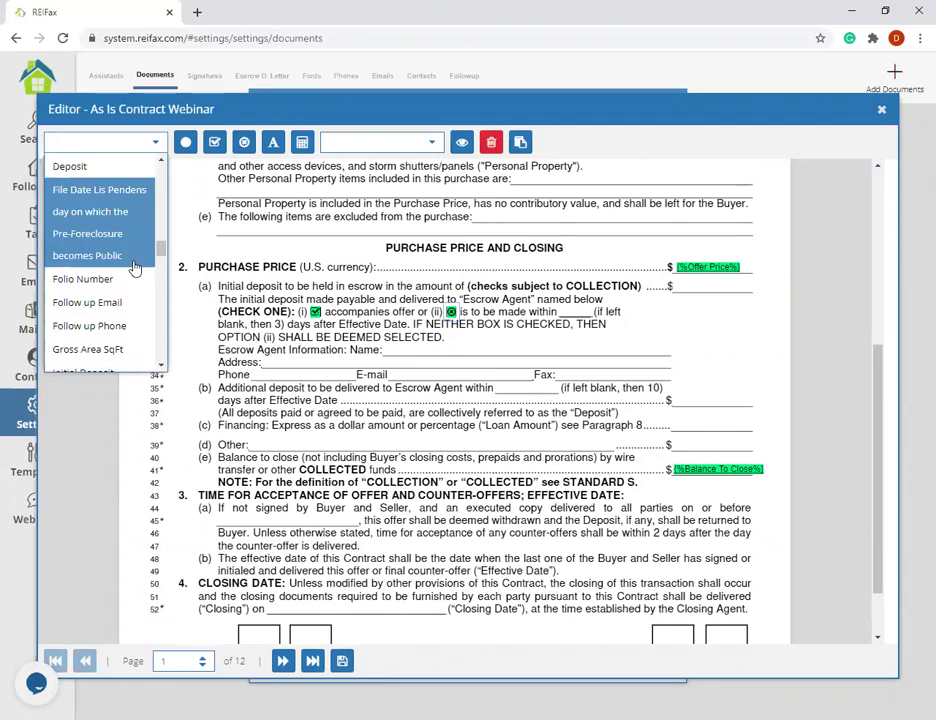
{"action": "scroll", "coordinate": [135, 268], "scroll_direction": "up", "scroll_amount": 5}
{"action": "scroll", "coordinate": [136, 265], "scroll_direction": "down", "scroll_amount": 2}
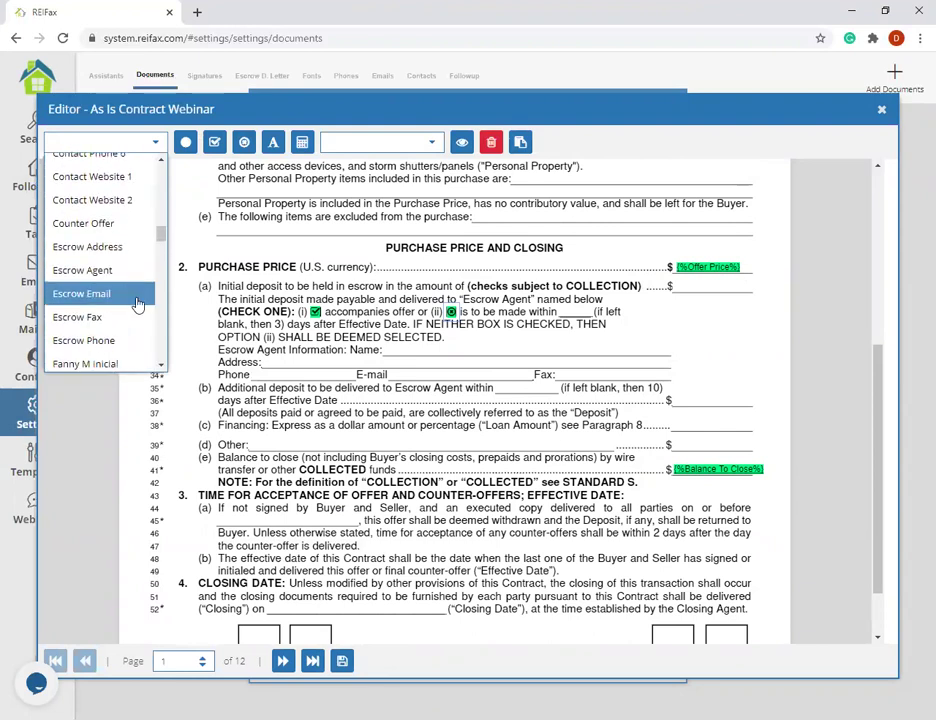
{"action": "scroll", "coordinate": [104, 299], "scroll_direction": "down", "scroll_amount": 2}
{"action": "scroll", "coordinate": [117, 318], "scroll_direction": "up", "scroll_amount": 2}
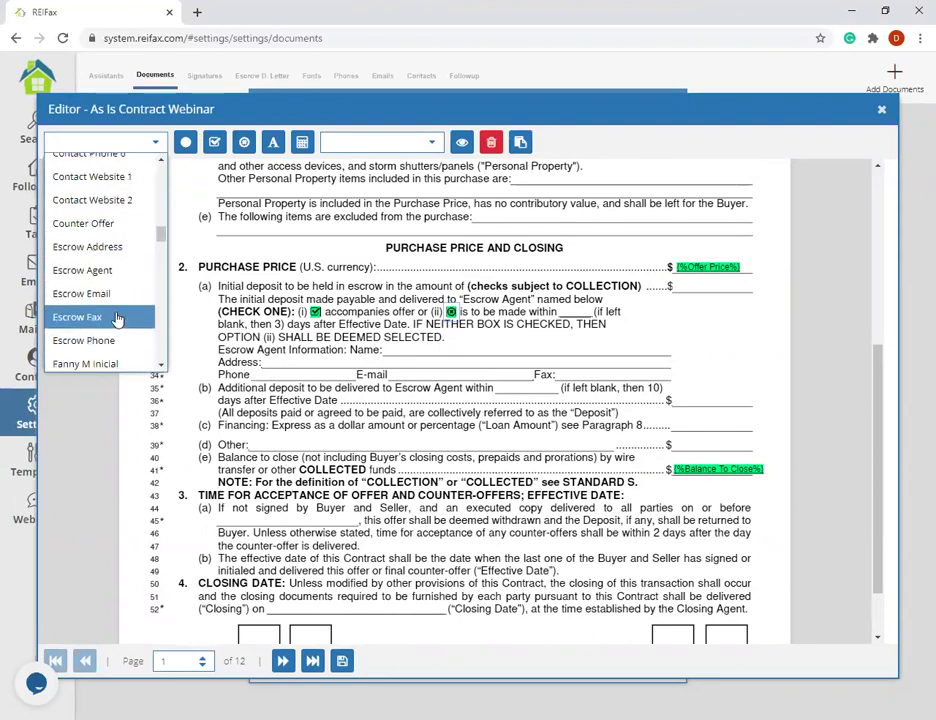
{"action": "left_click", "coordinate": [100, 270]}
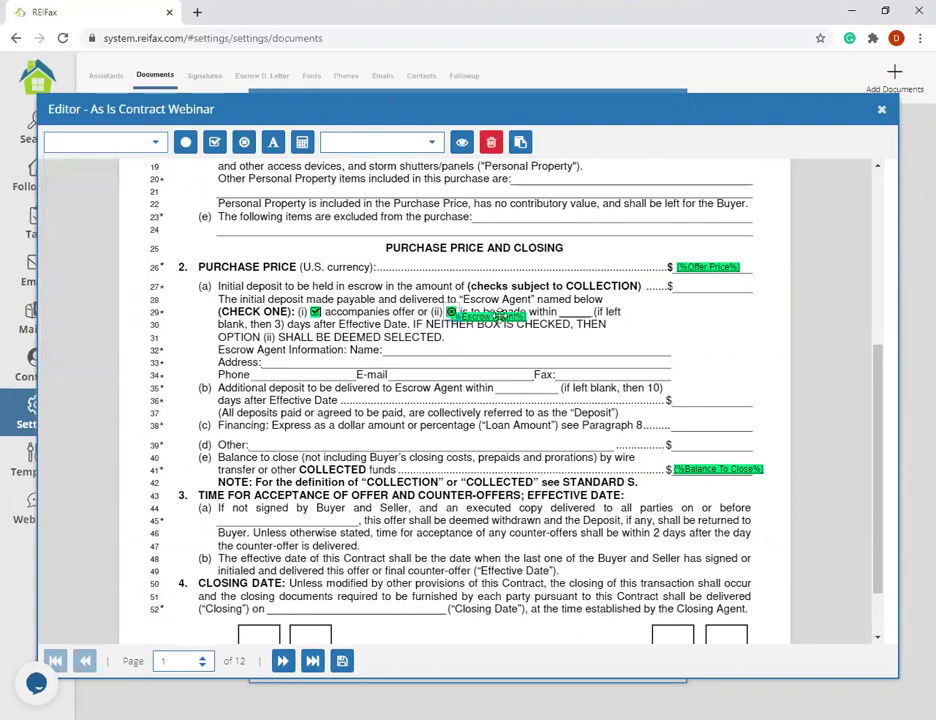
{"action": "left_click", "coordinate": [436, 351]}
{"action": "scroll", "coordinate": [604, 380], "scroll_direction": "down", "scroll_amount": 1}
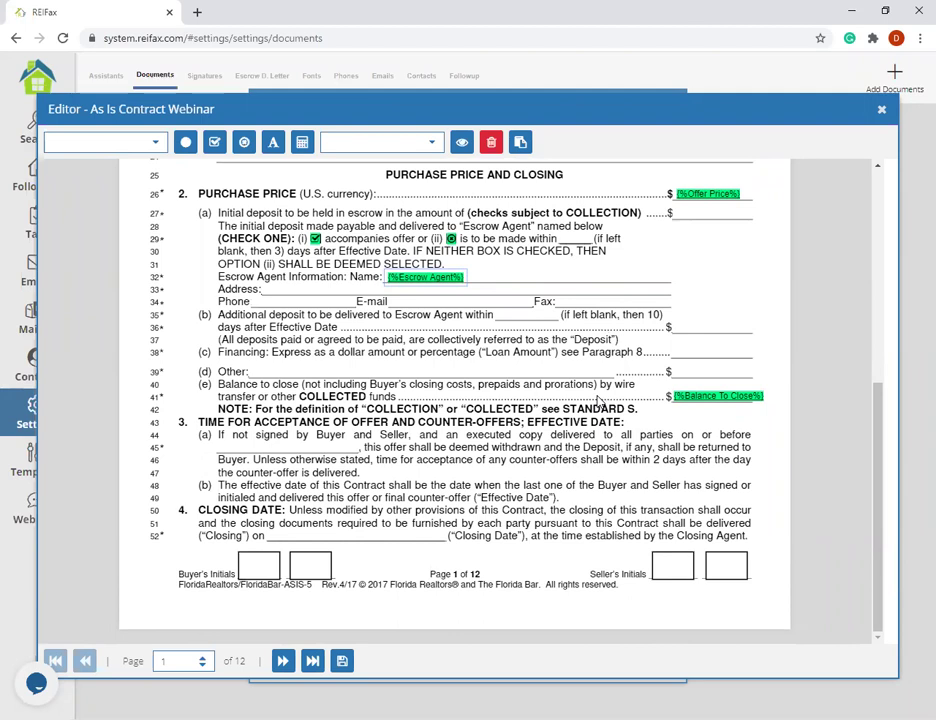
{"action": "scroll", "coordinate": [585, 323], "scroll_direction": "up", "scroll_amount": 3}
{"action": "scroll", "coordinate": [585, 323], "scroll_direction": "up", "scroll_amount": 2}
{"action": "scroll", "coordinate": [470, 400], "scroll_direction": "down", "scroll_amount": 5}
- Insert the saved initials image, shrink it, and set it in page 1's first Buyer's Initials box
{"action": "left_click", "coordinate": [428, 145]}
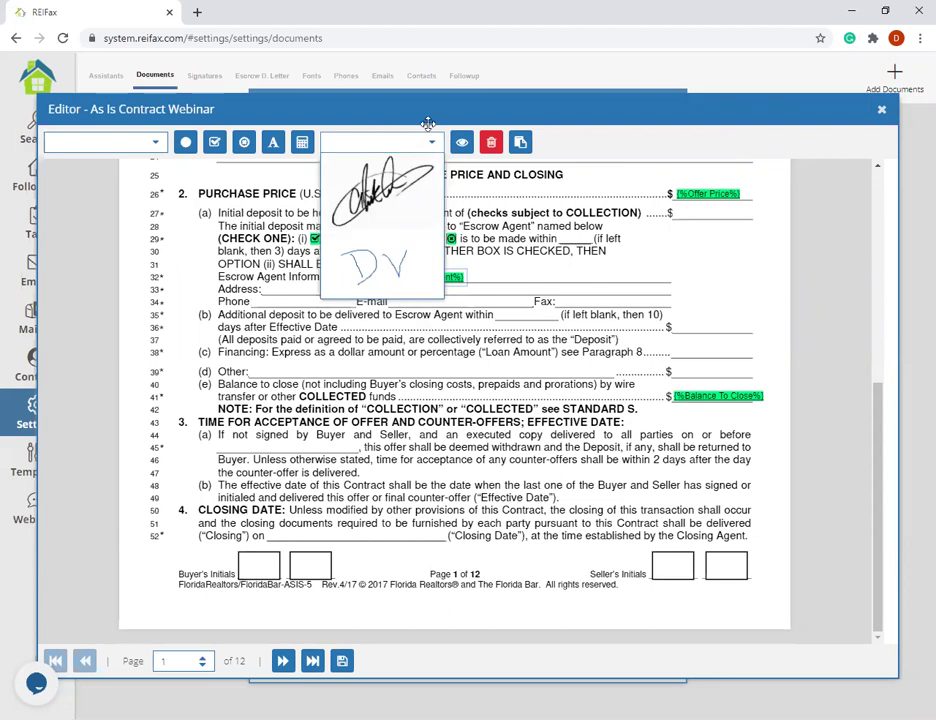
{"action": "left_click", "coordinate": [386, 264]}
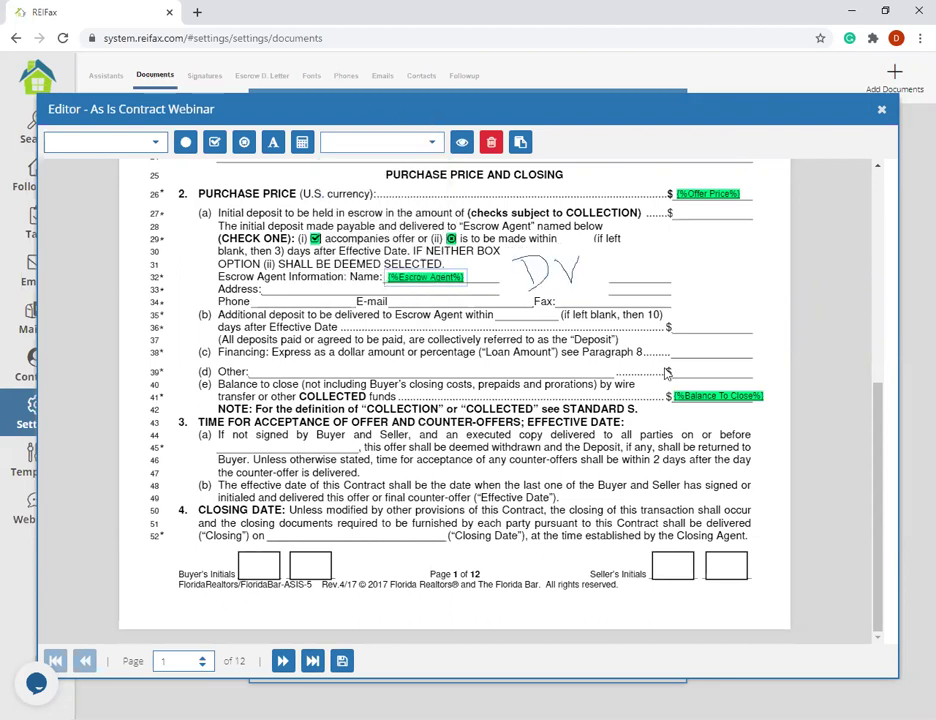
{"action": "left_click", "coordinate": [385, 478]}
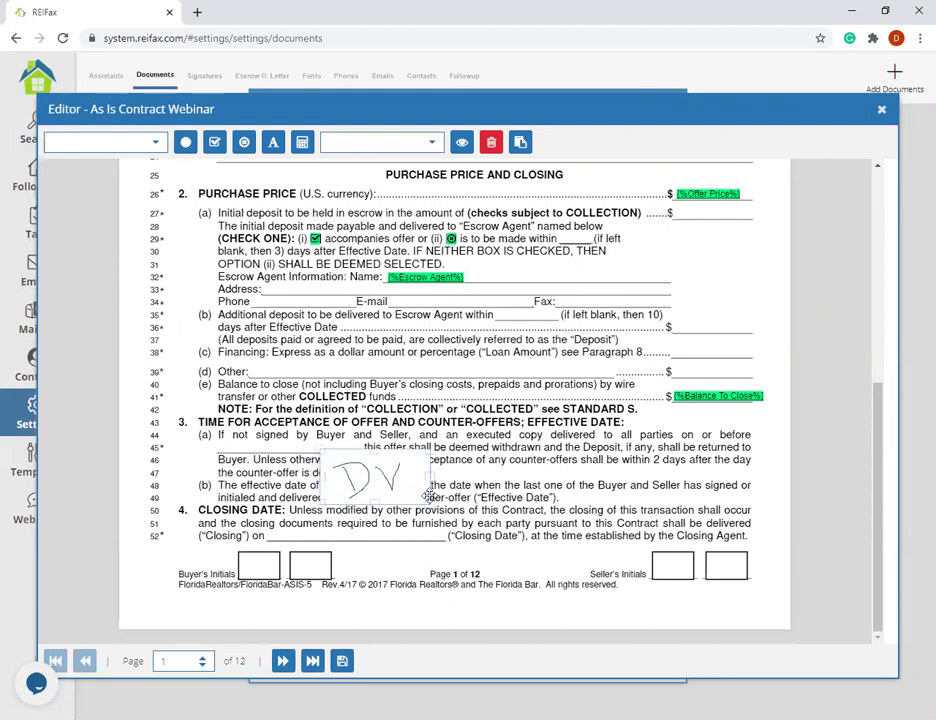
{"action": "left_click_drag", "start_coordinate": [428, 503], "coordinate": [253, 566]}
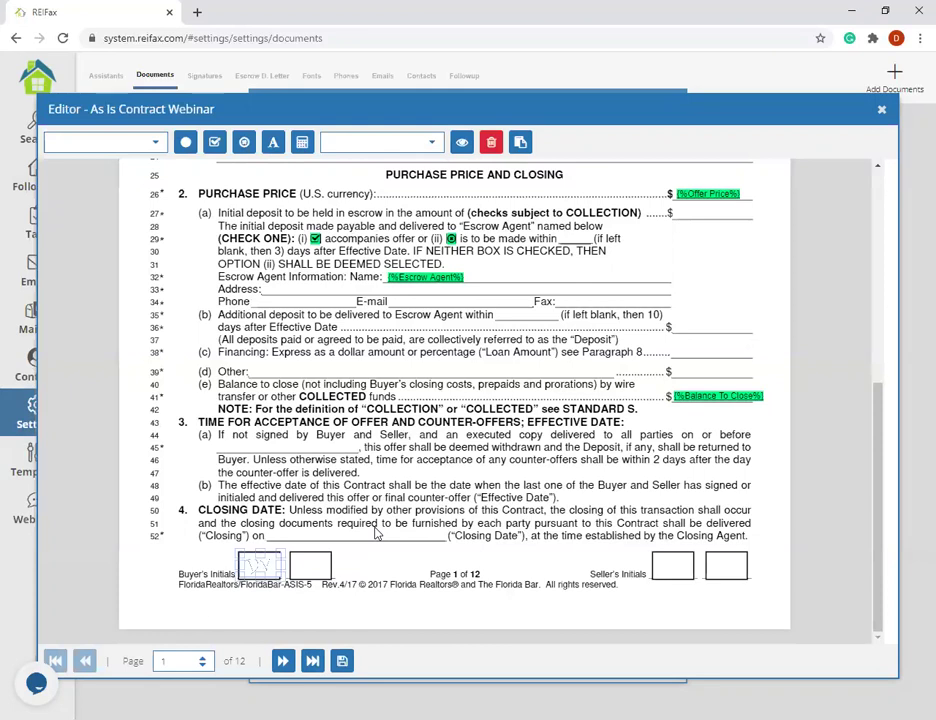
{"action": "left_click", "coordinate": [373, 567]}
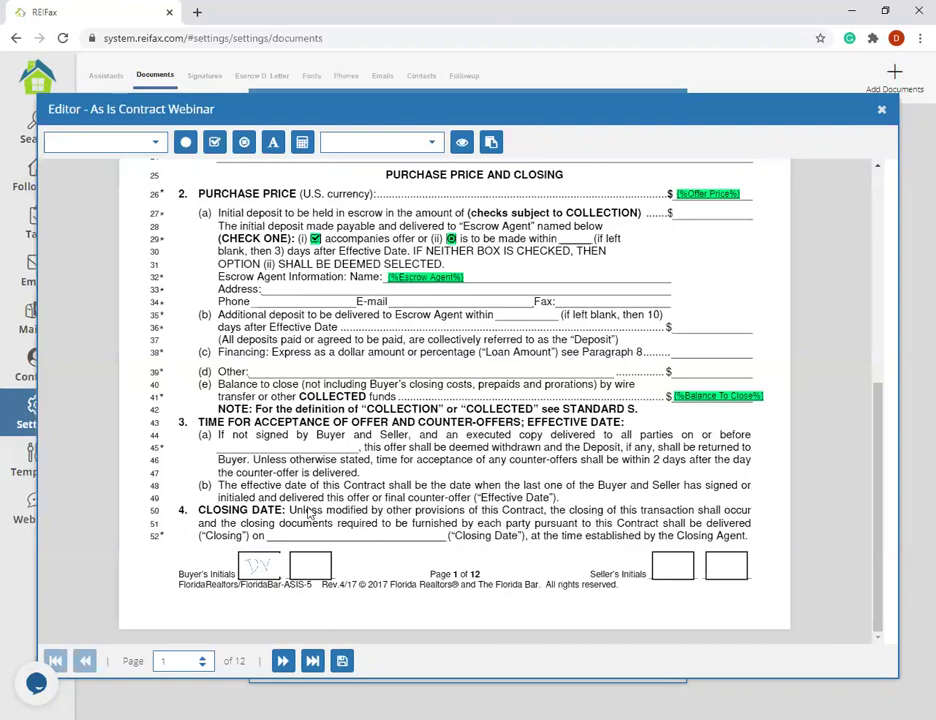
{"action": "scroll", "coordinate": [727, 293], "scroll_direction": "up", "scroll_amount": 5}
- Go to page 2 of the contract and scroll to the Assignability section
{"action": "scroll", "coordinate": [727, 318], "scroll_direction": "down", "scroll_amount": 4}
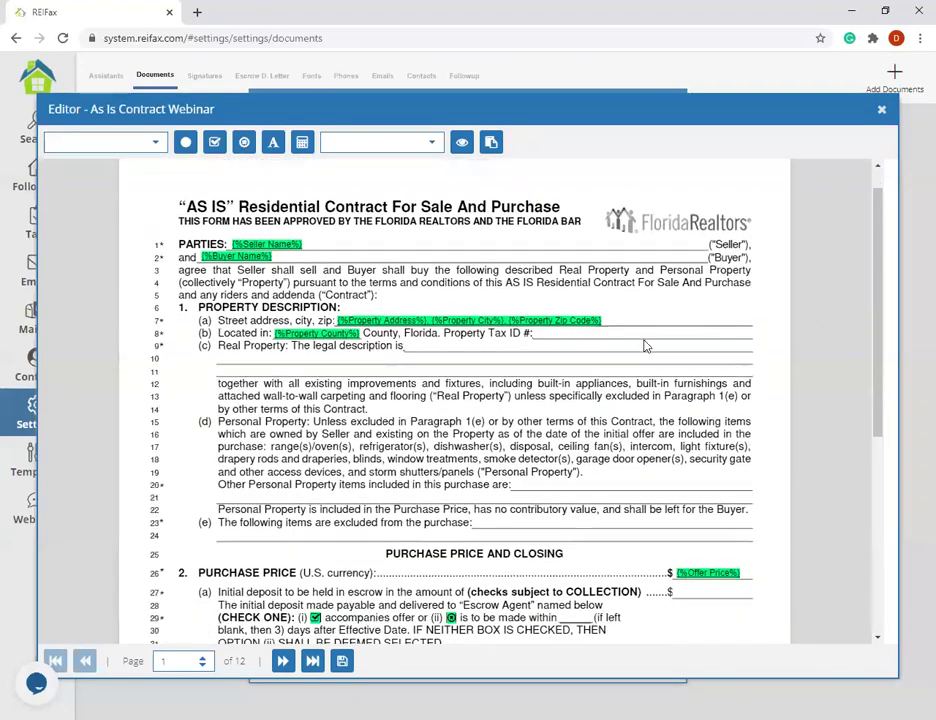
{"action": "scroll", "coordinate": [727, 318], "scroll_direction": "down", "scroll_amount": 1}
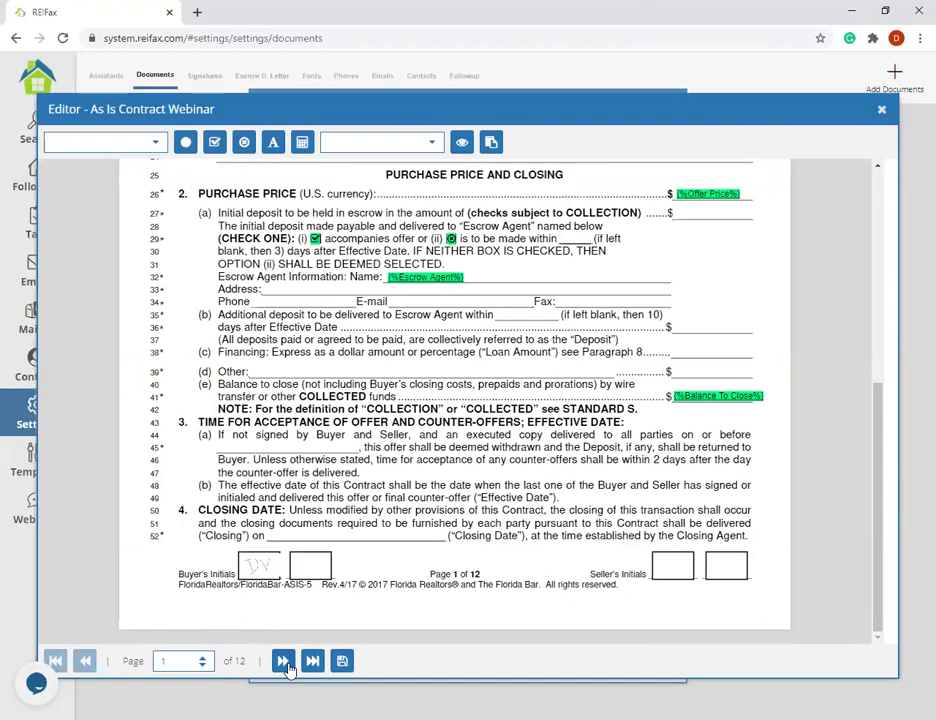
{"action": "left_click", "coordinate": [202, 657]}
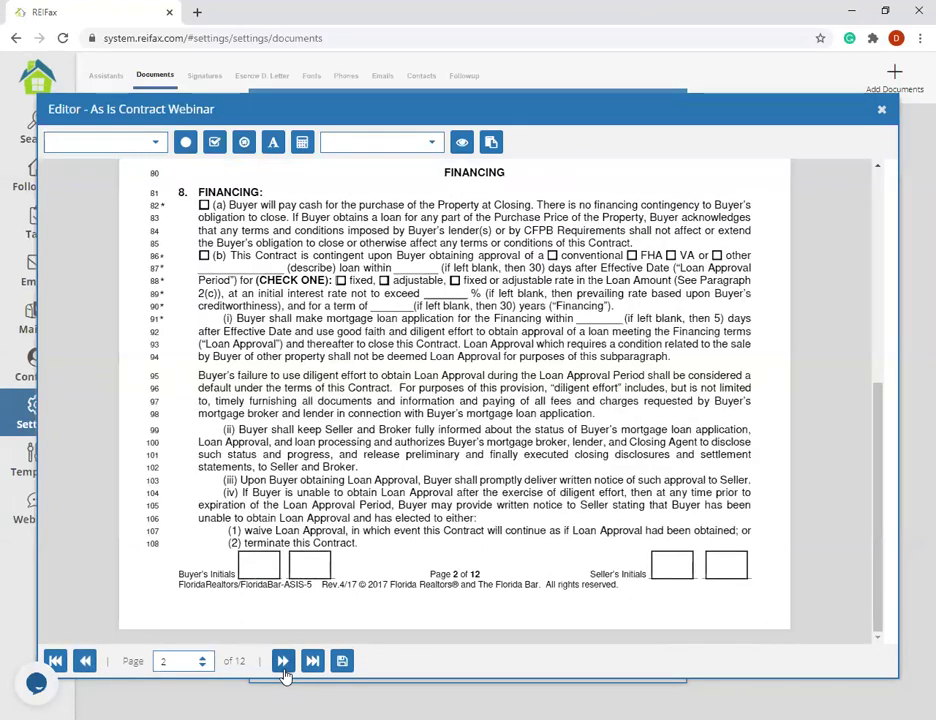
{"action": "left_click", "coordinate": [284, 664]}
{"action": "left_click", "coordinate": [91, 670]}
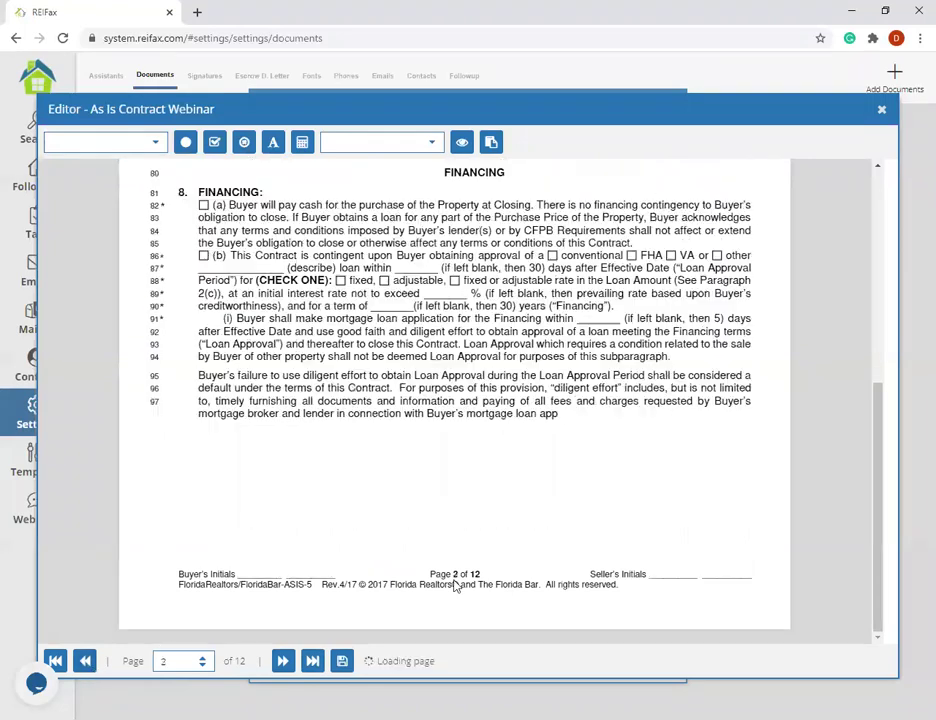
{"action": "scroll", "coordinate": [508, 201], "scroll_direction": "up", "scroll_amount": 5}
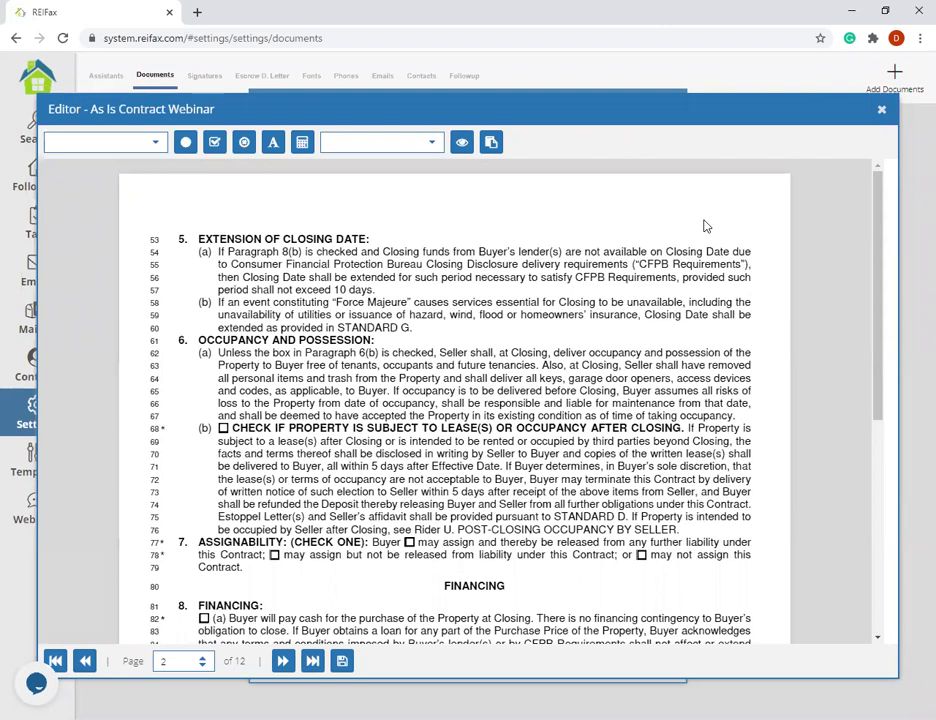
{"action": "scroll", "coordinate": [550, 313], "scroll_direction": "down", "scroll_amount": 1}
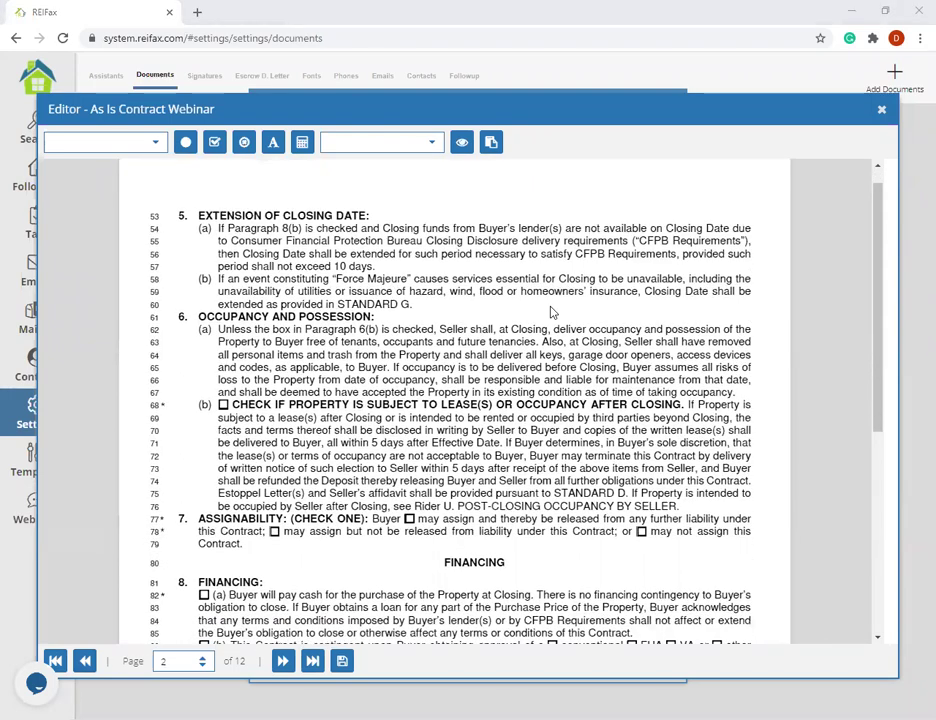
{"action": "scroll", "coordinate": [550, 313], "scroll_direction": "down", "scroll_amount": 3}
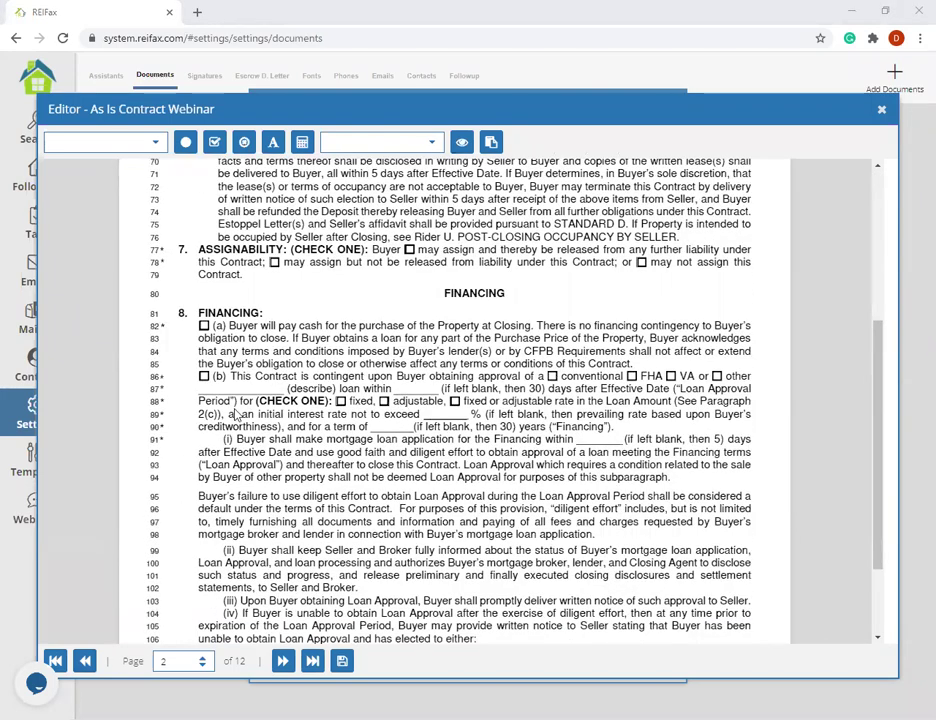
- Put a checkbox field on line 77's 'may assign and thereby be released' option
{"action": "left_click", "coordinate": [214, 142]}
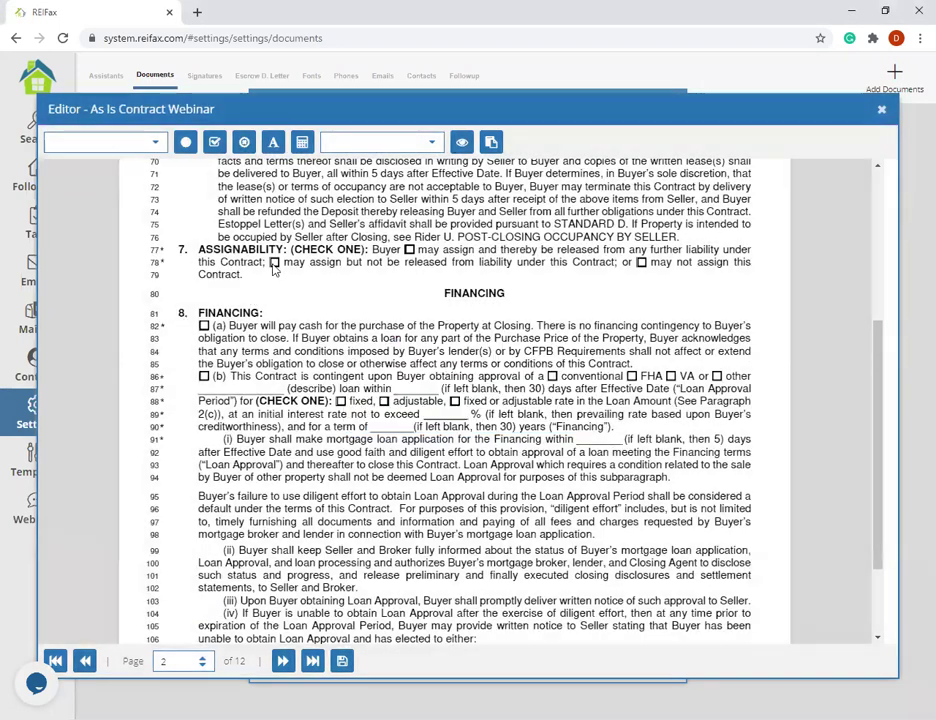
{"action": "left_click", "coordinate": [214, 142]}
{"action": "left_click", "coordinate": [275, 264]}
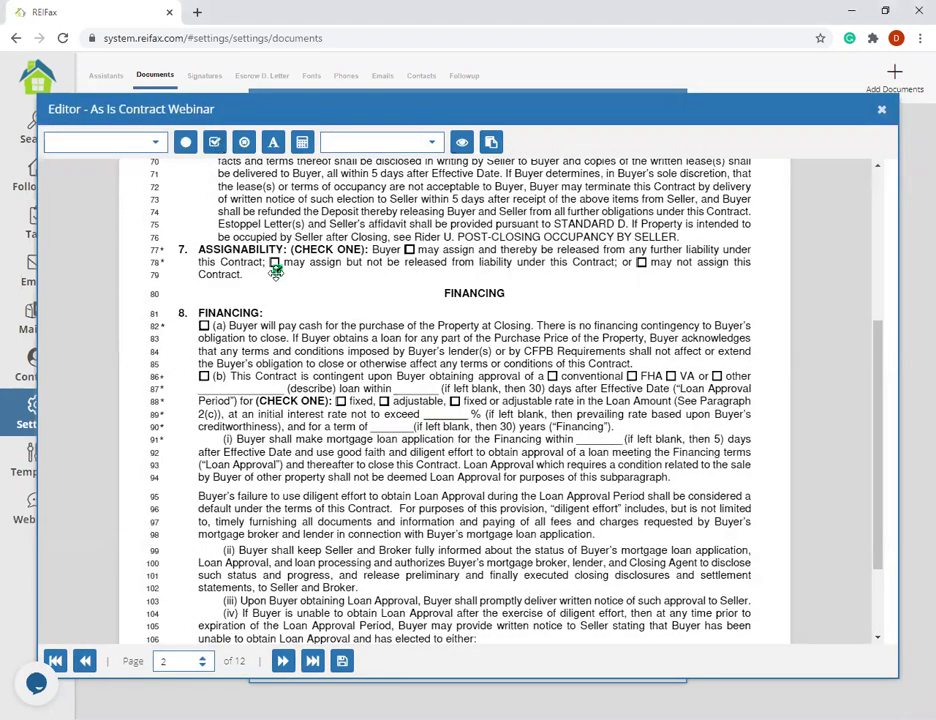
{"action": "left_click_drag", "start_coordinate": [275, 266], "coordinate": [409, 250]}
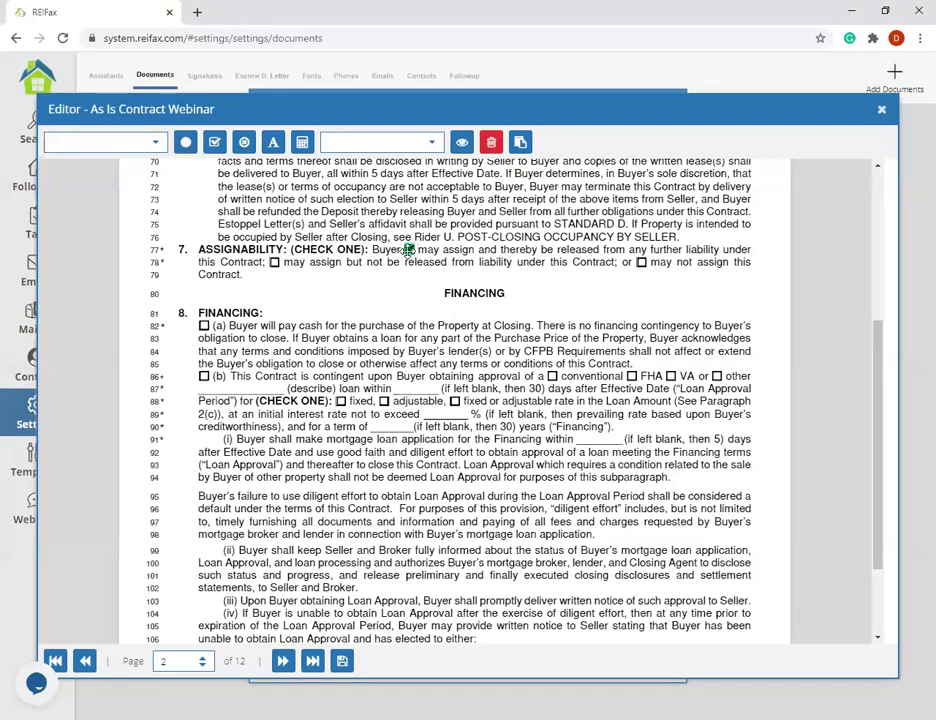
{"action": "scroll", "coordinate": [409, 250], "scroll_direction": "down", "scroll_amount": 3}
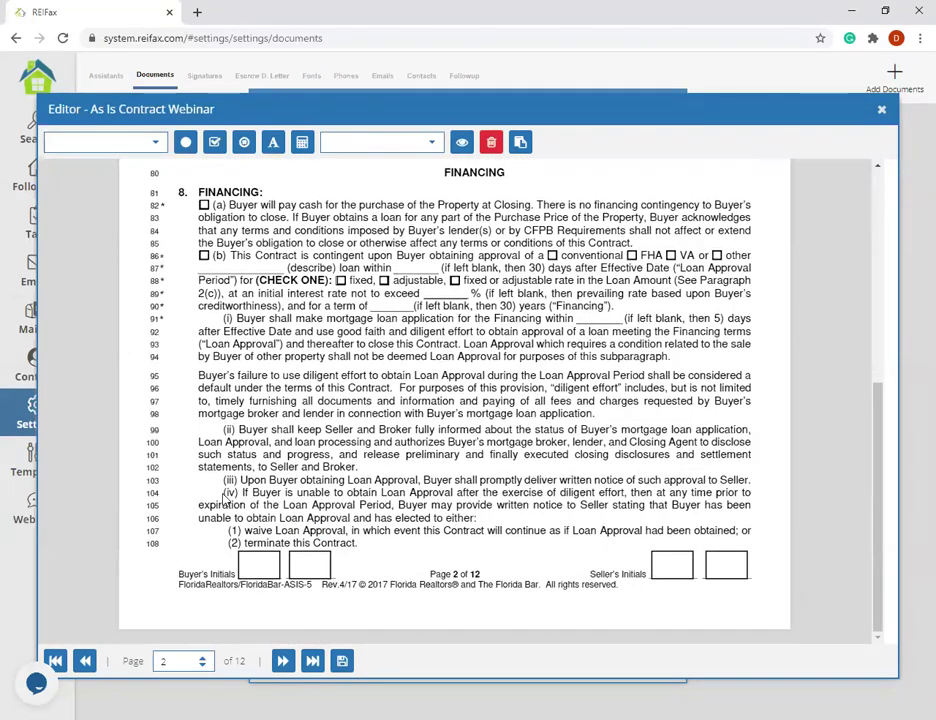
{"action": "scroll", "coordinate": [450, 476], "scroll_direction": "up", "scroll_amount": 5}
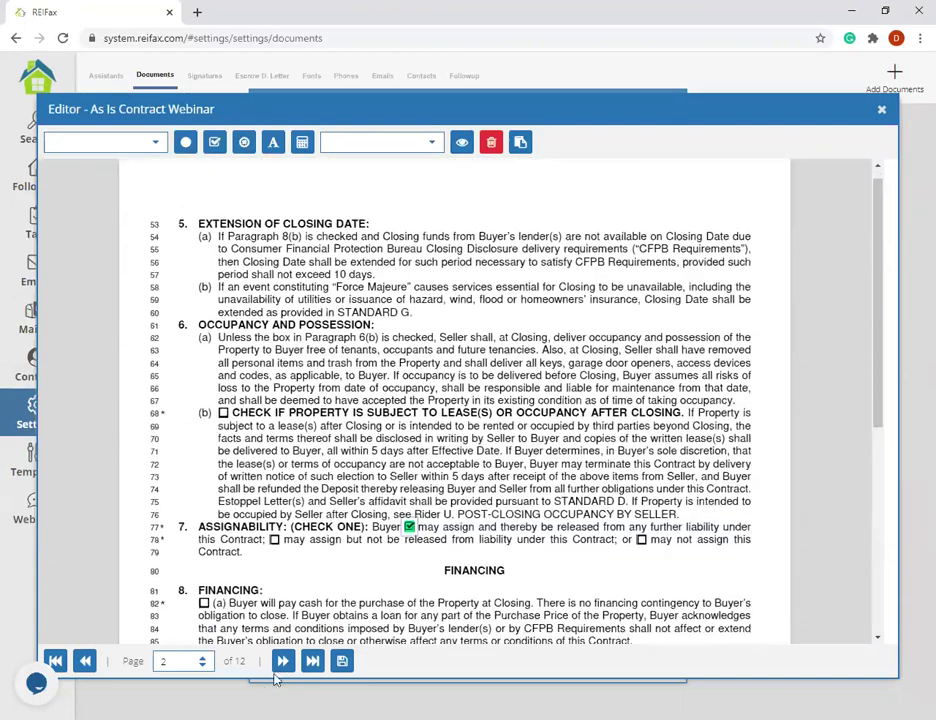
{"action": "scroll", "coordinate": [274, 672], "scroll_direction": "down", "scroll_amount": 5}
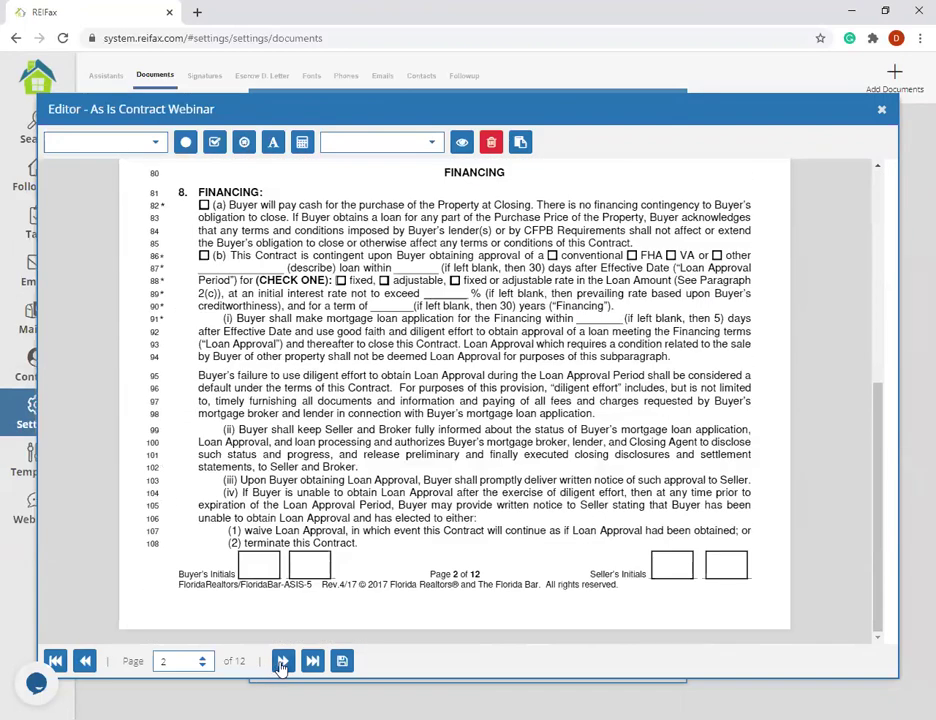
- Navigate to page 11 of 12 and show the blank Additional Terms lines
{"action": "left_click", "coordinate": [282, 663]}
{"action": "left_click", "coordinate": [313, 661]}
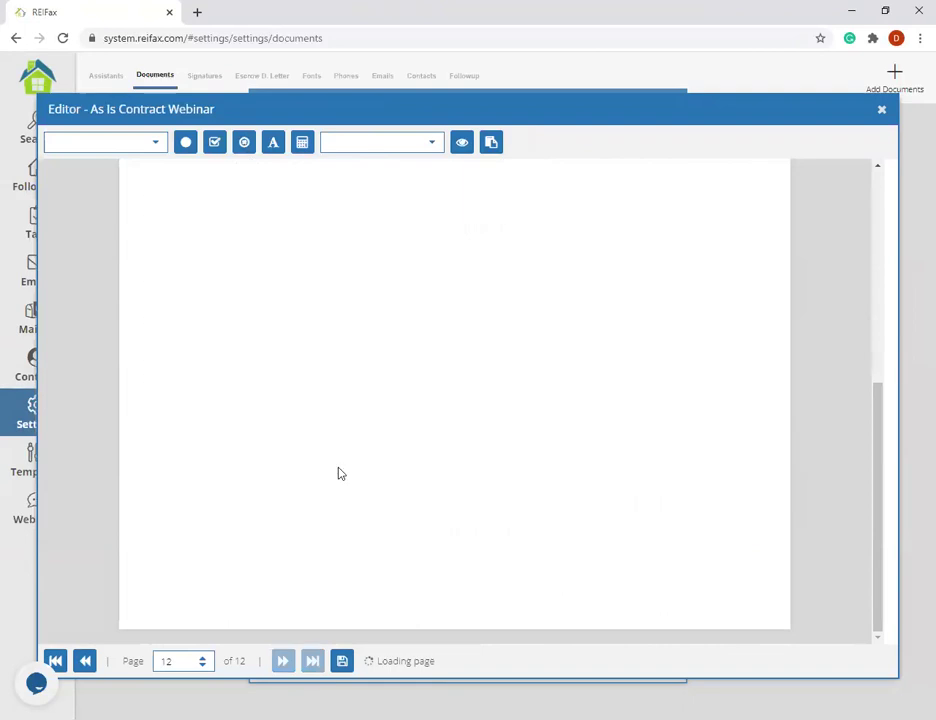
{"action": "left_click", "coordinate": [85, 661]}
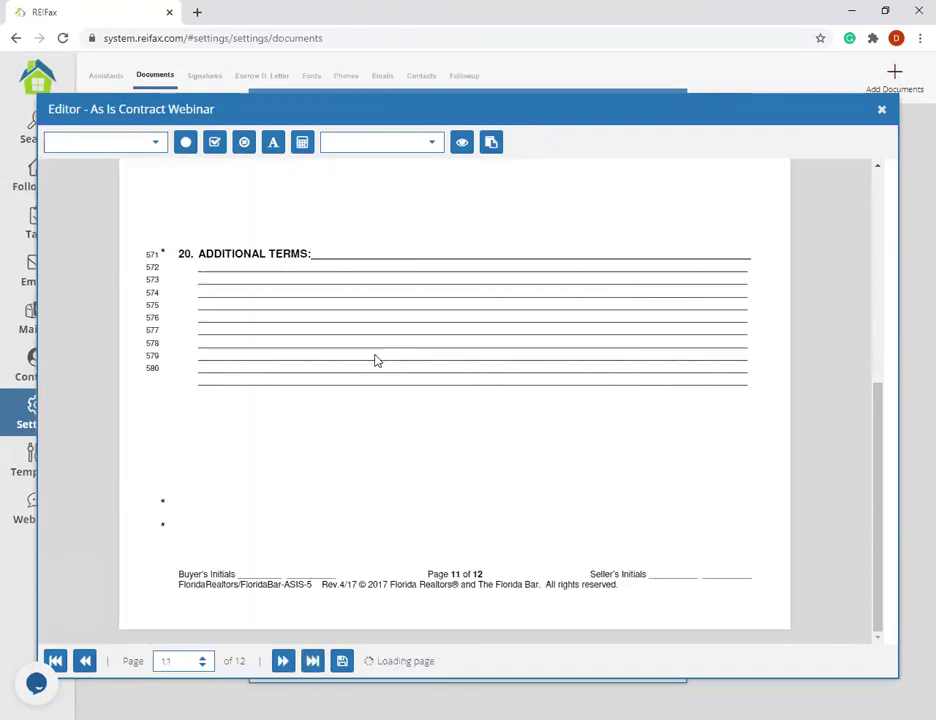
{"action": "scroll", "coordinate": [405, 407], "scroll_direction": "up", "scroll_amount": 3}
{"action": "scroll", "coordinate": [405, 407], "scroll_direction": "down", "scroll_amount": 4}
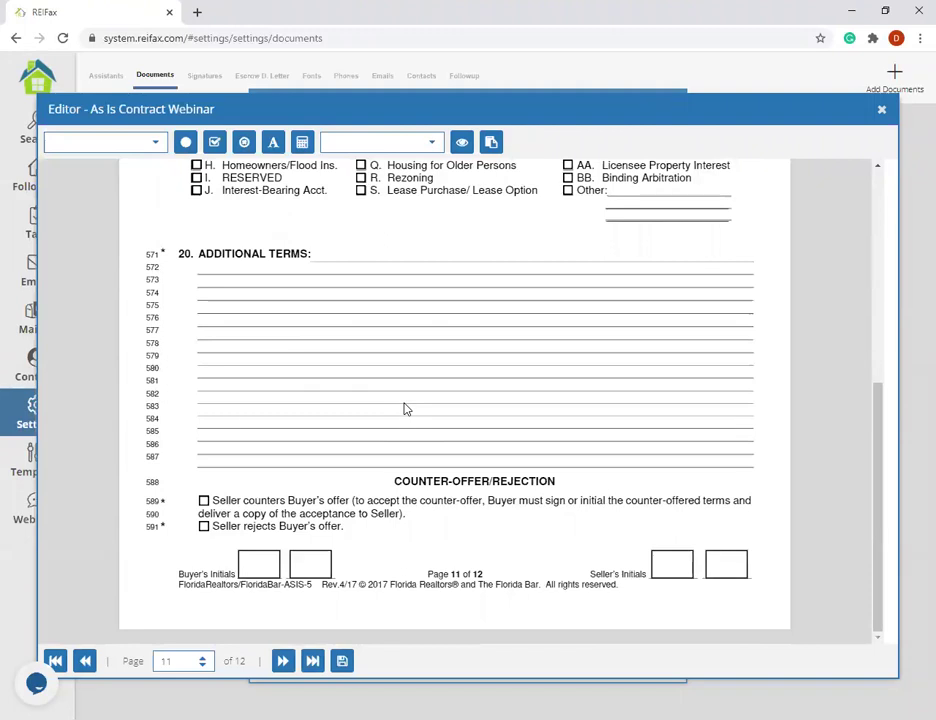
{"action": "scroll", "coordinate": [334, 251], "scroll_direction": "up", "scroll_amount": 6}
{"action": "scroll", "coordinate": [325, 333], "scroll_direction": "down", "scroll_amount": 6}
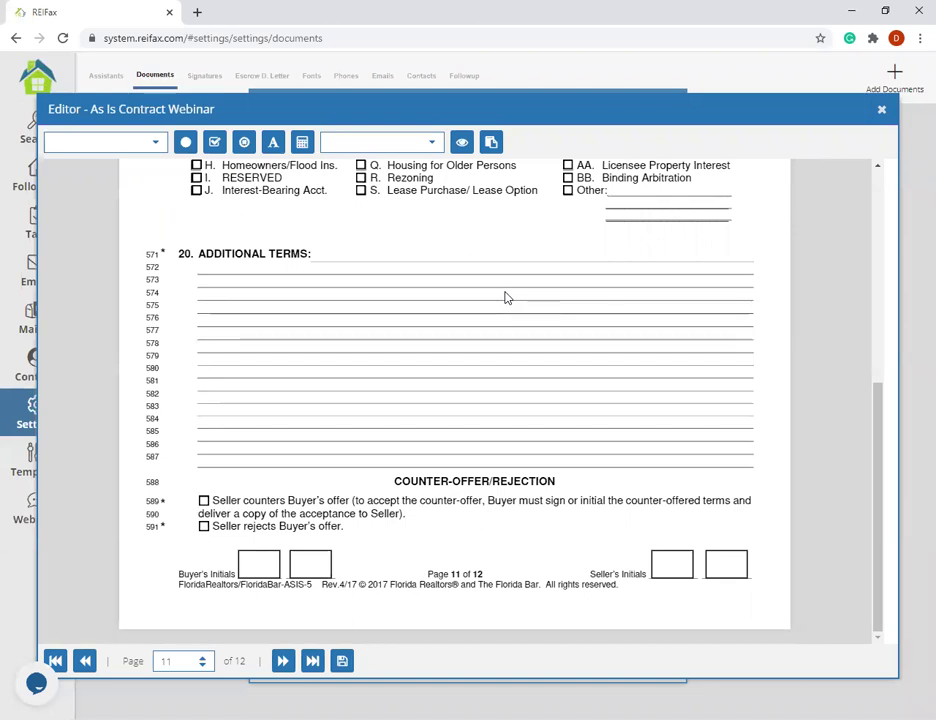
- Start a new text block with 'Closing agent will be', removing the (escrow agent) placeholder
{"action": "left_click", "coordinate": [273, 145]}
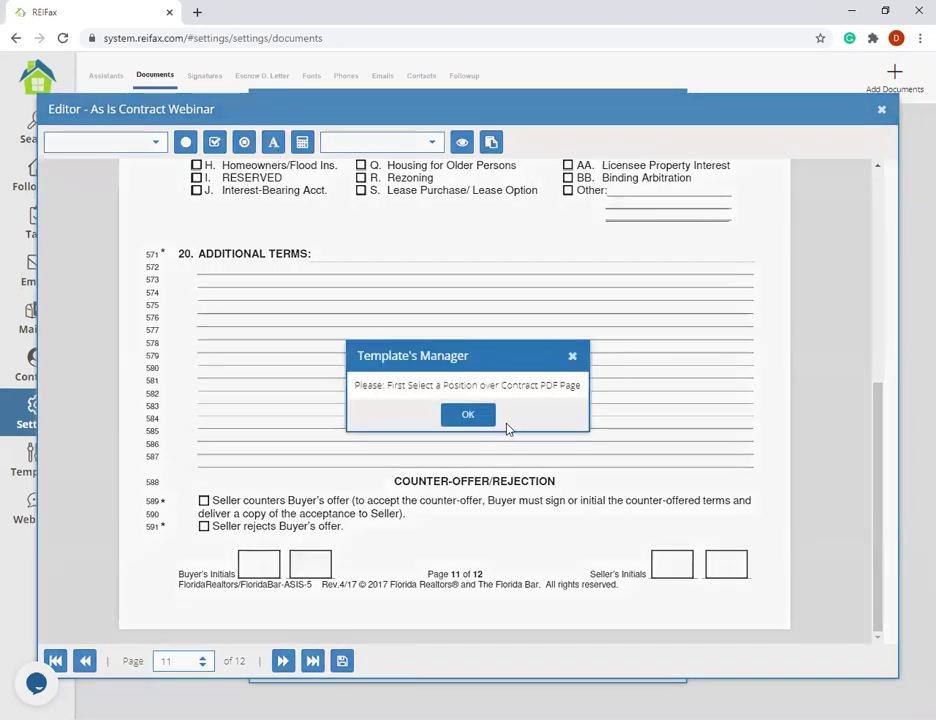
{"action": "left_click", "coordinate": [468, 414]}
{"action": "left_click", "coordinate": [205, 236]}
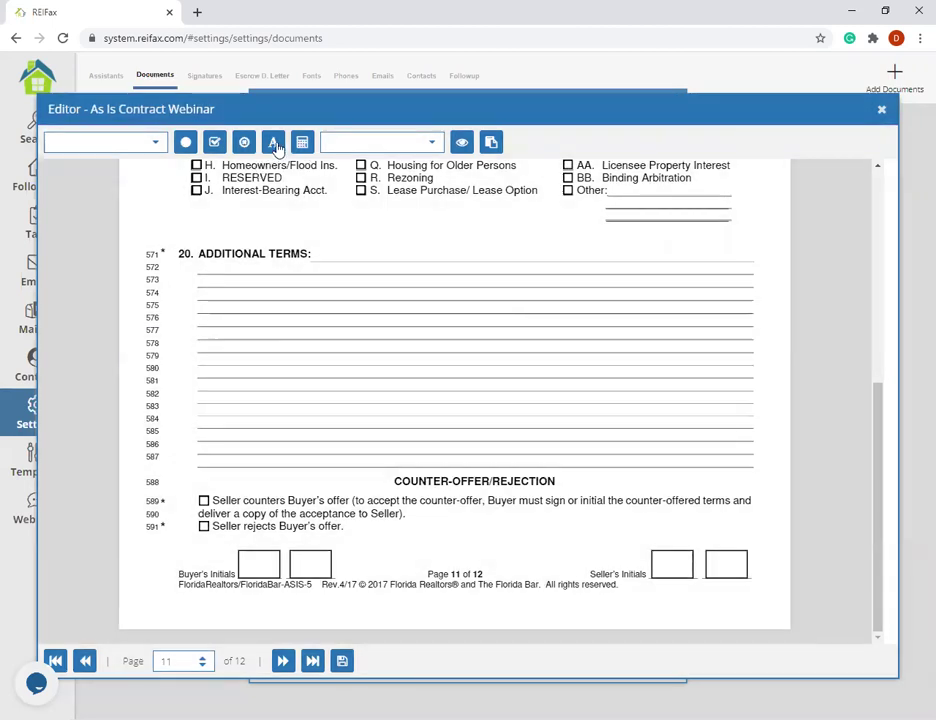
{"action": "left_click", "coordinate": [276, 145]}
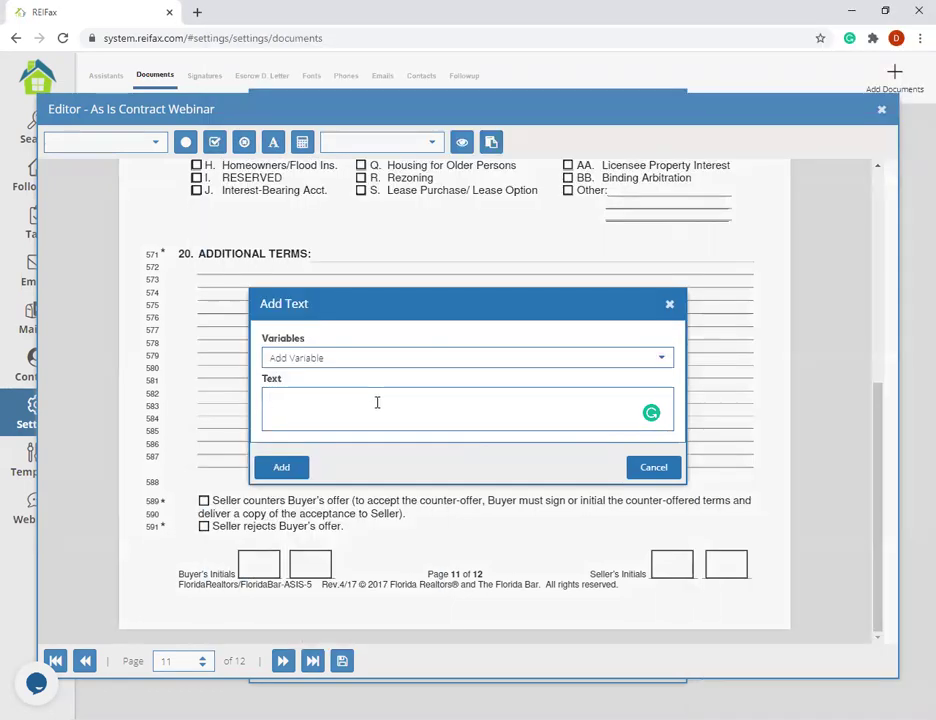
{"action": "type", "text": "Closing agent will be (escrow agent)"}
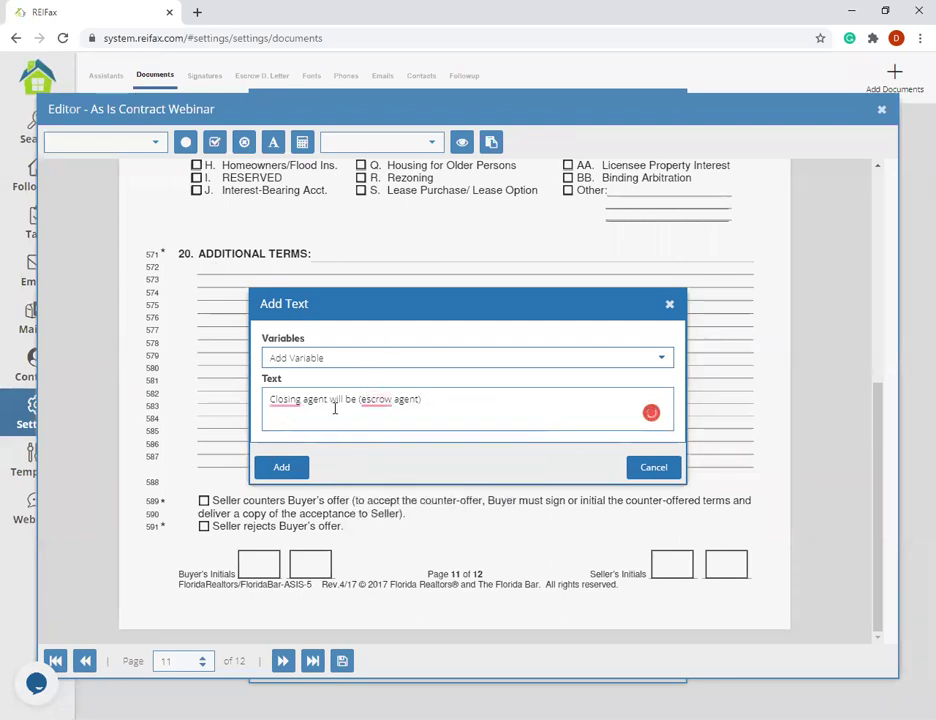
{"action": "left_click_drag", "start_coordinate": [430, 399], "coordinate": [361, 398]}
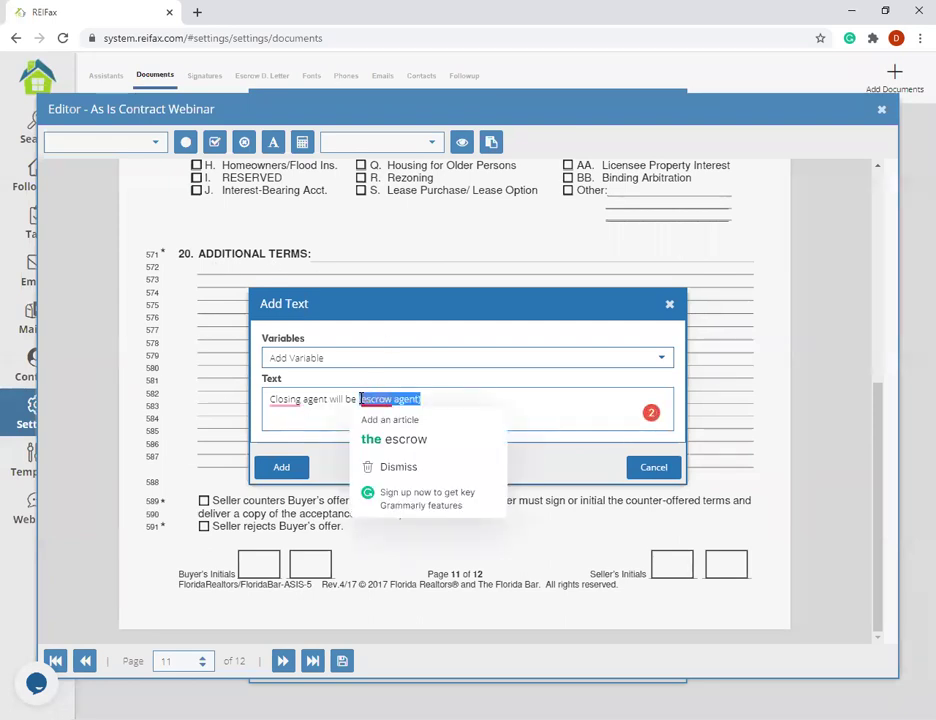
{"action": "key", "text": "BackSpace"}
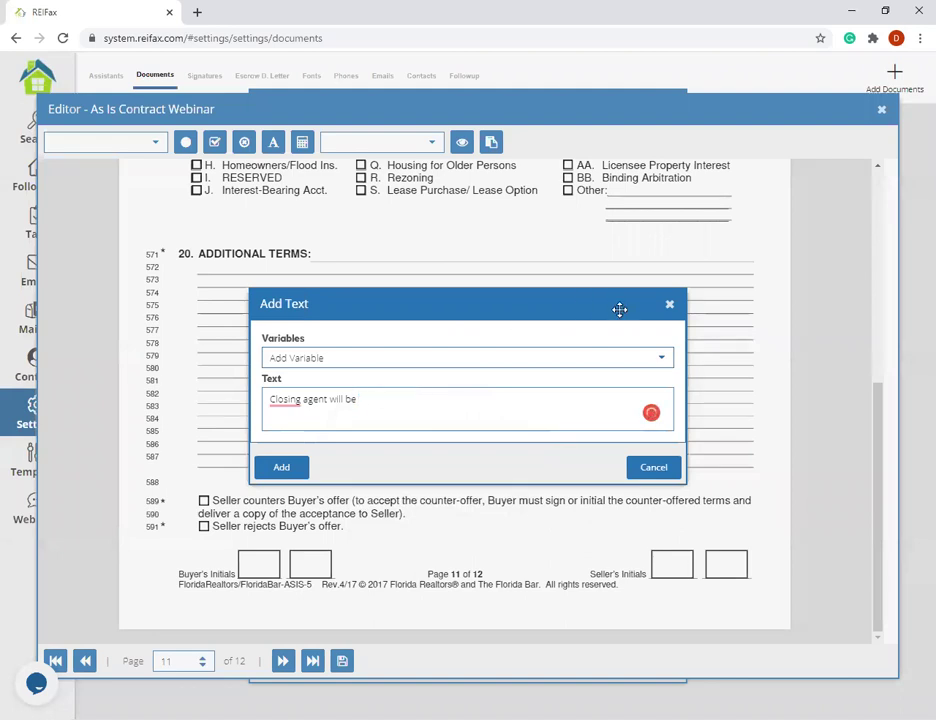
- Append the {%Escrow Agent%} variable, add the text, and position it on line 572
{"action": "left_click", "coordinate": [627, 357]}
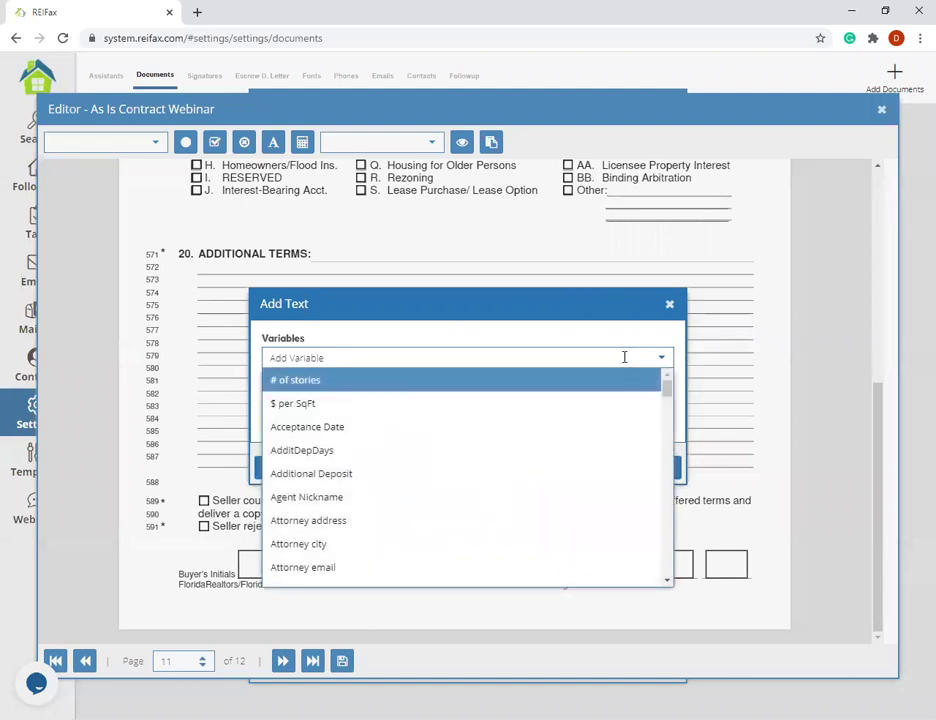
{"action": "scroll", "coordinate": [481, 479], "scroll_direction": "down", "scroll_amount": 5}
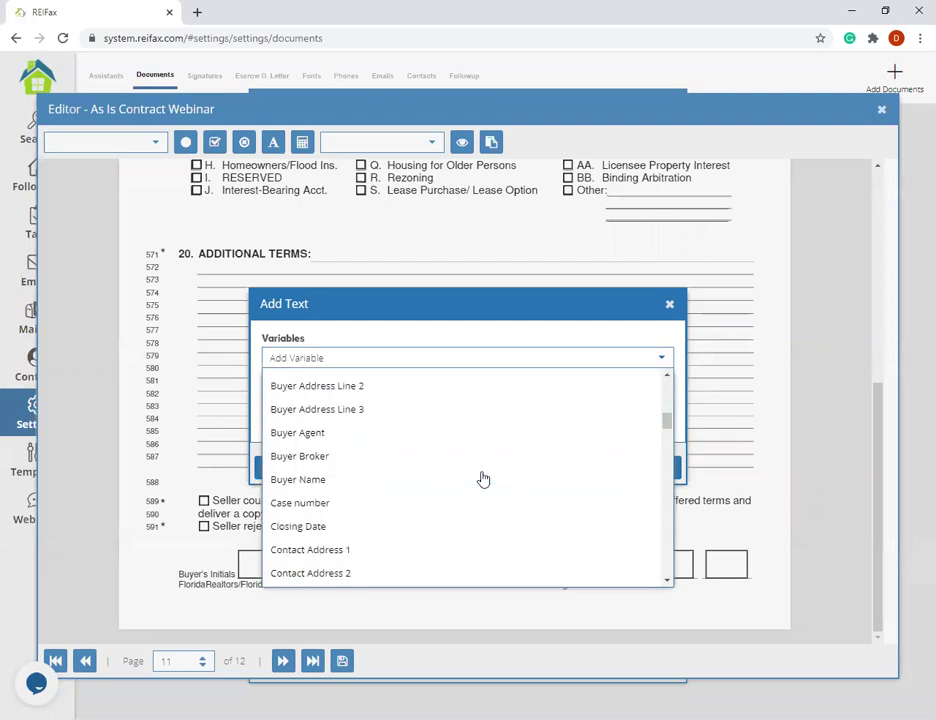
{"action": "scroll", "coordinate": [481, 479], "scroll_direction": "down", "scroll_amount": 3}
{"action": "scroll", "coordinate": [481, 479], "scroll_direction": "down", "scroll_amount": 5}
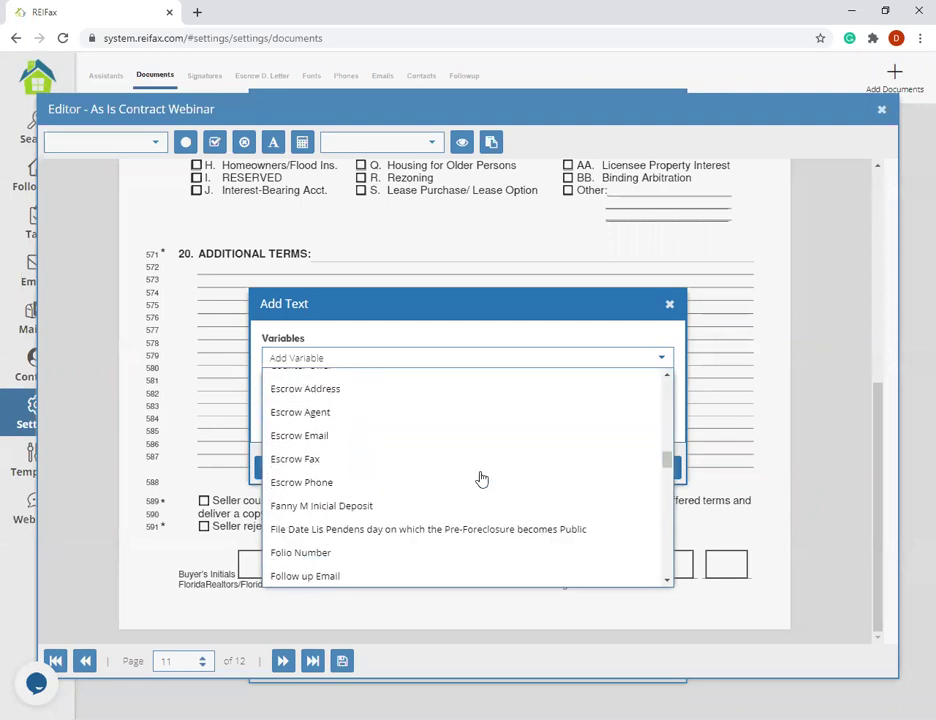
{"action": "scroll", "coordinate": [440, 495], "scroll_direction": "up", "scroll_amount": 2}
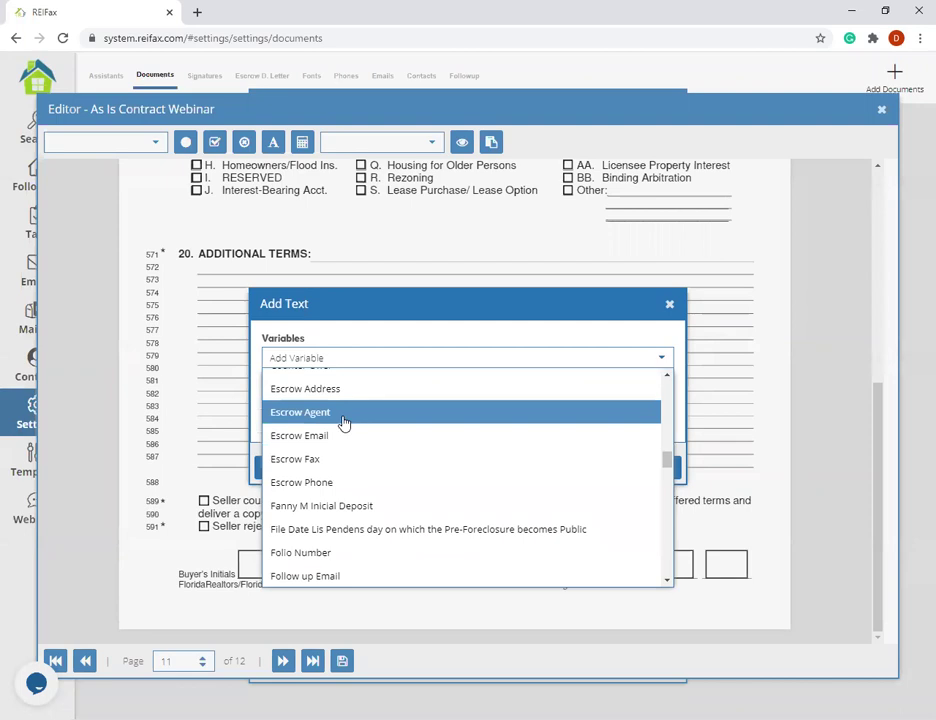
{"action": "left_click", "coordinate": [343, 412]}
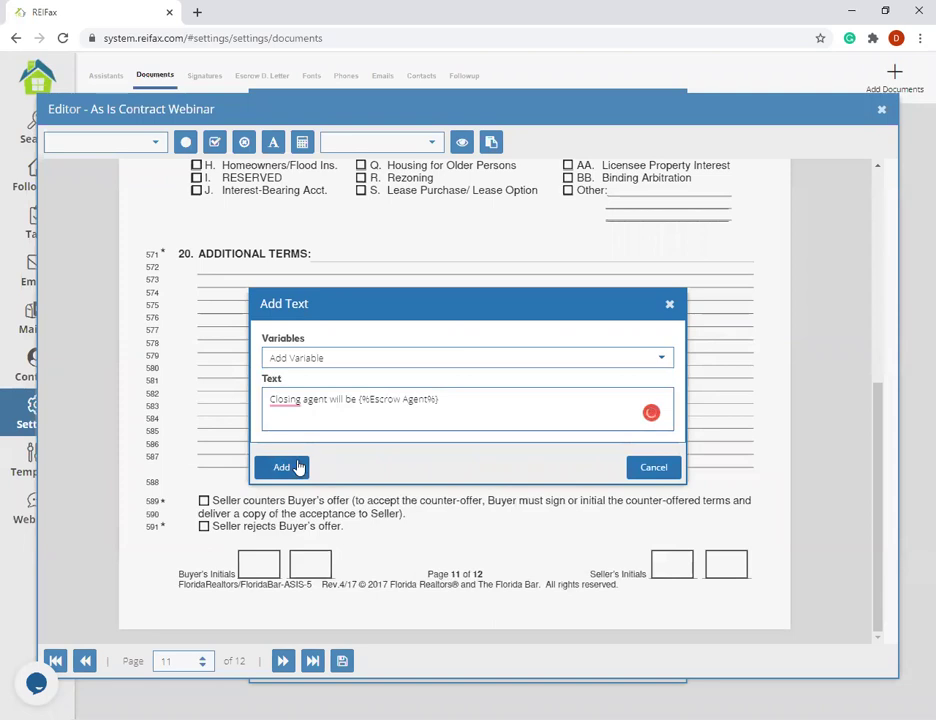
{"action": "left_click", "coordinate": [295, 467]}
{"action": "left_click", "coordinate": [276, 278]}
{"action": "left_click_drag", "start_coordinate": [276, 278], "coordinate": [259, 270]}
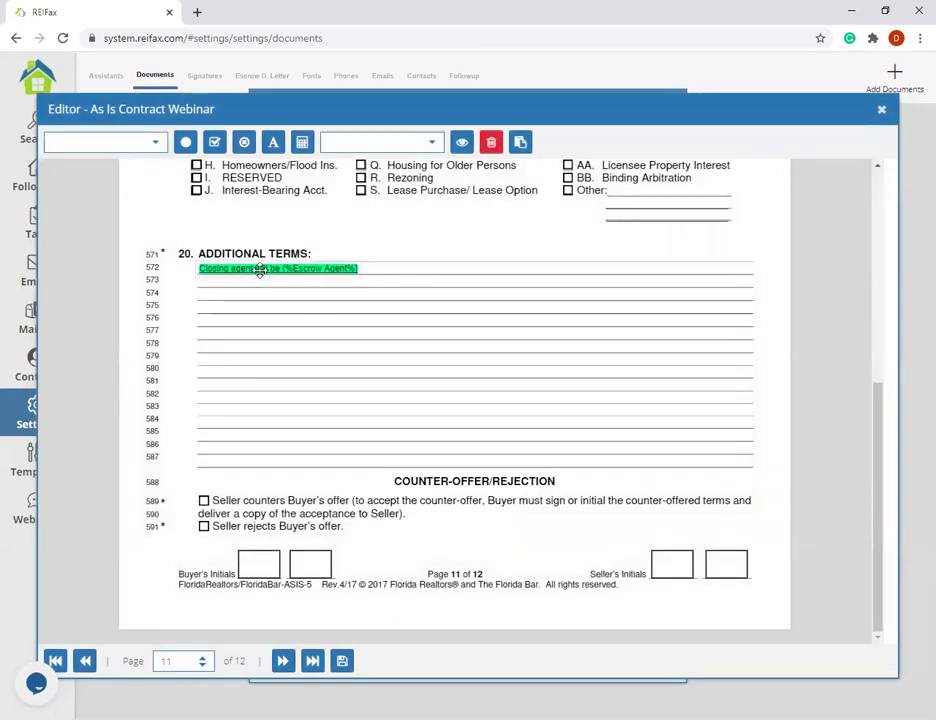
- Add a text block reading 'The sellers agree to' at the start of line 573
{"action": "left_click", "coordinate": [273, 141]}
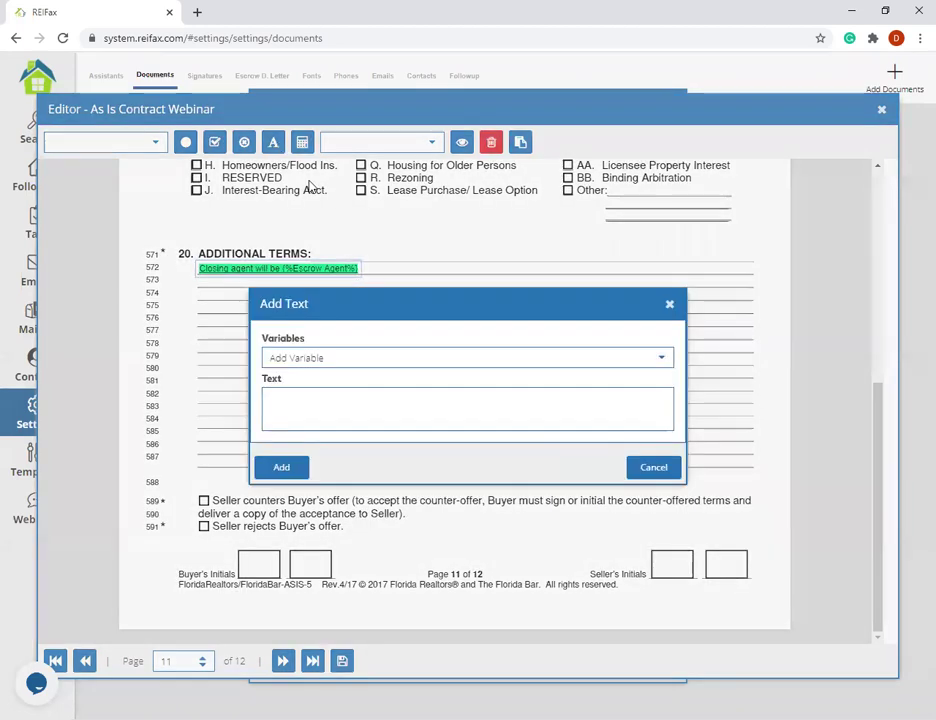
{"action": "left_click", "coordinate": [368, 405]}
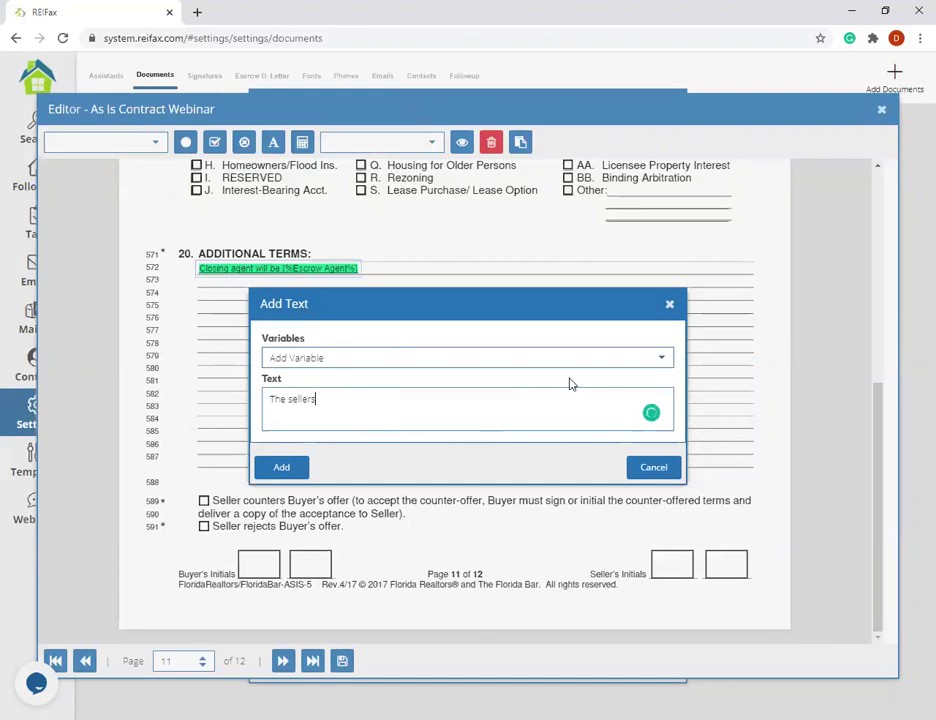
{"action": "type", "text": "g"}
{"action": "type", "text": "rees"}
{"action": "mouse_move", "coordinate": [330, 401]}
{"action": "left_click", "coordinate": [356, 441]}
{"action": "left_click_drag", "start_coordinate": [314, 282], "coordinate": [246, 284]}
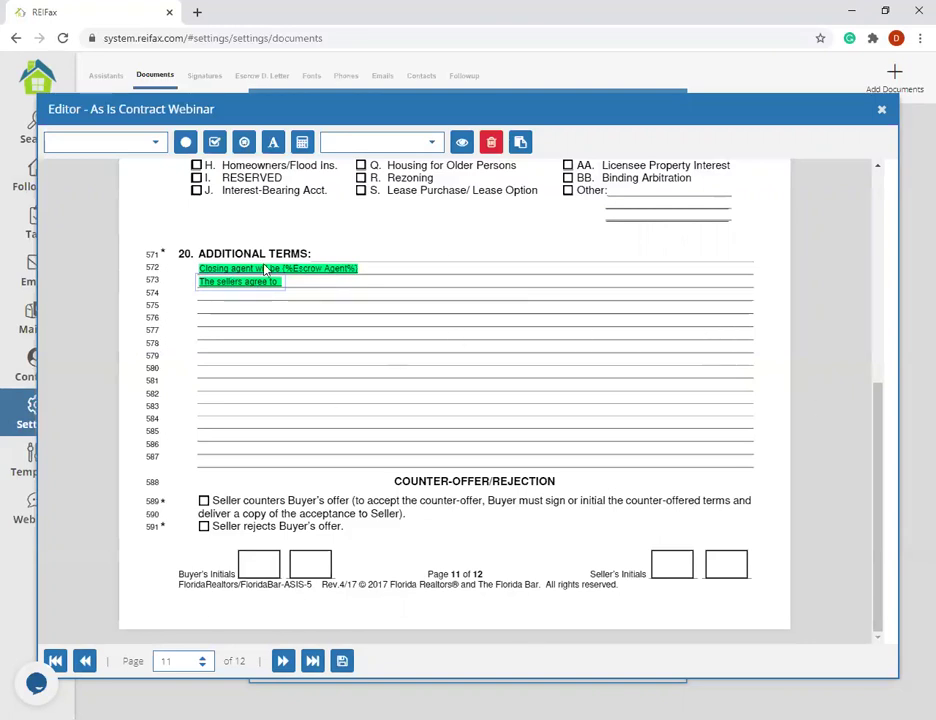
- Review page 11, then advance to page 12 of 12 with its Buyer and Seller signature lines
{"action": "scroll", "coordinate": [328, 414], "scroll_direction": "up", "scroll_amount": 2}
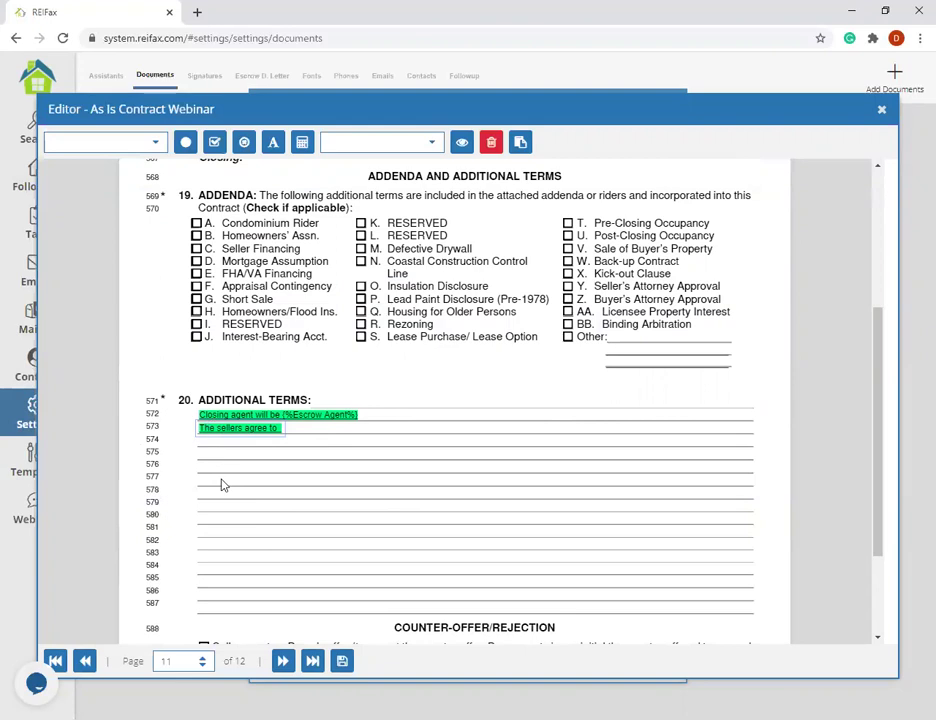
{"action": "scroll", "coordinate": [299, 507], "scroll_direction": "down", "scroll_amount": 2}
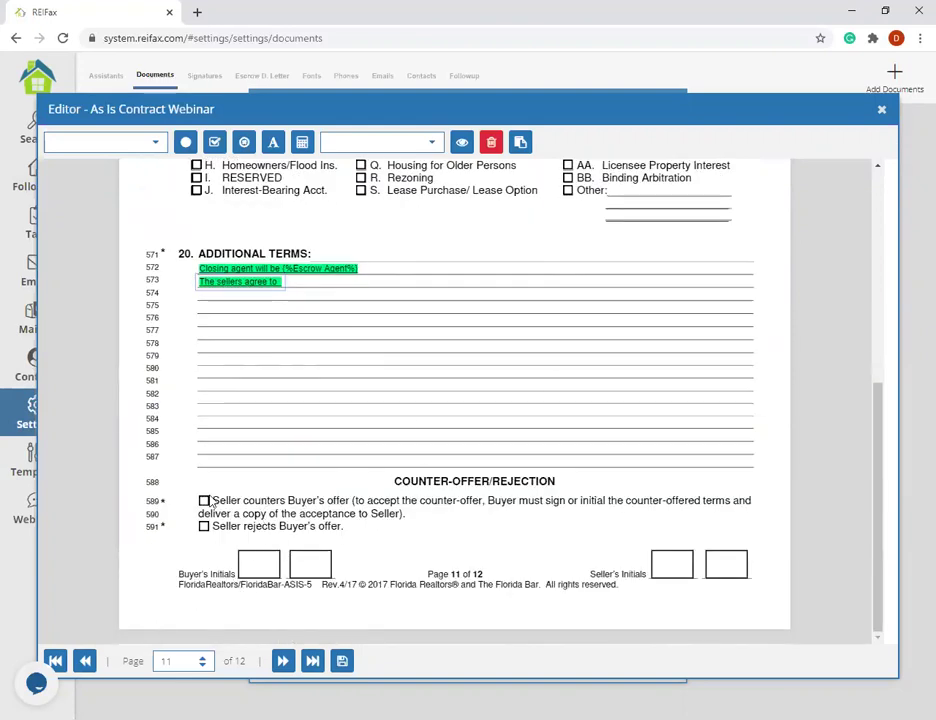
{"action": "scroll", "coordinate": [190, 400], "scroll_direction": "up", "scroll_amount": 4}
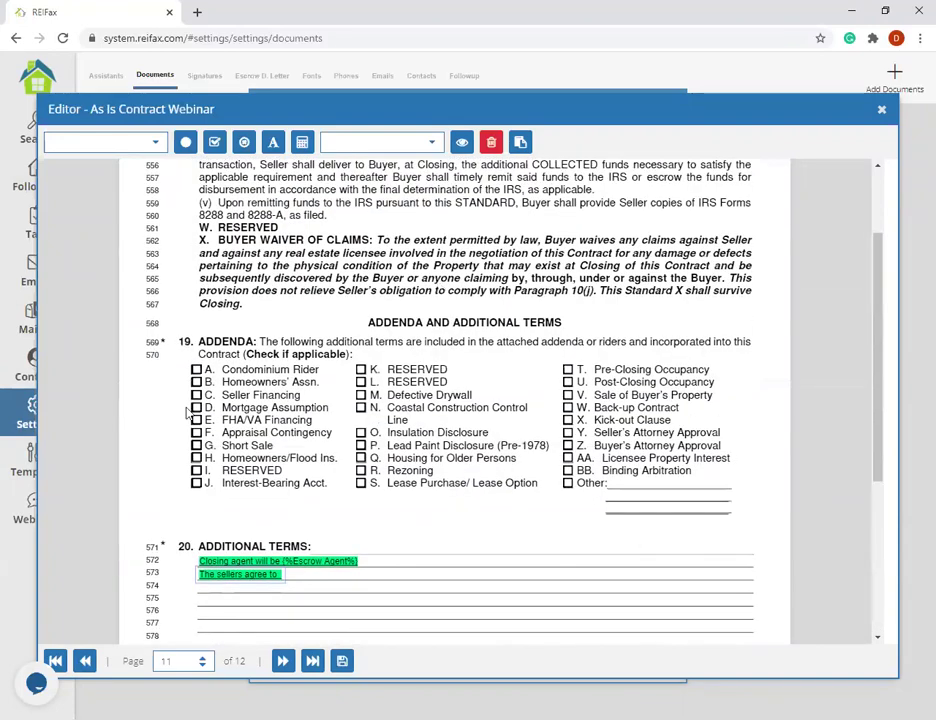
{"action": "scroll", "coordinate": [188, 414], "scroll_direction": "up", "scroll_amount": 2}
{"action": "scroll", "coordinate": [211, 434], "scroll_direction": "down", "scroll_amount": 6}
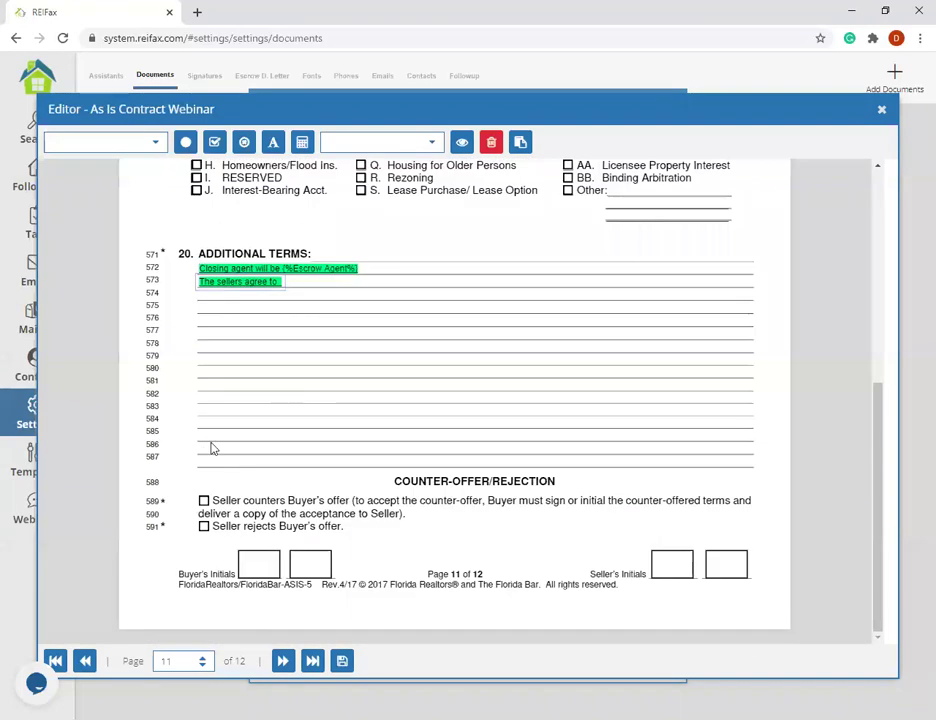
{"action": "left_click", "coordinate": [283, 661]}
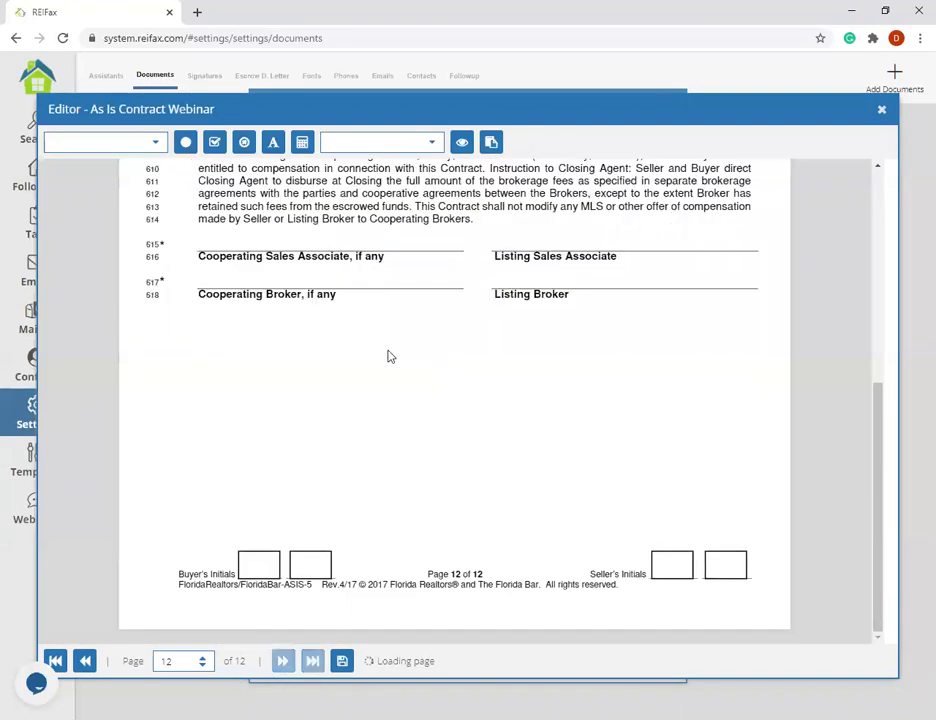
{"action": "scroll", "coordinate": [390, 356], "scroll_direction": "up", "scroll_amount": 3}
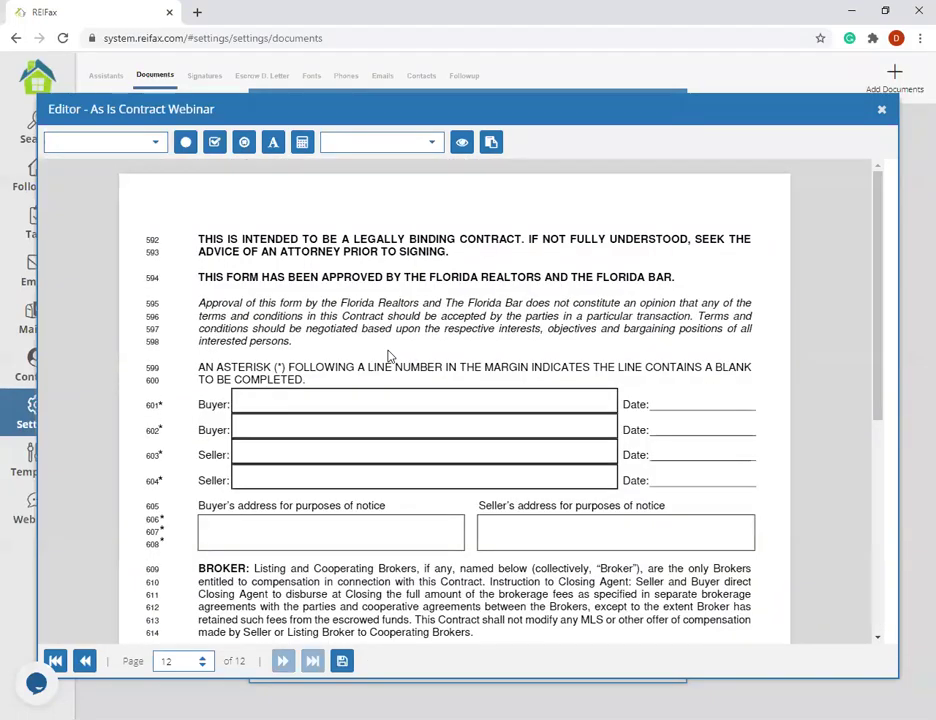
{"action": "scroll", "coordinate": [390, 356], "scroll_direction": "down", "scroll_amount": 1}
{"action": "scroll", "coordinate": [371, 355], "scroll_direction": "down", "scroll_amount": 1}
{"action": "scroll", "coordinate": [371, 355], "scroll_direction": "up", "scroll_amount": 2}
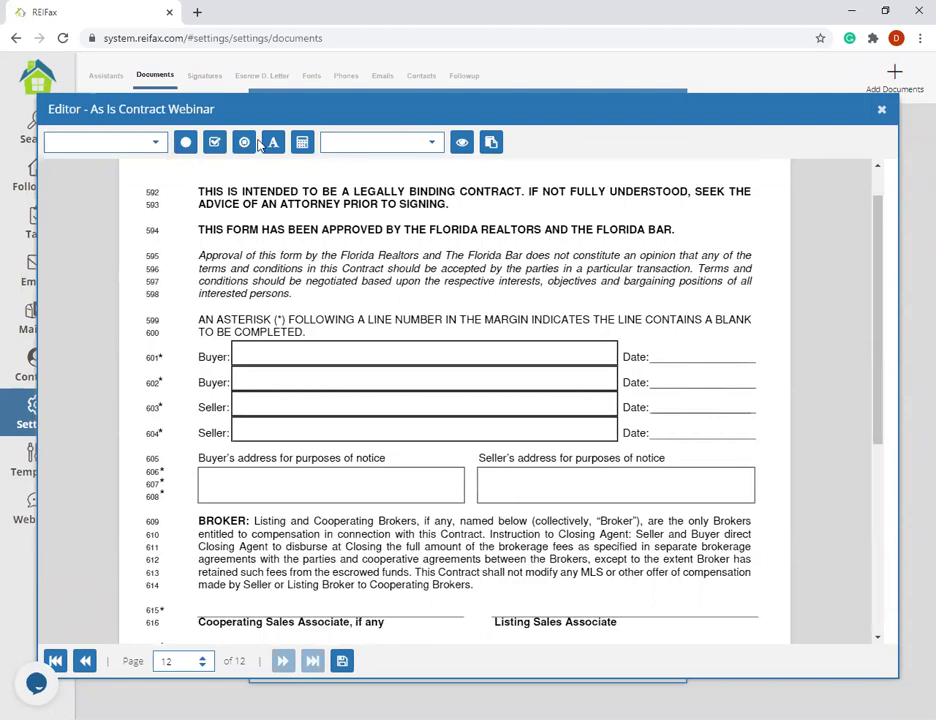
- Pick Today Date from the merge-field list and dismiss the choose-a-position warning
{"action": "left_click", "coordinate": [157, 146]}
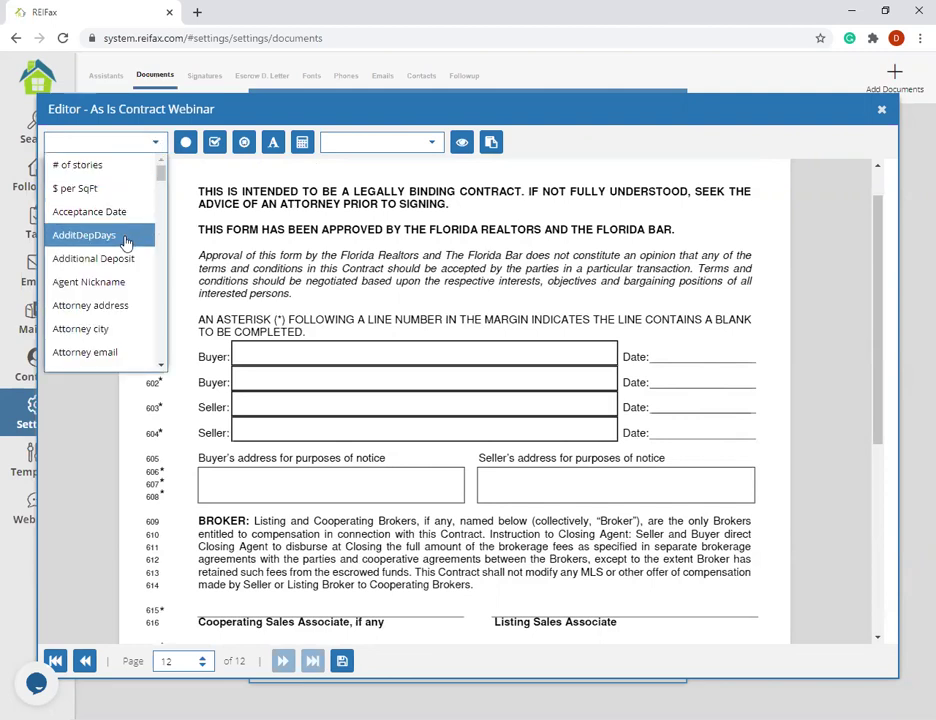
{"action": "scroll", "coordinate": [126, 243], "scroll_direction": "down", "scroll_amount": 3}
{"action": "scroll", "coordinate": [126, 243], "scroll_direction": "down", "scroll_amount": 6}
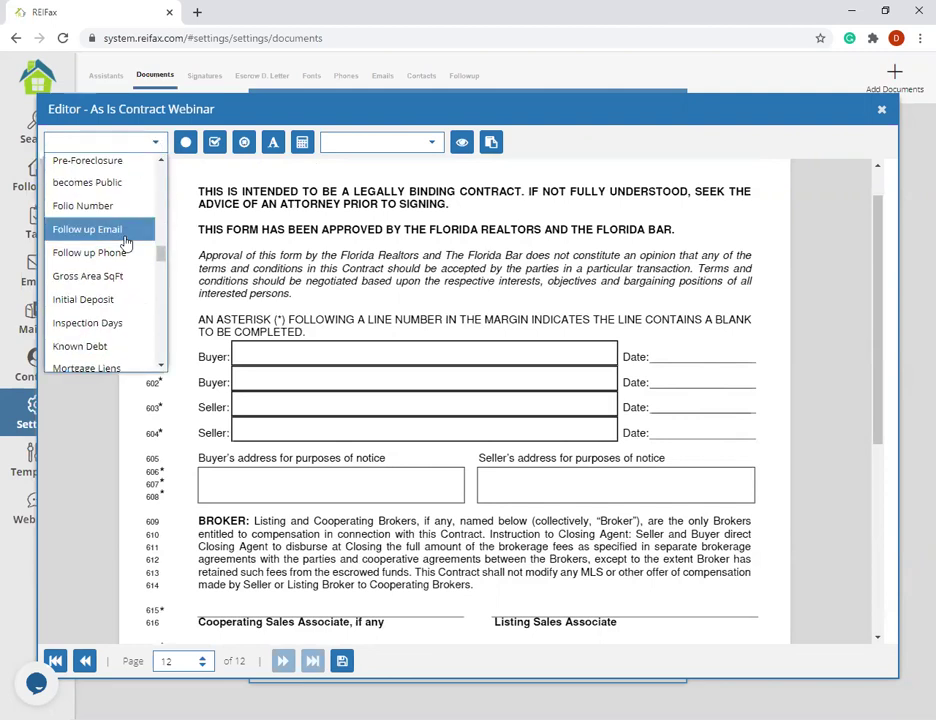
{"action": "scroll", "coordinate": [126, 243], "scroll_direction": "down", "scroll_amount": 3}
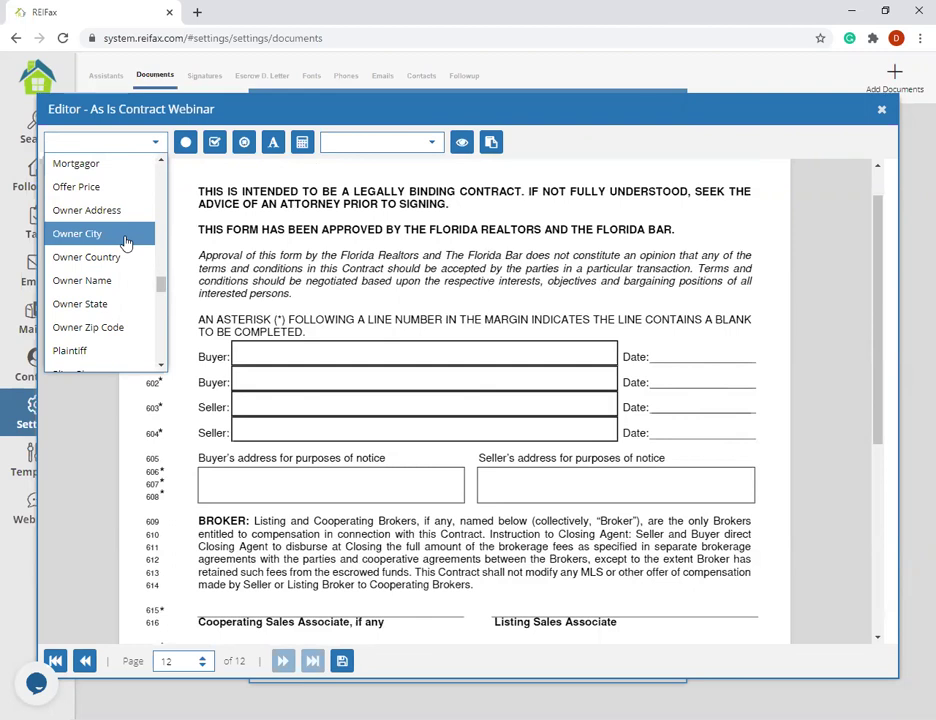
{"action": "scroll", "coordinate": [126, 243], "scroll_direction": "down", "scroll_amount": 4}
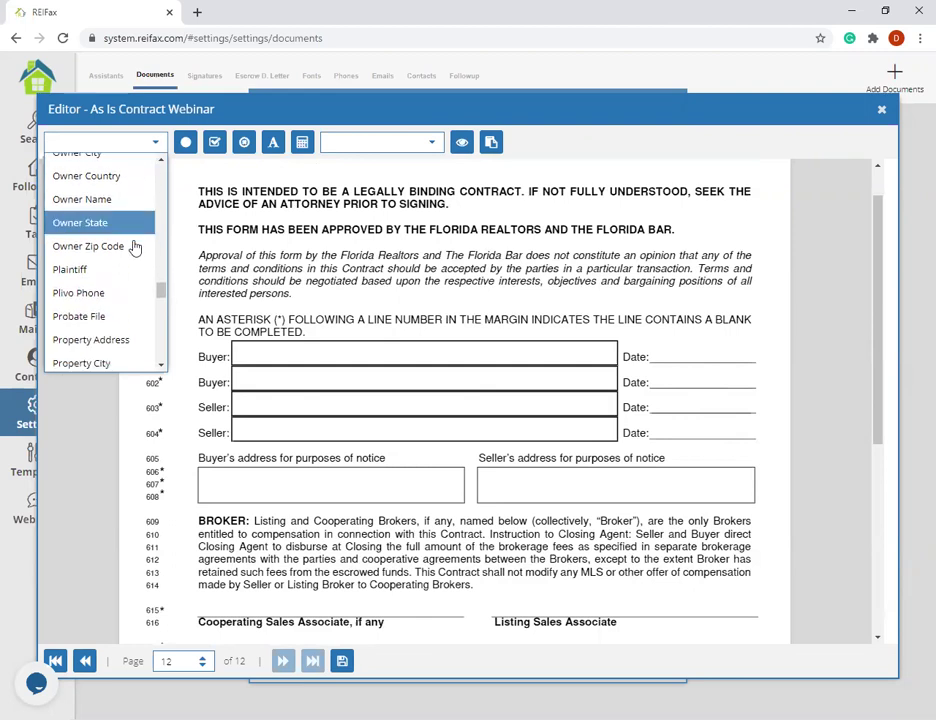
{"action": "scroll", "coordinate": [122, 252], "scroll_direction": "down", "scroll_amount": 1}
{"action": "scroll", "coordinate": [119, 250], "scroll_direction": "down", "scroll_amount": 2}
{"action": "scroll", "coordinate": [119, 253], "scroll_direction": "up", "scroll_amount": 8}
{"action": "scroll", "coordinate": [119, 253], "scroll_direction": "up", "scroll_amount": 10}
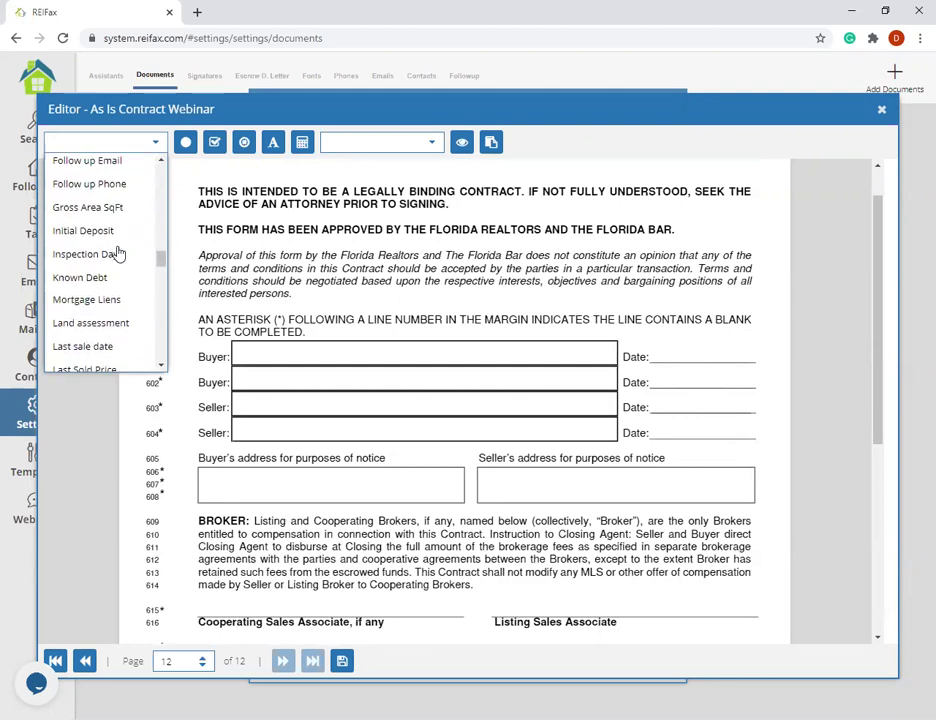
{"action": "scroll", "coordinate": [117, 260], "scroll_direction": "up", "scroll_amount": 3}
{"action": "scroll", "coordinate": [111, 270], "scroll_direction": "down", "scroll_amount": 8}
{"action": "scroll", "coordinate": [111, 270], "scroll_direction": "down", "scroll_amount": 8}
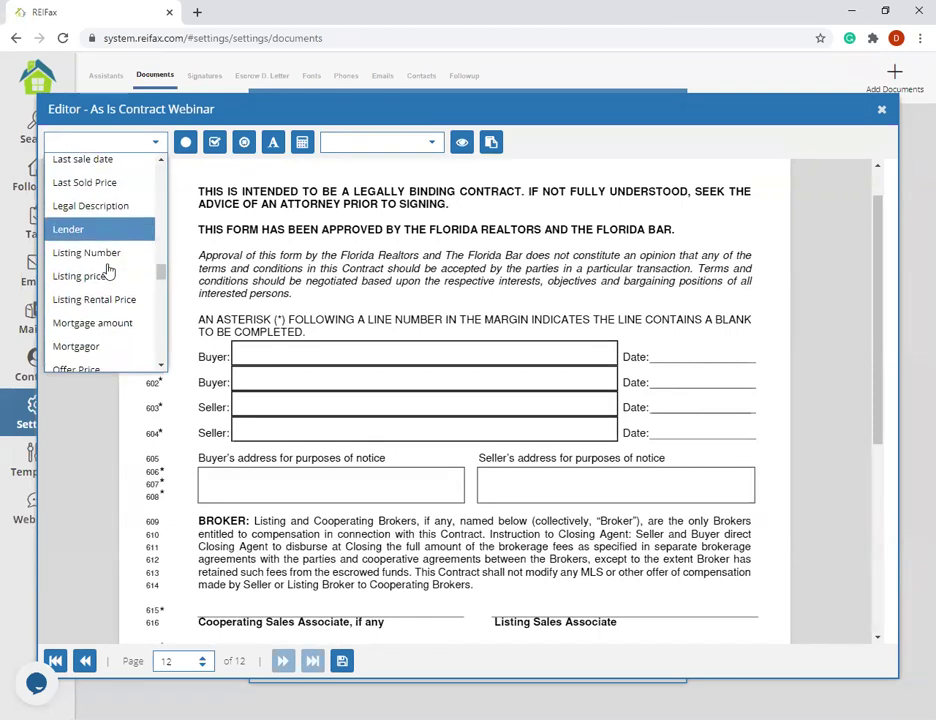
{"action": "scroll", "coordinate": [103, 273], "scroll_direction": "down", "scroll_amount": 8}
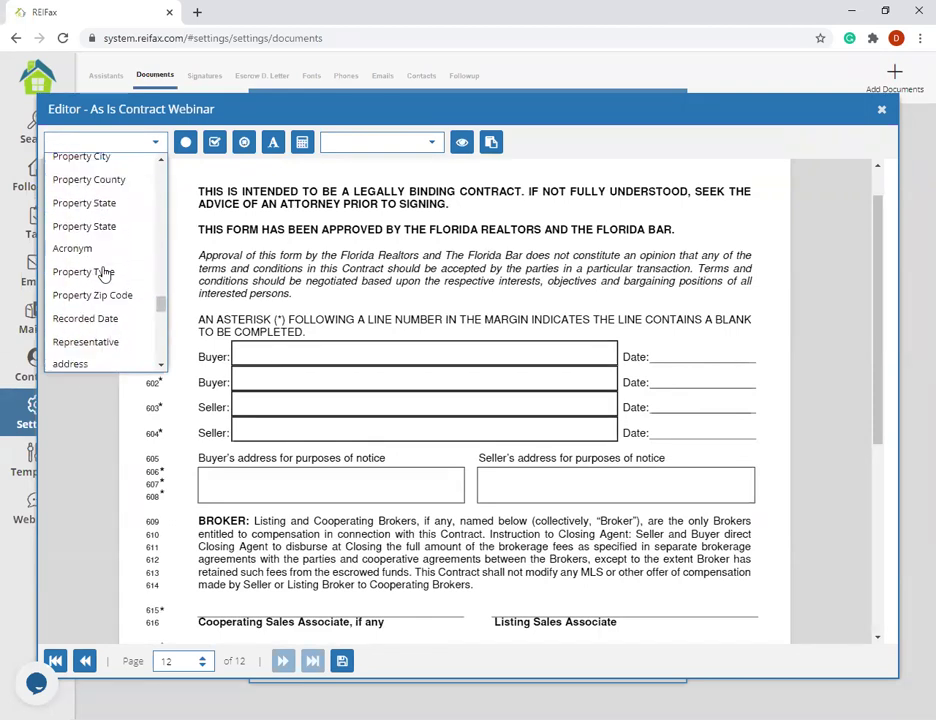
{"action": "scroll", "coordinate": [103, 273], "scroll_direction": "down", "scroll_amount": 5}
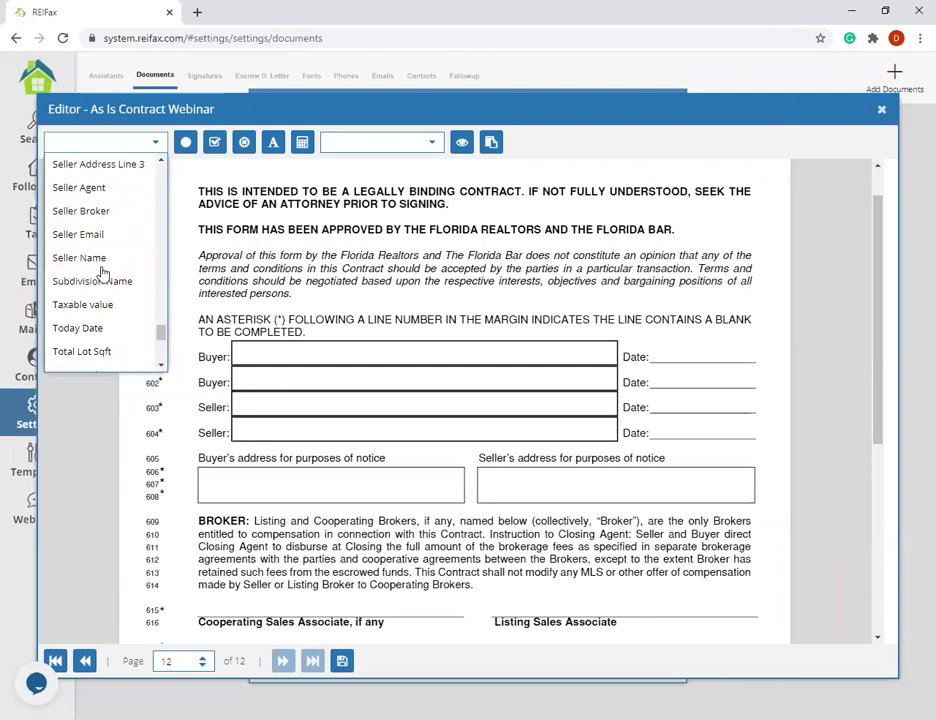
{"action": "left_click", "coordinate": [98, 219]}
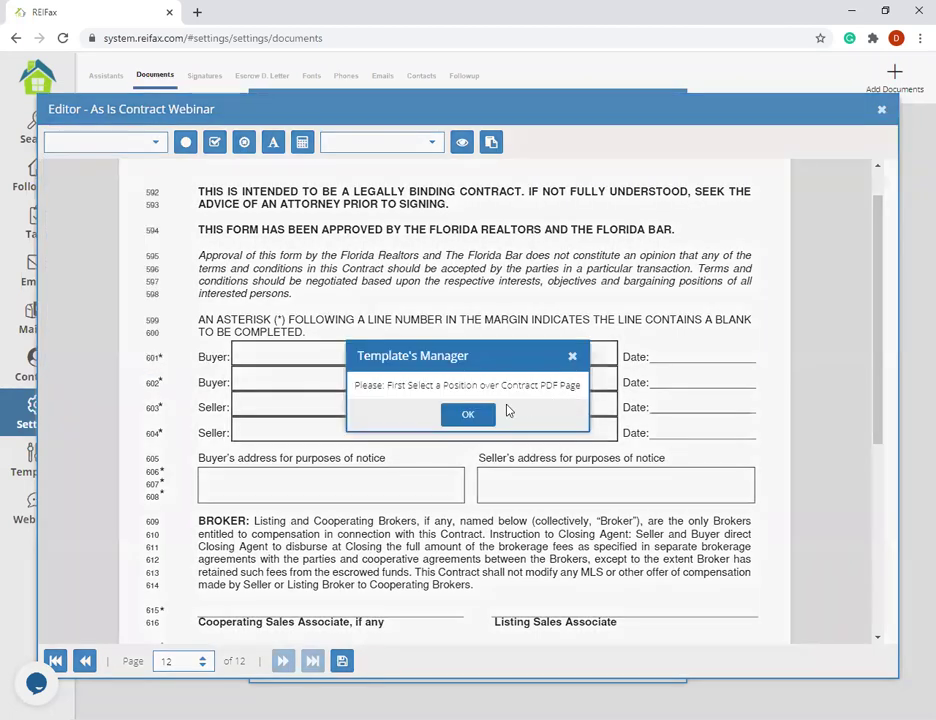
{"action": "left_click", "coordinate": [690, 368]}
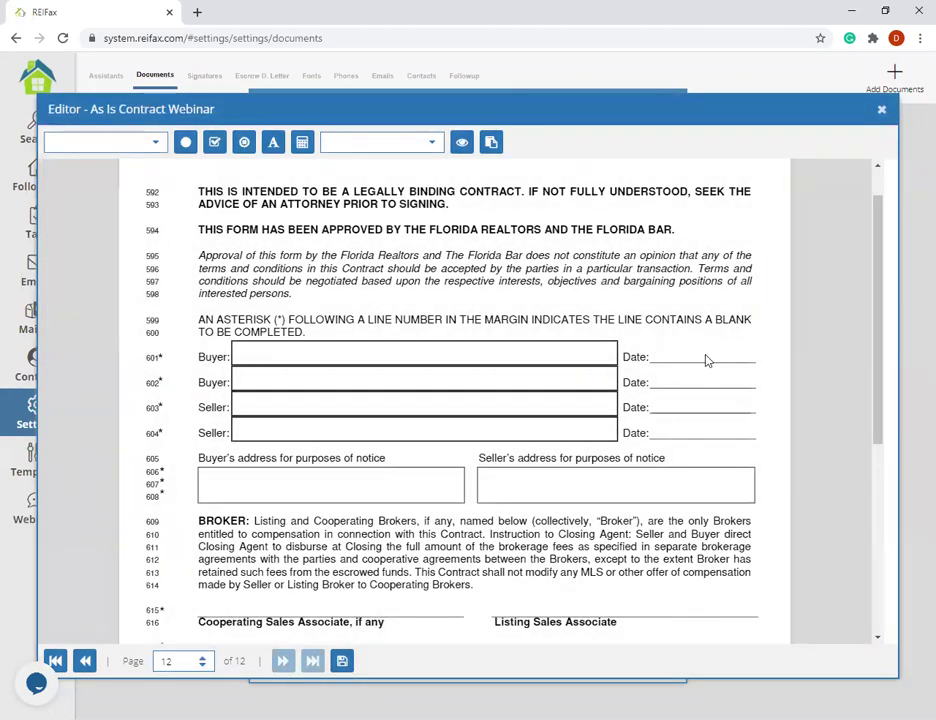
- Reopen the merge-field list and scroll back down to Today Date
{"action": "left_click", "coordinate": [150, 142]}
{"action": "scroll", "coordinate": [80, 245], "scroll_direction": "down", "scroll_amount": 10}
{"action": "scroll", "coordinate": [77, 251], "scroll_direction": "down", "scroll_amount": 15}
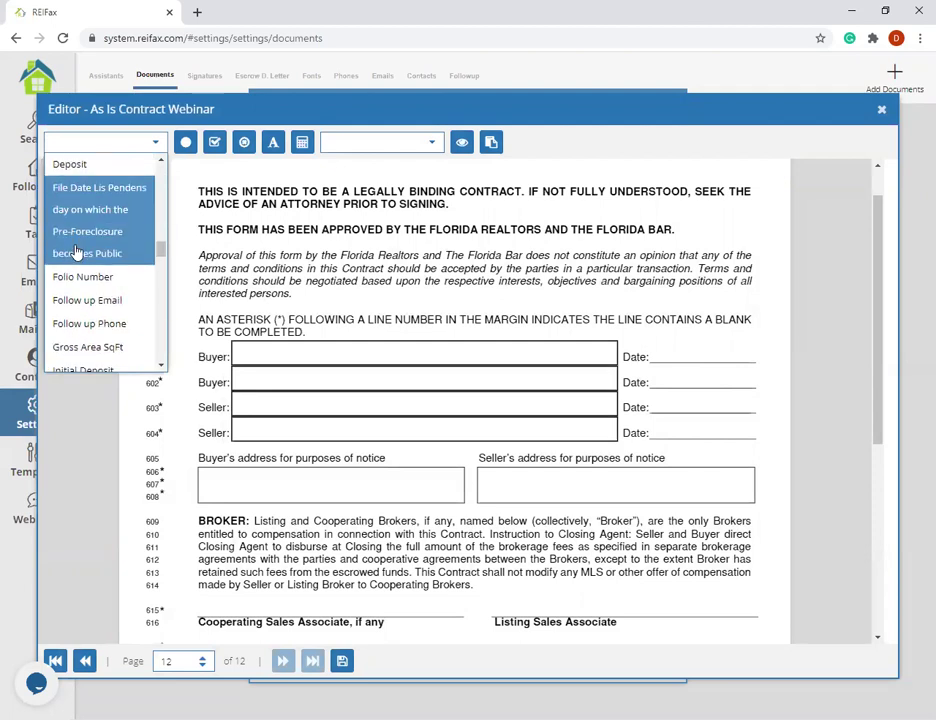
{"action": "scroll", "coordinate": [77, 251], "scroll_direction": "down", "scroll_amount": 15}
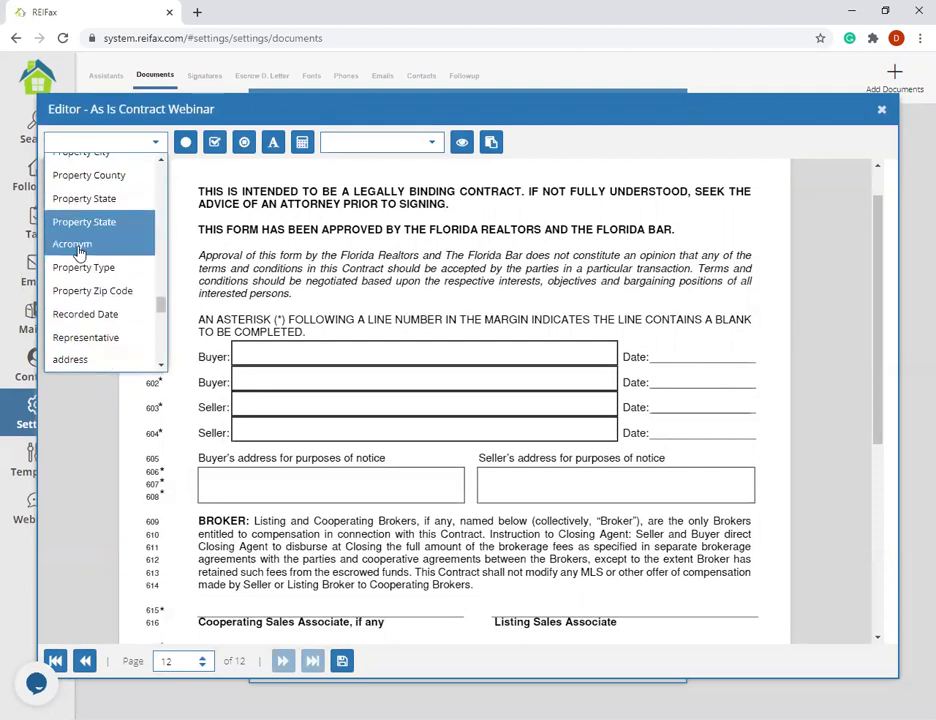
{"action": "scroll", "coordinate": [78, 260], "scroll_direction": "down", "scroll_amount": 3}
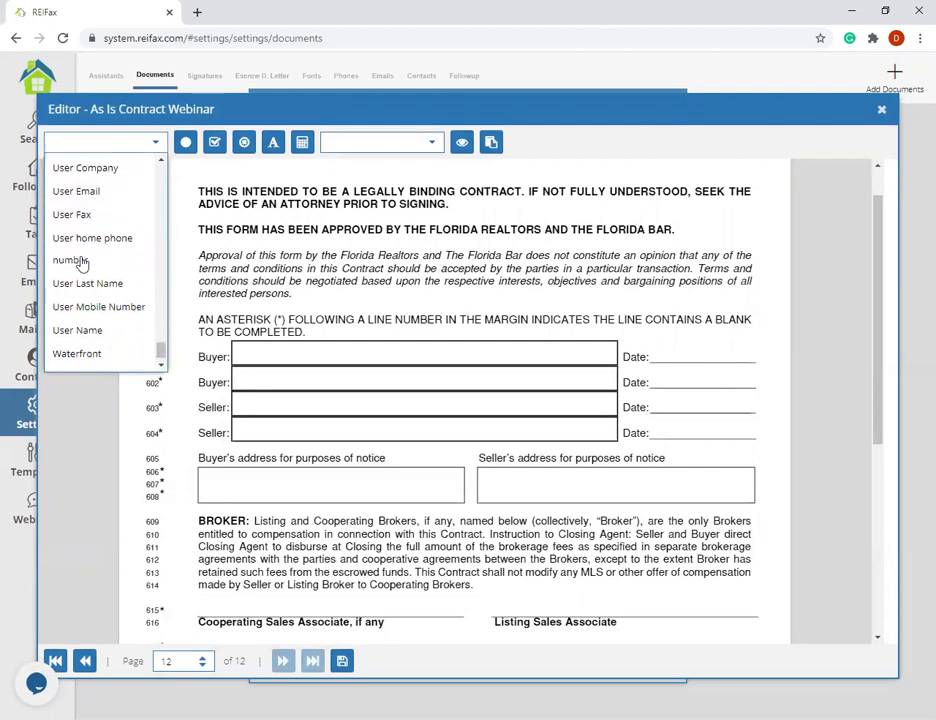
{"action": "scroll", "coordinate": [75, 264], "scroll_direction": "up", "scroll_amount": 3}
- Place the Today Date tag on the Buyer Date line
{"action": "left_click", "coordinate": [84, 218]}
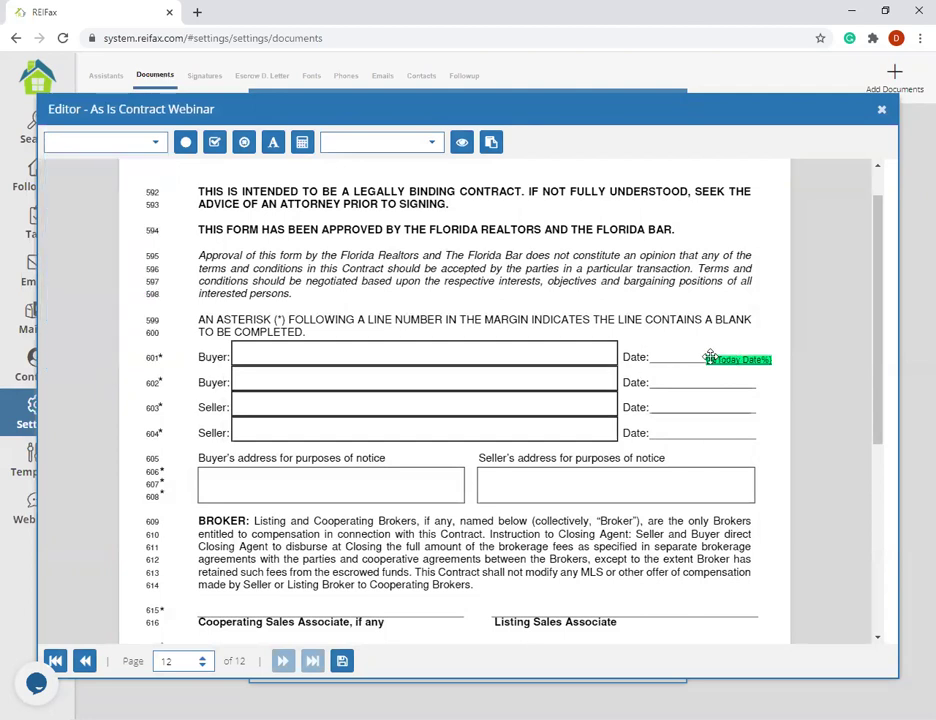
{"action": "left_click", "coordinate": [706, 357]}
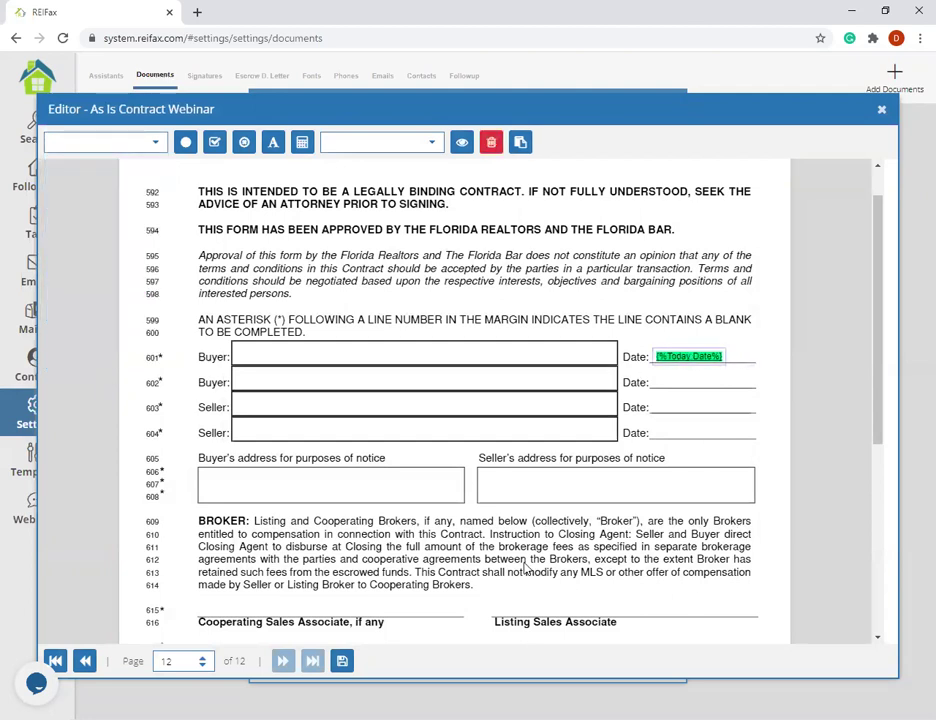
{"action": "scroll", "coordinate": [600, 445], "scroll_direction": "down", "scroll_amount": 1}
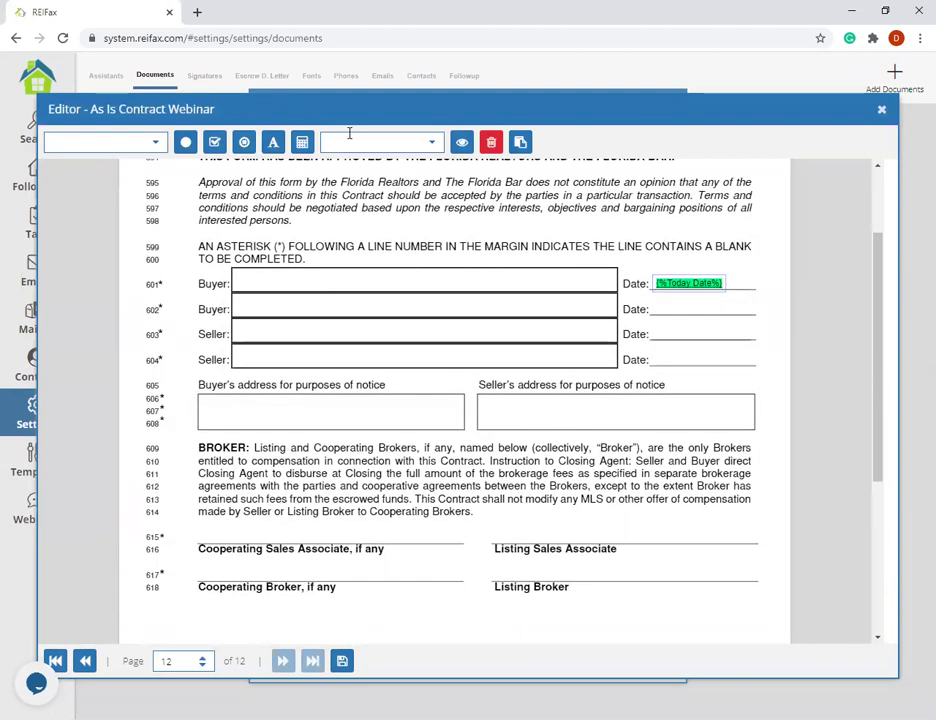
- Insert the first saved signature and enlarge it just below the Cooperating Broker line
{"action": "left_click", "coordinate": [430, 143]}
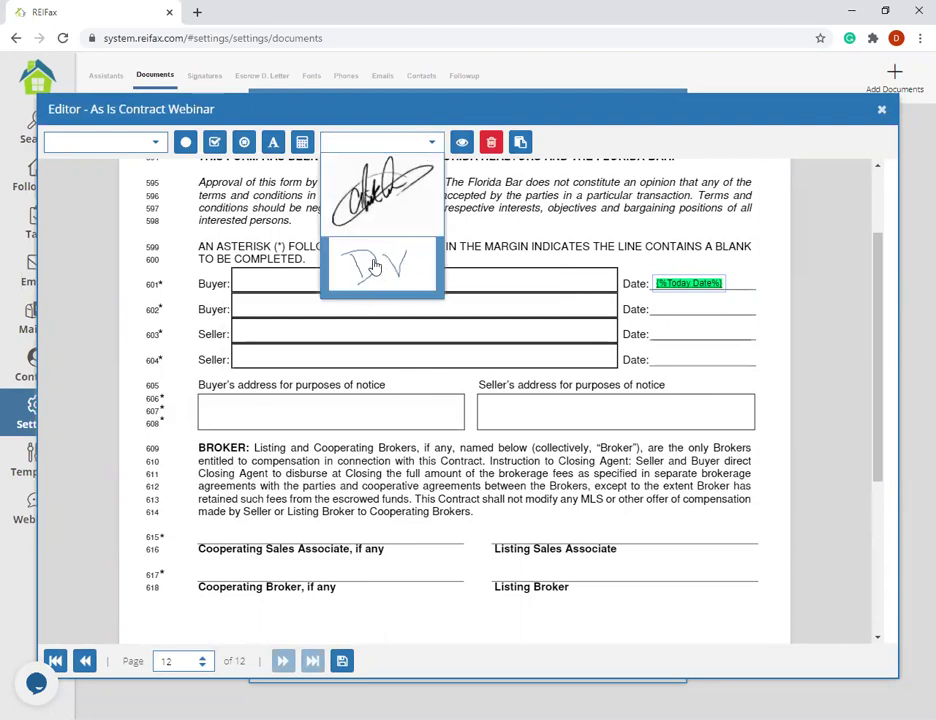
{"action": "left_click", "coordinate": [381, 211]}
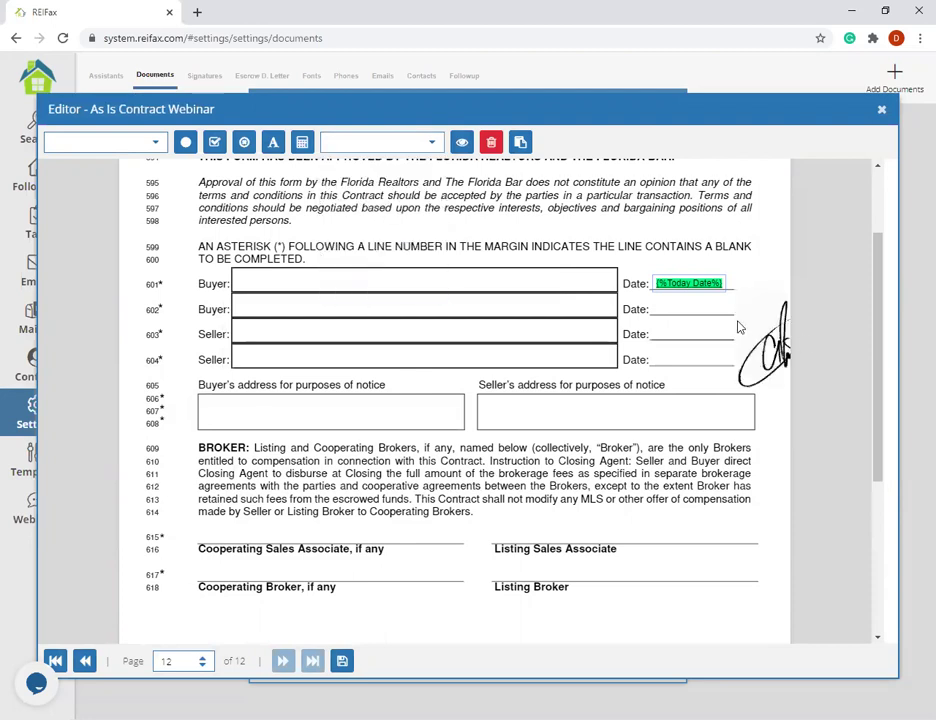
{"action": "left_click", "coordinate": [360, 555]}
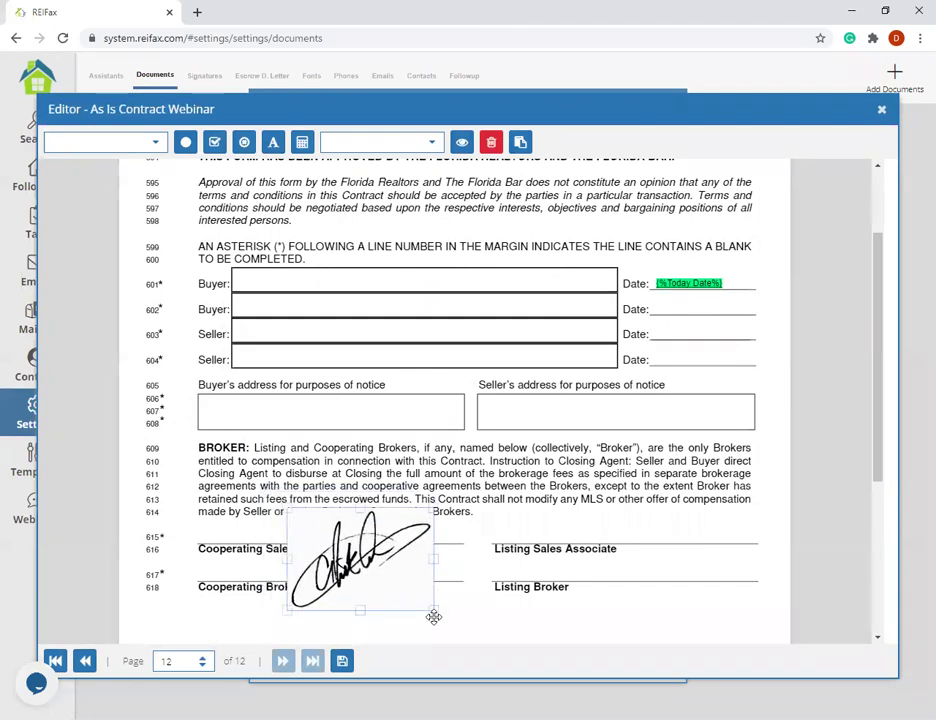
{"action": "left_click_drag", "start_coordinate": [432, 606], "coordinate": [411, 589]}
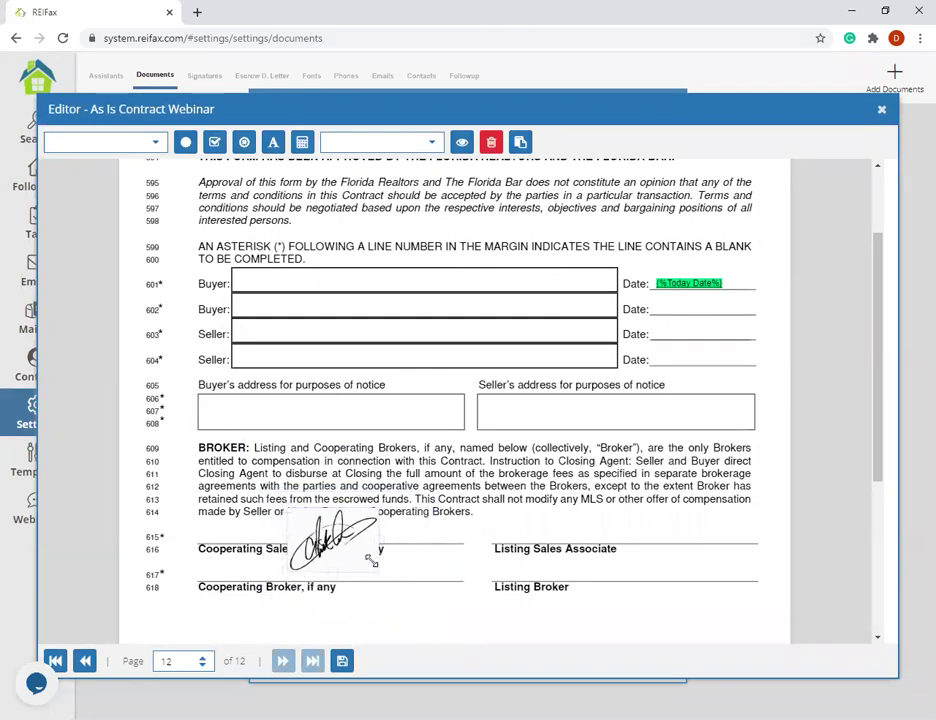
{"action": "left_click_drag", "start_coordinate": [376, 530], "coordinate": [463, 528]}
{"action": "scroll", "coordinate": [589, 485], "scroll_direction": "down", "scroll_amount": 2}
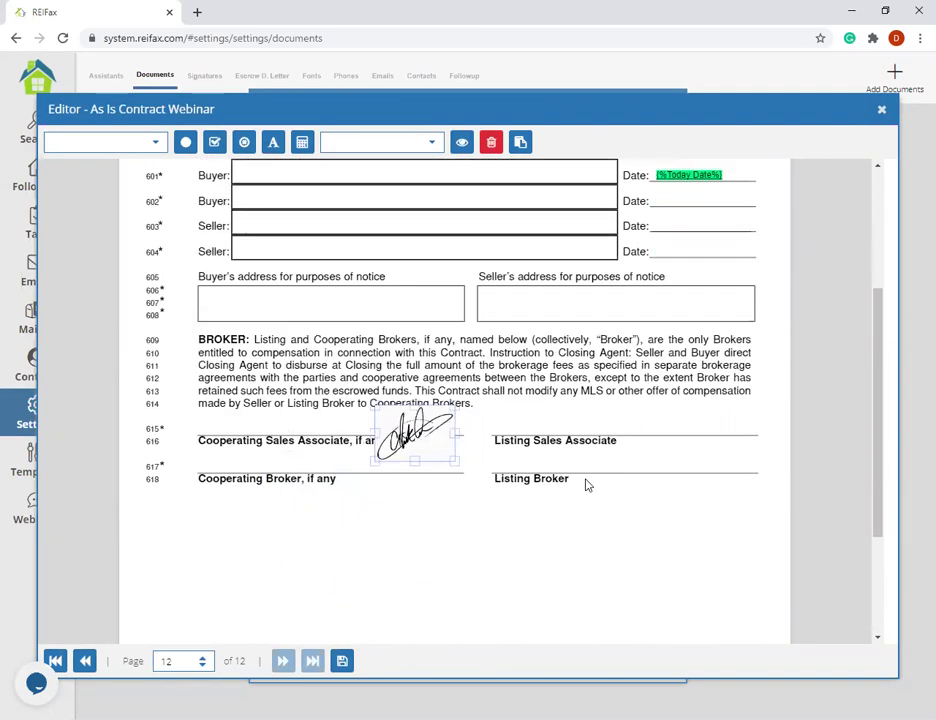
{"action": "scroll", "coordinate": [533, 502], "scroll_direction": "up", "scroll_amount": 1}
{"action": "mouse_move", "coordinate": [410, 468]}
{"action": "left_mouse_down"}
{"action": "mouse_move", "coordinate": [324, 495]}
{"action": "mouse_move", "coordinate": [330, 540]}
{"action": "mouse_move", "coordinate": [314, 553]}
{"action": "mouse_move", "coordinate": [313, 512]}
{"action": "mouse_move", "coordinate": [298, 478]}
{"action": "mouse_move", "coordinate": [302, 553]}
{"action": "left_mouse_up"}
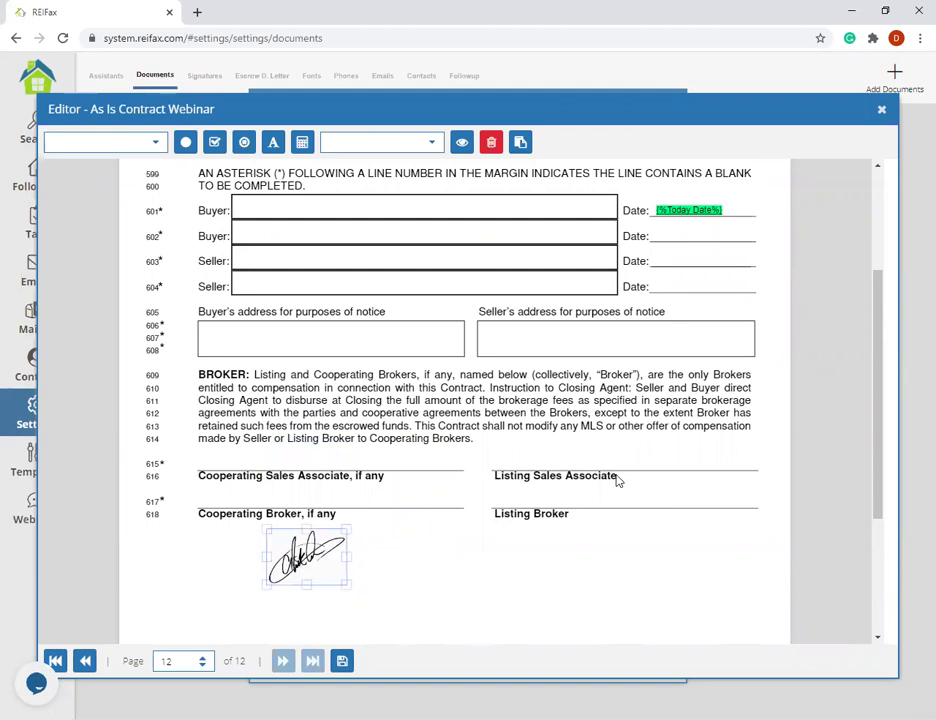
{"action": "scroll", "coordinate": [558, 480], "scroll_direction": "down", "scroll_amount": 3}
{"action": "mouse_move", "coordinate": [295, 381]}
{"action": "left_mouse_down"}
{"action": "mouse_move", "coordinate": [283, 431]}
{"action": "mouse_move", "coordinate": [255, 412]}
{"action": "left_mouse_up"}
{"action": "mouse_move", "coordinate": [315, 403]}
{"action": "left_mouse_down"}
{"action": "mouse_move", "coordinate": [384, 455]}
{"action": "mouse_move", "coordinate": [340, 420]}
{"action": "mouse_move", "coordinate": [357, 418]}
{"action": "left_mouse_up"}
- Save the changes made on page 12
{"action": "scroll", "coordinate": [562, 622], "scroll_direction": "up", "scroll_amount": 6}
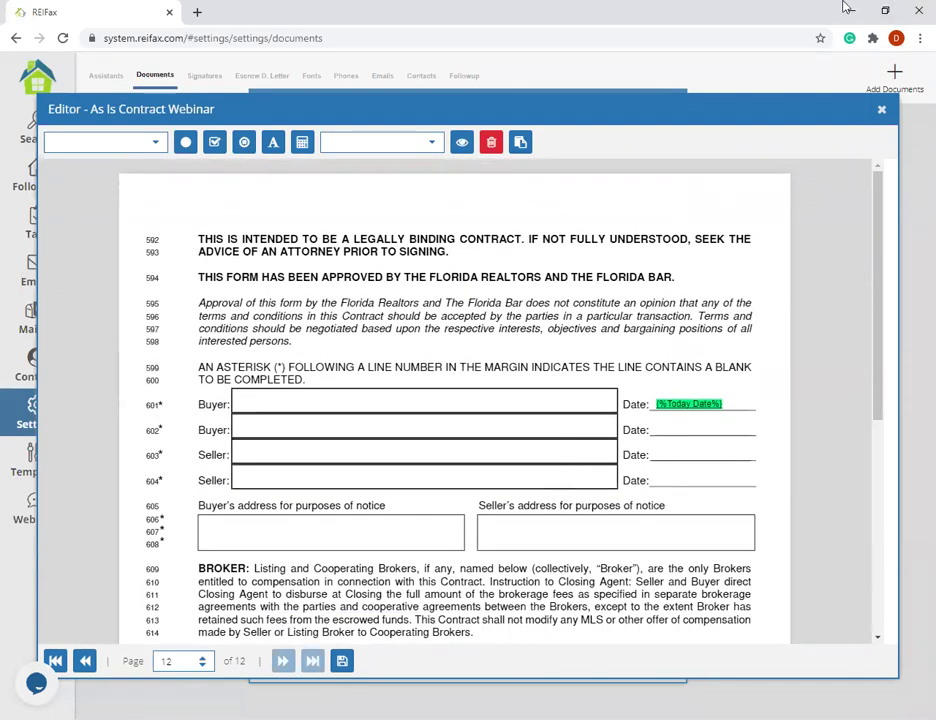
{"action": "scroll", "coordinate": [446, 505], "scroll_direction": "down", "scroll_amount": 2}
{"action": "scroll", "coordinate": [446, 505], "scroll_direction": "down", "scroll_amount": 4}
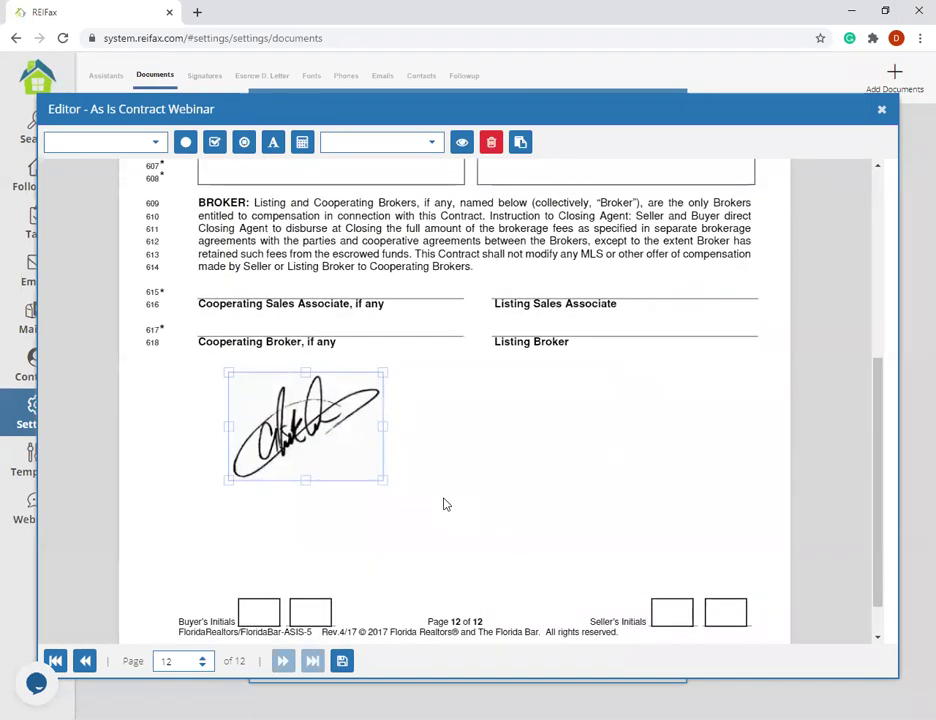
{"action": "scroll", "coordinate": [446, 505], "scroll_direction": "up", "scroll_amount": 7}
{"action": "scroll", "coordinate": [366, 589], "scroll_direction": "down", "scroll_amount": 7}
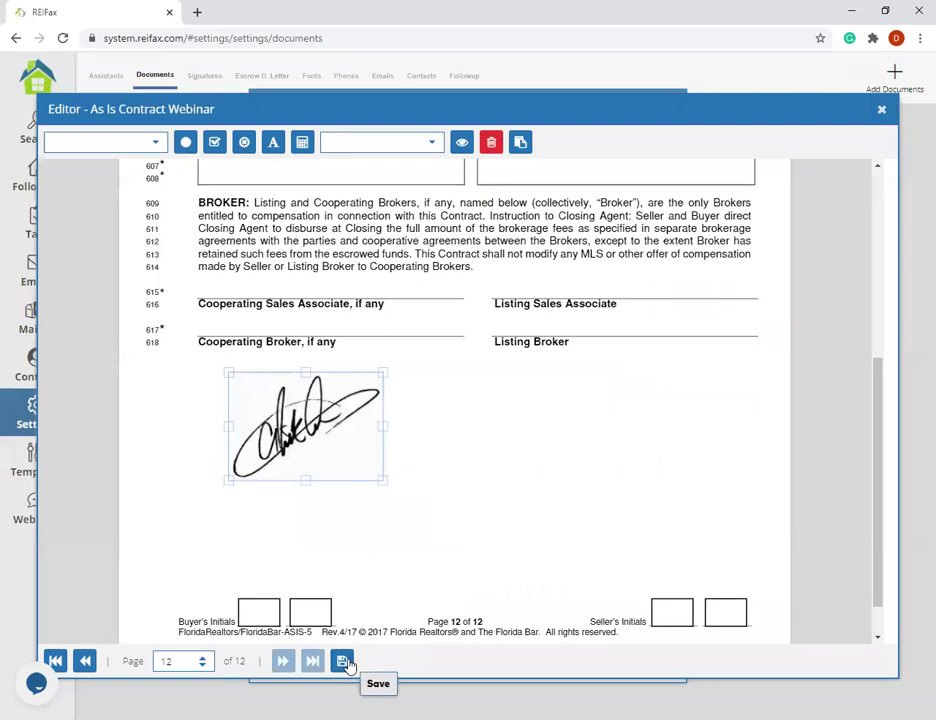
{"action": "left_click", "coordinate": [343, 661]}
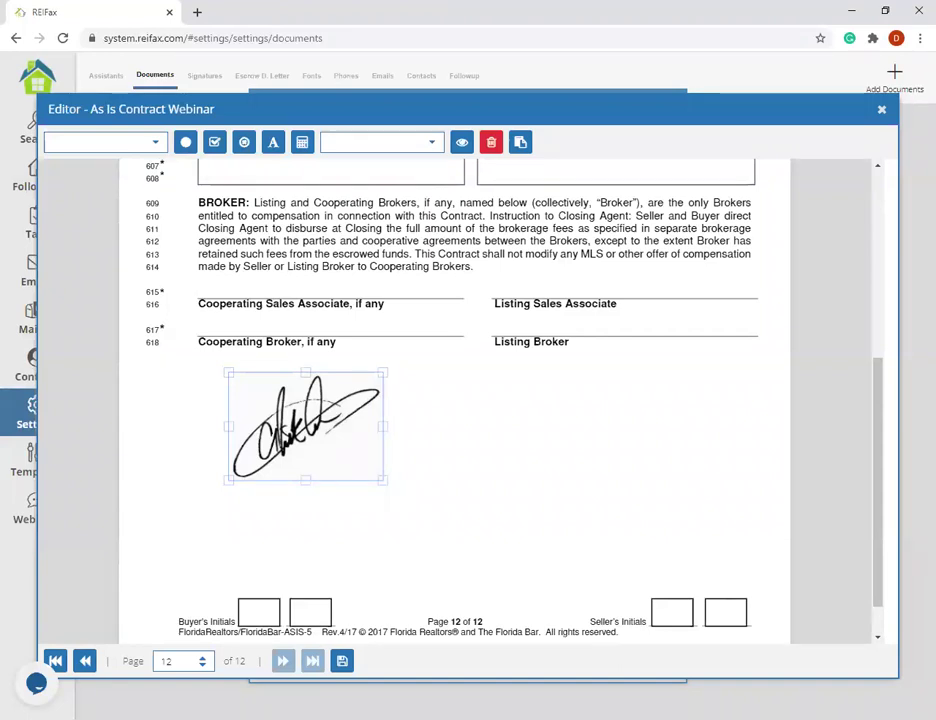
- Close the contract editor and switch Options 1 and 2 between seller and buyer
{"action": "left_click", "coordinate": [428, 547]}
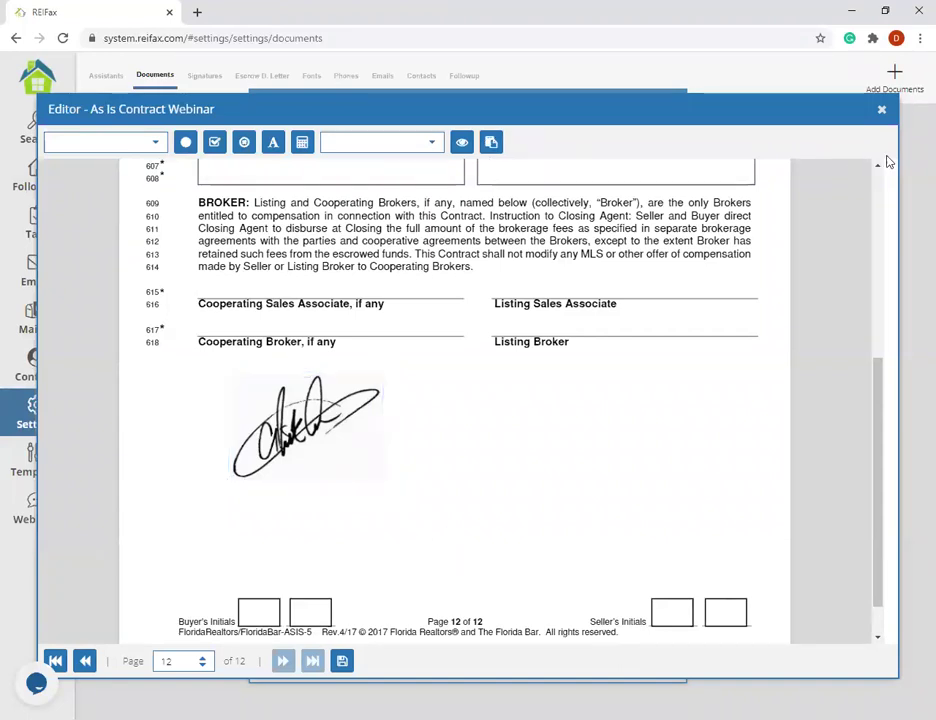
{"action": "left_click", "coordinate": [881, 109]}
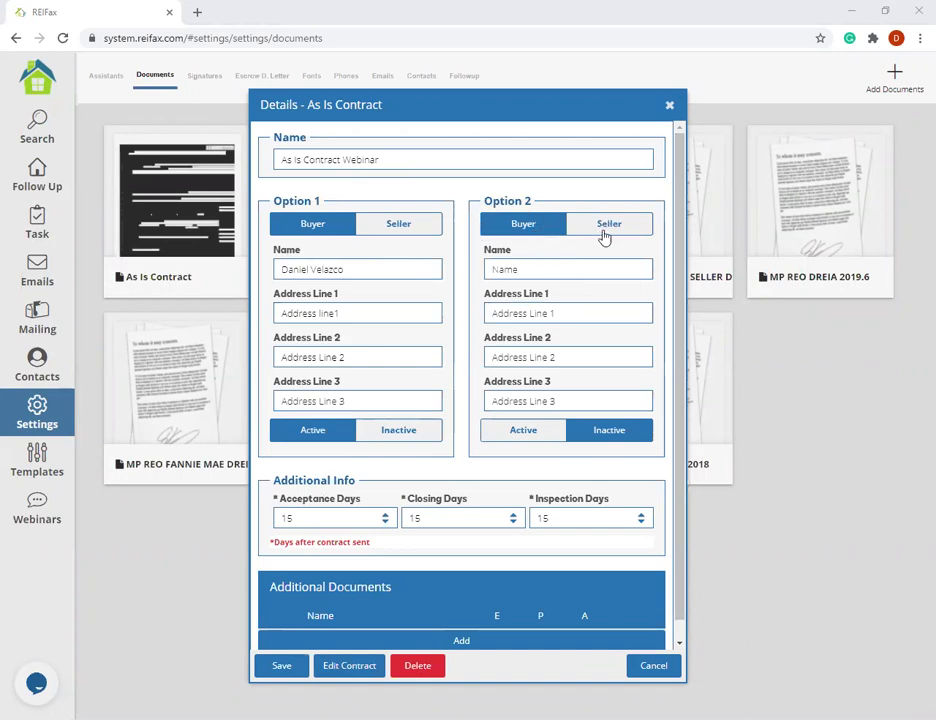
{"action": "left_click", "coordinate": [594, 226]}
{"action": "left_click", "coordinate": [555, 231]}
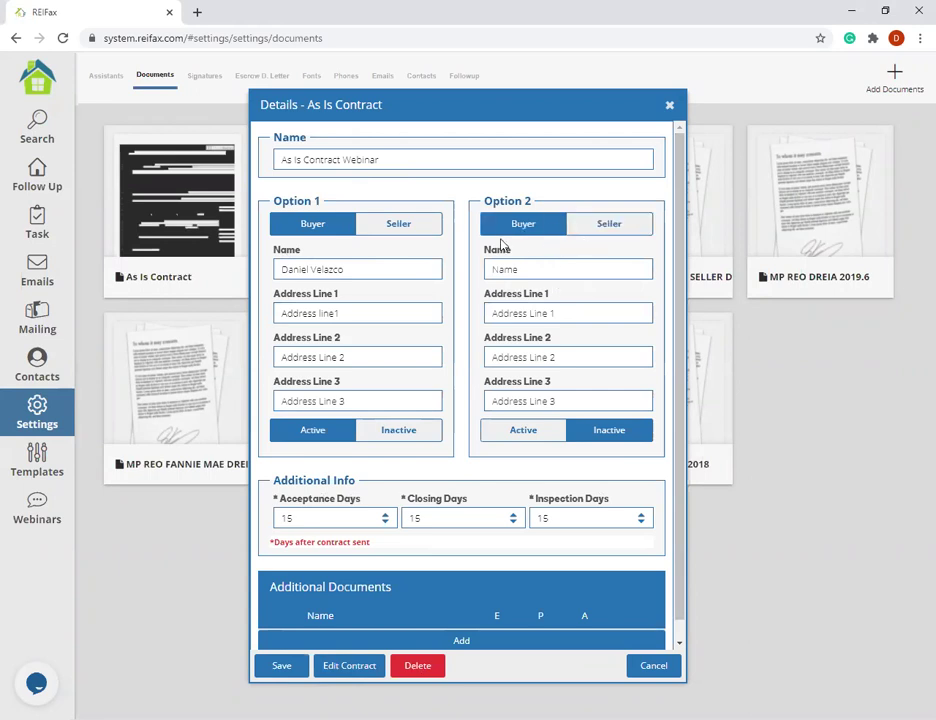
{"action": "left_click", "coordinate": [524, 271]}
{"action": "left_click", "coordinate": [419, 232]}
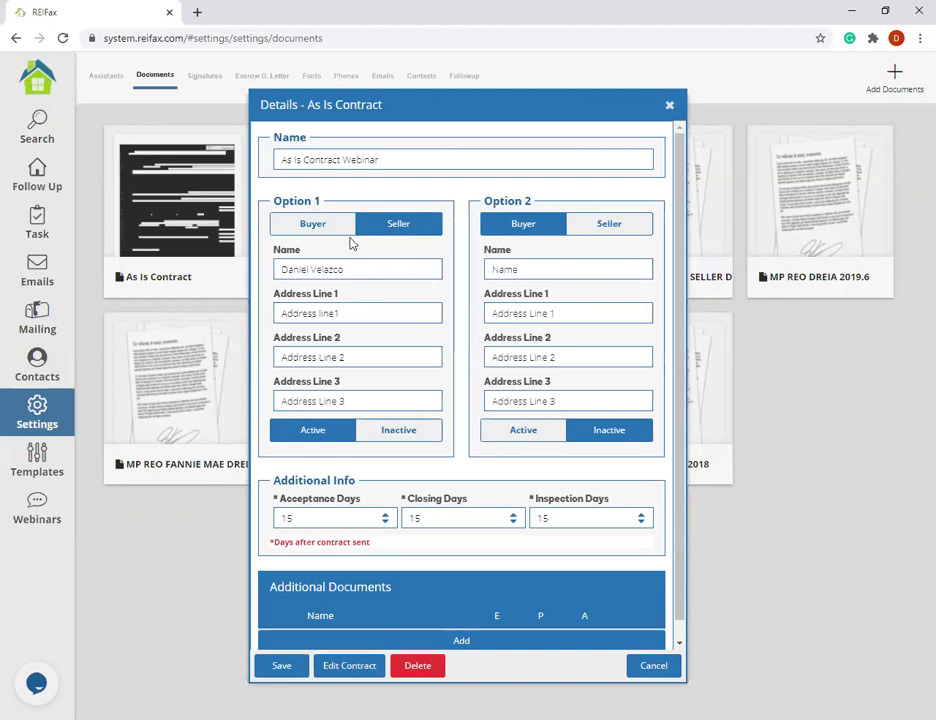
{"action": "left_click", "coordinate": [300, 223]}
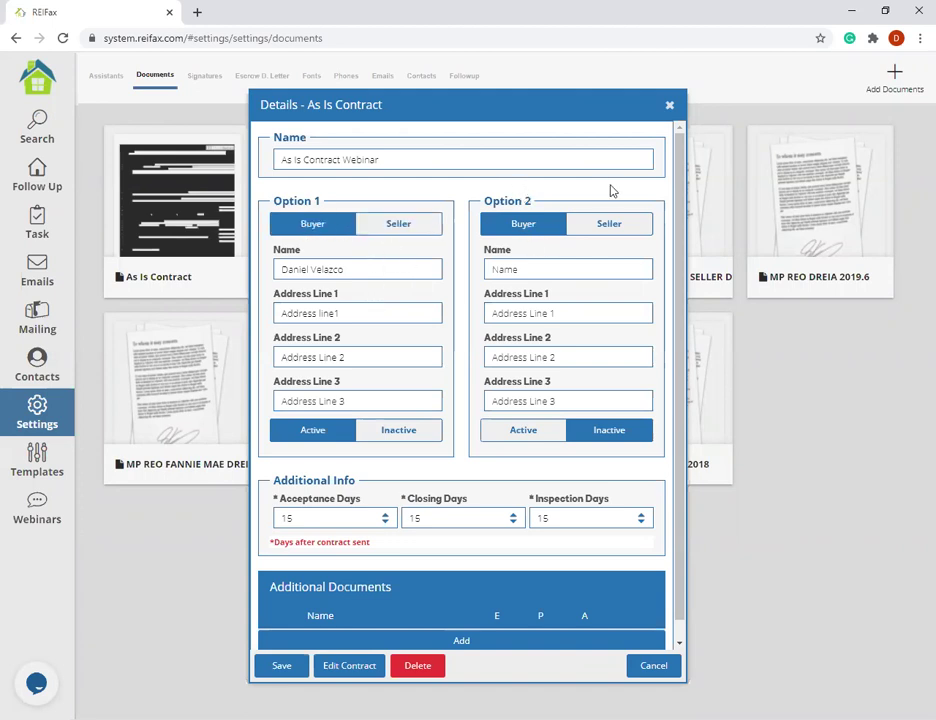
- Enter 'Company Name' for Option 2, reactivate Option 1, then open the second As Is Contract
{"action": "left_click", "coordinate": [566, 263]}
{"action": "type", "text": "Company Name"}
{"action": "left_click", "coordinate": [523, 438]}
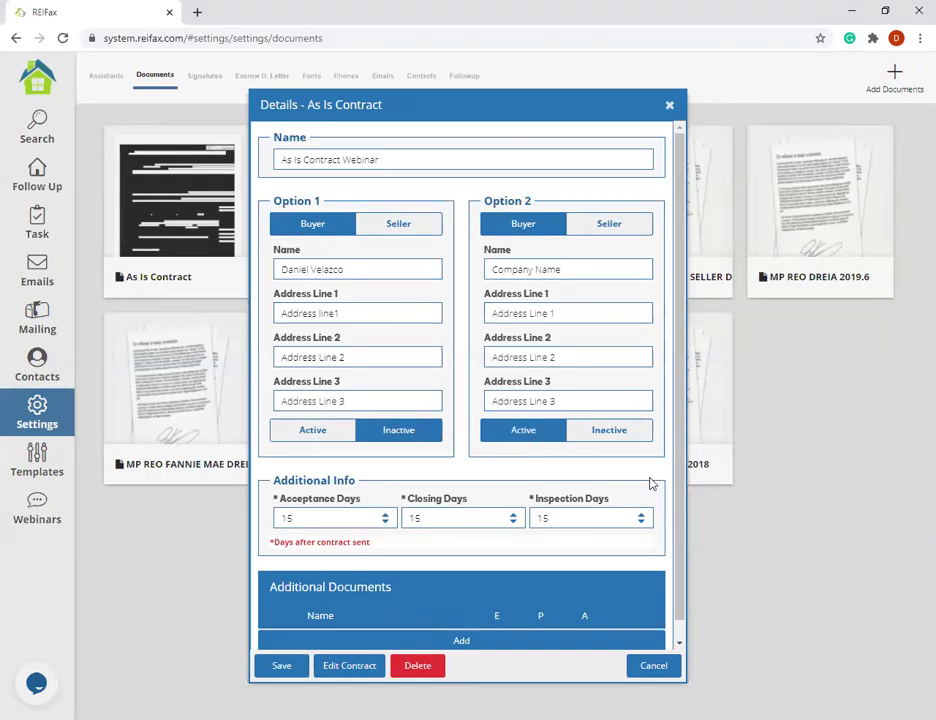
{"action": "left_click", "coordinate": [318, 443]}
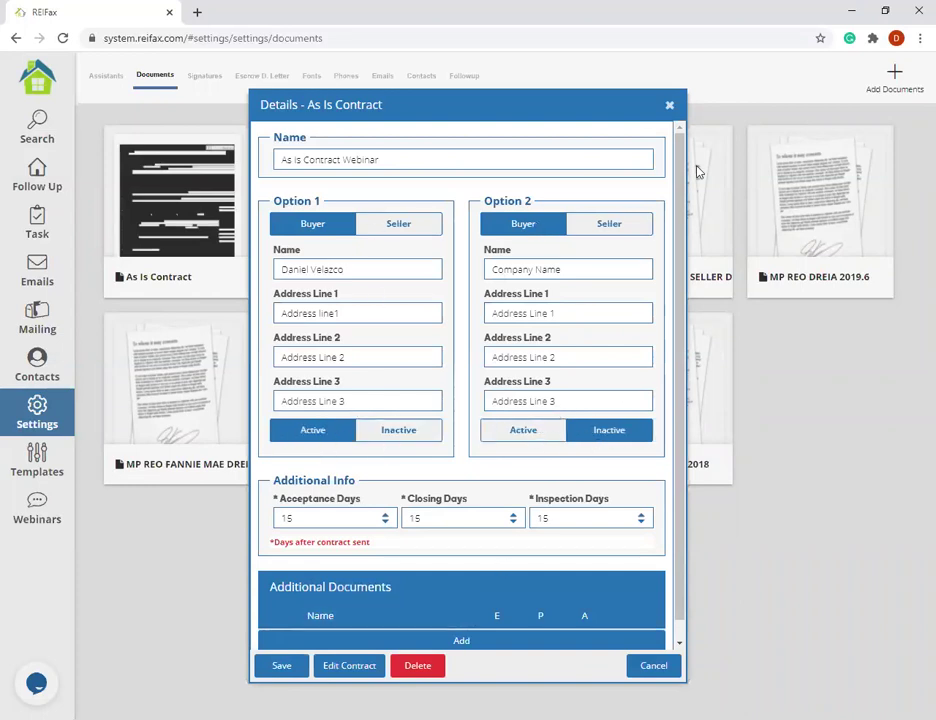
{"action": "left_click", "coordinate": [664, 105]}
{"action": "left_click", "coordinate": [361, 200]}
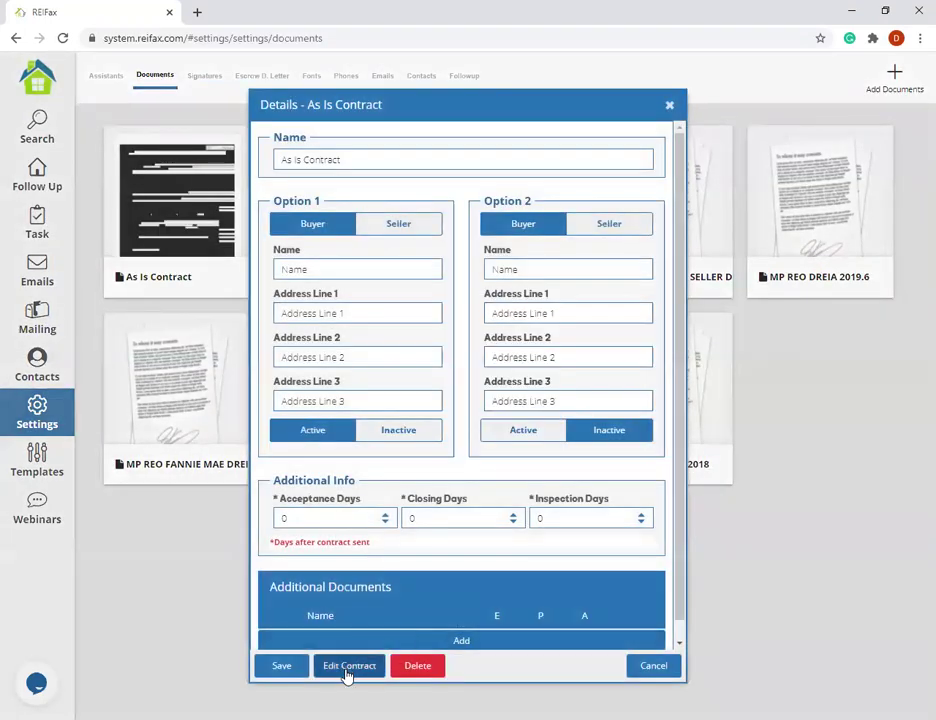
- Open the second contract in the editor, view the saved templates, then close the editor and details
{"action": "left_click", "coordinate": [347, 666]}
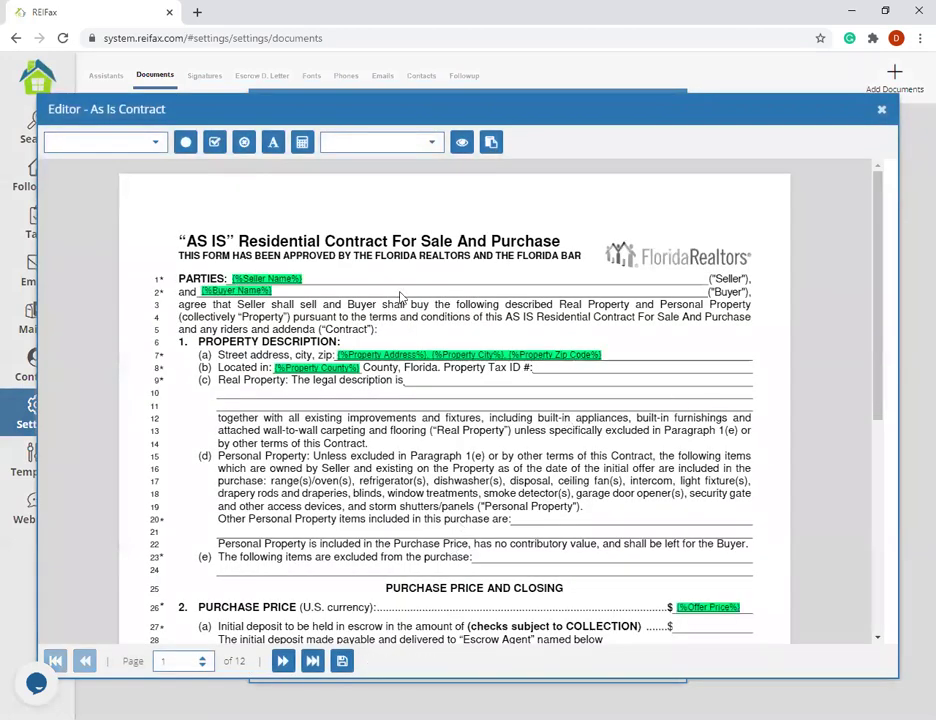
{"action": "scroll", "coordinate": [392, 320], "scroll_direction": "down", "scroll_amount": 5}
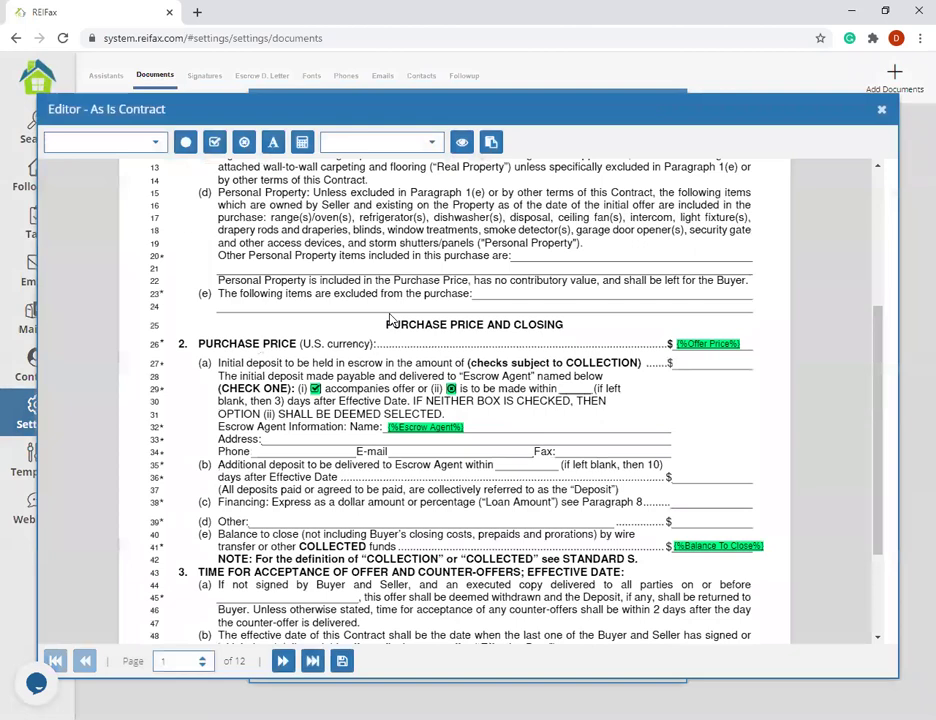
{"action": "scroll", "coordinate": [392, 360], "scroll_direction": "up", "scroll_amount": 5}
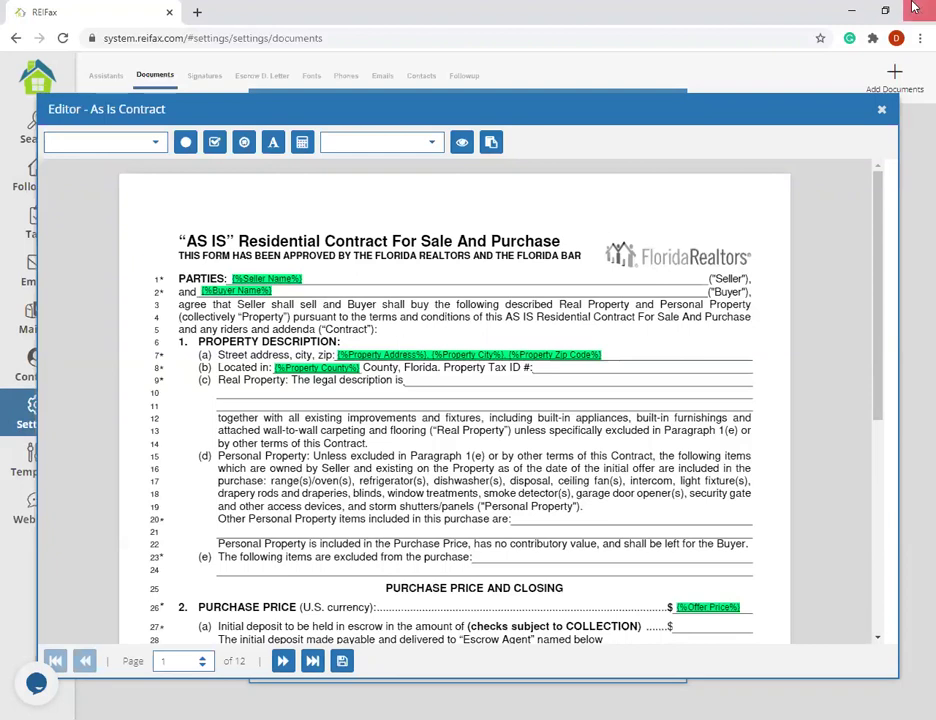
{"action": "left_click", "coordinate": [492, 143]}
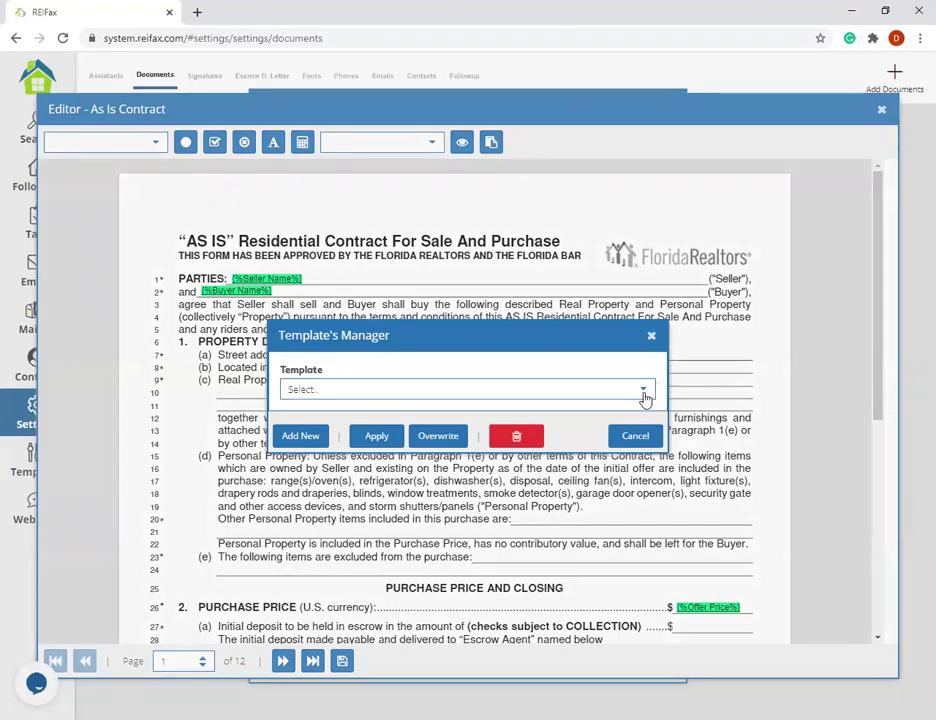
{"action": "left_click", "coordinate": [645, 398]}
{"action": "left_click", "coordinate": [651, 335]}
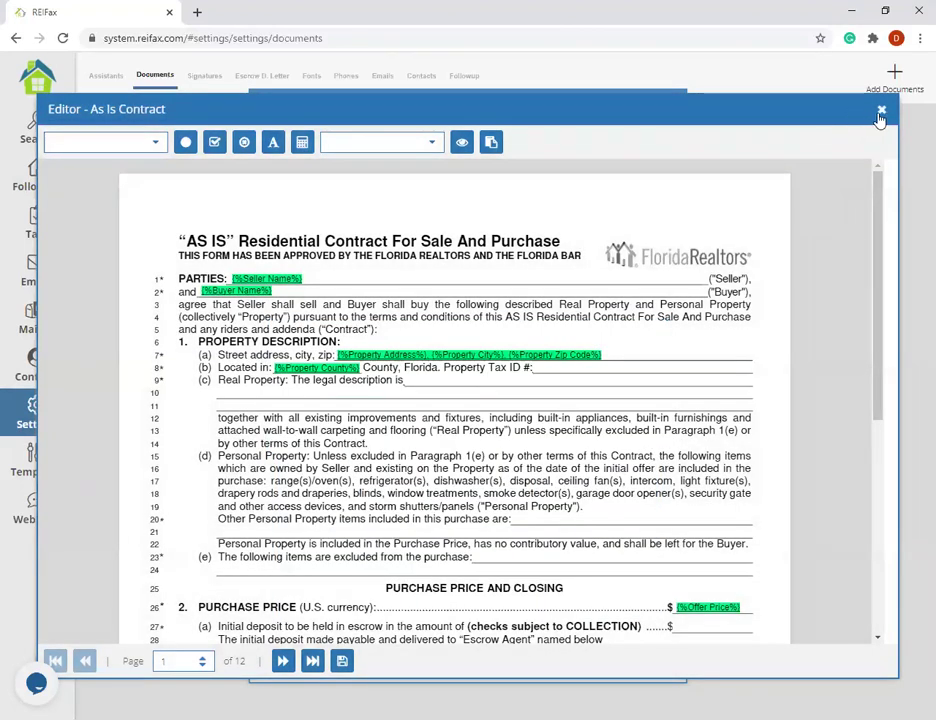
{"action": "left_click", "coordinate": [880, 112]}
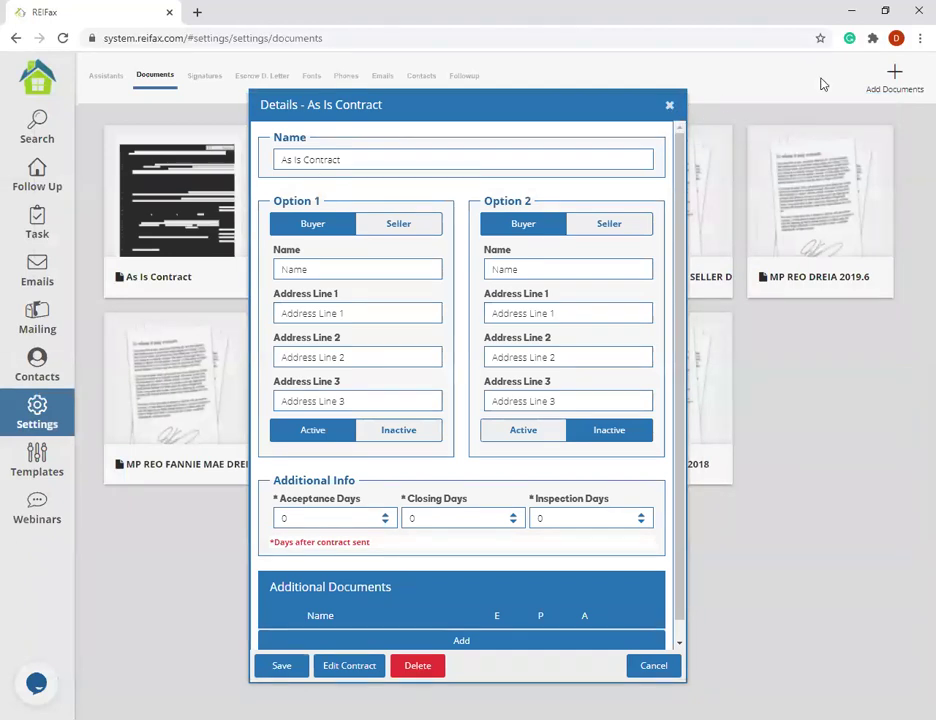
{"action": "left_click", "coordinate": [669, 104]}
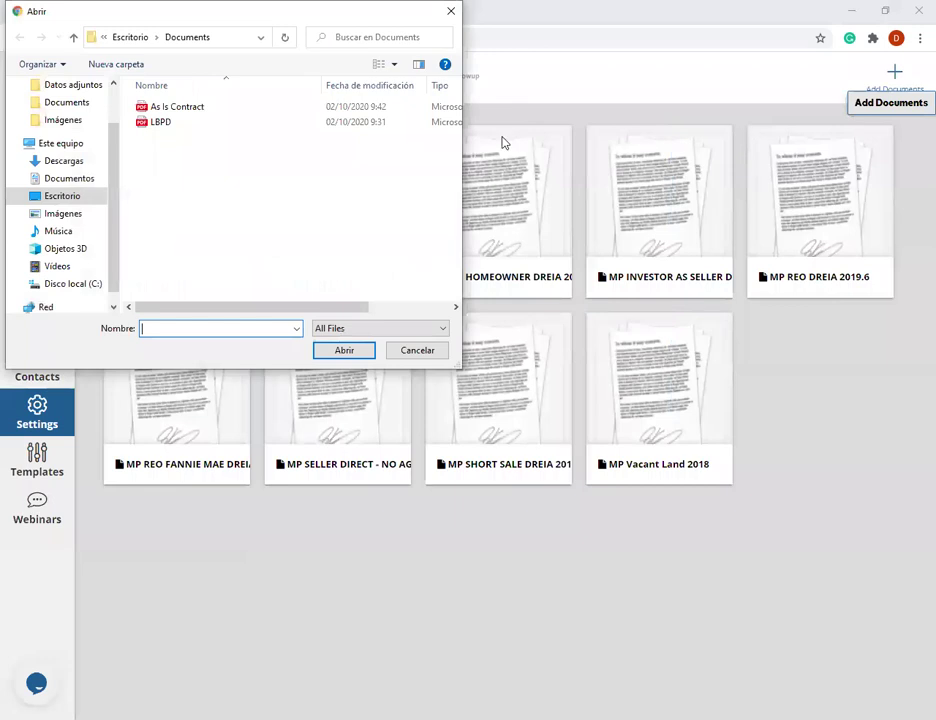
- Upload the As Is Contract PDF, agree to the terms, and open the new contract's details
{"action": "left_click", "coordinate": [172, 106]}
{"action": "left_click", "coordinate": [335, 358]}
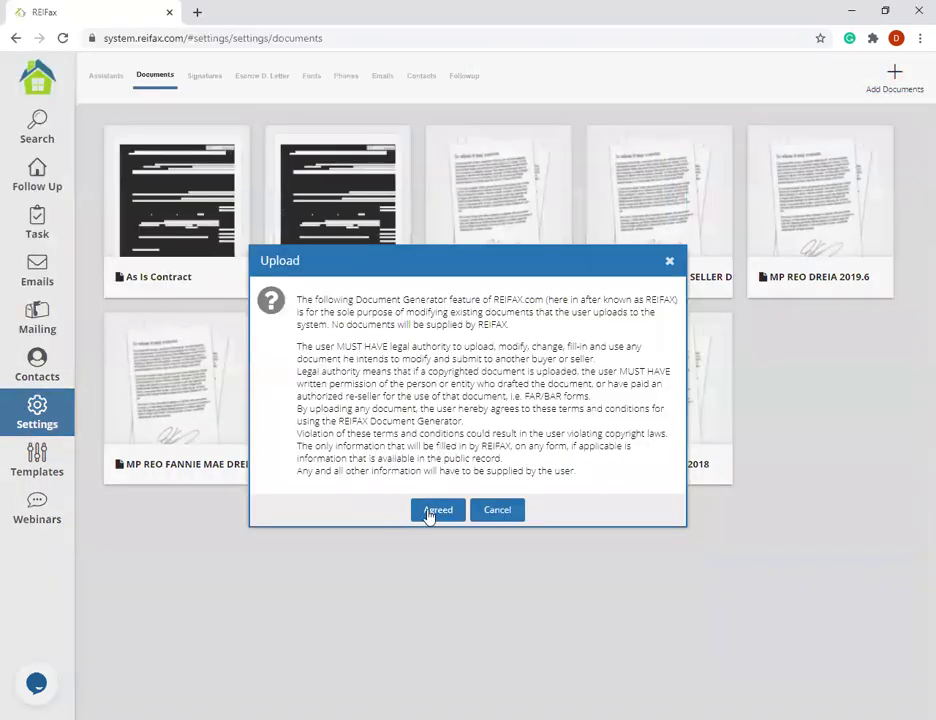
{"action": "left_click", "coordinate": [430, 511]}
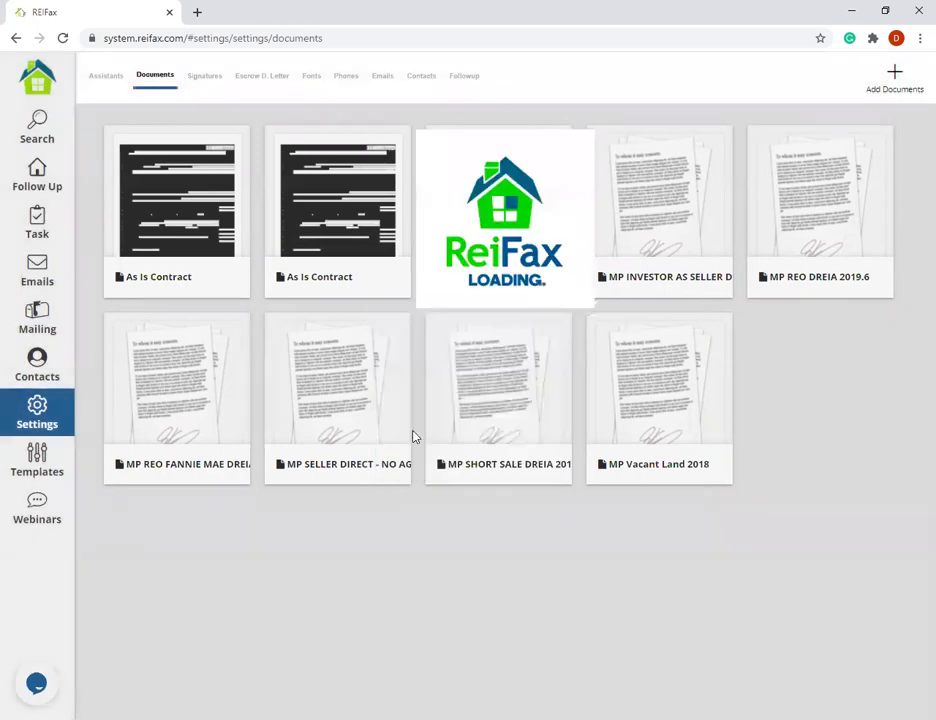
{"action": "left_click", "coordinate": [304, 196]}
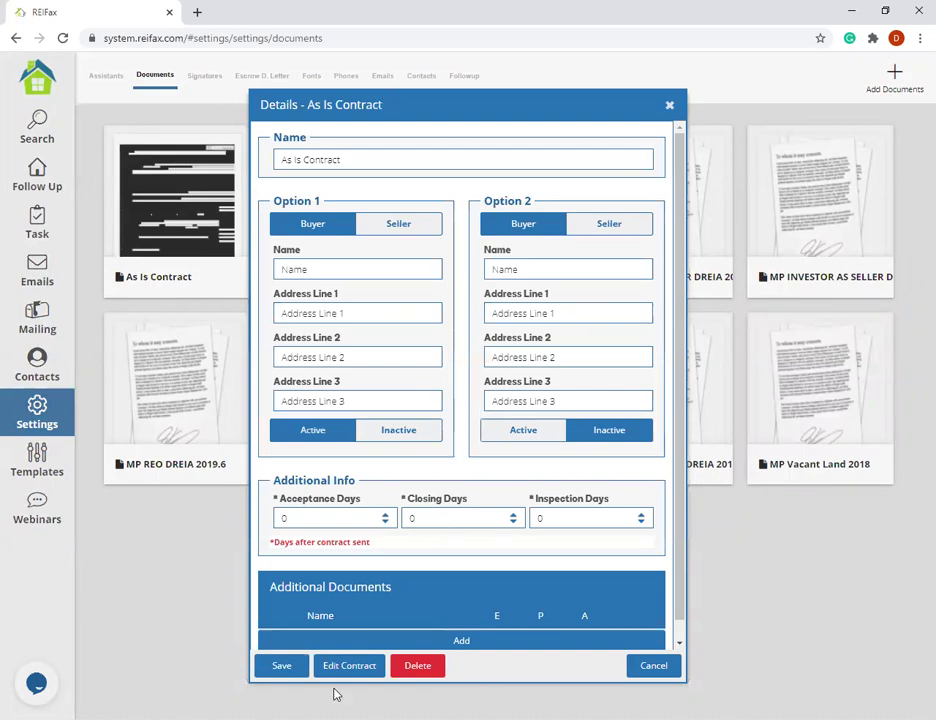
- Open the new contract in the editor and apply the Reifax General template to it
{"action": "left_click", "coordinate": [363, 667]}
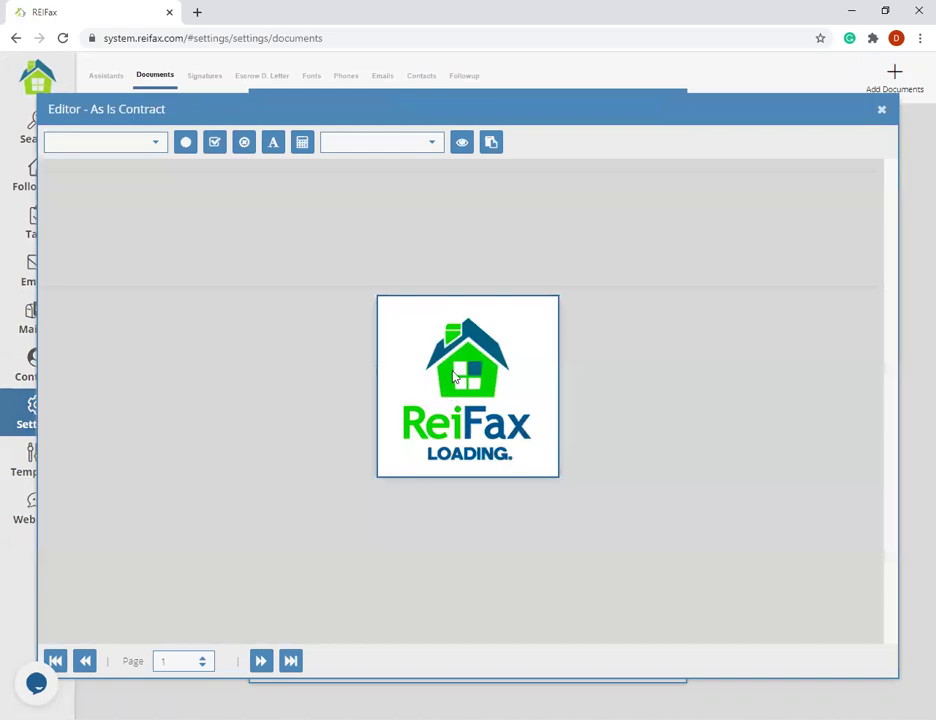
{"action": "scroll", "coordinate": [452, 421], "scroll_direction": "down", "scroll_amount": 4}
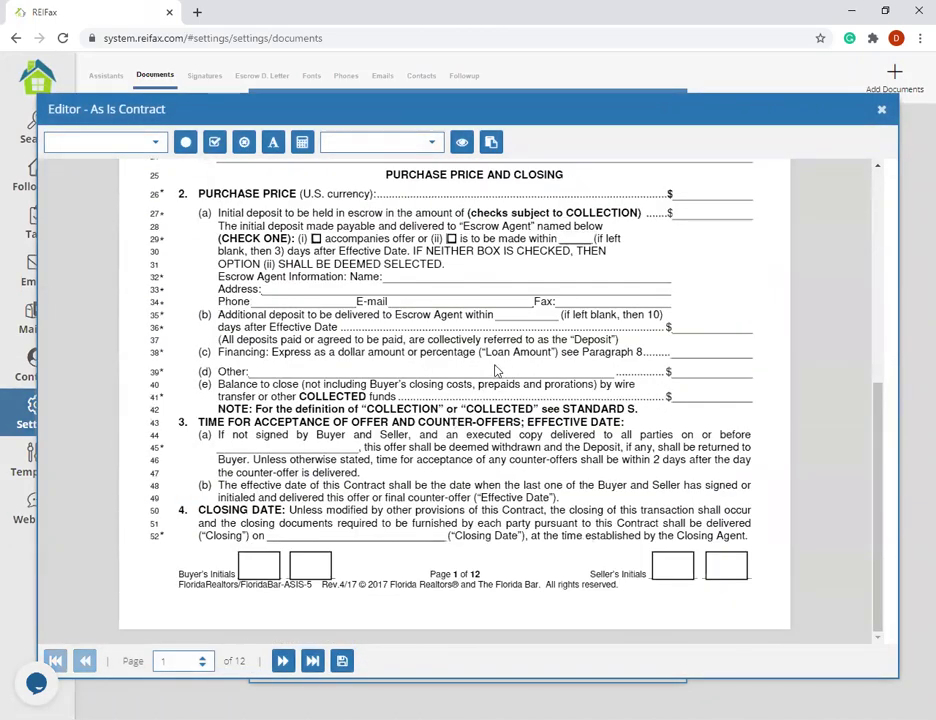
{"action": "scroll", "coordinate": [488, 162], "scroll_direction": "up", "scroll_amount": 4}
{"action": "left_click", "coordinate": [491, 142]}
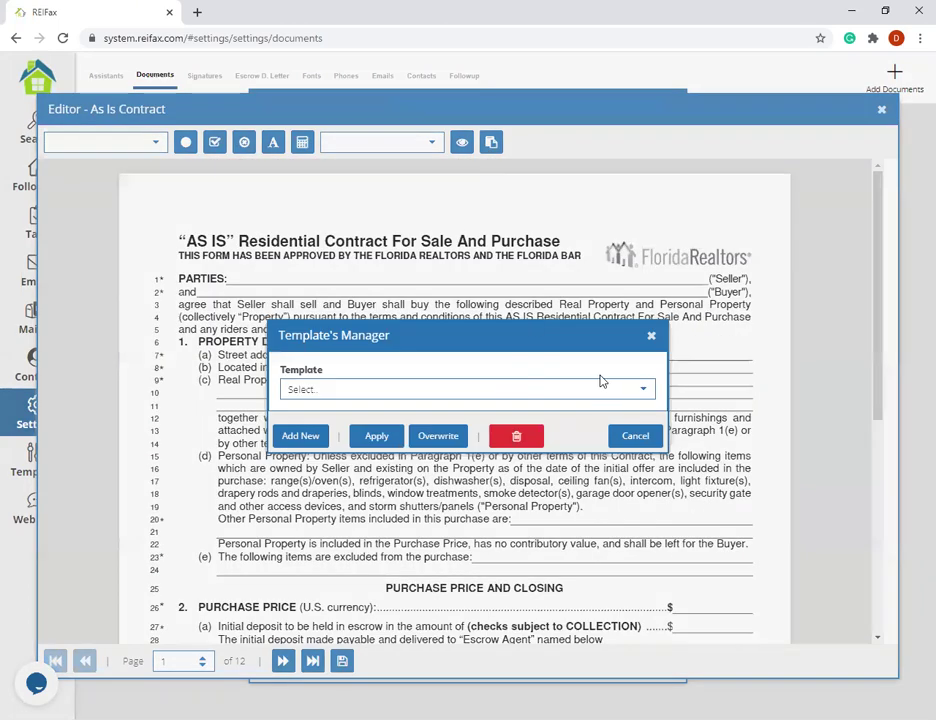
{"action": "left_click", "coordinate": [643, 390]}
{"action": "scroll", "coordinate": [437, 451], "scroll_direction": "down", "scroll_amount": 3}
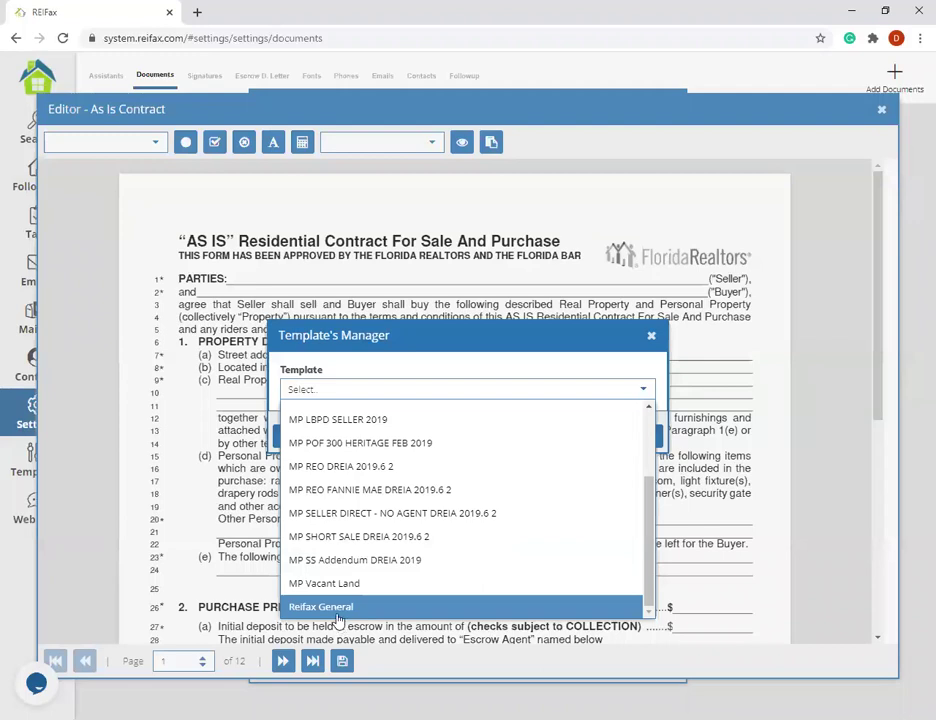
{"action": "left_click", "coordinate": [339, 612]}
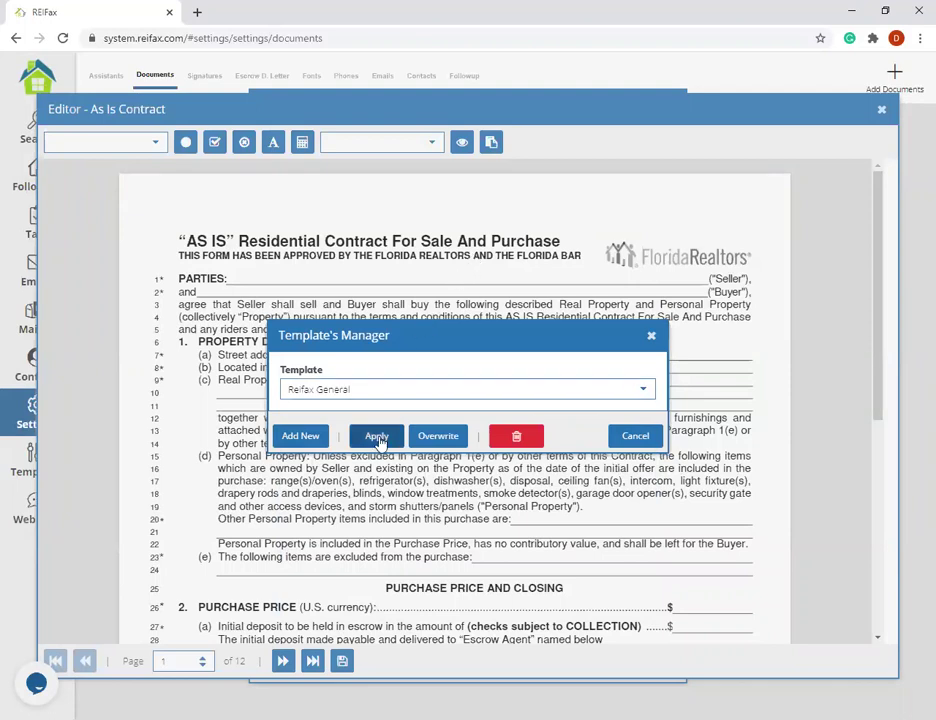
{"action": "left_click", "coordinate": [376, 437]}
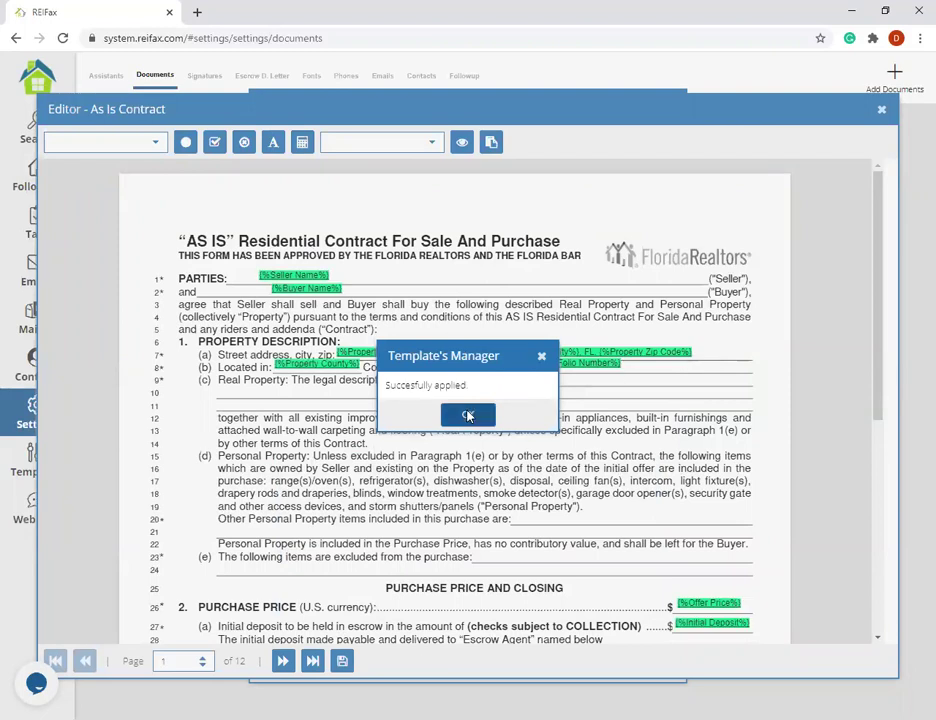
- Align the Buyer Name, Offer Price and Public Records description fields on their lines
{"action": "left_click", "coordinate": [470, 414]}
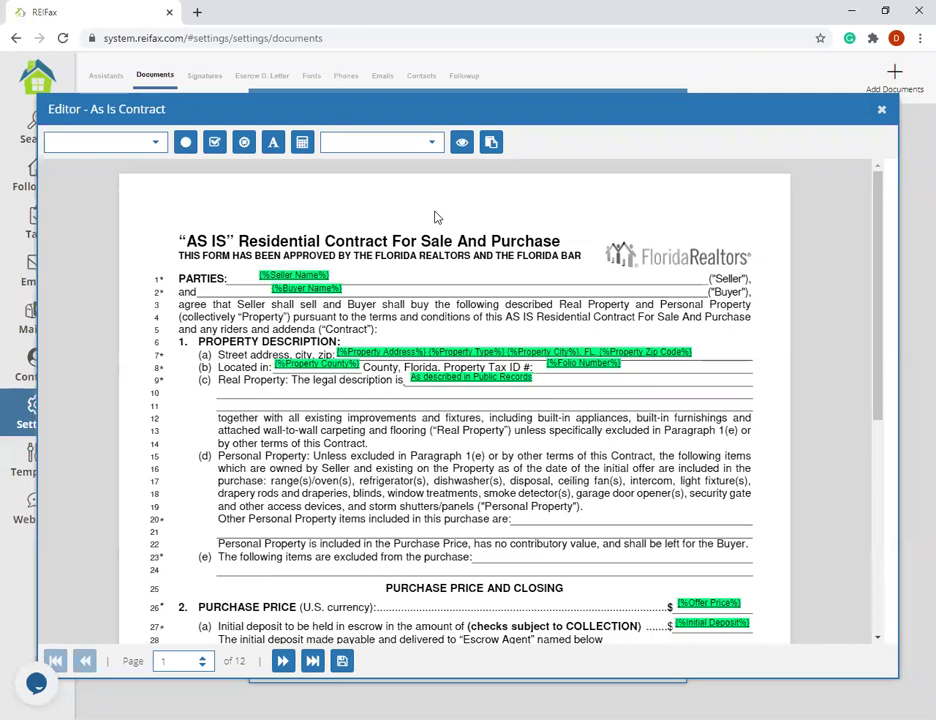
{"action": "left_click_drag", "start_coordinate": [299, 289], "coordinate": [250, 280]}
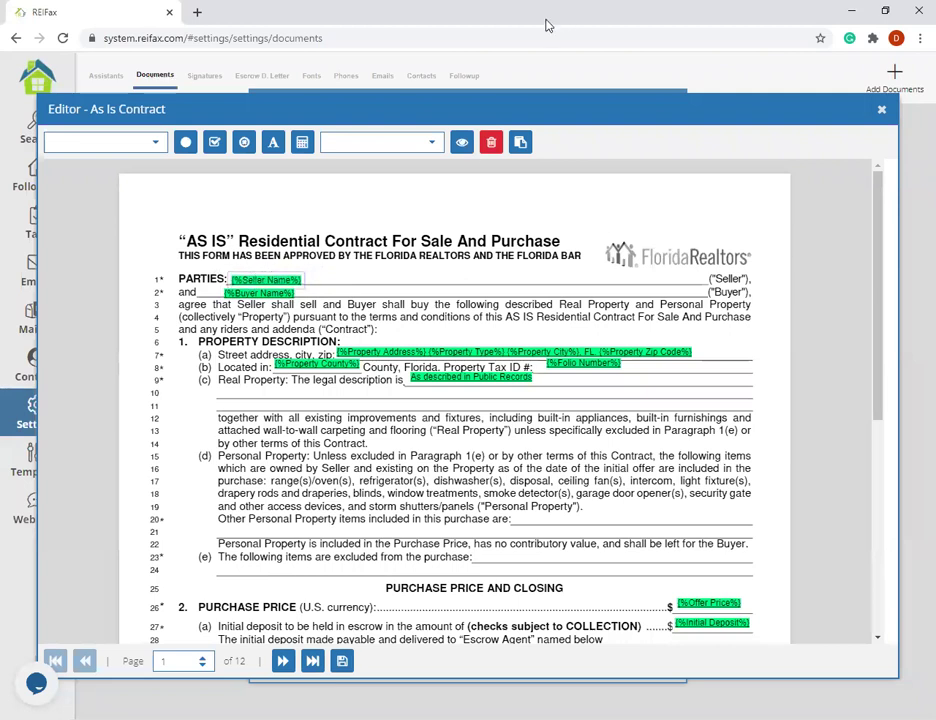
{"action": "scroll", "coordinate": [520, 400], "scroll_direction": "down", "scroll_amount": 1}
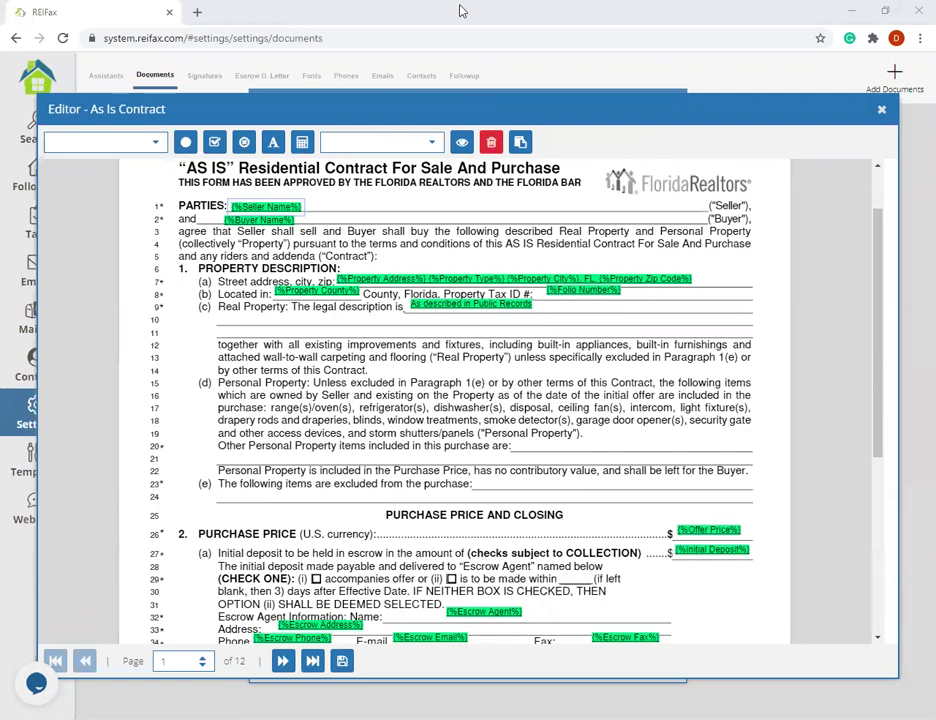
{"action": "left_click_drag", "start_coordinate": [695, 533], "coordinate": [703, 536]}
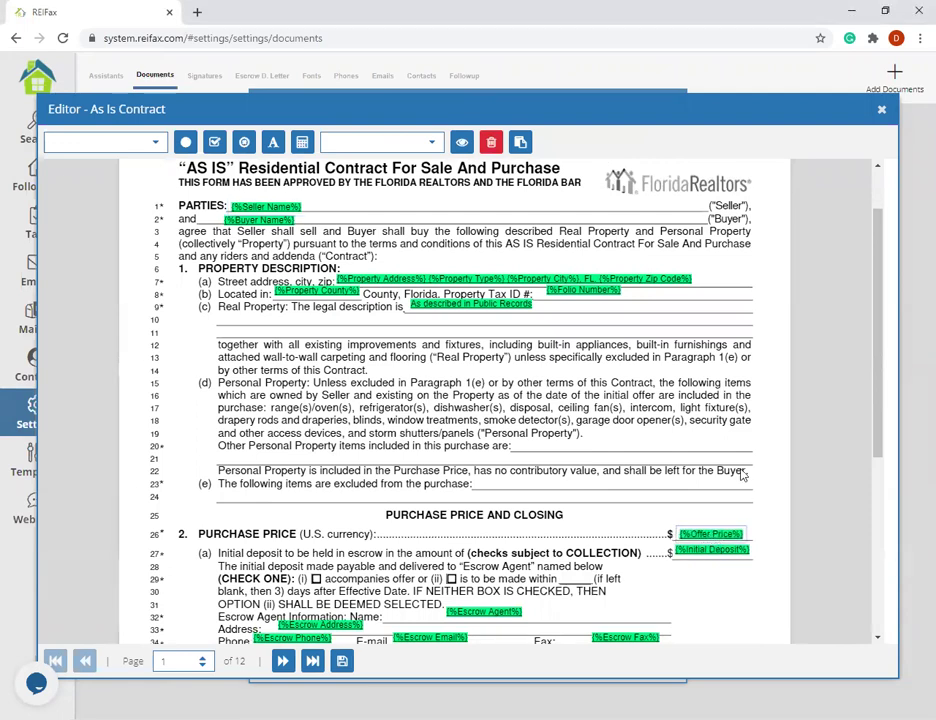
{"action": "scroll", "coordinate": [705, 540], "scroll_direction": "down", "scroll_amount": 3}
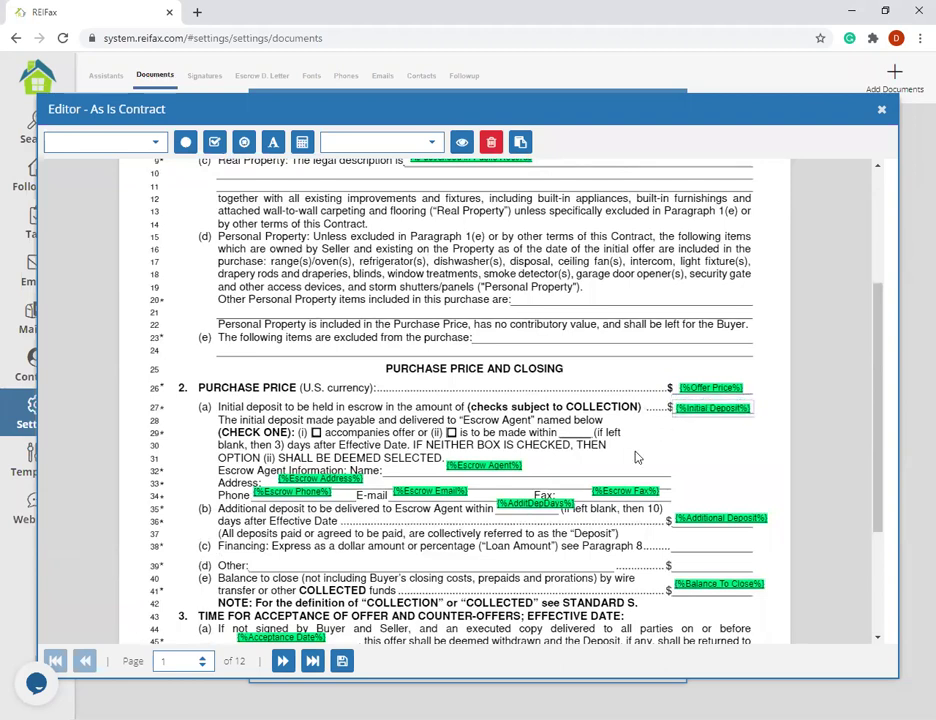
{"action": "scroll", "coordinate": [497, 372], "scroll_direction": "up", "scroll_amount": 5}
{"action": "left_click_drag", "start_coordinate": [497, 372], "coordinate": [497, 376]}
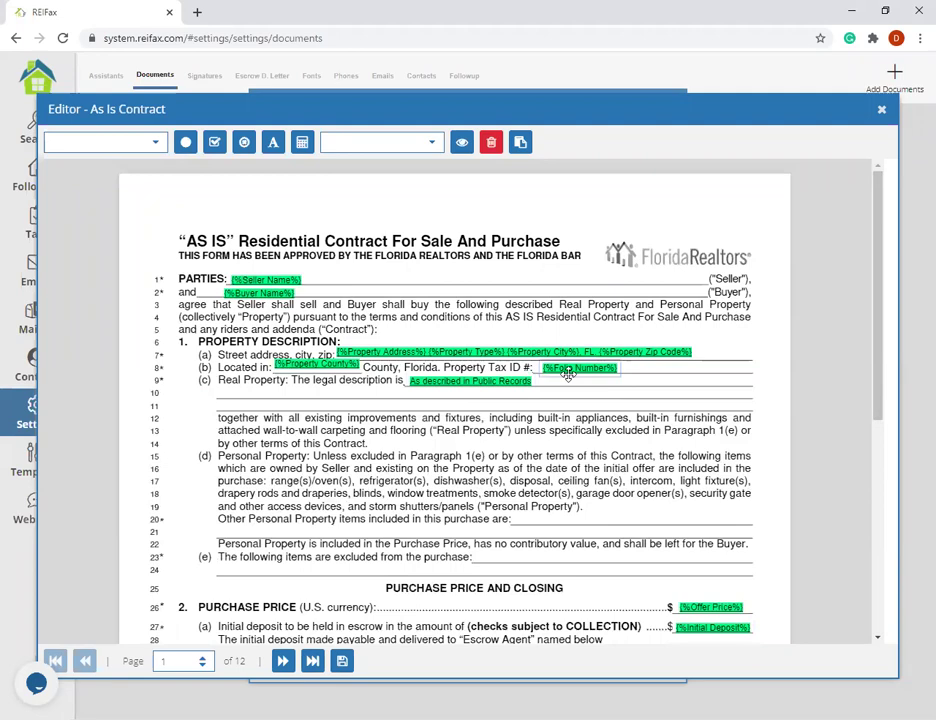
- Move the Escrow Agent and Escrow Address fields onto their lines and close the editor
{"action": "scroll", "coordinate": [806, 425], "scroll_direction": "down", "scroll_amount": 4}
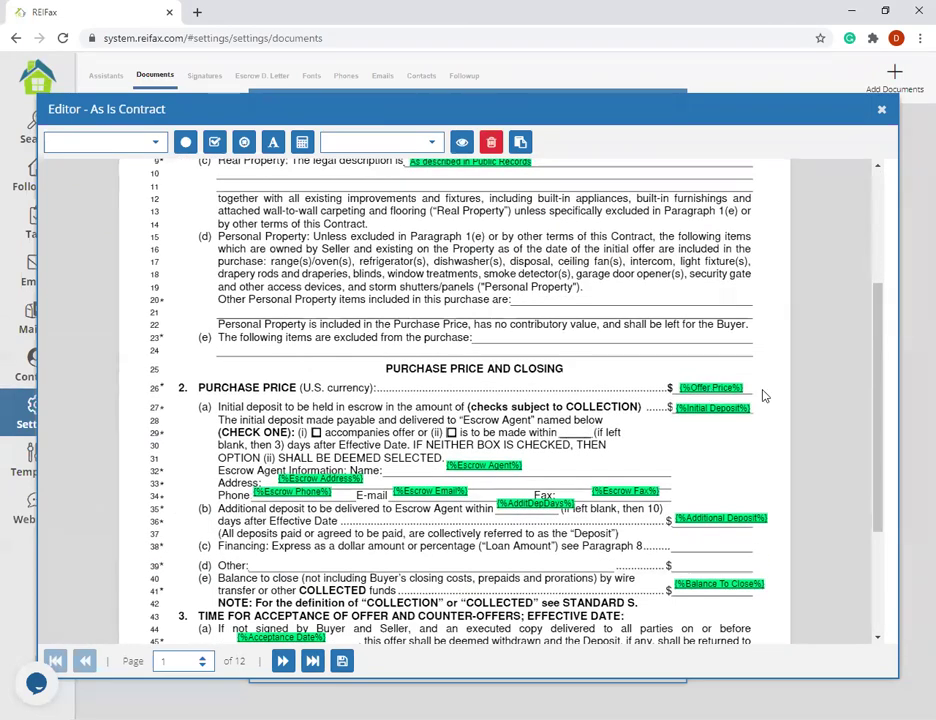
{"action": "scroll", "coordinate": [750, 380], "scroll_direction": "down", "scroll_amount": 3}
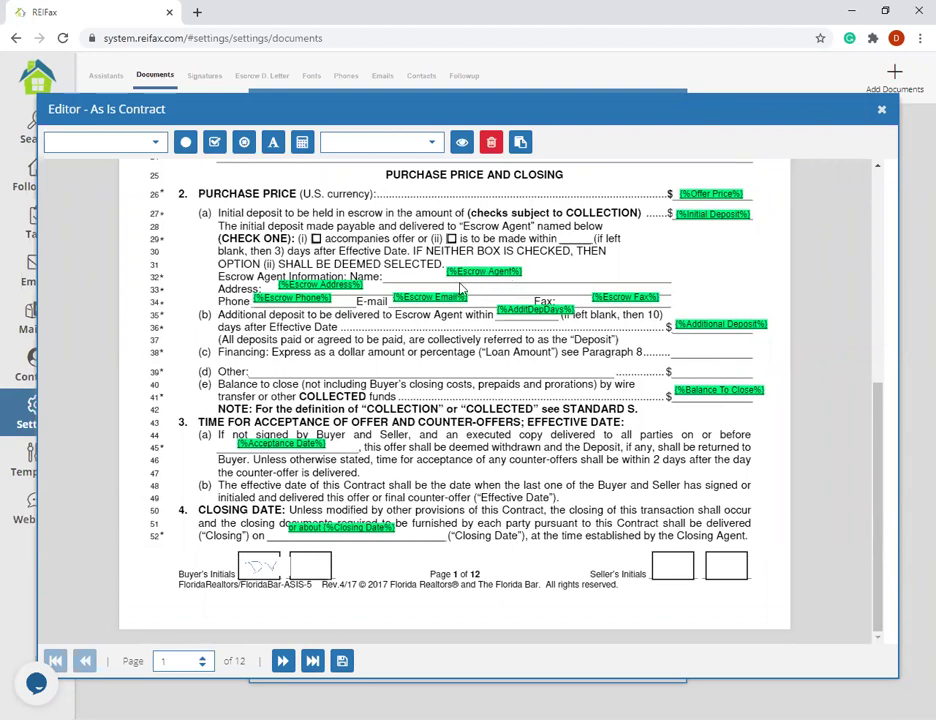
{"action": "left_click_drag", "start_coordinate": [468, 273], "coordinate": [415, 278]}
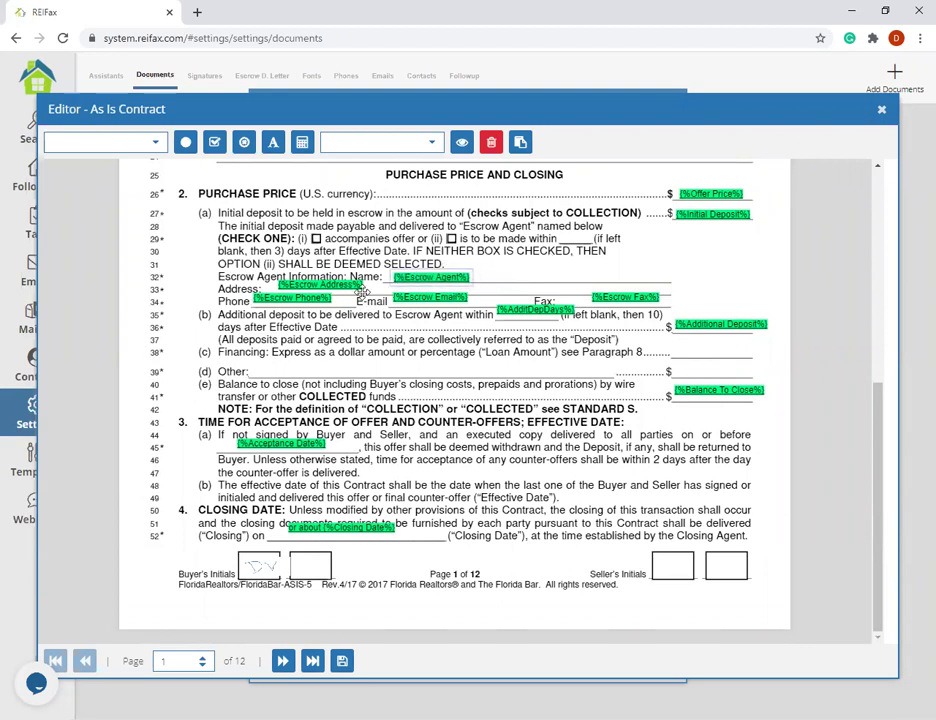
{"action": "left_click_drag", "start_coordinate": [349, 286], "coordinate": [325, 305]}
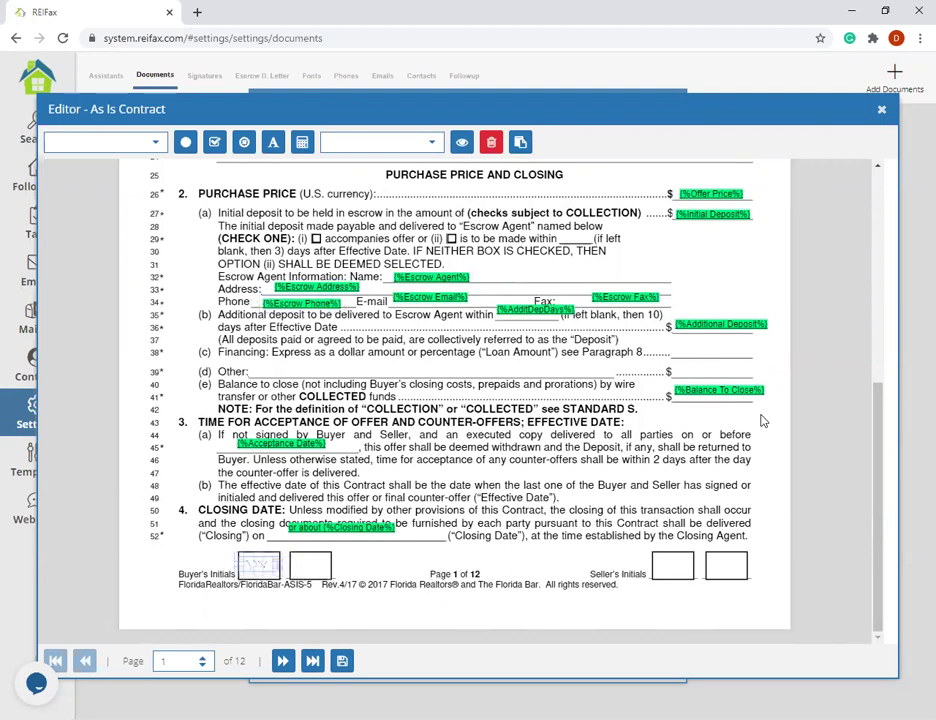
{"action": "scroll", "coordinate": [318, 306], "scroll_direction": "up", "scroll_amount": 5}
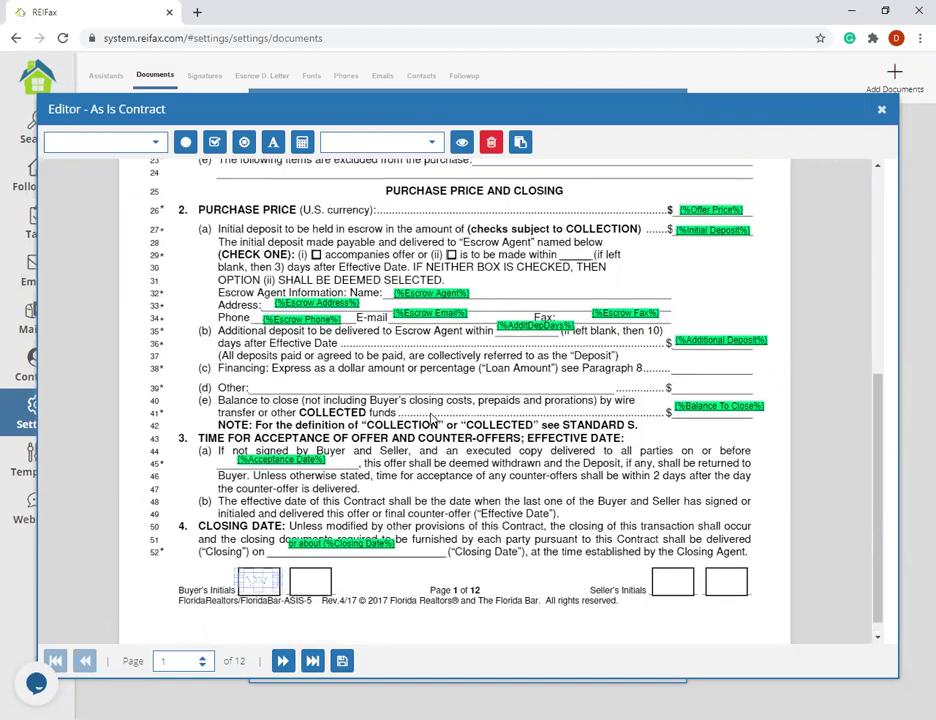
{"action": "scroll", "coordinate": [432, 420], "scroll_direction": "down", "scroll_amount": 5}
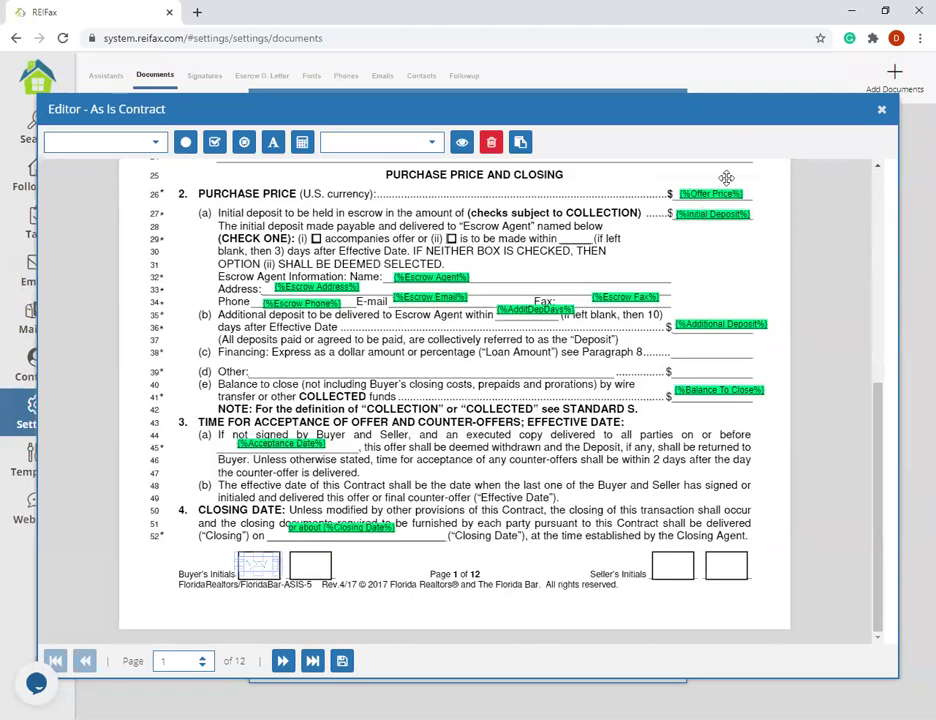
{"action": "left_click", "coordinate": [881, 109]}
- Open the second As Is Contract in the editor
{"action": "left_click", "coordinate": [669, 104]}
{"action": "left_click", "coordinate": [381, 183]}
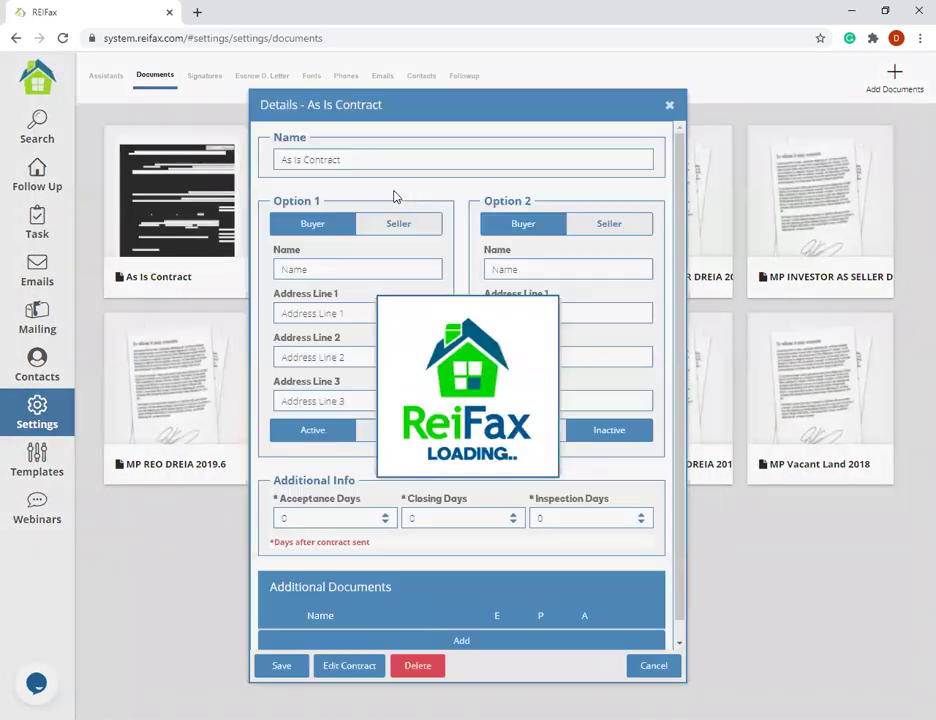
{"action": "left_click", "coordinate": [366, 668]}
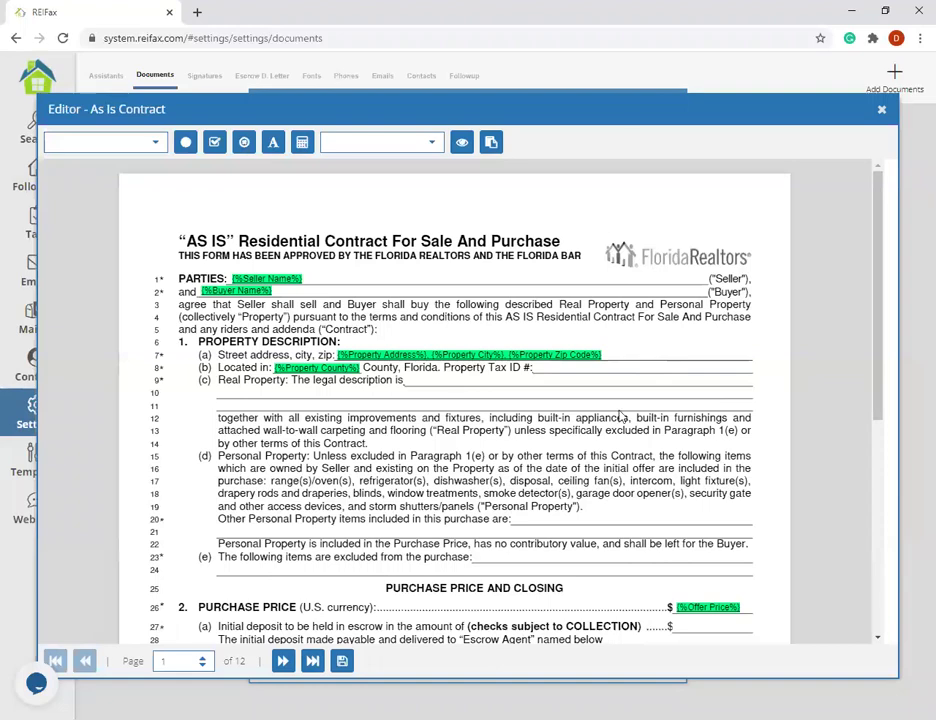
{"action": "scroll", "coordinate": [601, 396], "scroll_direction": "down", "scroll_amount": 5}
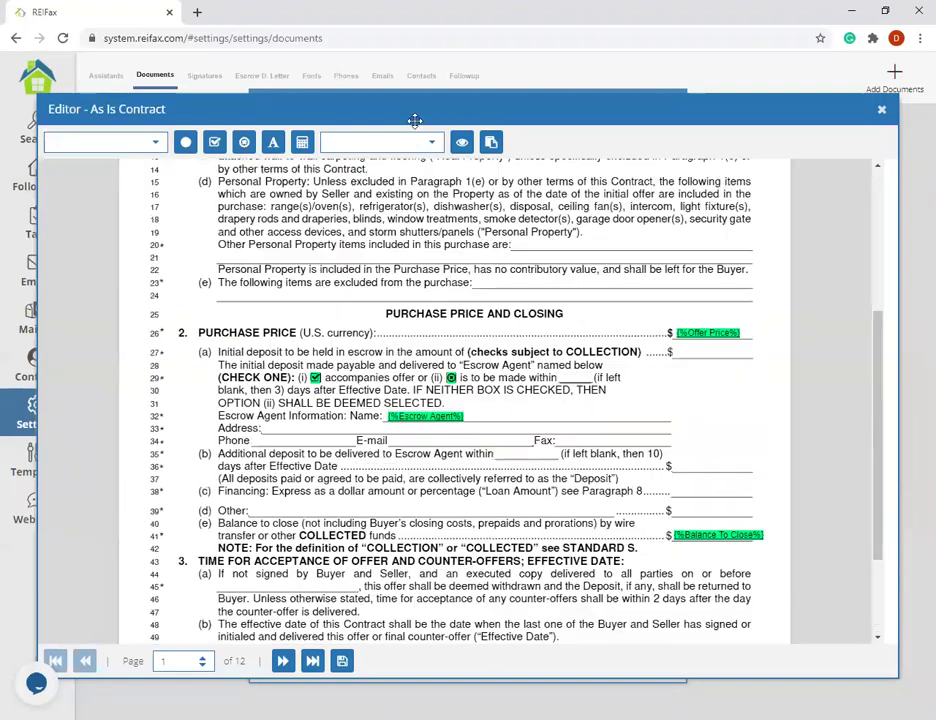
- Save the current merge-field layout as a new template named 'As Is personal'
{"action": "left_click", "coordinate": [491, 142]}
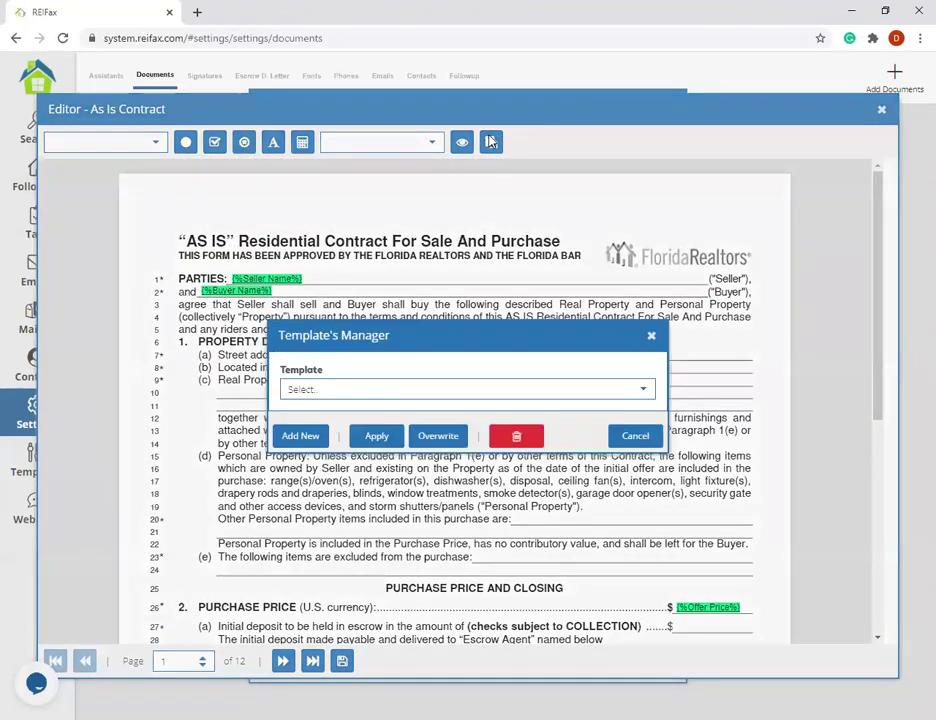
{"action": "left_click", "coordinate": [300, 436]}
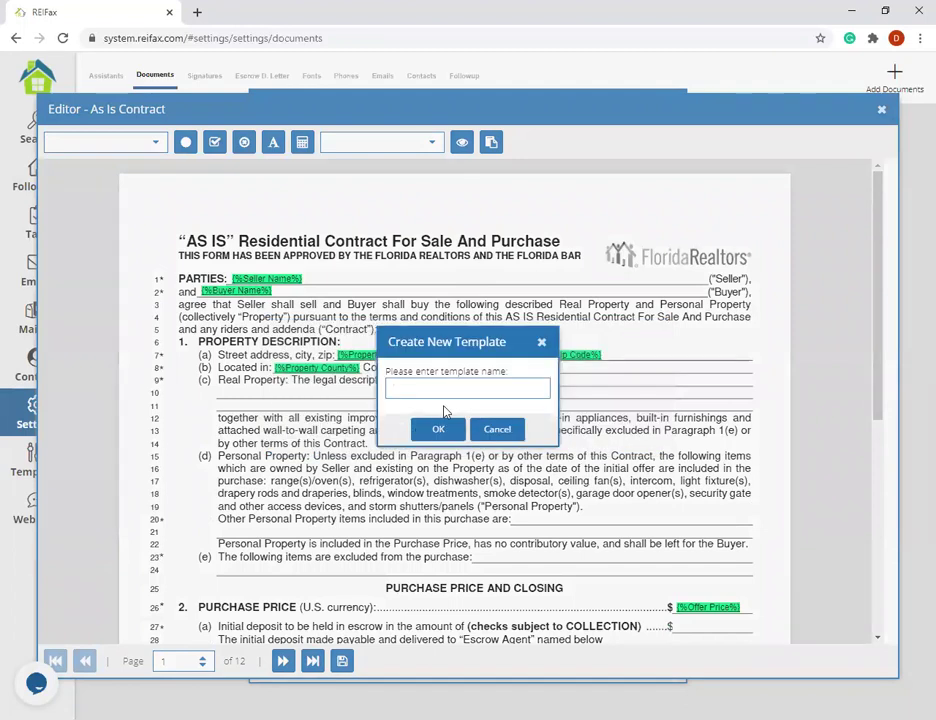
{"action": "type", "text": "As Is personal"}
{"action": "left_click", "coordinate": [438, 431]}
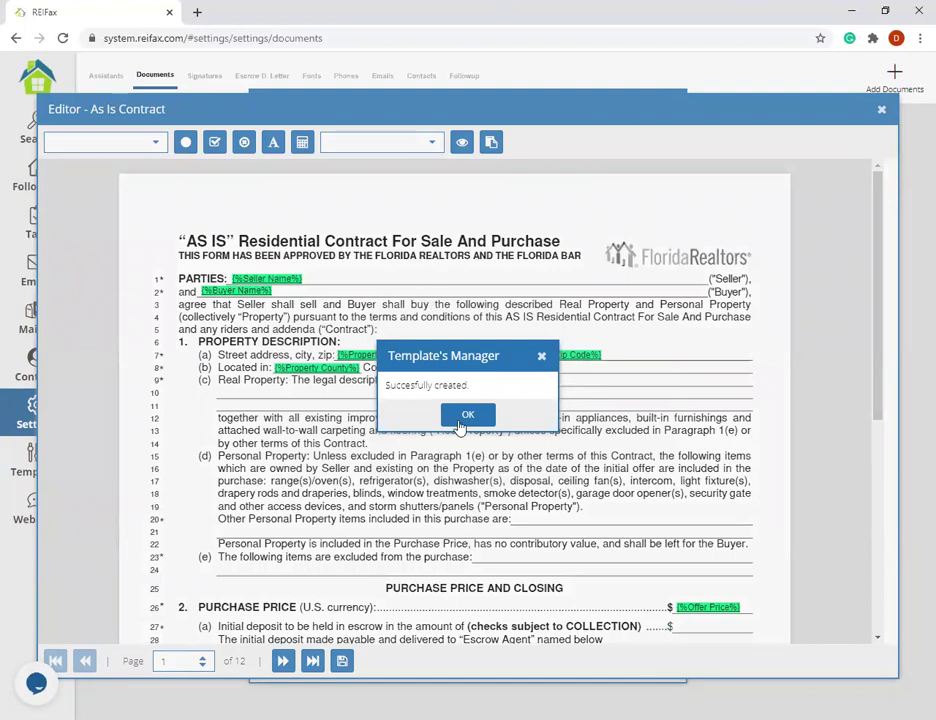
{"action": "left_click", "coordinate": [464, 414]}
{"action": "scroll", "coordinate": [406, 309], "scroll_direction": "down", "scroll_amount": 1}
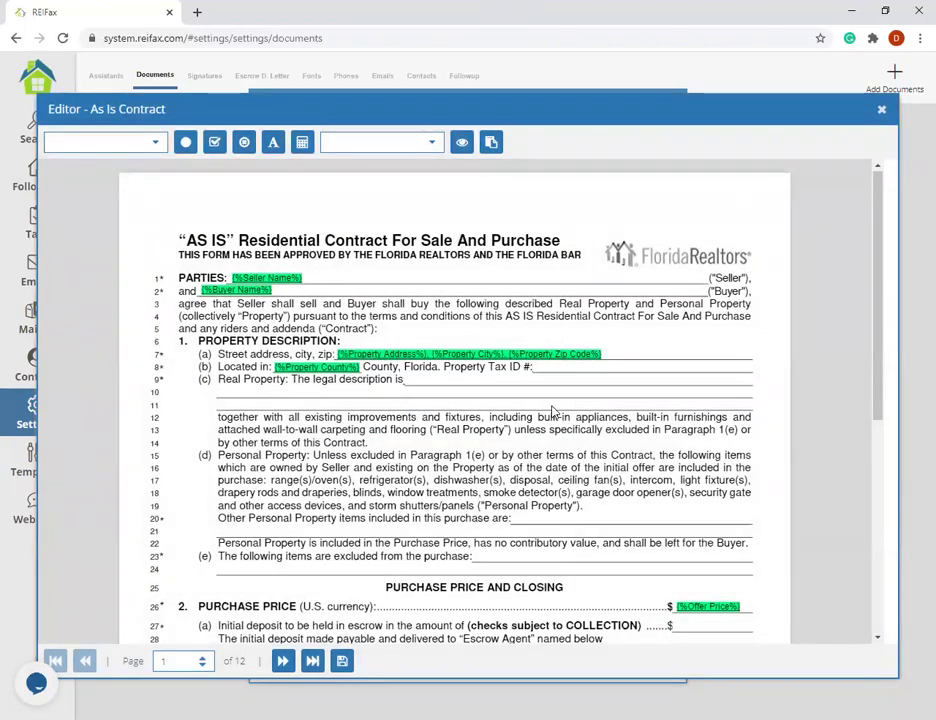
- Check the saved templates list, then close the template manager, editor and contract details
{"action": "scroll", "coordinate": [475, 367], "scroll_direction": "up", "scroll_amount": 1}
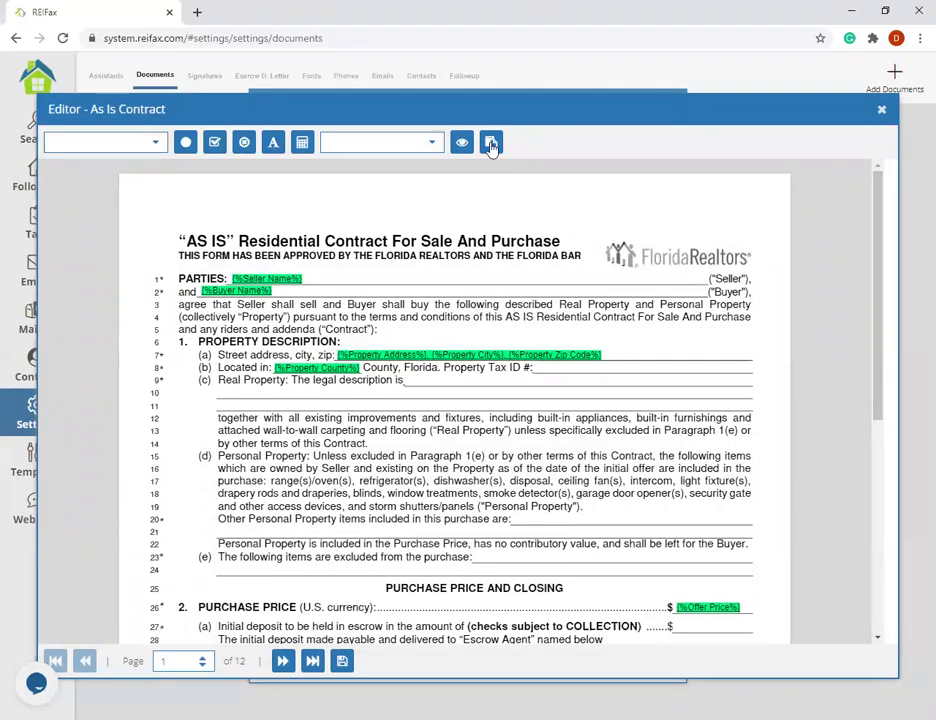
{"action": "left_click", "coordinate": [491, 145]}
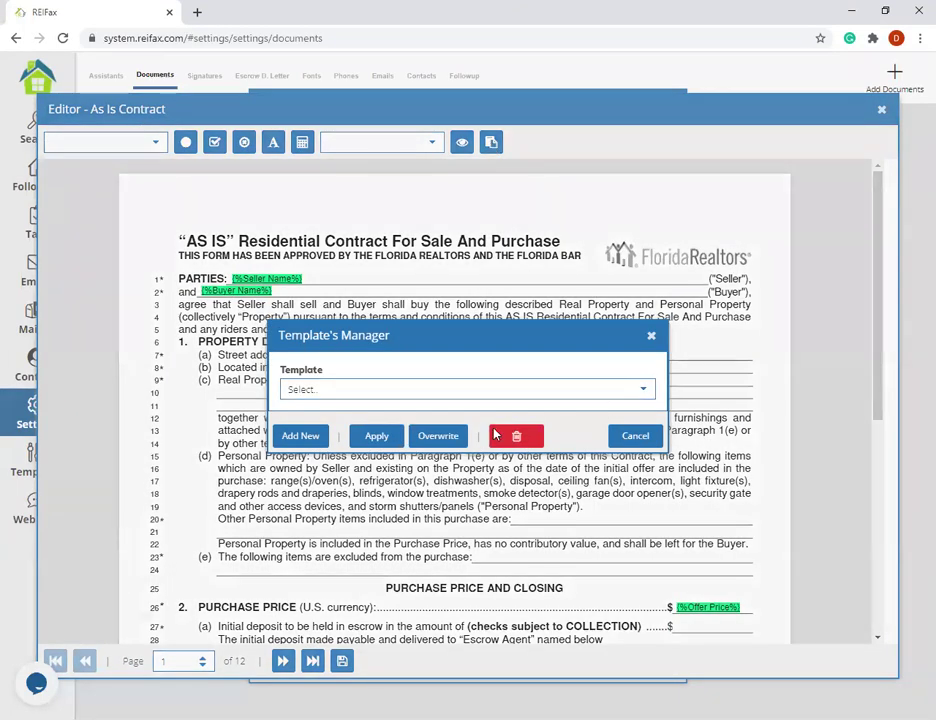
{"action": "left_click", "coordinate": [490, 389]}
{"action": "scroll", "coordinate": [414, 449], "scroll_direction": "down", "scroll_amount": 3}
{"action": "scroll", "coordinate": [403, 577], "scroll_direction": "up", "scroll_amount": 3}
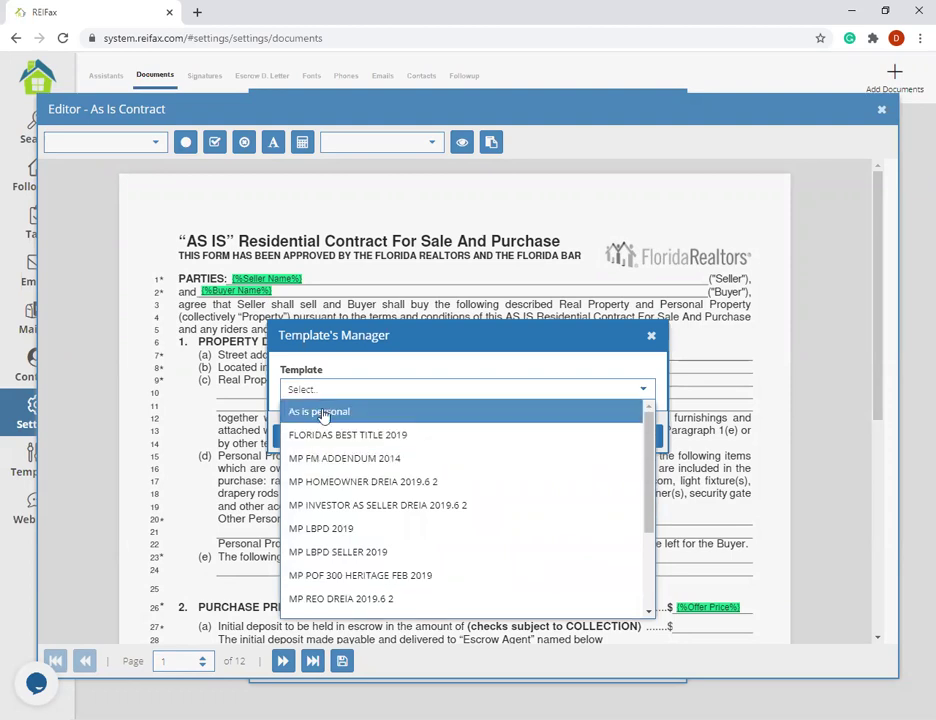
{"action": "left_click", "coordinate": [653, 338]}
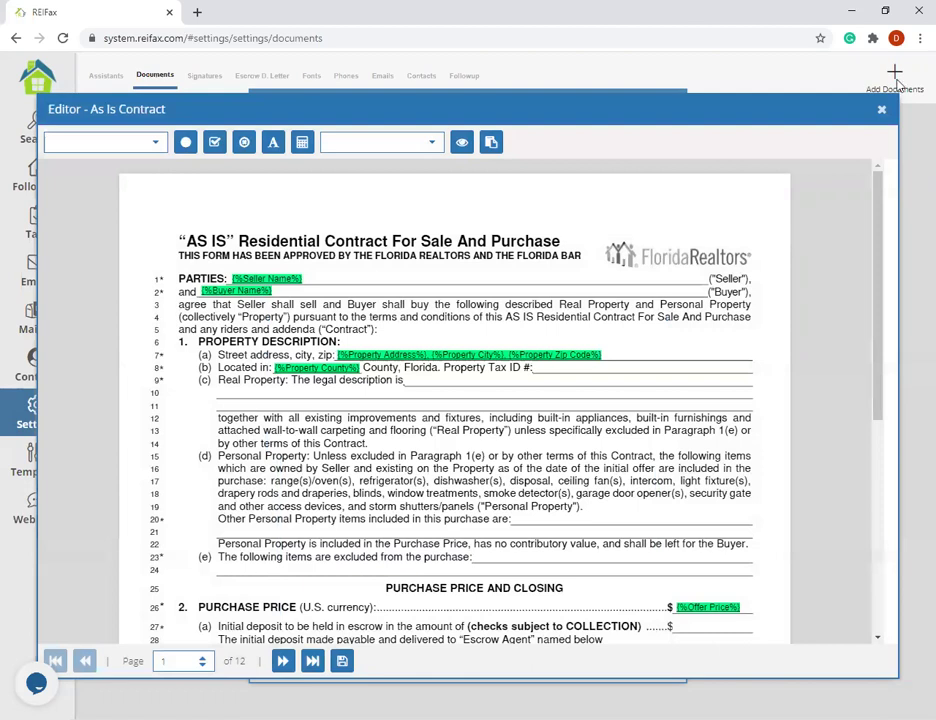
{"action": "left_click", "coordinate": [881, 109]}
{"action": "left_click", "coordinate": [670, 105]}
- Open the third As Is Contract in the editor and apply the 'As is personal' template
{"action": "left_click", "coordinate": [512, 217]}
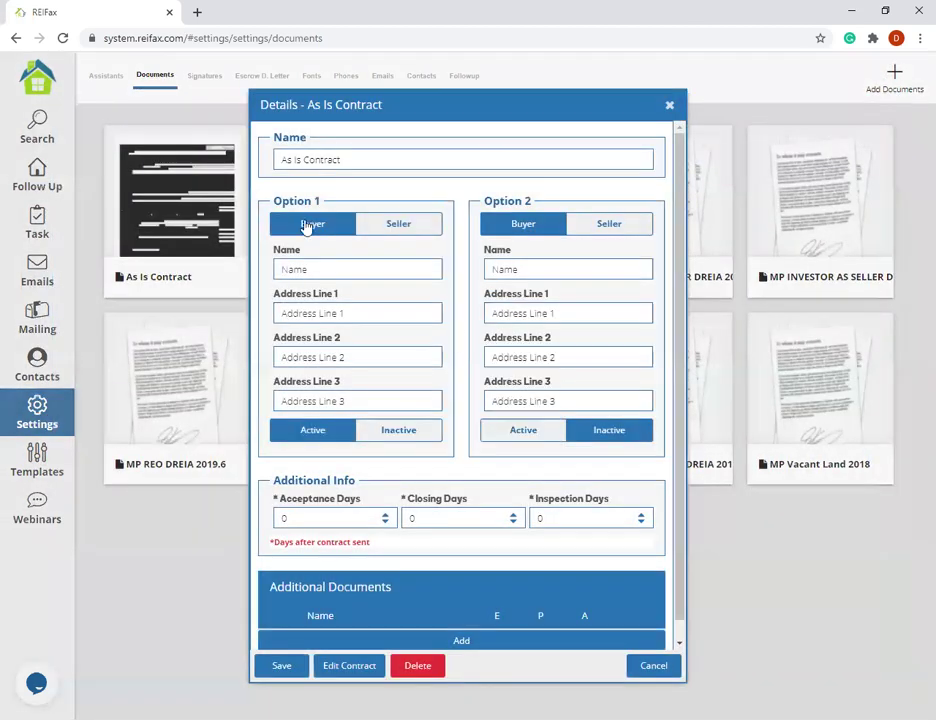
{"action": "left_click", "coordinate": [359, 669]}
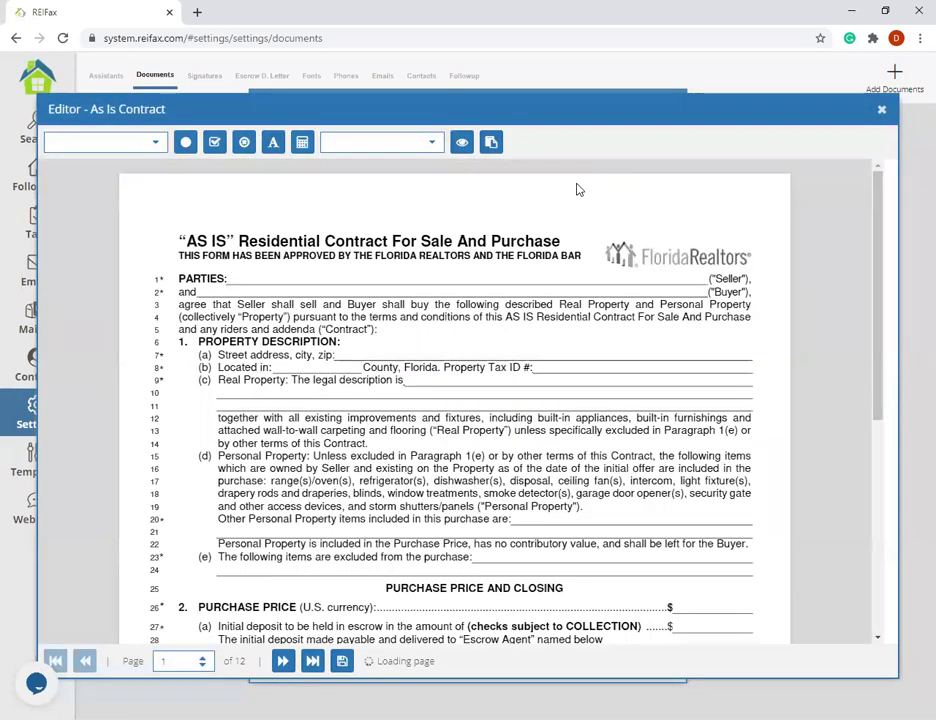
{"action": "left_click", "coordinate": [490, 146]}
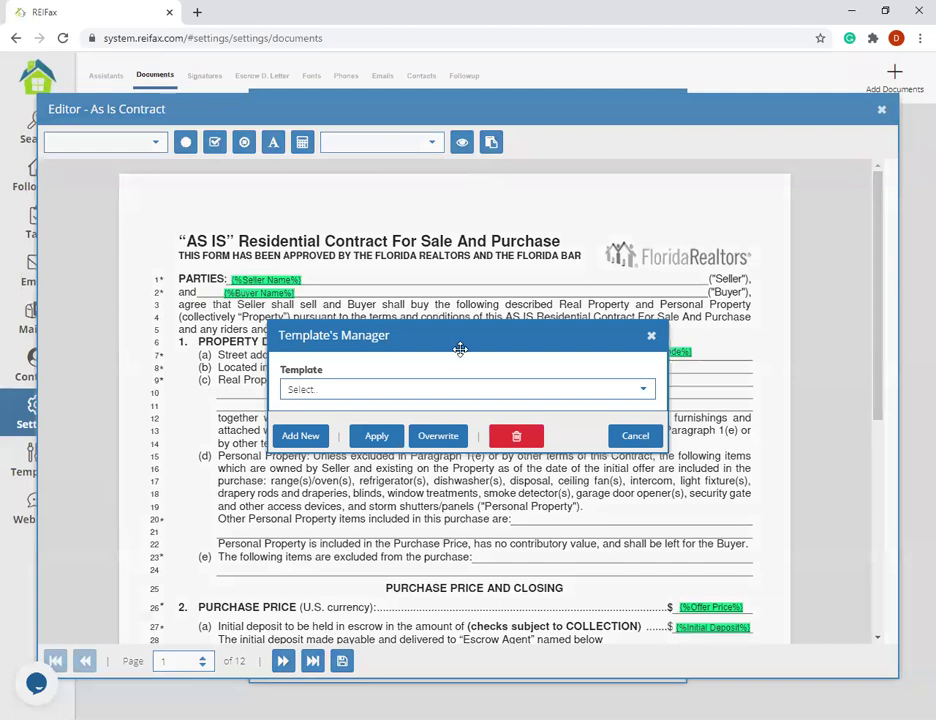
{"action": "left_click", "coordinate": [645, 390]}
{"action": "left_click", "coordinate": [376, 413]}
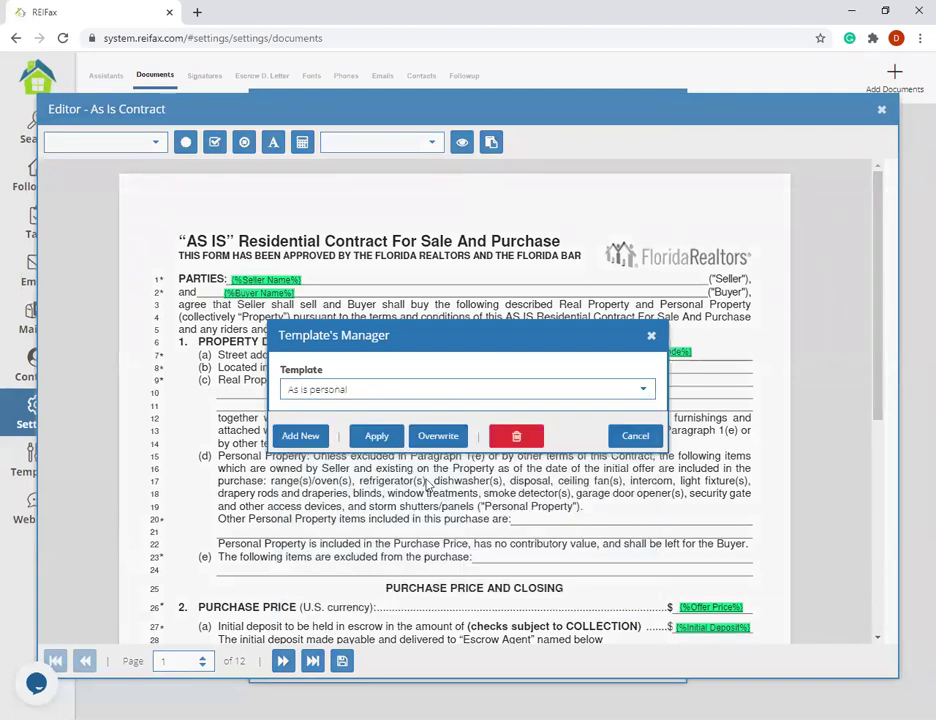
{"action": "left_click", "coordinate": [375, 378]}
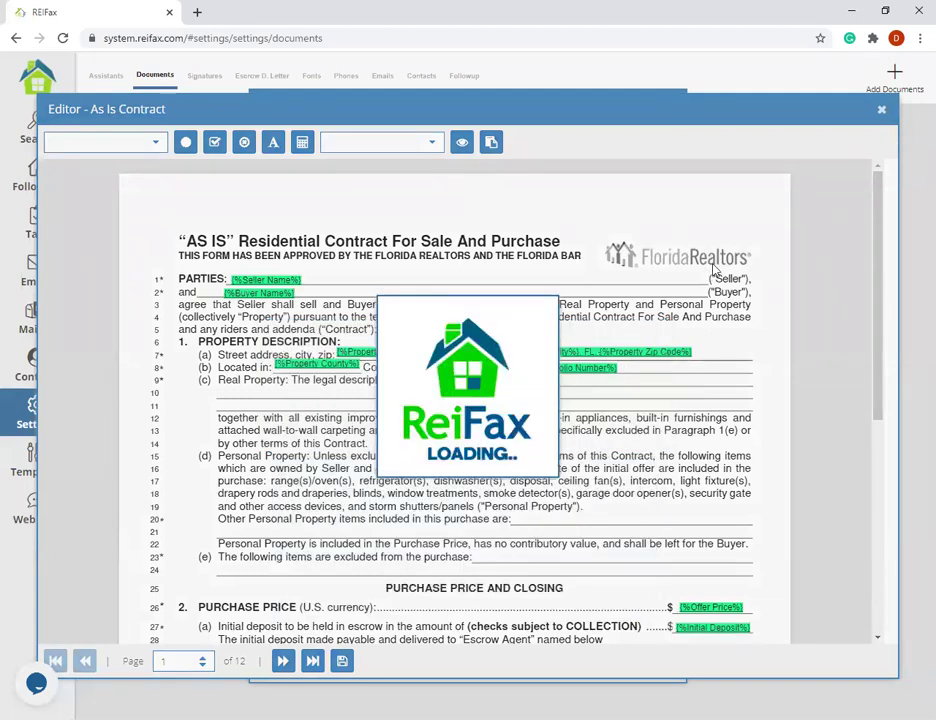
{"action": "left_click", "coordinate": [478, 413]}
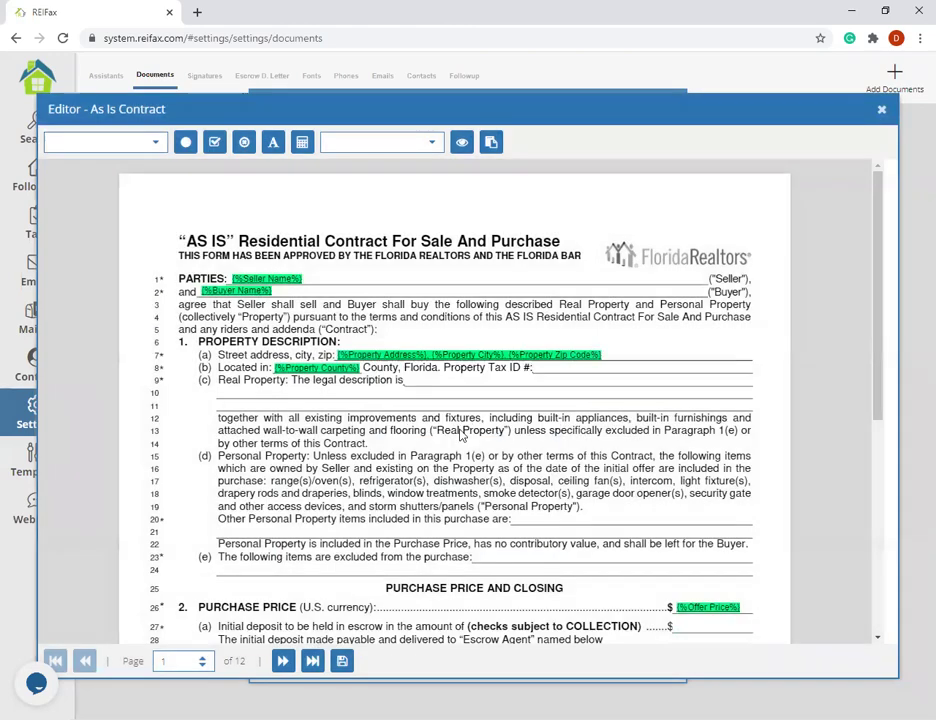
{"action": "scroll", "coordinate": [447, 428], "scroll_direction": "down", "scroll_amount": 6}
{"action": "scroll", "coordinate": [652, 260], "scroll_direction": "up", "scroll_amount": 6}
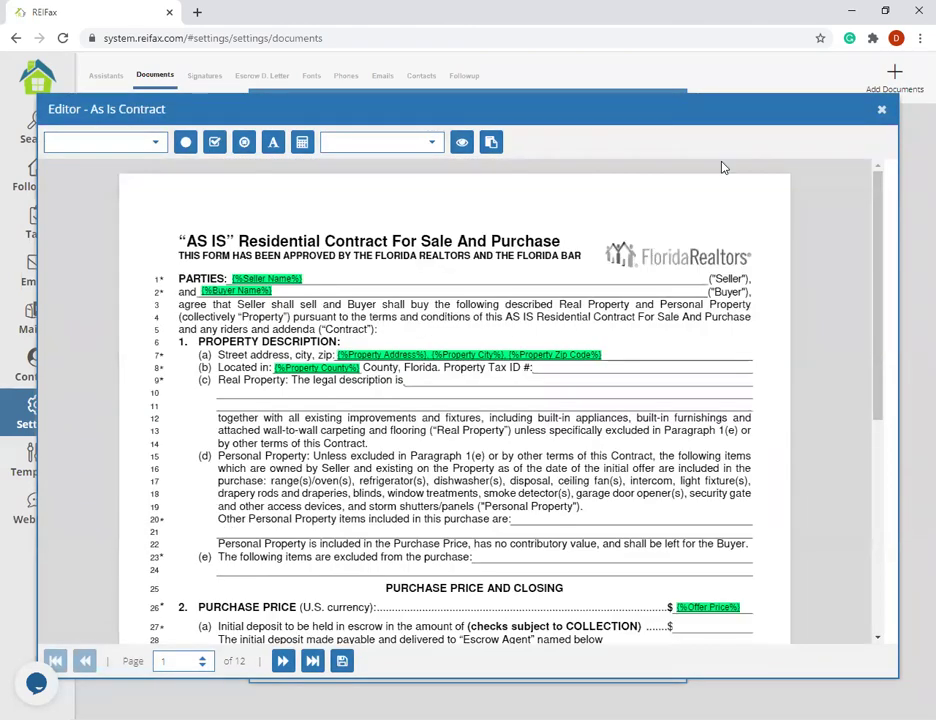
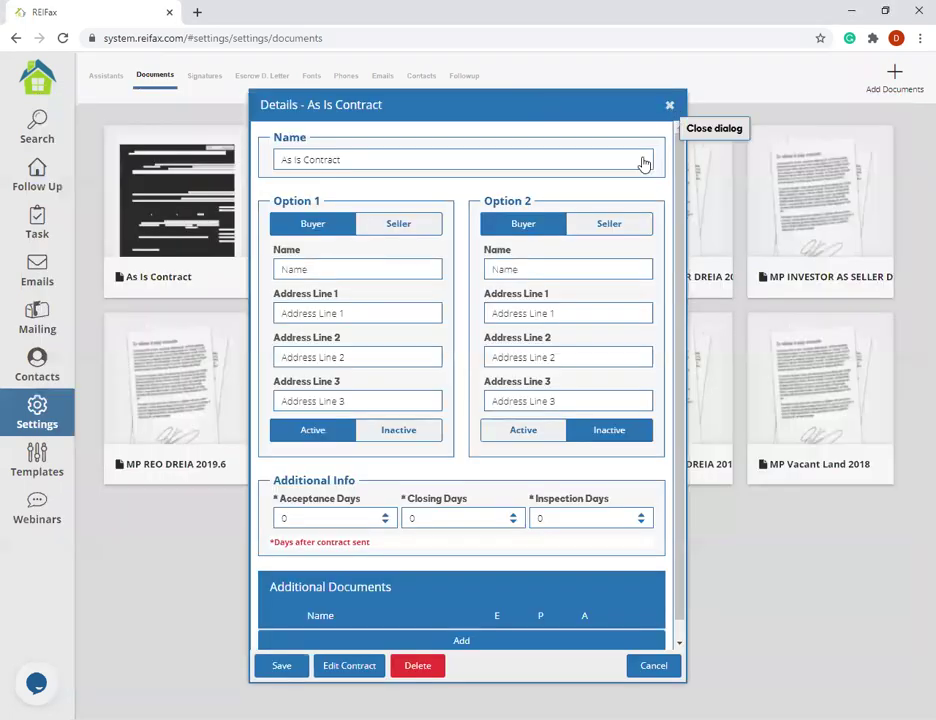
- Reposition the As Is Contract details window and scroll it back to the top
{"action": "left_click_drag", "start_coordinate": [617, 109], "coordinate": [556, 62]}
{"action": "scroll", "coordinate": [435, 464], "scroll_direction": "down", "scroll_amount": 1}
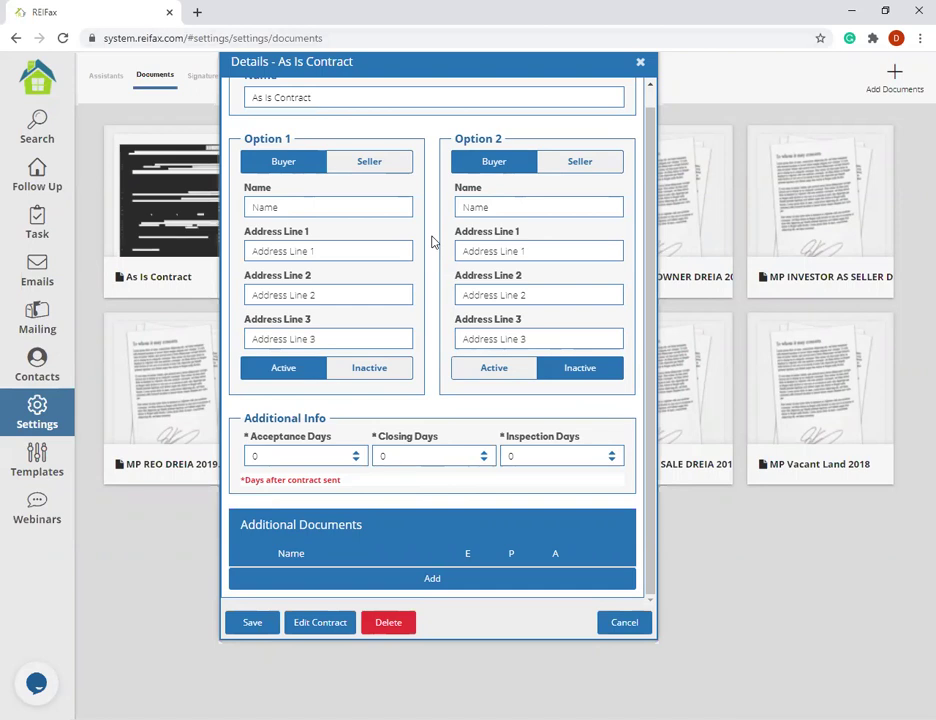
{"action": "scroll", "coordinate": [393, 399], "scroll_direction": "up", "scroll_amount": 1}
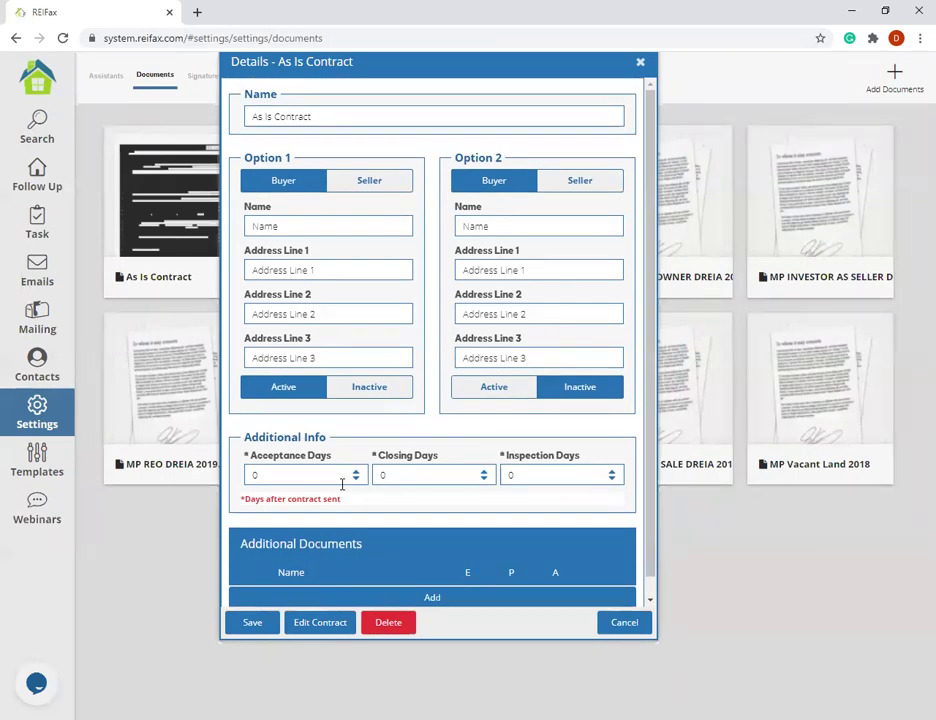
- Set Acceptance, Closing and Inspection Days to 15, 20 and 15
{"action": "double_click", "coordinate": [295, 476]}
{"action": "type", "text": "15"}
{"action": "double_click", "coordinate": [372, 476]}
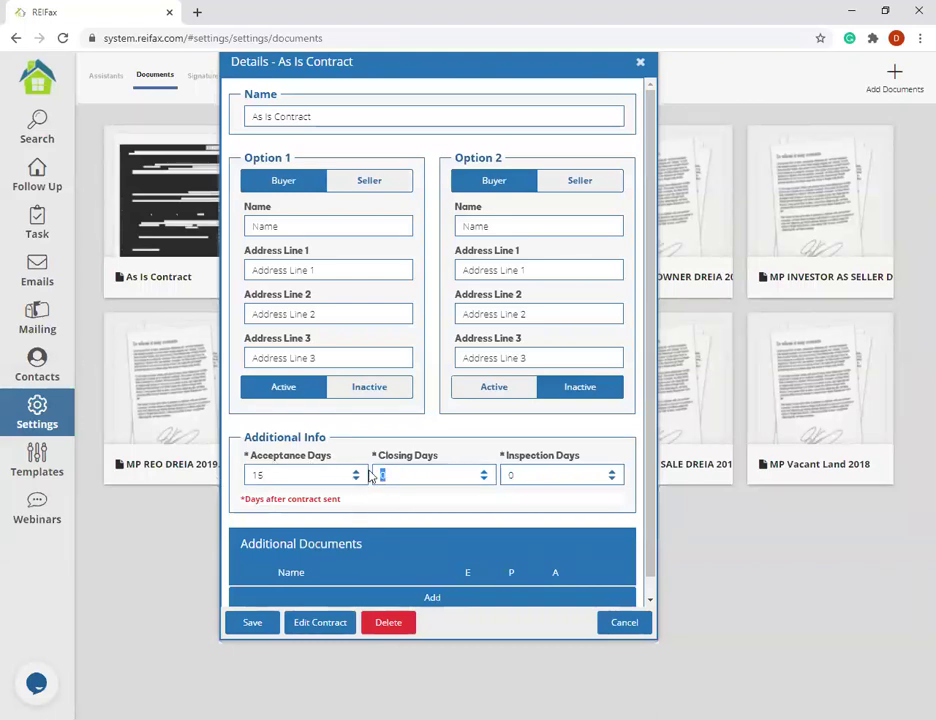
{"action": "type", "text": "61"}
{"action": "type", "text": "20"}
{"action": "double_click", "coordinate": [506, 476]}
{"action": "type", "text": "15"}
- Attach LBPD.pdf as an additional document, agreeing to the copyright warning
{"action": "left_click", "coordinate": [432, 597]}
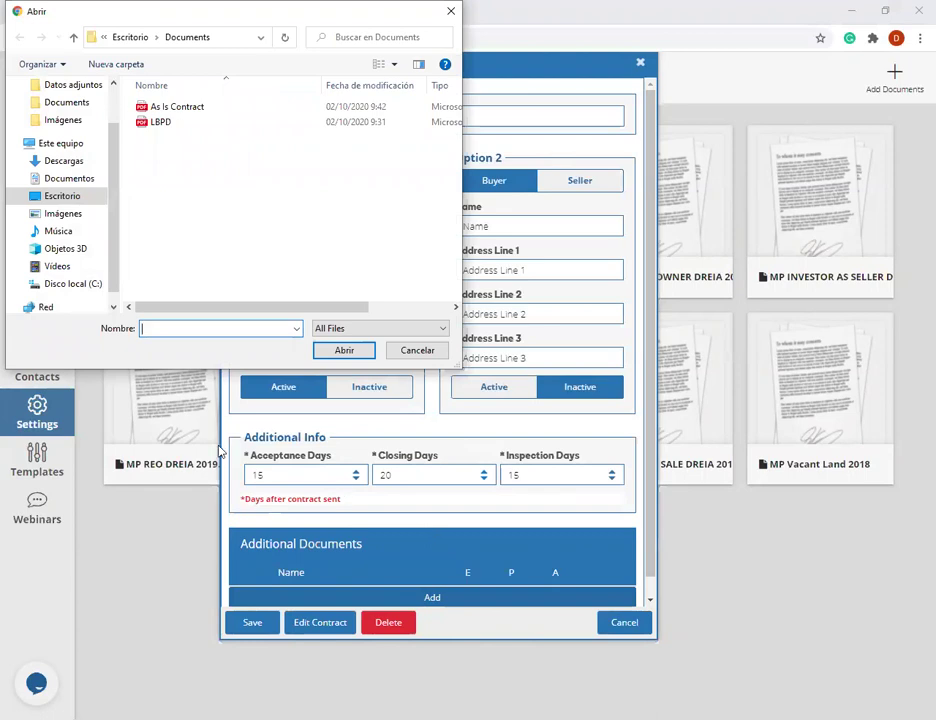
{"action": "left_click", "coordinate": [244, 124]}
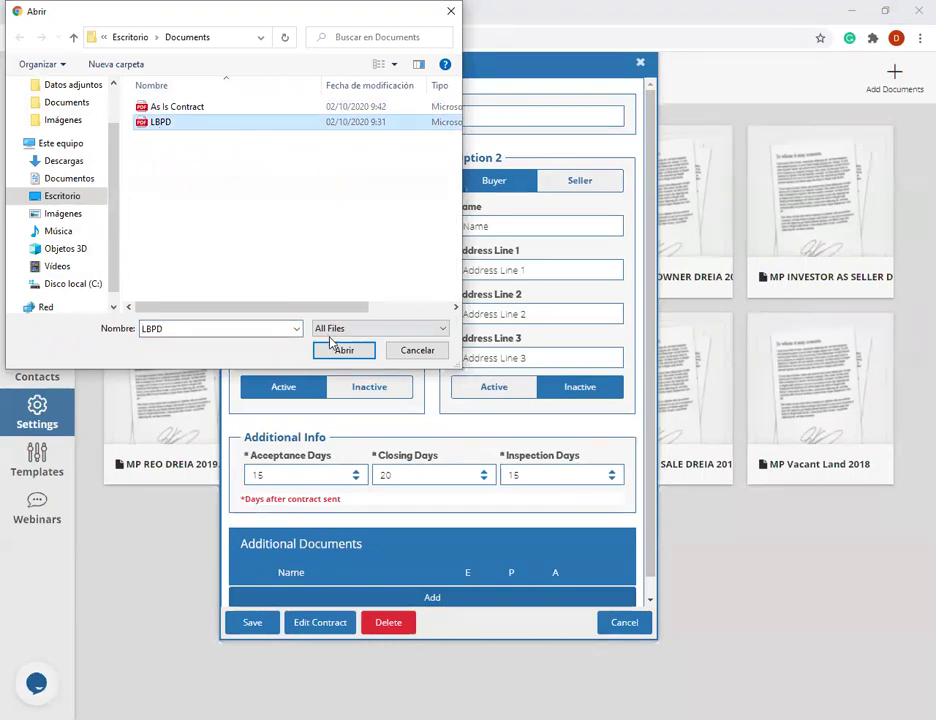
{"action": "left_click", "coordinate": [334, 350]}
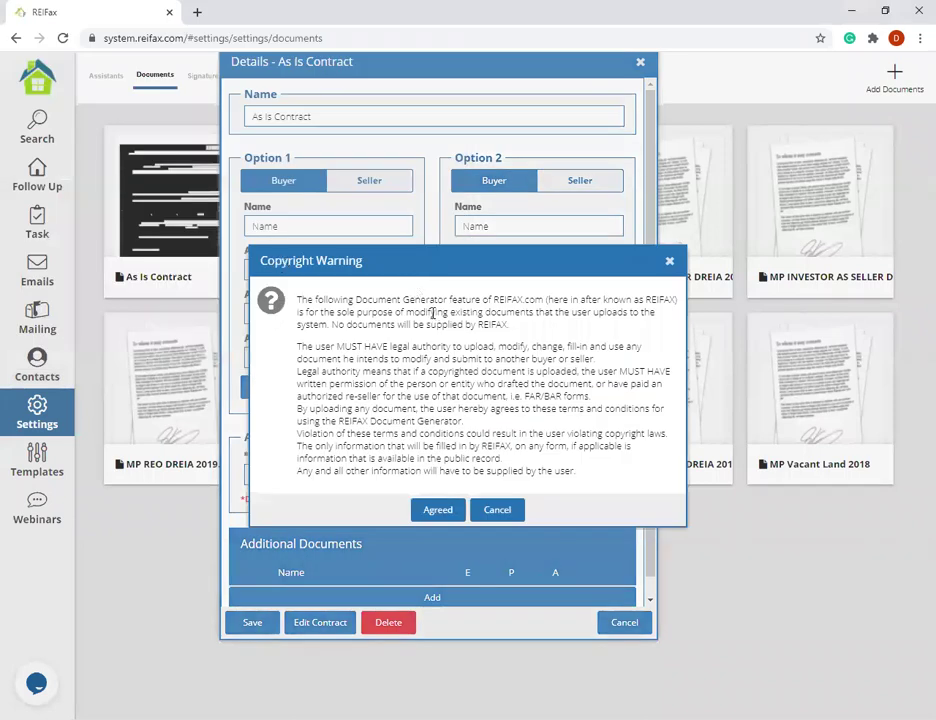
{"action": "left_click", "coordinate": [443, 505]}
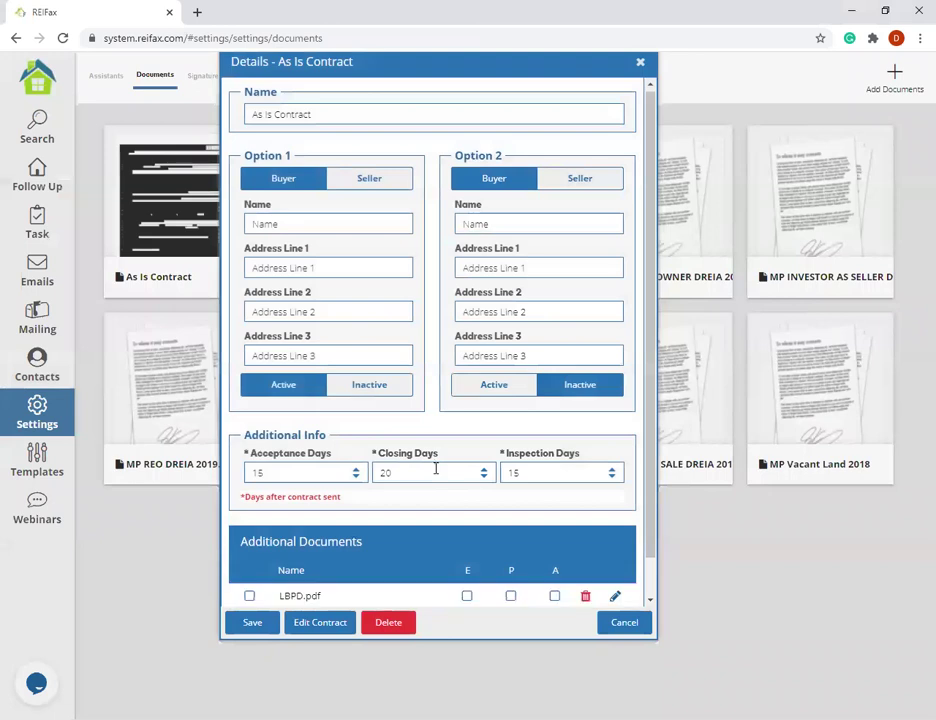
{"action": "scroll", "coordinate": [512, 433], "scroll_direction": "down", "scroll_amount": 1}
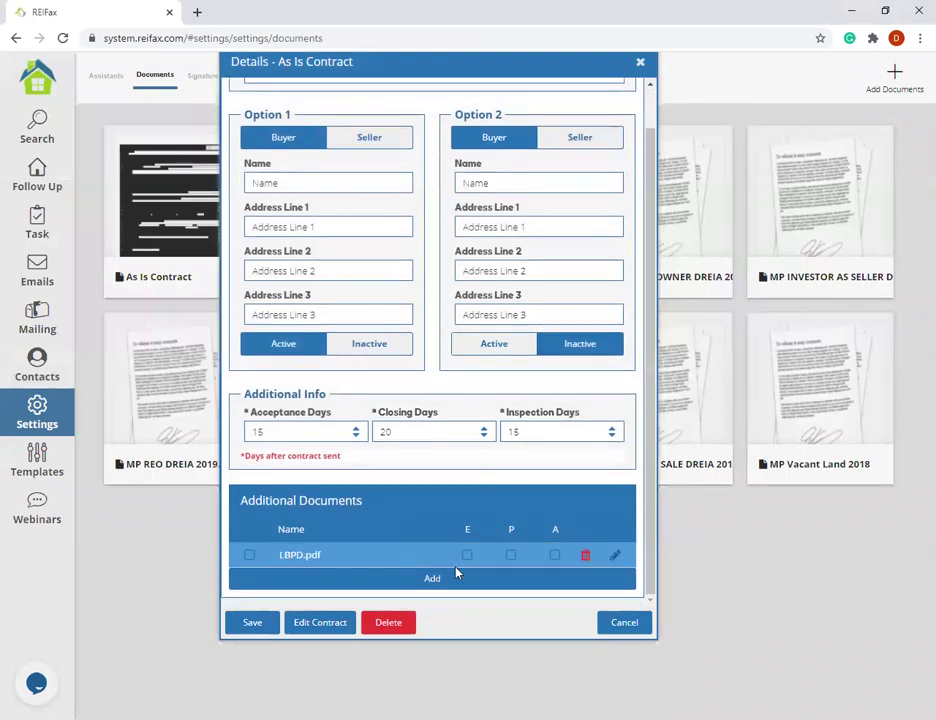
- Open the LBPD.pdf rider in the editor to review it, then close it
{"action": "left_click", "coordinate": [612, 557]}
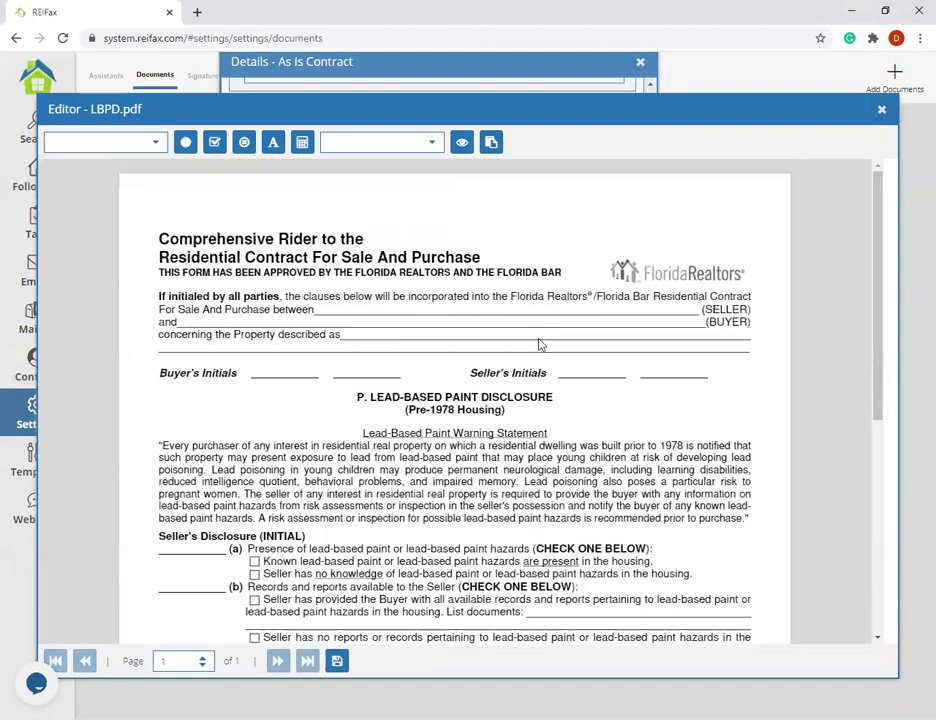
{"action": "scroll", "coordinate": [723, 585], "scroll_direction": "down", "scroll_amount": 5}
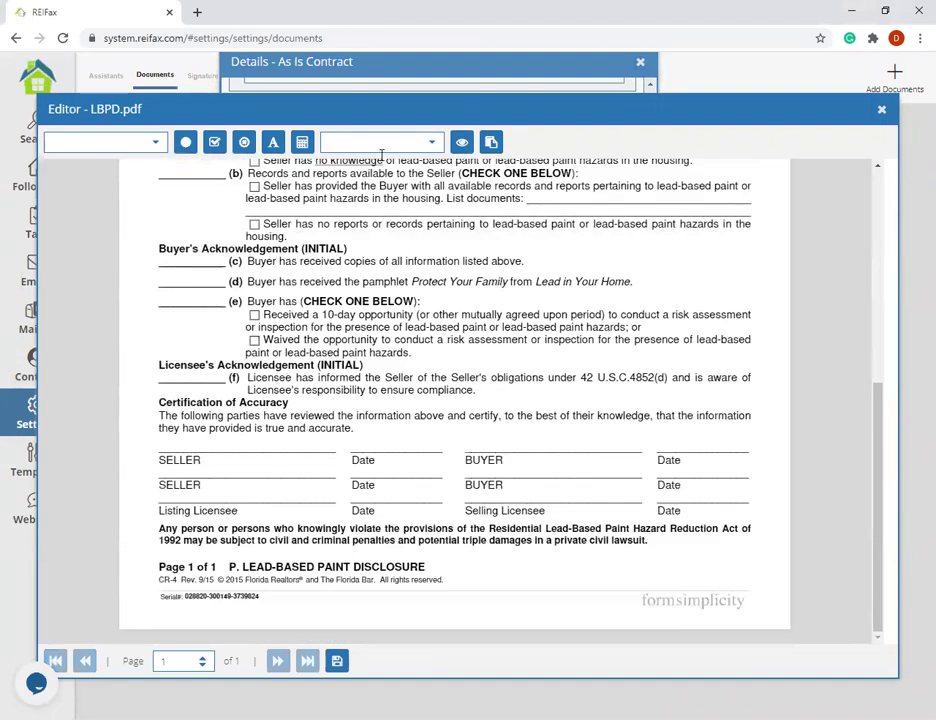
{"action": "scroll", "coordinate": [237, 291], "scroll_direction": "up", "scroll_amount": 5}
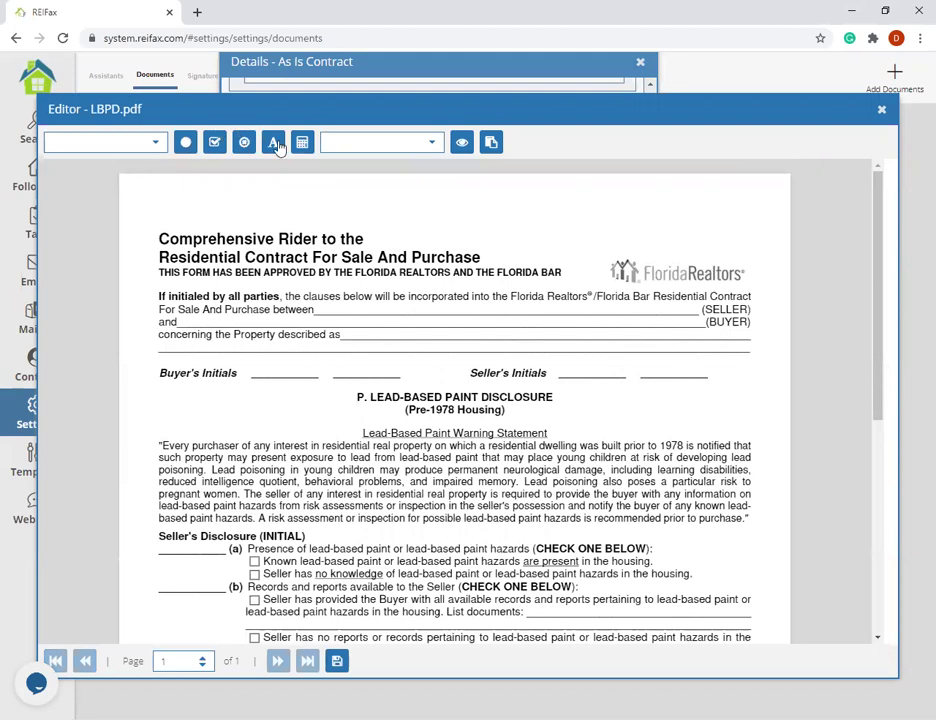
{"action": "left_click", "coordinate": [435, 145]}
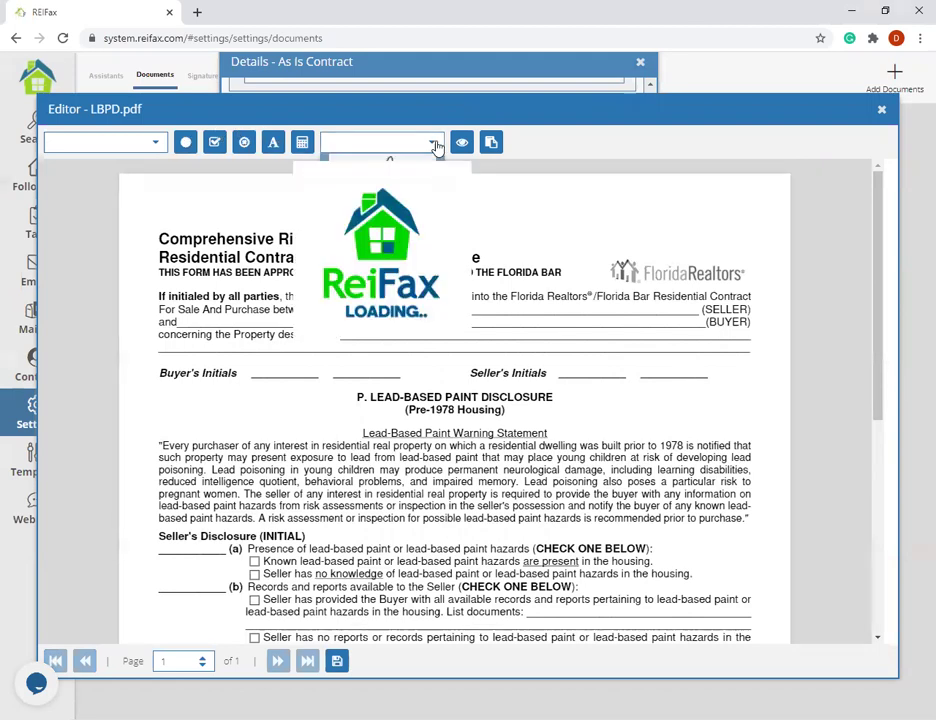
{"action": "left_click", "coordinate": [881, 112]}
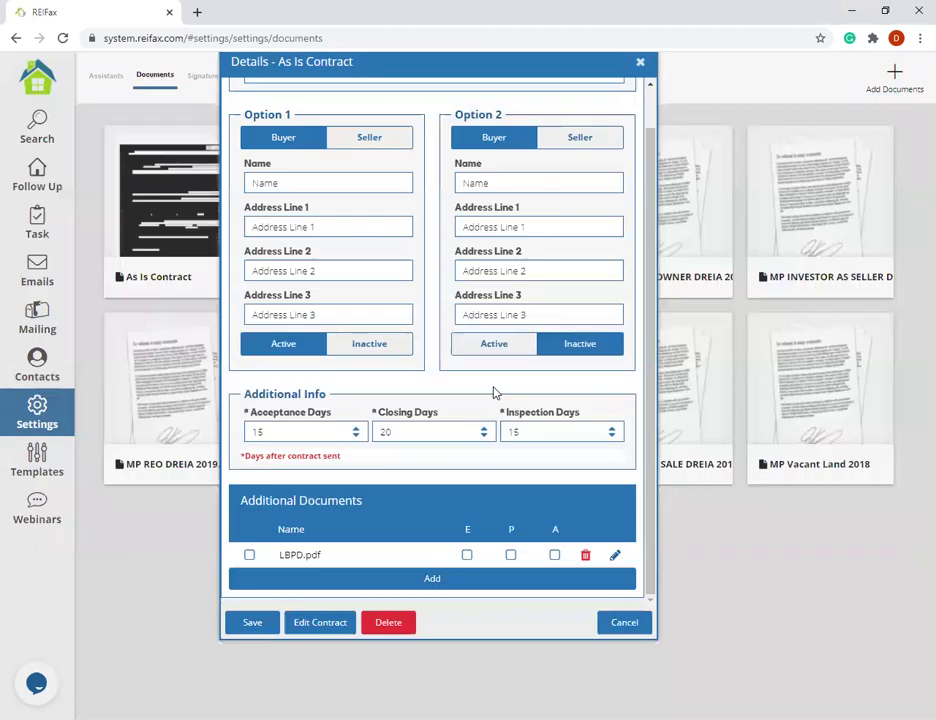
- Enable the A option on the LBPD.pdf row and save the contract details
{"action": "left_click", "coordinate": [249, 560]}
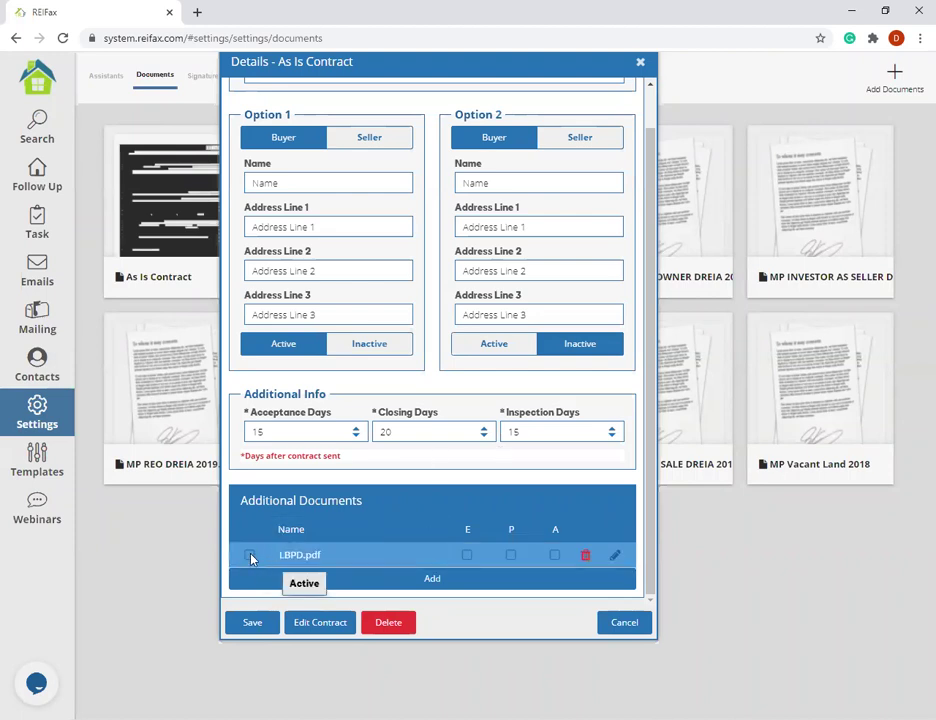
{"action": "left_click", "coordinate": [248, 557]}
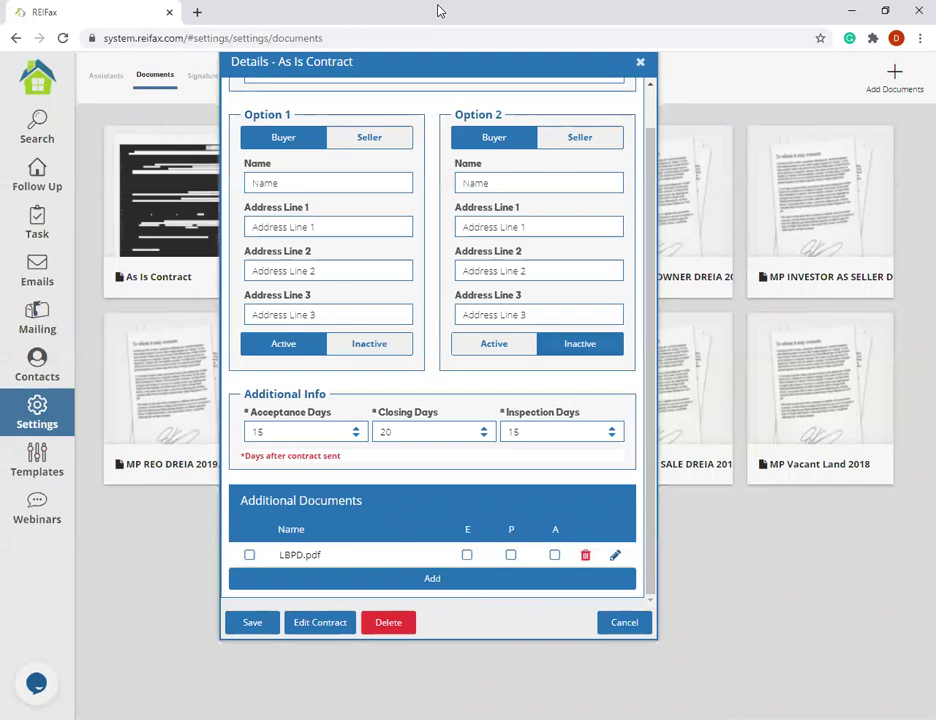
{"action": "left_click", "coordinate": [555, 556]}
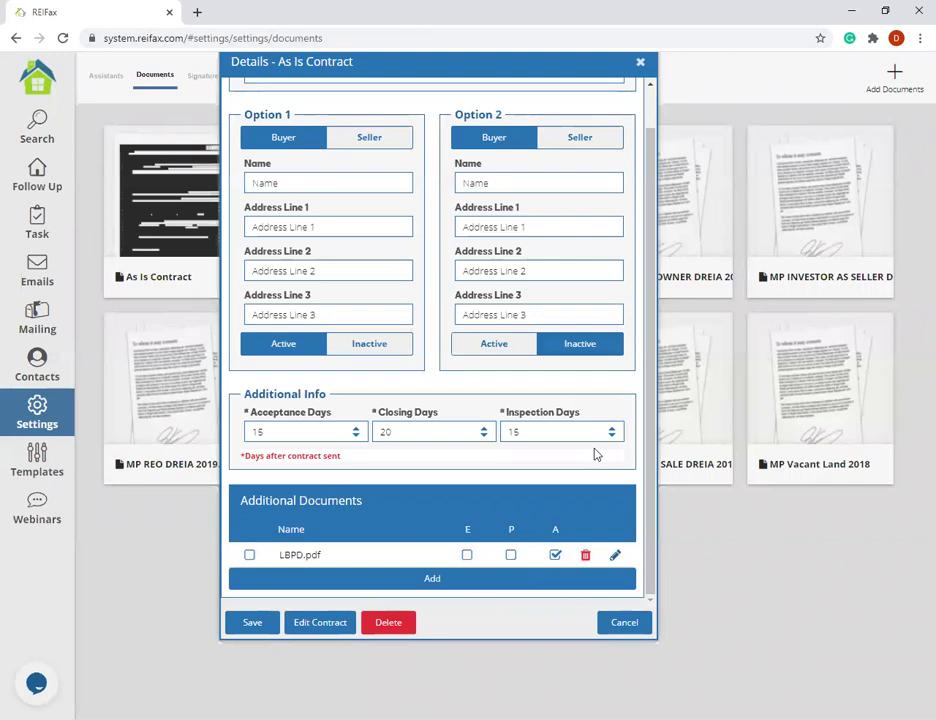
{"action": "left_click", "coordinate": [236, 626]}
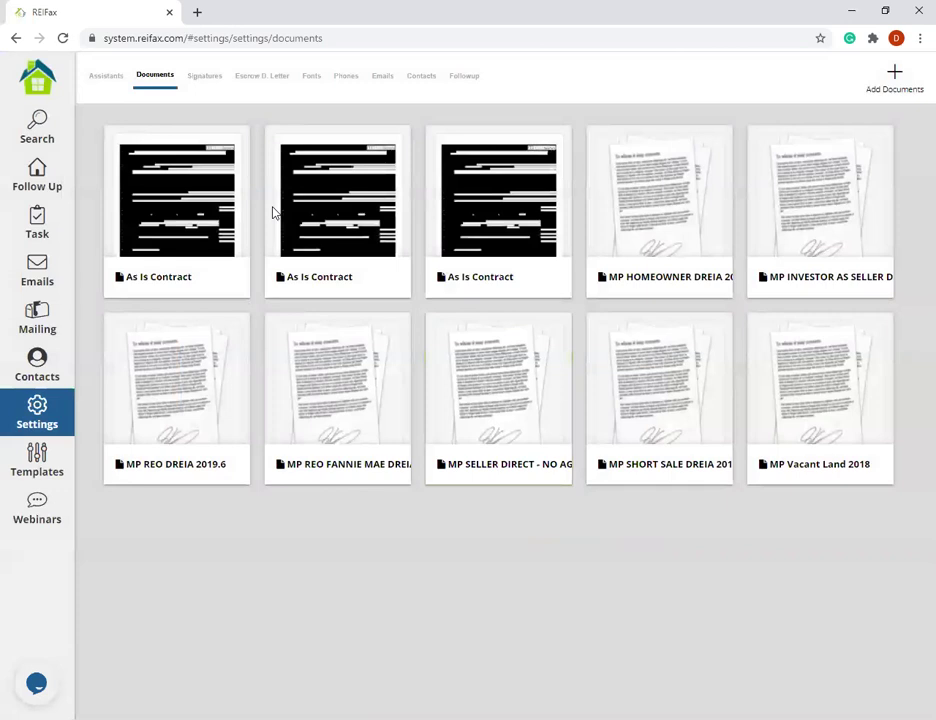
{"action": "left_click", "coordinate": [343, 181]}
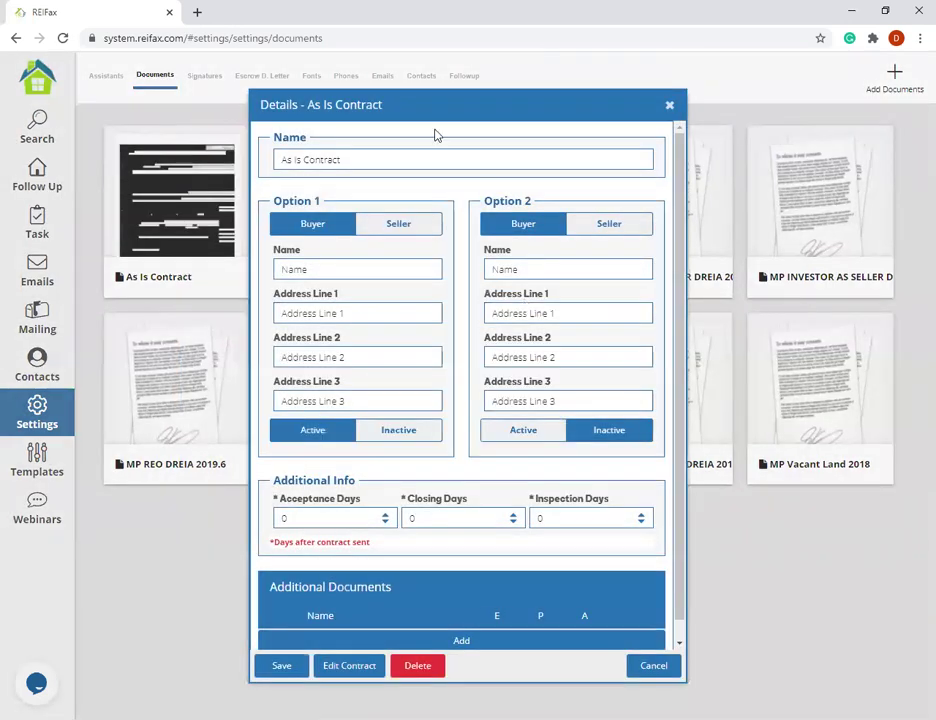
{"action": "left_click", "coordinate": [387, 157]}
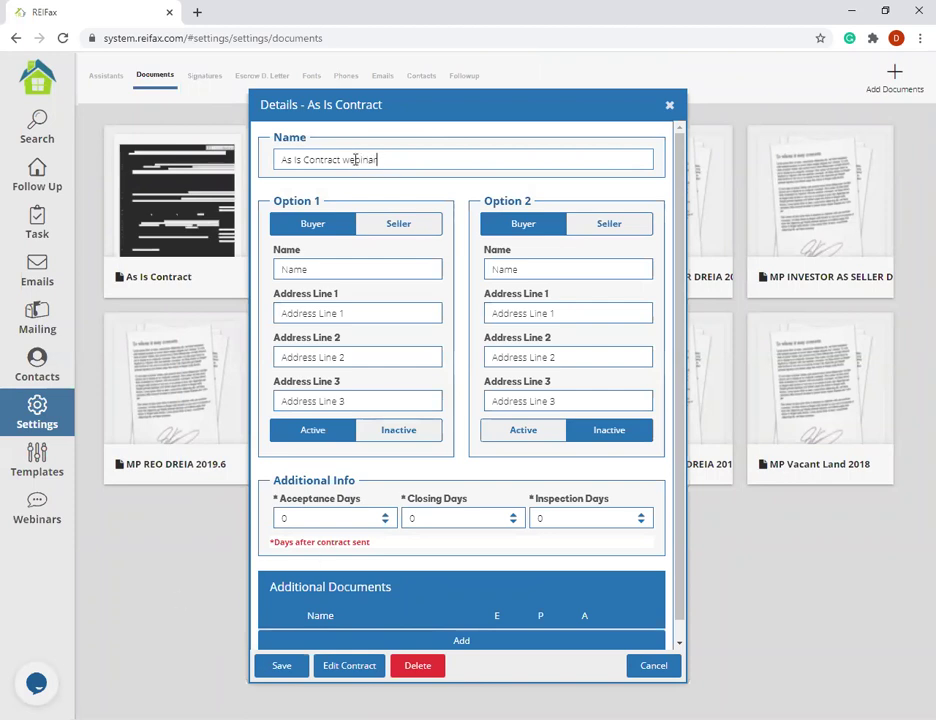
{"action": "scroll", "coordinate": [459, 587], "scroll_direction": "down", "scroll_amount": 1}
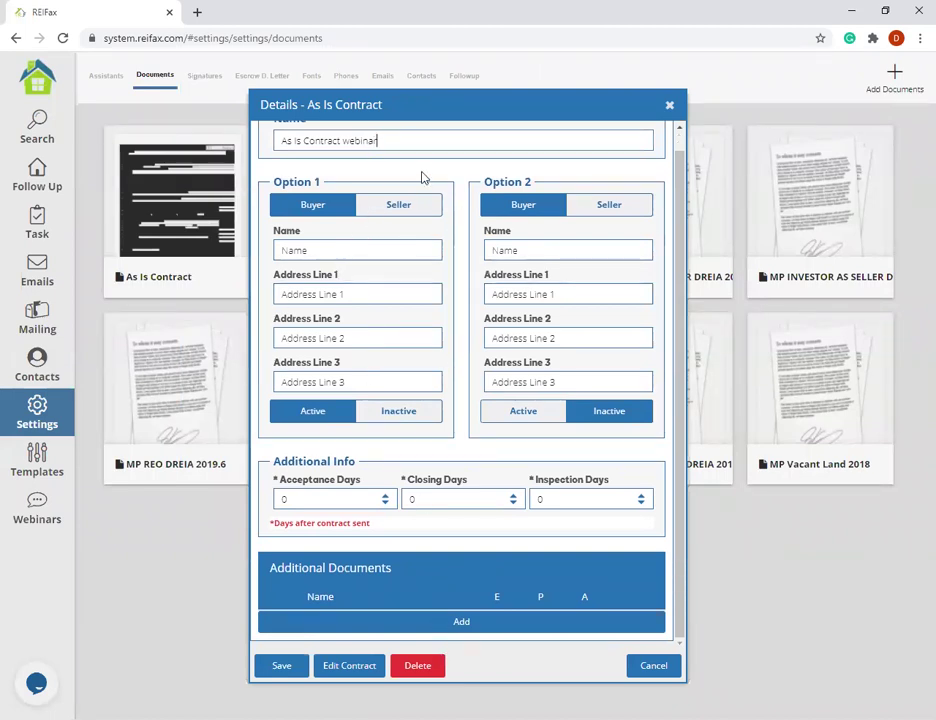
{"action": "left_click", "coordinate": [349, 666]}
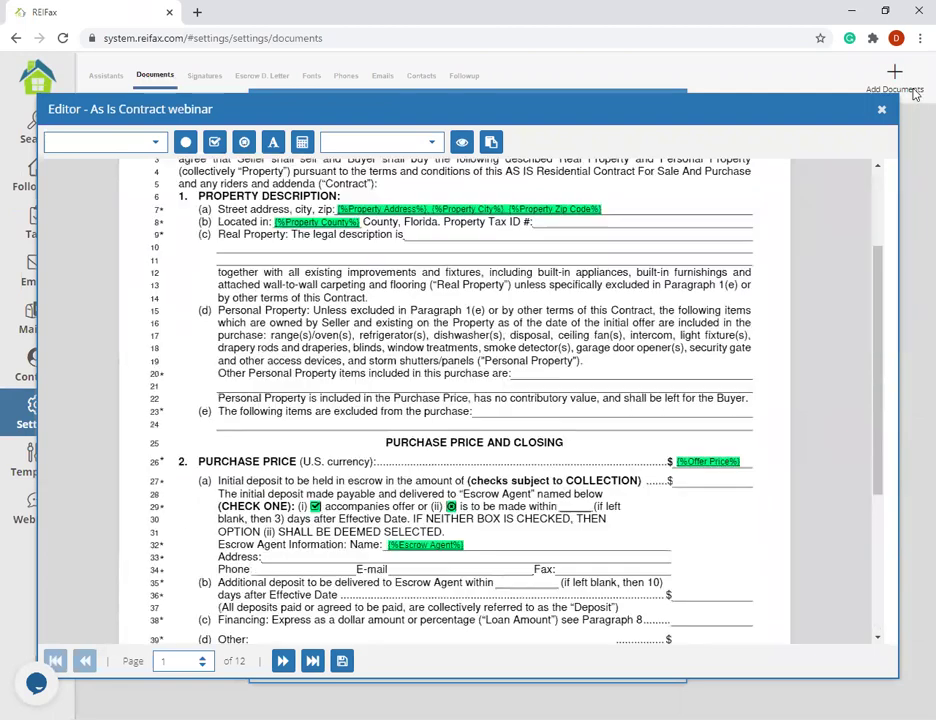
{"action": "left_click", "coordinate": [883, 113]}
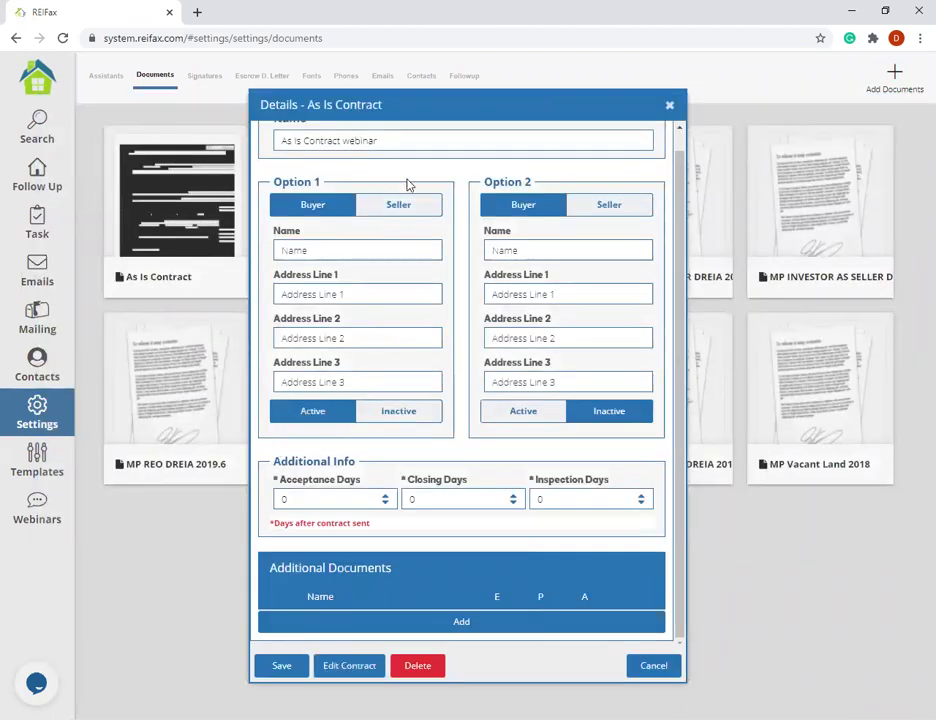
{"action": "scroll", "coordinate": [376, 295], "scroll_direction": "up", "scroll_amount": 1}
{"action": "left_click", "coordinate": [373, 270]}
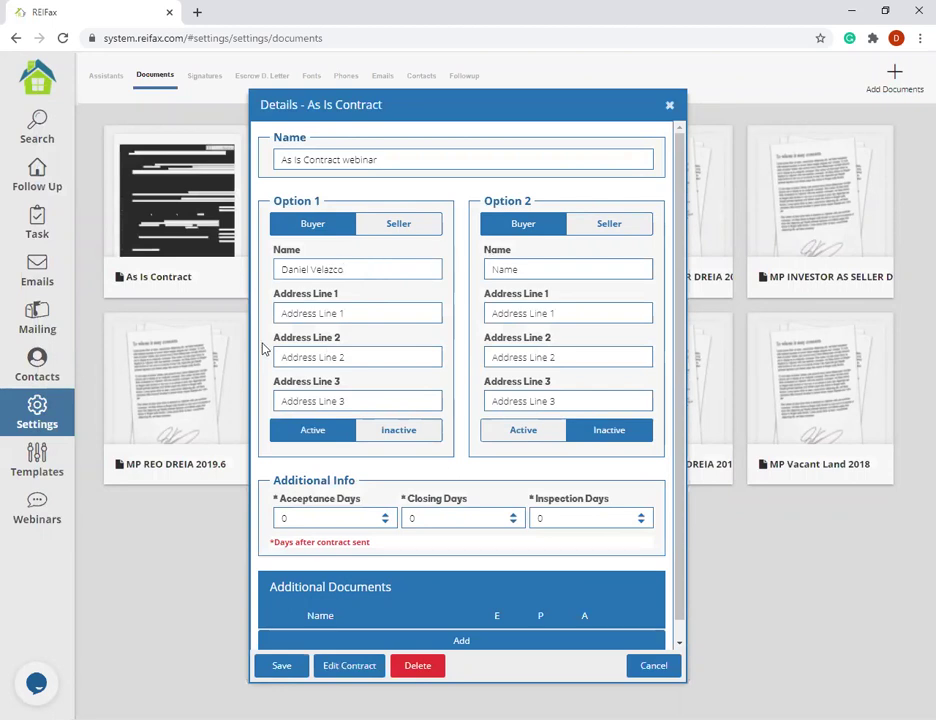
{"action": "type", "text": "Address 1"}
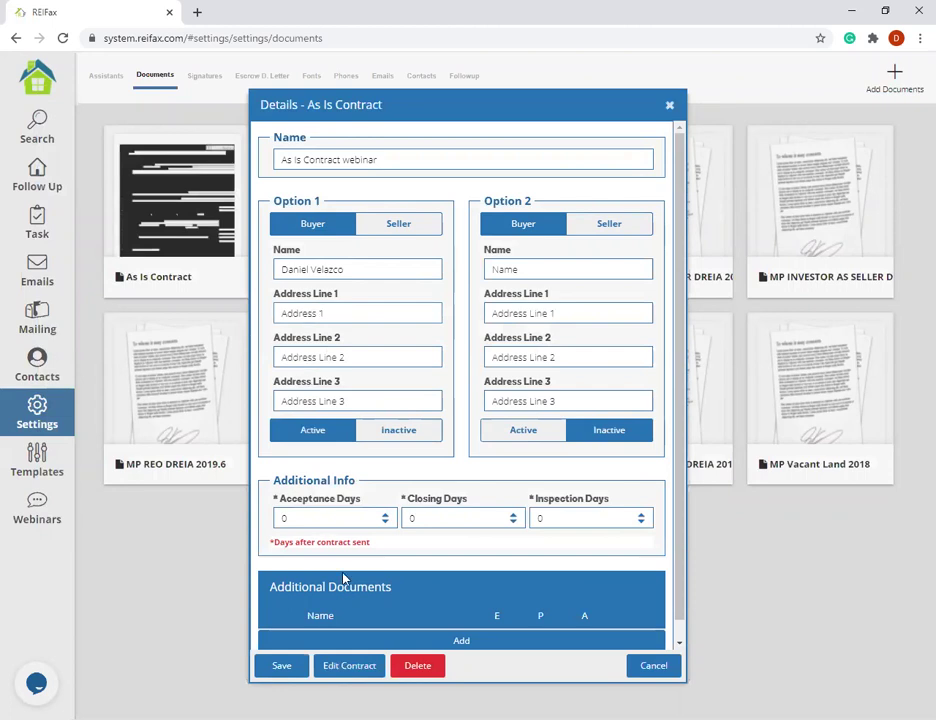
{"action": "double_click", "coordinate": [305, 522]}
{"action": "type", "text": "15"}
{"action": "key", "text": "Tab"}
{"action": "left_click", "coordinate": [546, 517]}
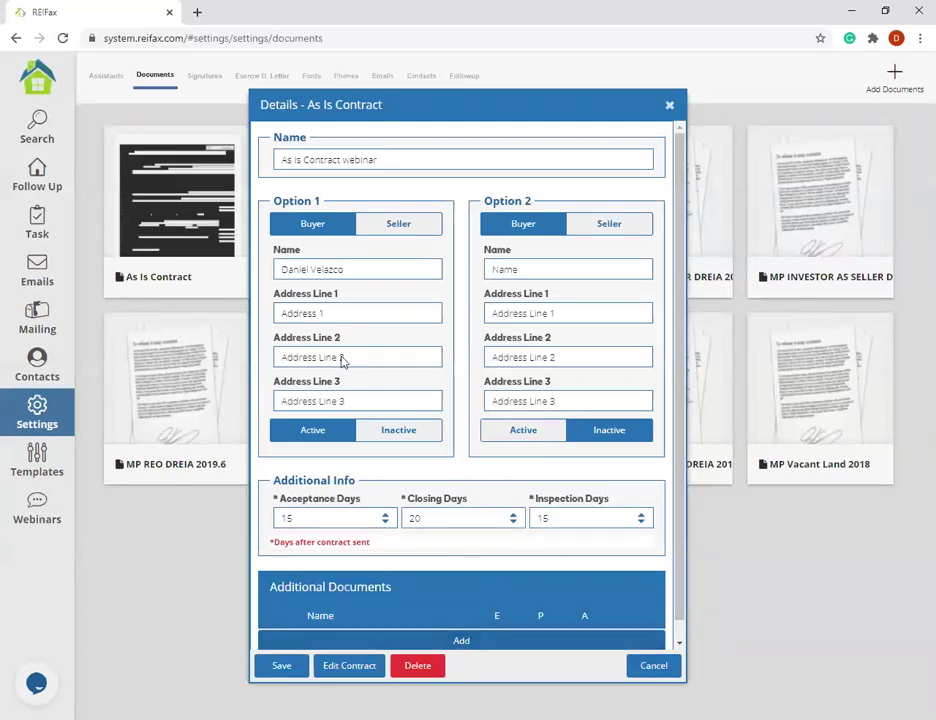
{"action": "left_click", "coordinate": [162, 122]}
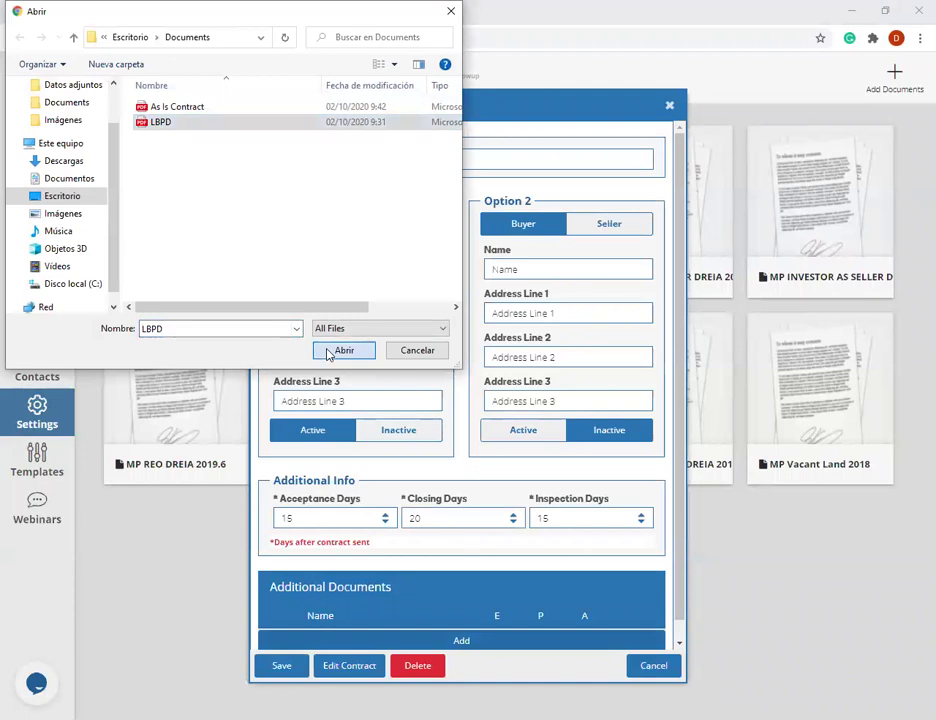
{"action": "left_click", "coordinate": [340, 351]}
{"action": "left_click", "coordinate": [455, 511]}
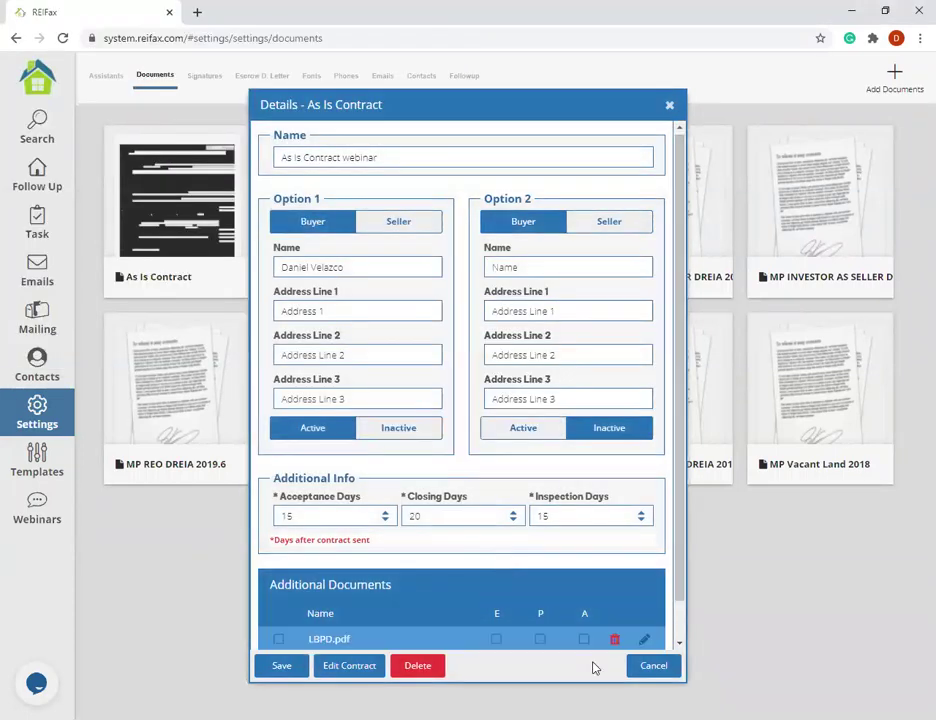
{"action": "left_click", "coordinate": [584, 639]}
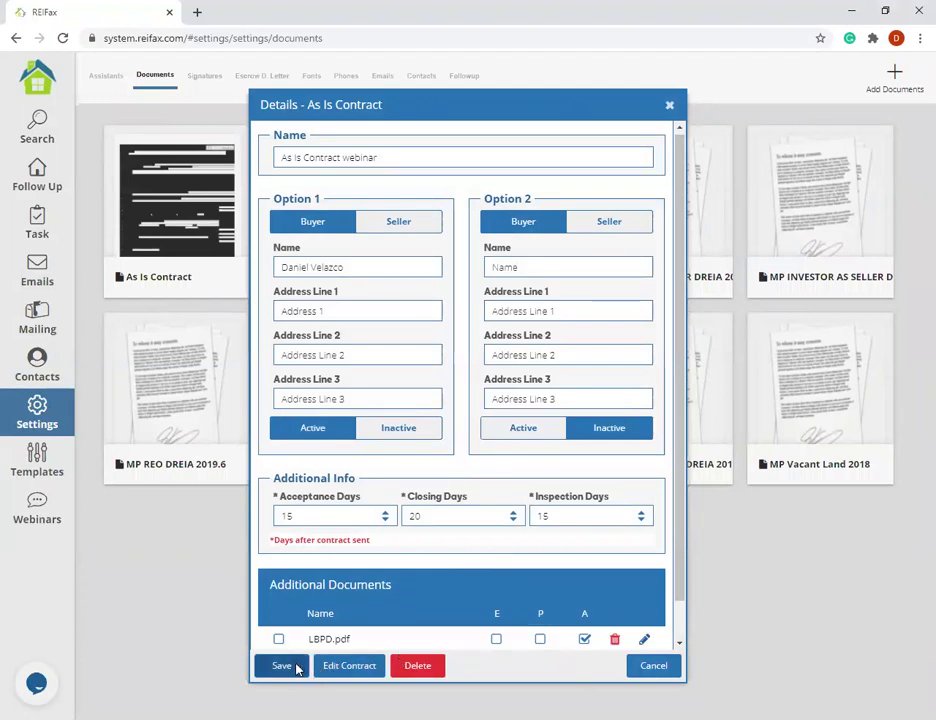
{"action": "left_click", "coordinate": [282, 666]}
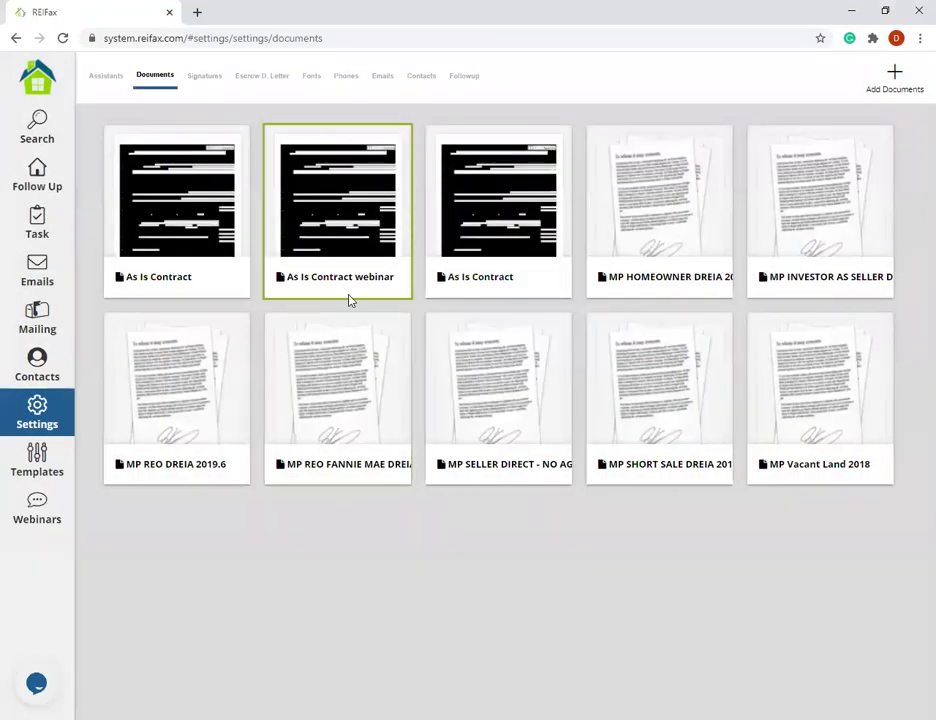
{"action": "left_click", "coordinate": [349, 297]}
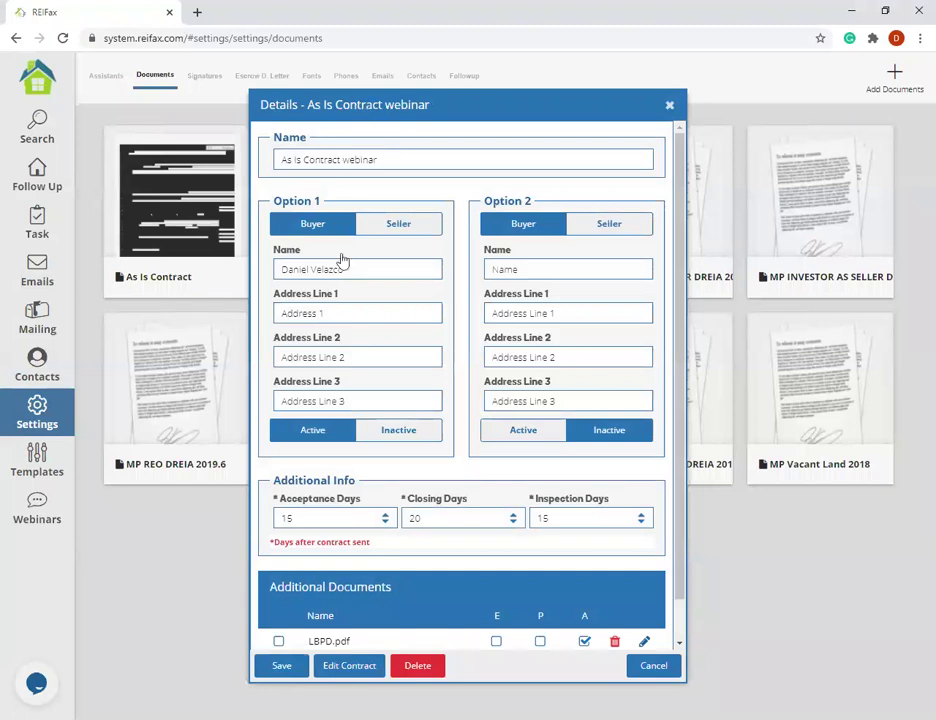
{"action": "left_click", "coordinate": [670, 106]}
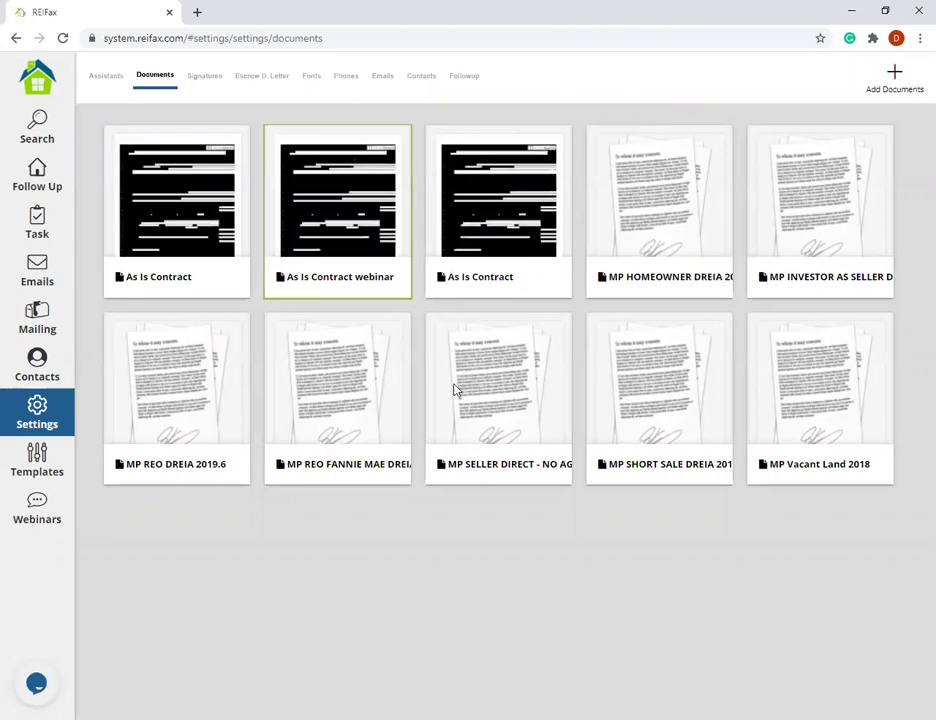
- Load As Is Contract Webinar for the row 1 property, then widen Follow Up's Offer column
{"action": "left_click", "coordinate": [36, 172]}
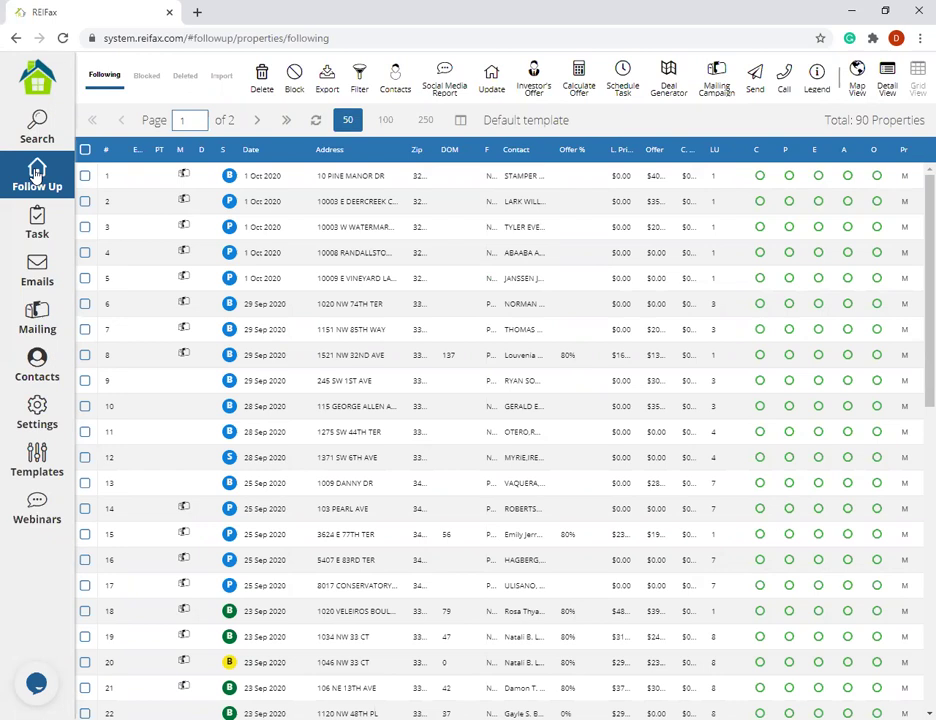
{"action": "left_click", "coordinate": [85, 177]}
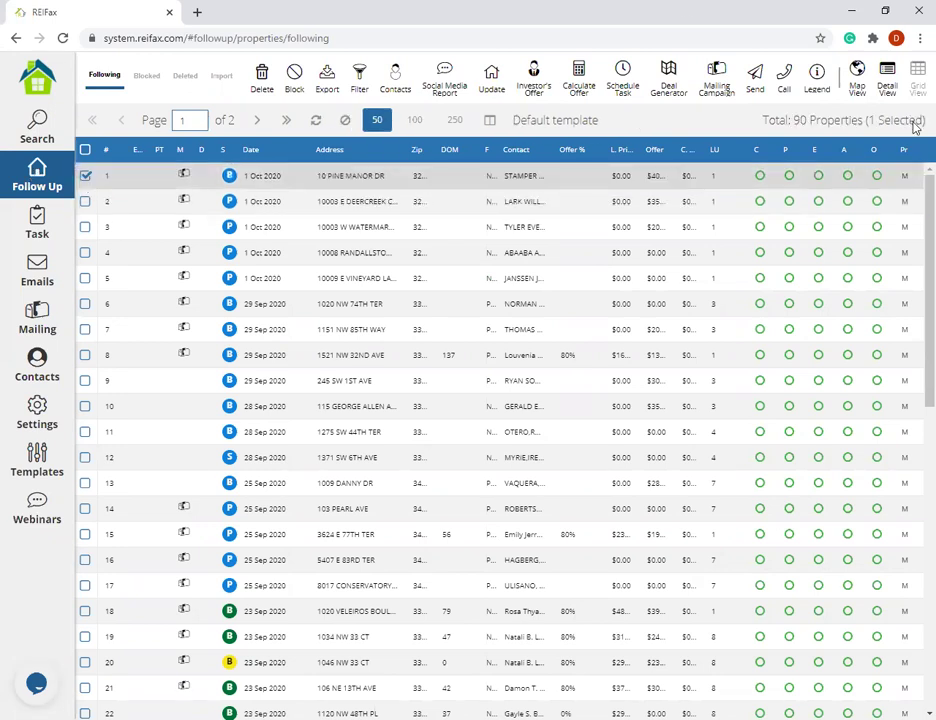
{"action": "left_click", "coordinate": [755, 78]}
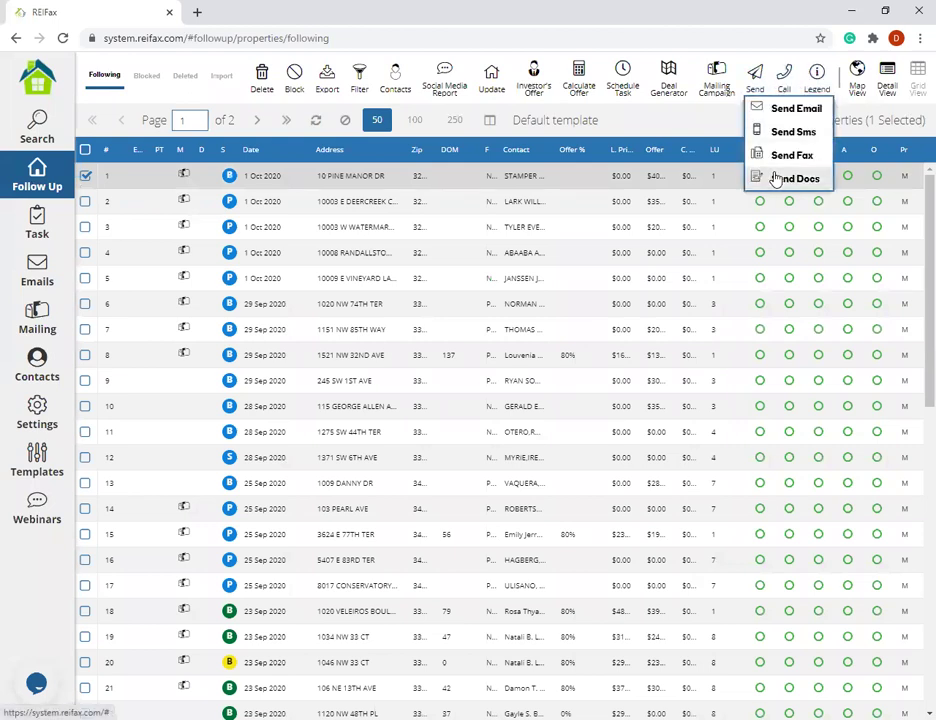
{"action": "left_click", "coordinate": [789, 178]}
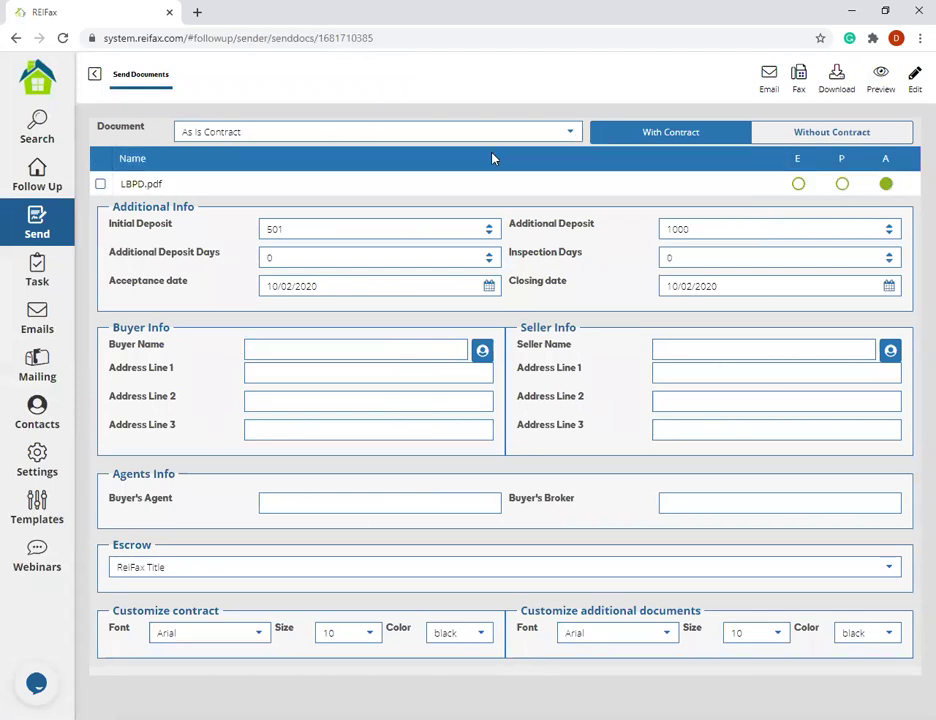
{"action": "left_click", "coordinate": [576, 136]}
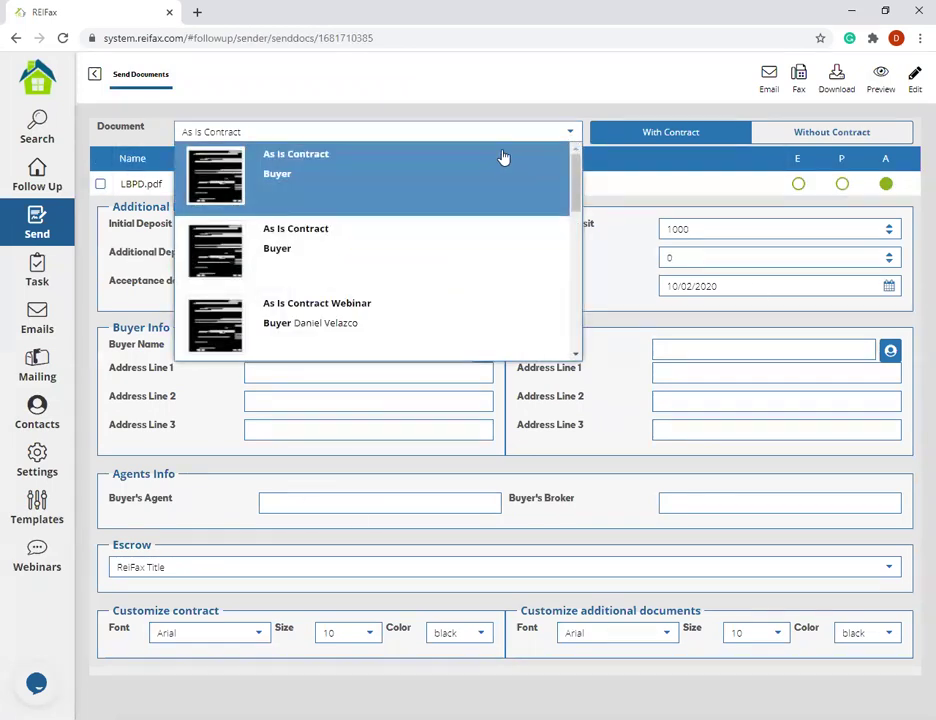
{"action": "left_click", "coordinate": [407, 315]}
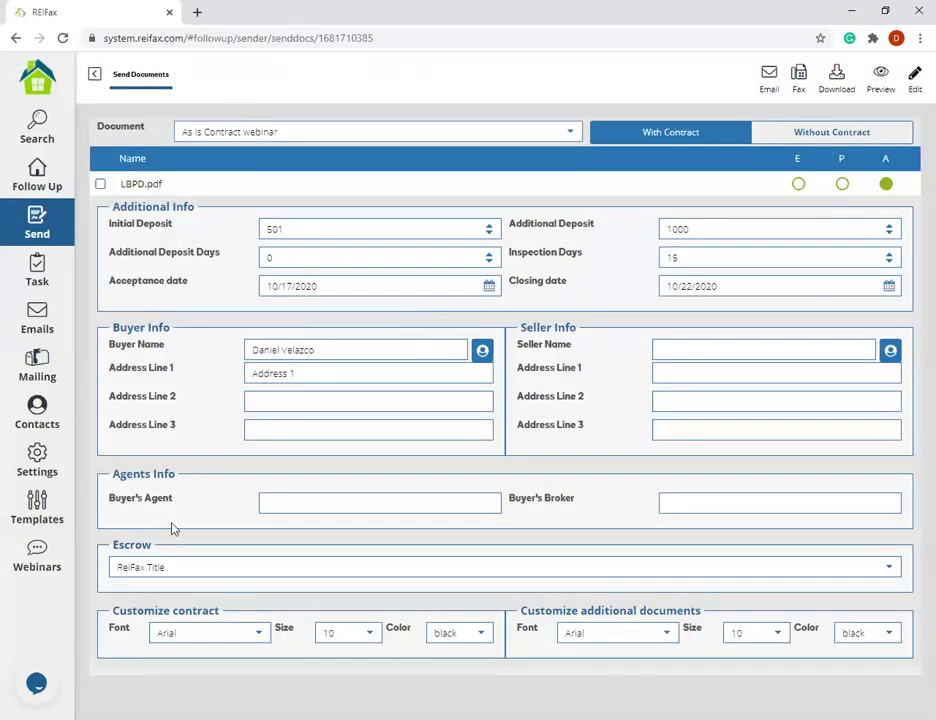
{"action": "left_click", "coordinate": [40, 178]}
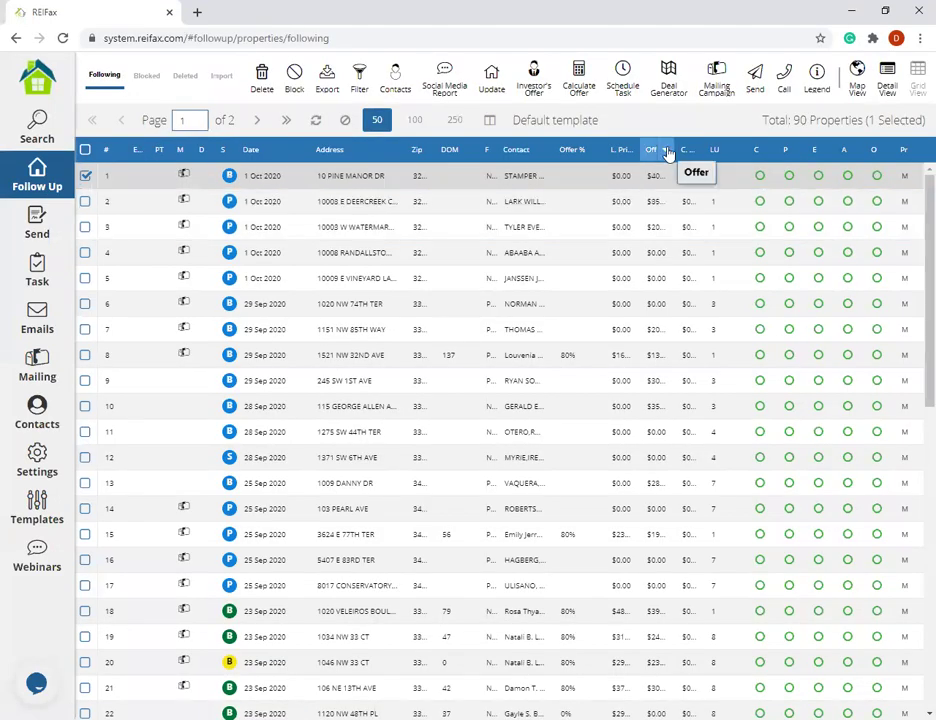
{"action": "left_click_drag", "start_coordinate": [675, 150], "coordinate": [818, 160]}
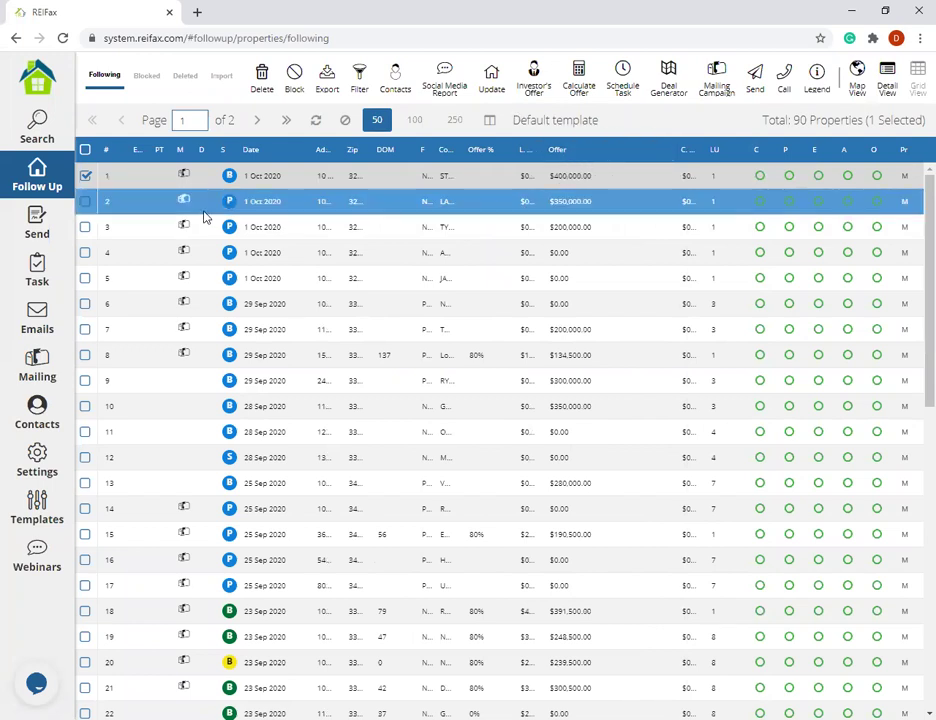
- Switch the selection from row 1 to row 5 and start Send Docs for it
{"action": "left_click", "coordinate": [86, 176]}
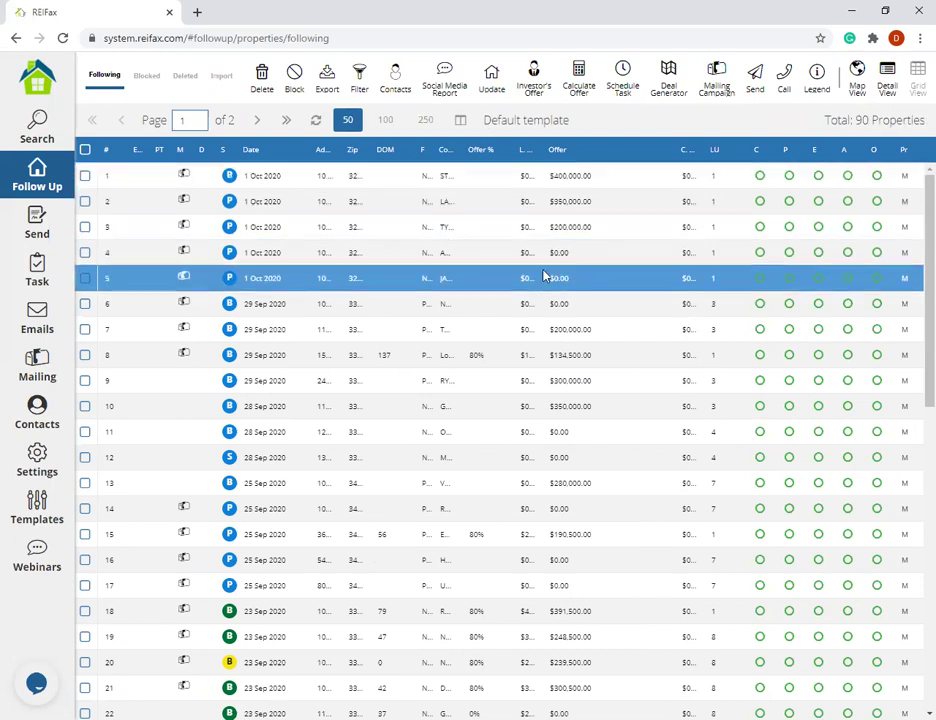
{"action": "left_click", "coordinate": [88, 277]}
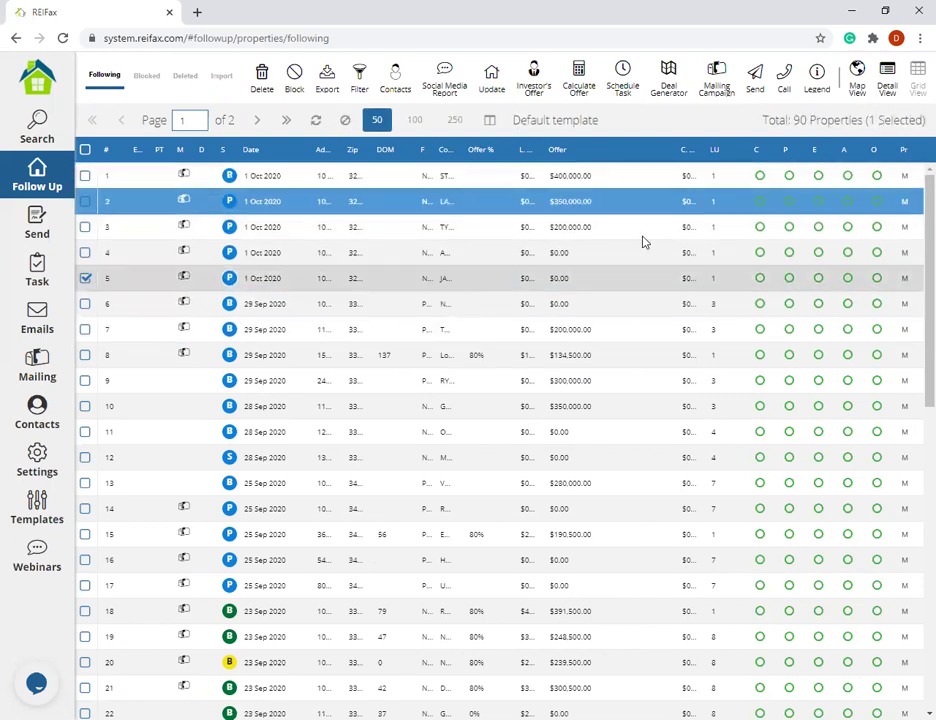
{"action": "left_click", "coordinate": [757, 82]}
{"action": "left_click", "coordinate": [760, 178]}
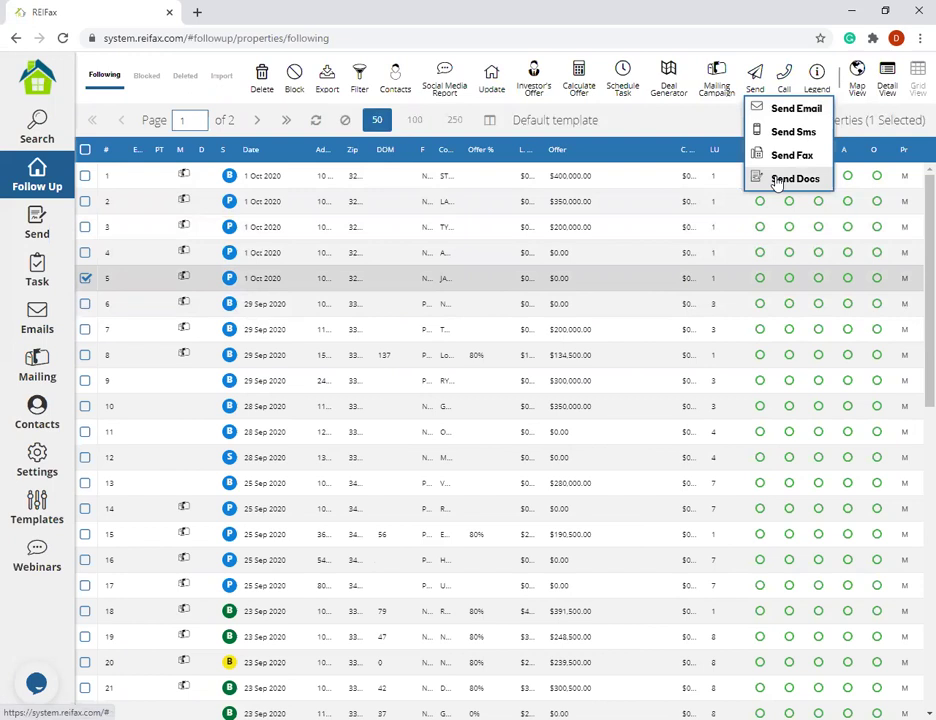
- Enter a 20000 offer price in the Offer Price dialog, update, and continue
{"action": "left_click_drag", "start_coordinate": [341, 340], "coordinate": [616, 340]}
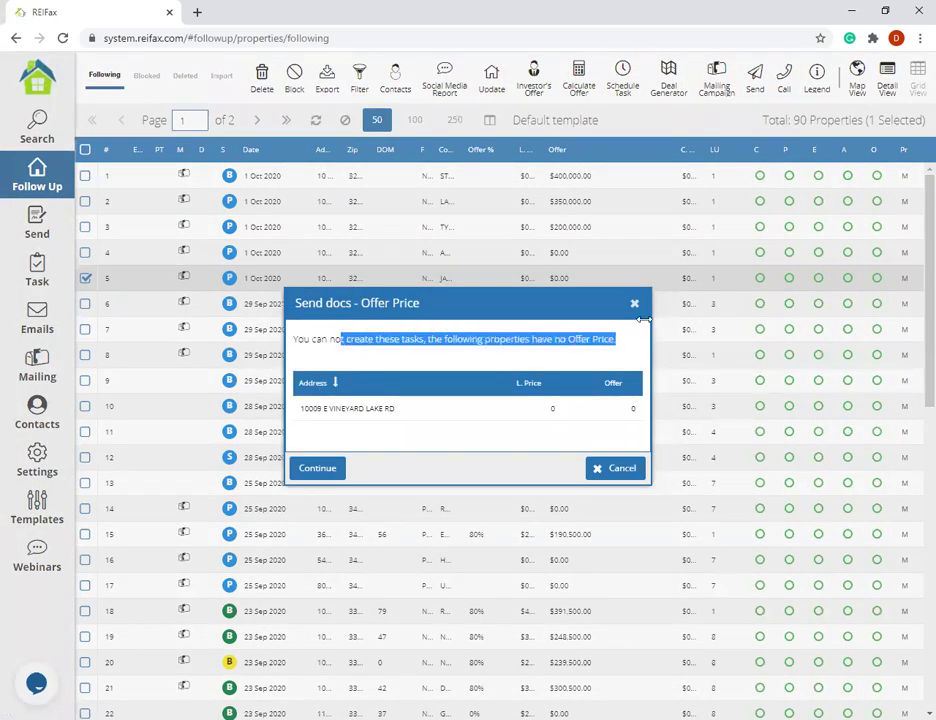
{"action": "left_click", "coordinate": [615, 409]}
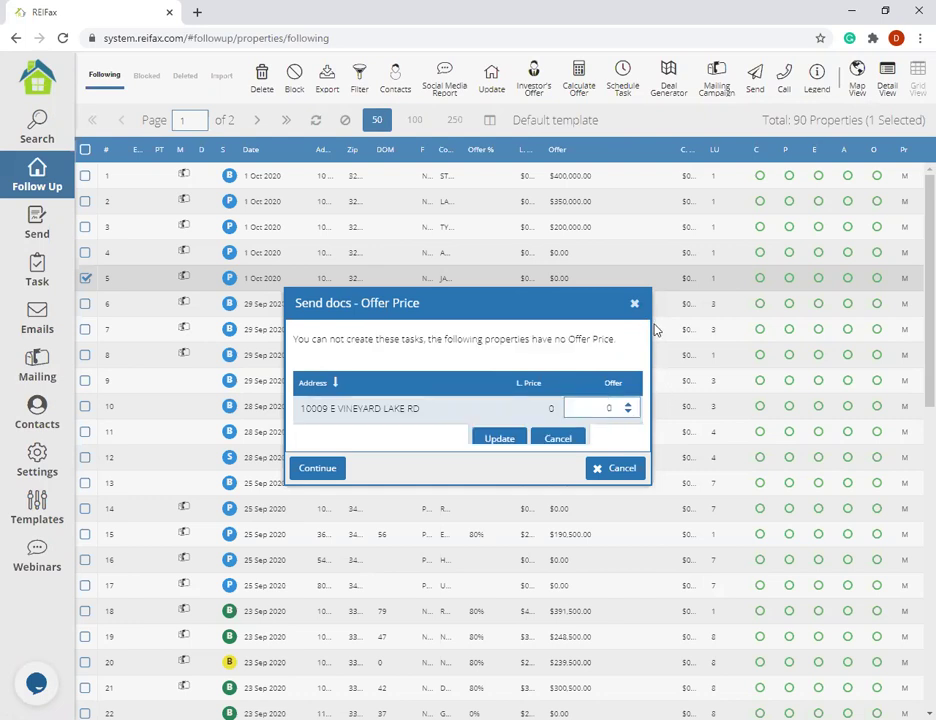
{"action": "type", "text": "20000"}
{"action": "left_click", "coordinate": [514, 440]}
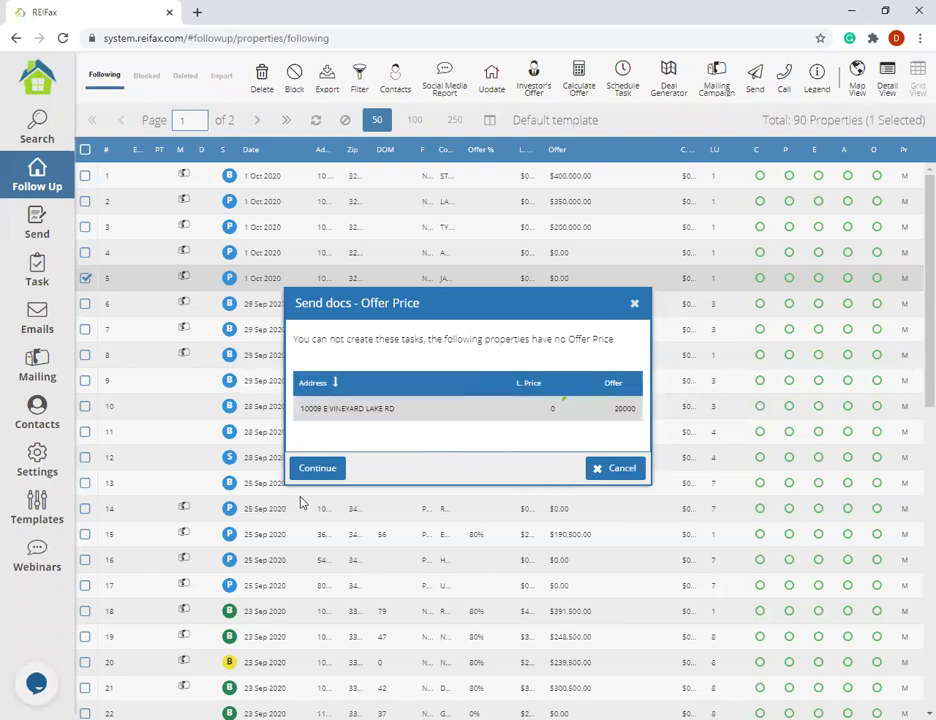
{"action": "left_click", "coordinate": [316, 469]}
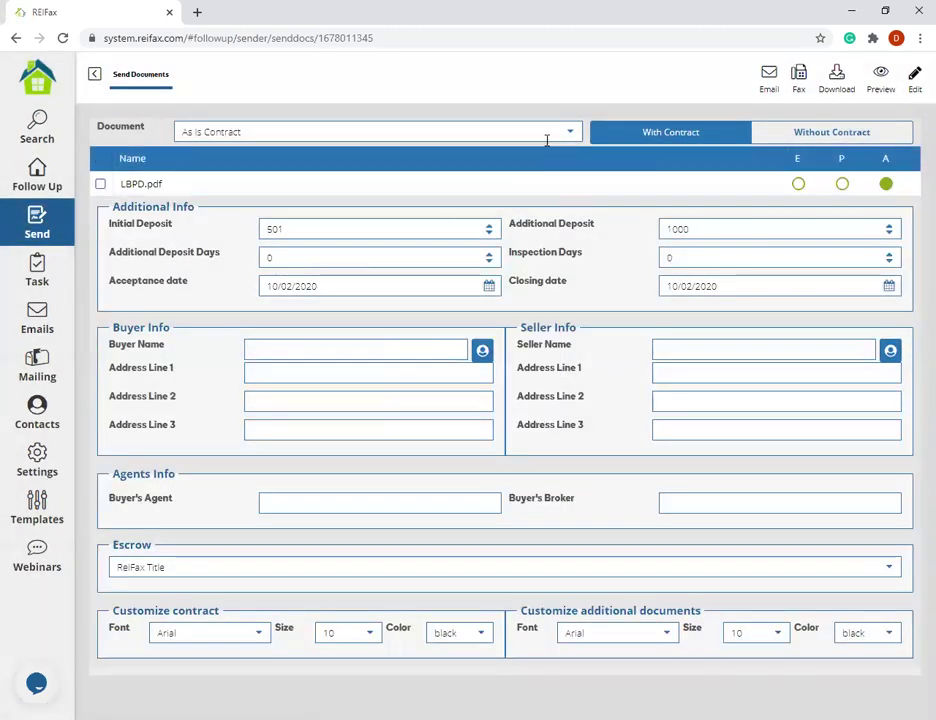
- Select As Is Contract Webinar as the document on the Send Documents form
{"action": "left_click", "coordinate": [568, 132]}
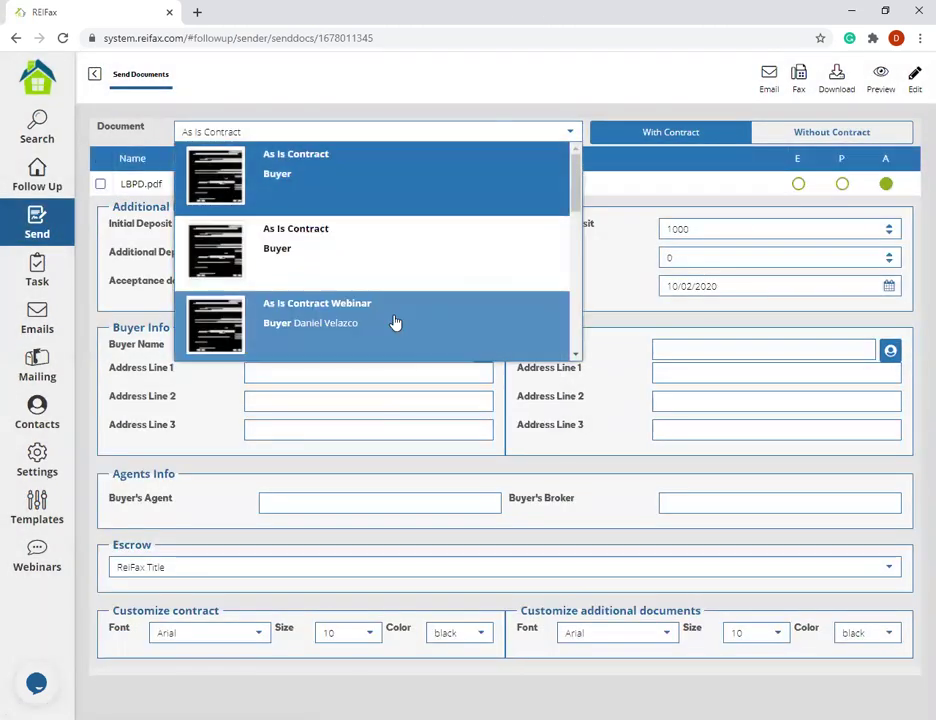
{"action": "left_click", "coordinate": [395, 324]}
{"action": "left_click", "coordinate": [572, 132]}
{"action": "scroll", "coordinate": [426, 242], "scroll_direction": "down", "scroll_amount": 10}
{"action": "scroll", "coordinate": [426, 242], "scroll_direction": "up", "scroll_amount": 10}
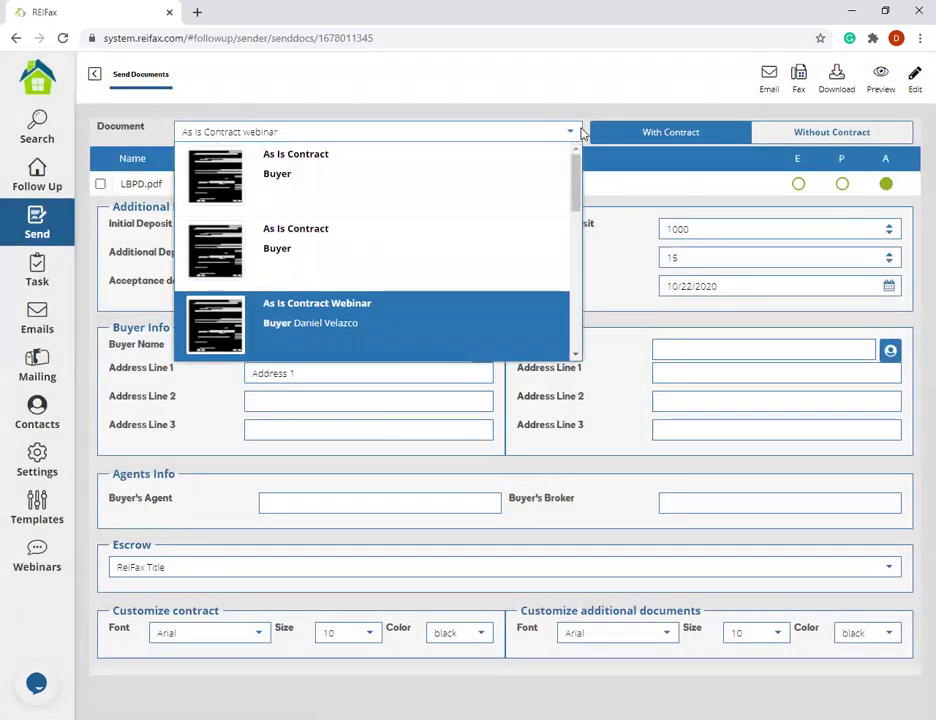
{"action": "left_click", "coordinate": [574, 131]}
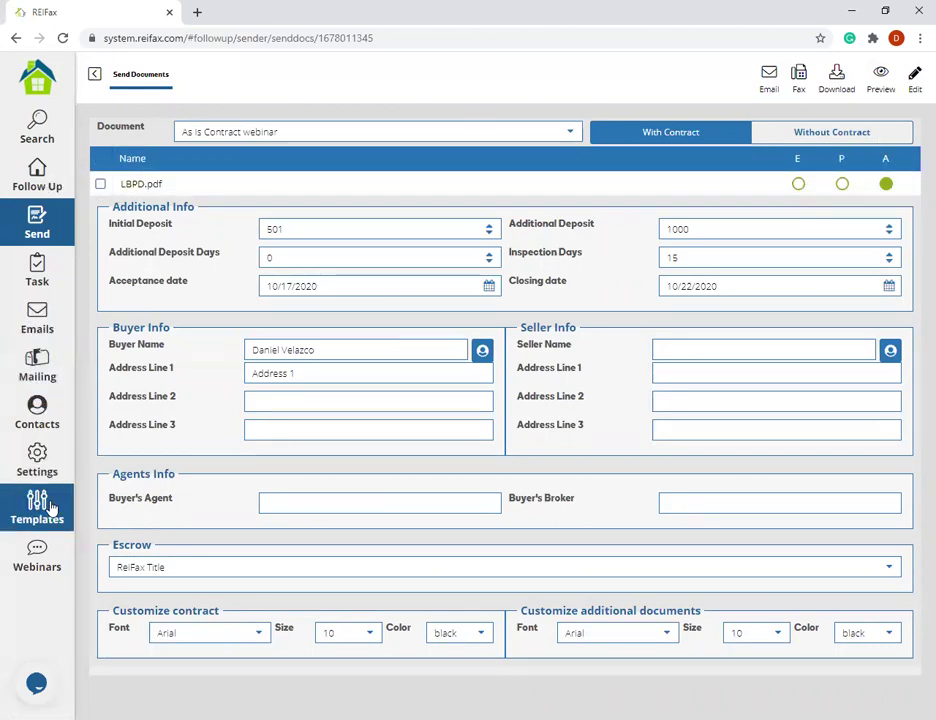
- Toggle the LBPD.pdf rider checkbox on the form
{"action": "left_click", "coordinate": [100, 185]}
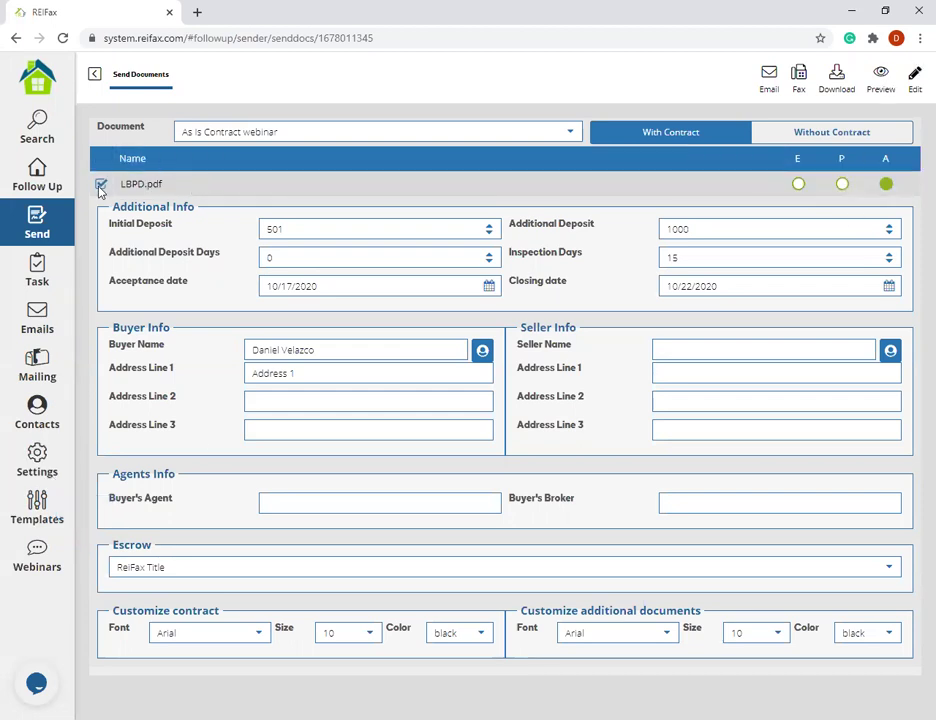
{"action": "left_click", "coordinate": [100, 188]}
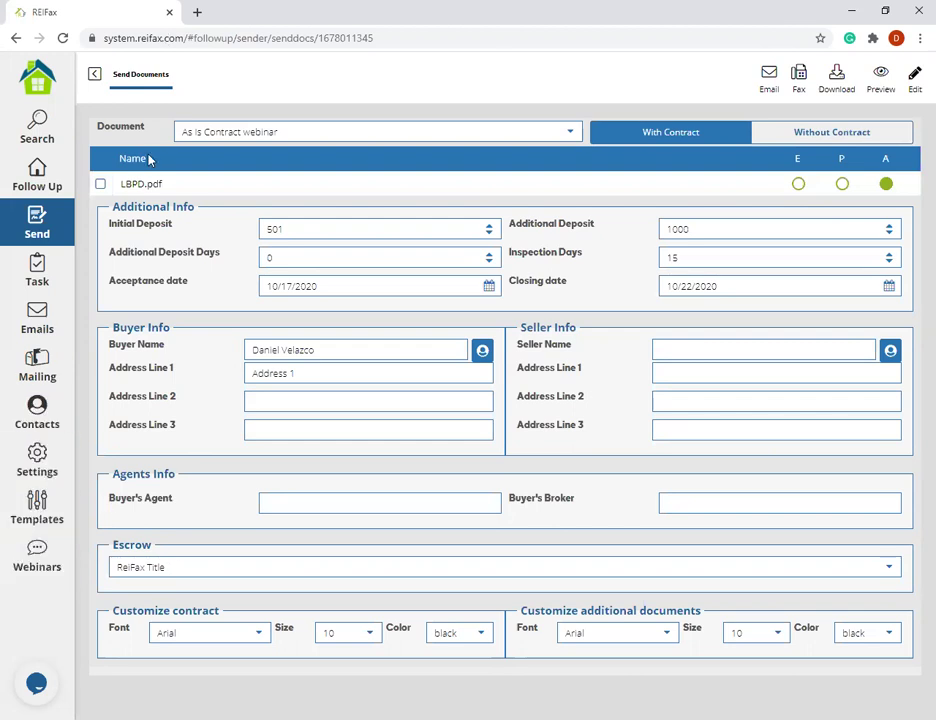
{"action": "left_click", "coordinate": [100, 184]}
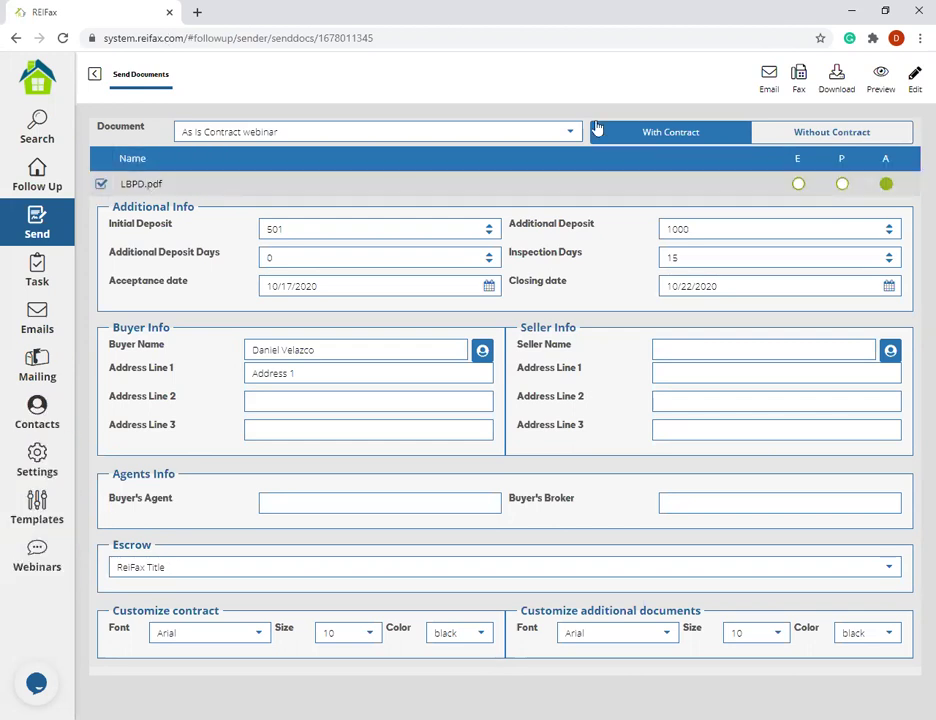
{"action": "left_click", "coordinate": [100, 184]}
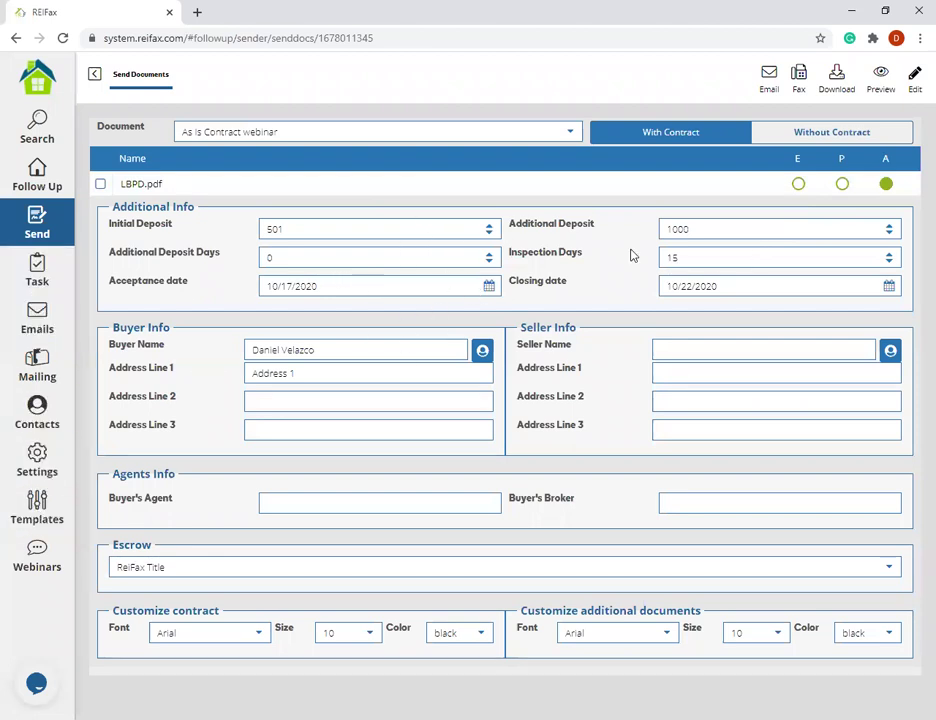
- Preview the filled contract as a PDF and read its opening pages
{"action": "left_click", "coordinate": [874, 84]}
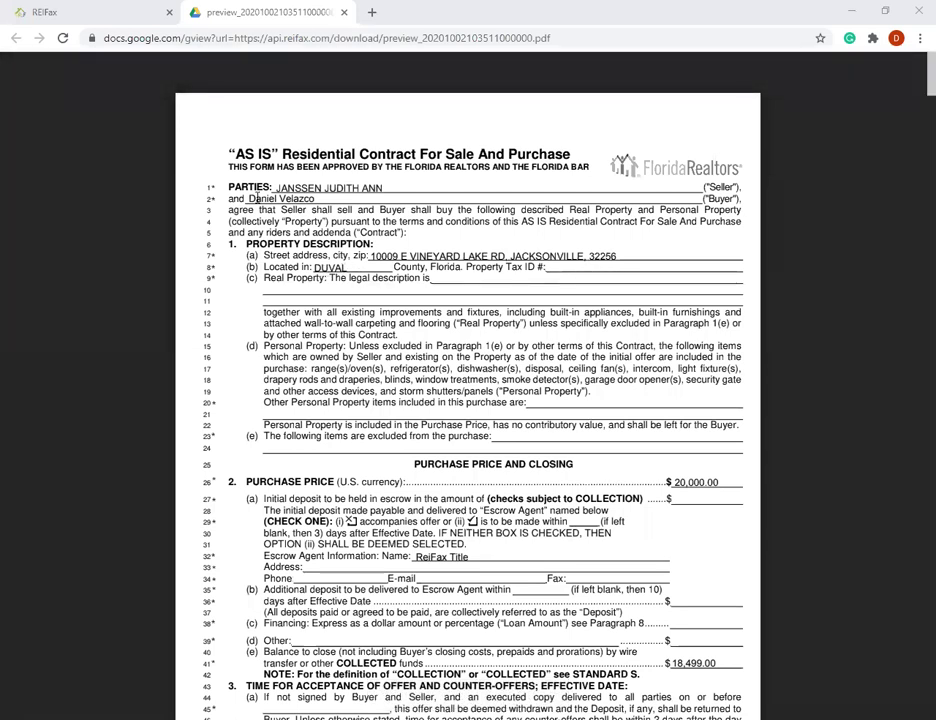
{"action": "scroll", "coordinate": [525, 404], "scroll_direction": "down", "scroll_amount": 1}
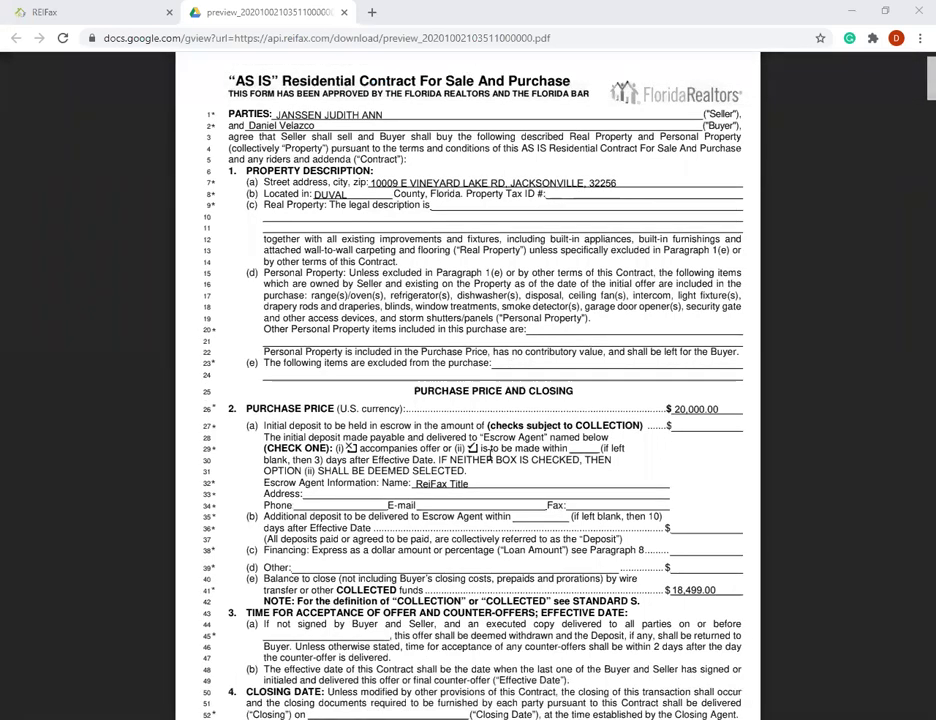
{"action": "scroll", "coordinate": [598, 390], "scroll_direction": "down", "scroll_amount": 1}
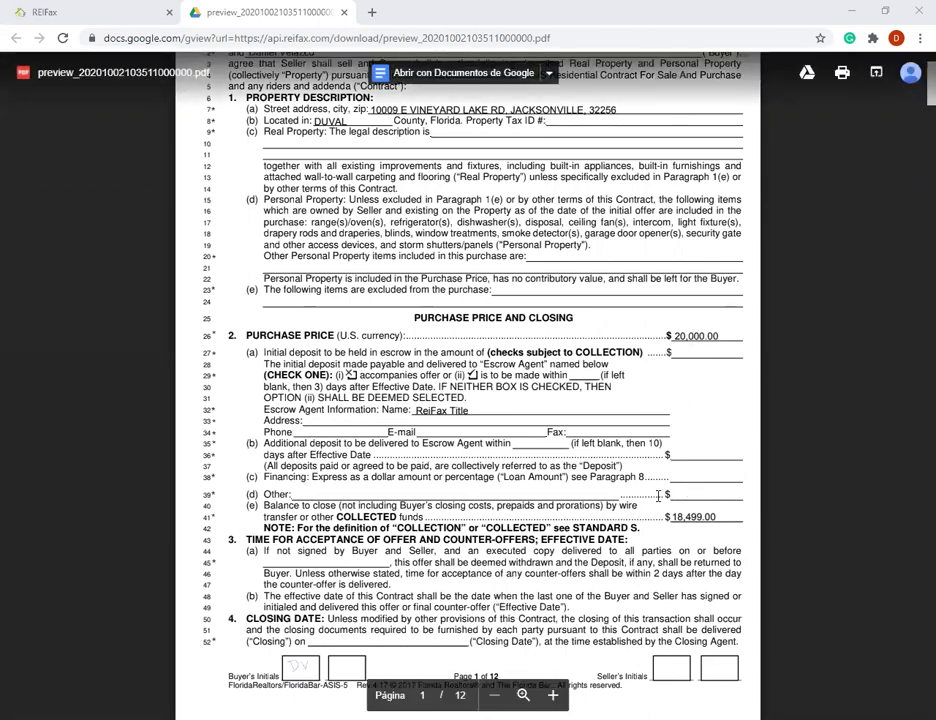
{"action": "scroll", "coordinate": [658, 495], "scroll_direction": "up", "scroll_amount": 3}
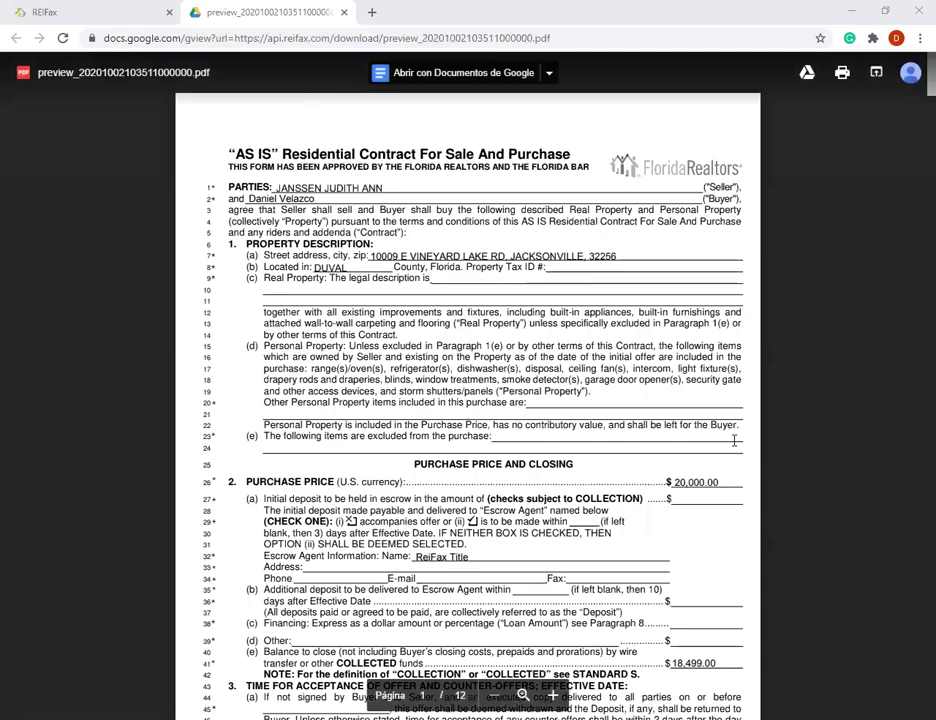
{"action": "scroll", "coordinate": [483, 437], "scroll_direction": "down", "scroll_amount": 5}
{"action": "scroll", "coordinate": [520, 360], "scroll_direction": "up", "scroll_amount": 5}
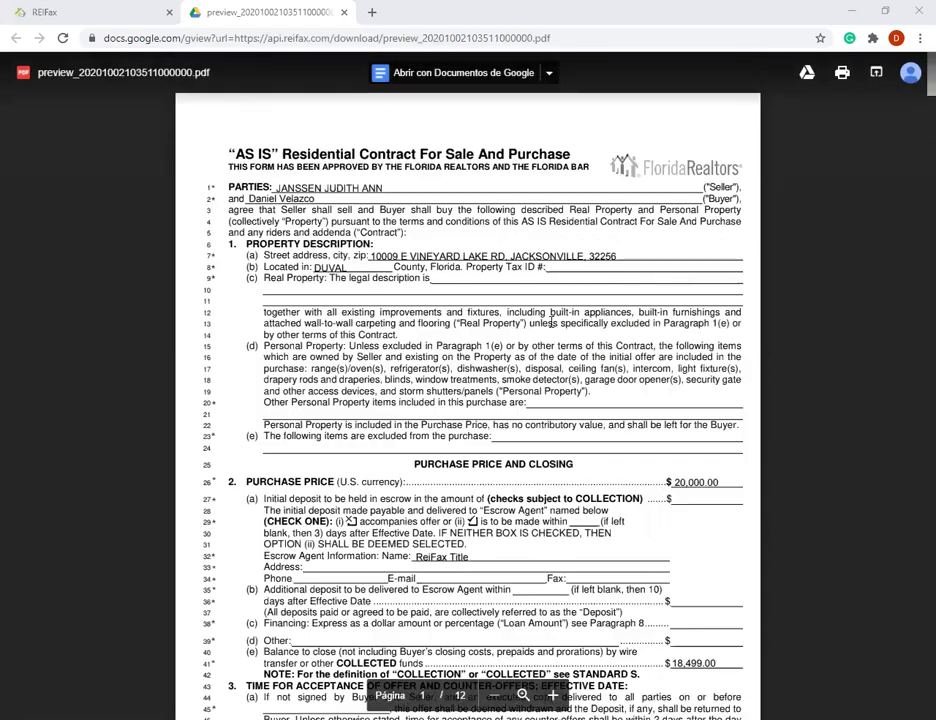
{"action": "scroll", "coordinate": [550, 322], "scroll_direction": "down", "scroll_amount": 5}
{"action": "scroll", "coordinate": [577, 349], "scroll_direction": "down", "scroll_amount": 6}
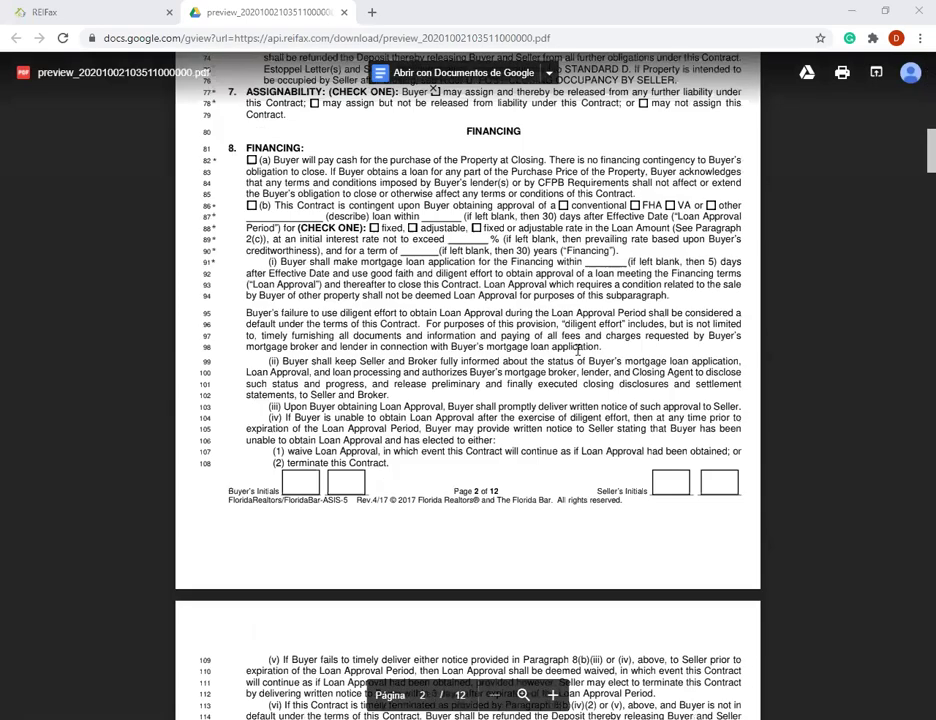
{"action": "scroll", "coordinate": [443, 570], "scroll_direction": "up", "scroll_amount": 11}
{"action": "scroll", "coordinate": [355, 300], "scroll_direction": "down", "scroll_amount": 5}
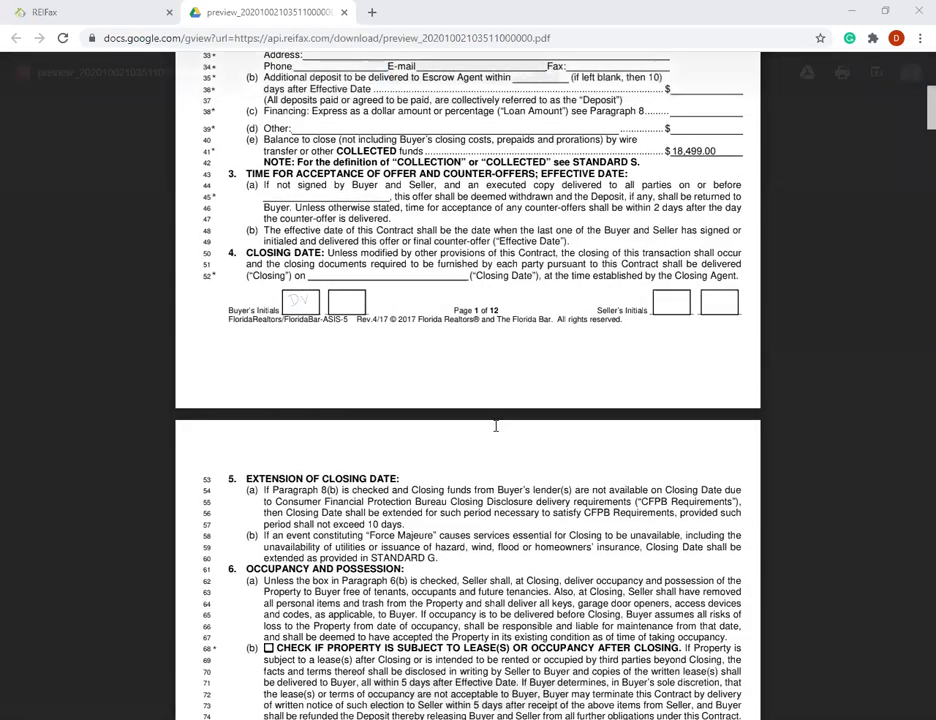
- Scroll down to page 11's addenda and Additional Terms listing ReiFax Title
{"action": "scroll", "coordinate": [495, 428], "scroll_direction": "down", "scroll_amount": 1}
{"action": "scroll", "coordinate": [495, 428], "scroll_direction": "down", "scroll_amount": 6}
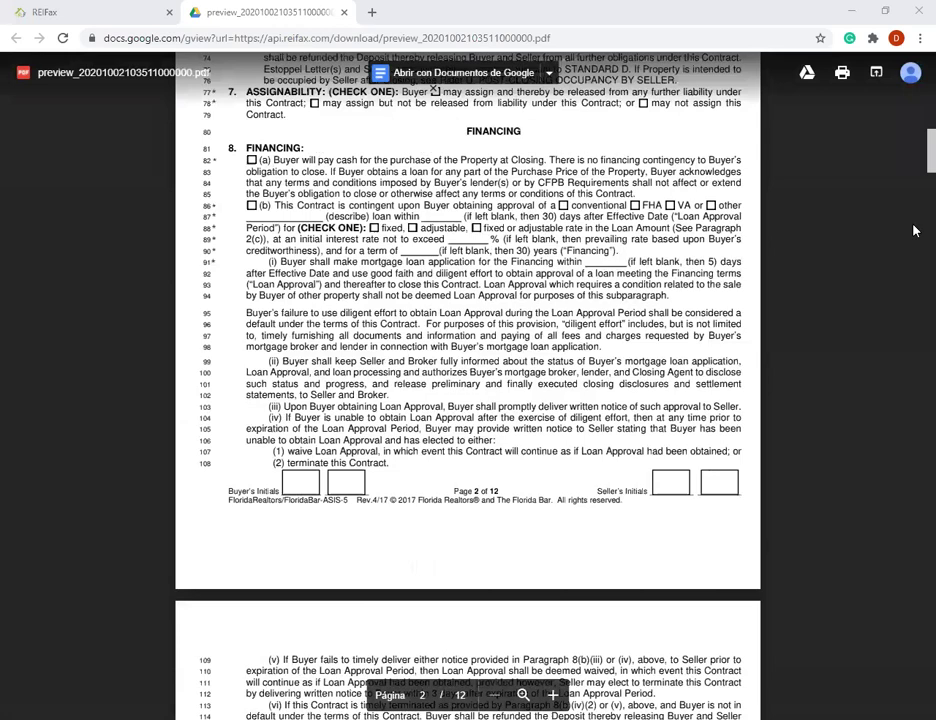
{"action": "scroll", "coordinate": [913, 231], "scroll_direction": "down", "scroll_amount": 1}
{"action": "scroll", "coordinate": [915, 497], "scroll_direction": "down", "scroll_amount": 4}
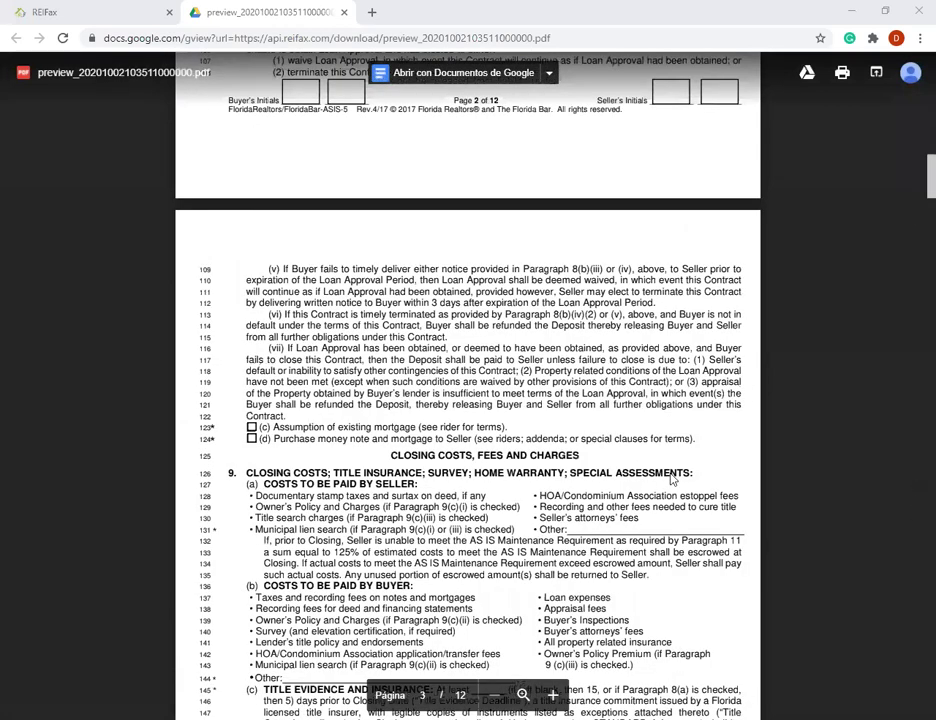
{"action": "scroll", "coordinate": [641, 457], "scroll_direction": "down", "scroll_amount": 20}
{"action": "scroll", "coordinate": [642, 459], "scroll_direction": "up", "scroll_amount": 5}
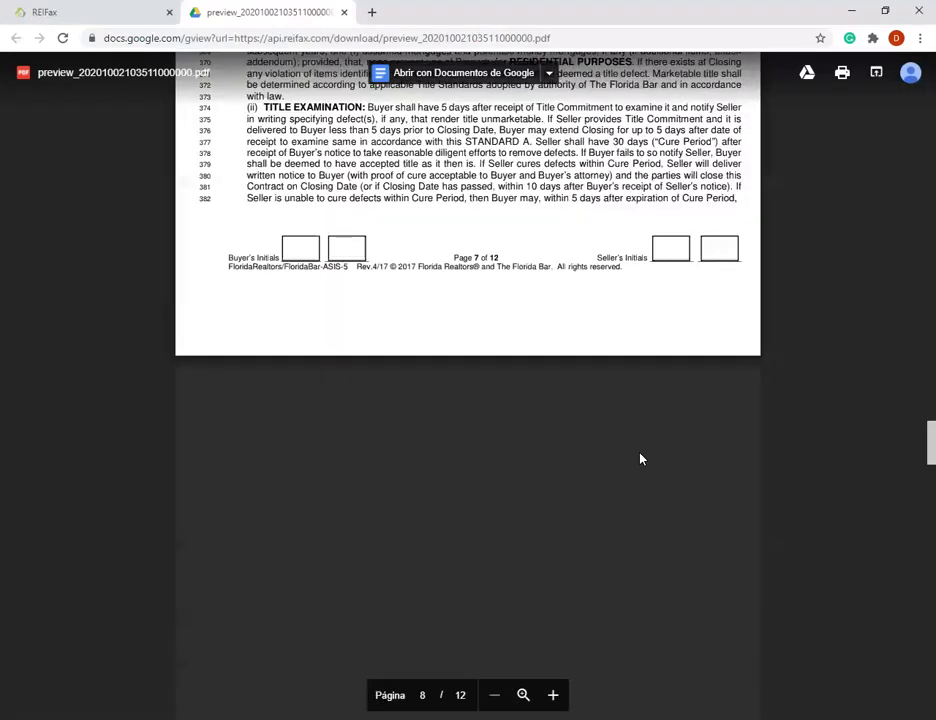
{"action": "scroll", "coordinate": [430, 350], "scroll_direction": "up", "scroll_amount": 1}
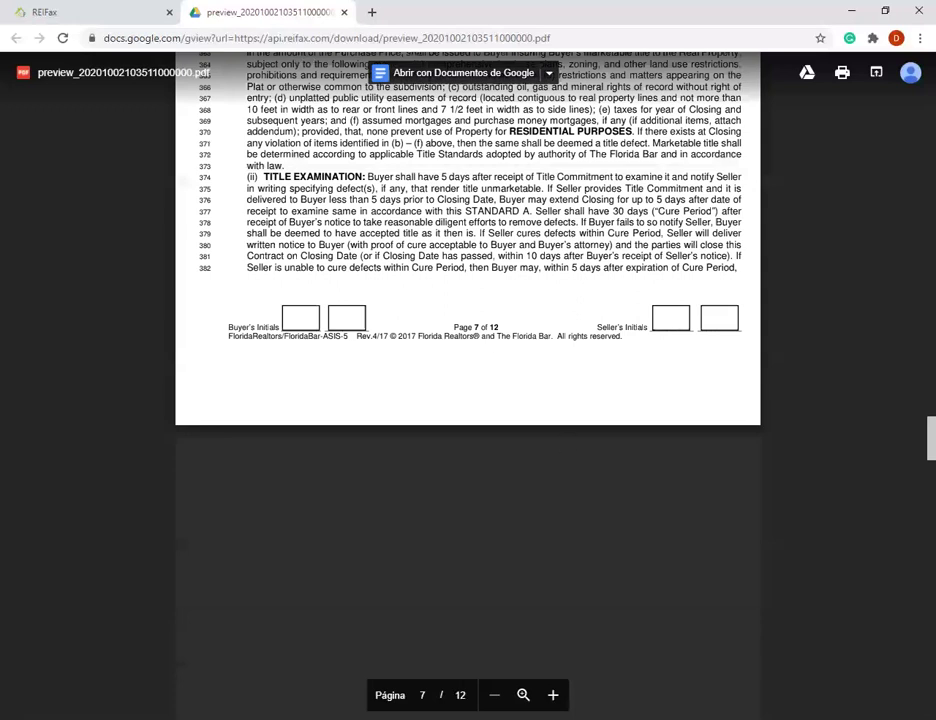
{"action": "scroll", "coordinate": [801, 592], "scroll_direction": "up", "scroll_amount": 4}
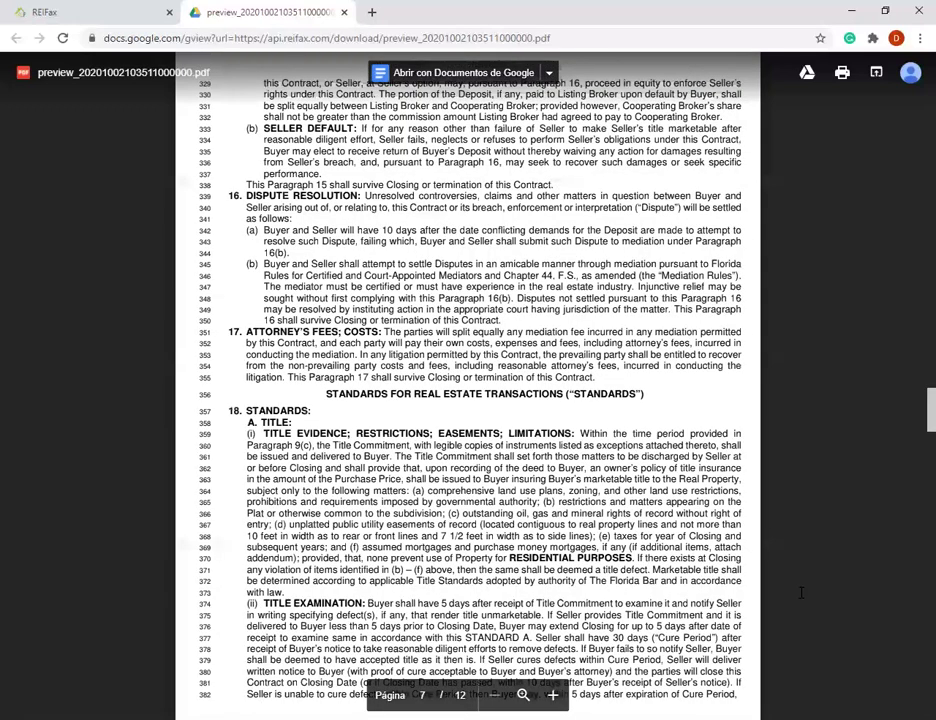
{"action": "scroll", "coordinate": [659, 462], "scroll_direction": "down", "scroll_amount": 15}
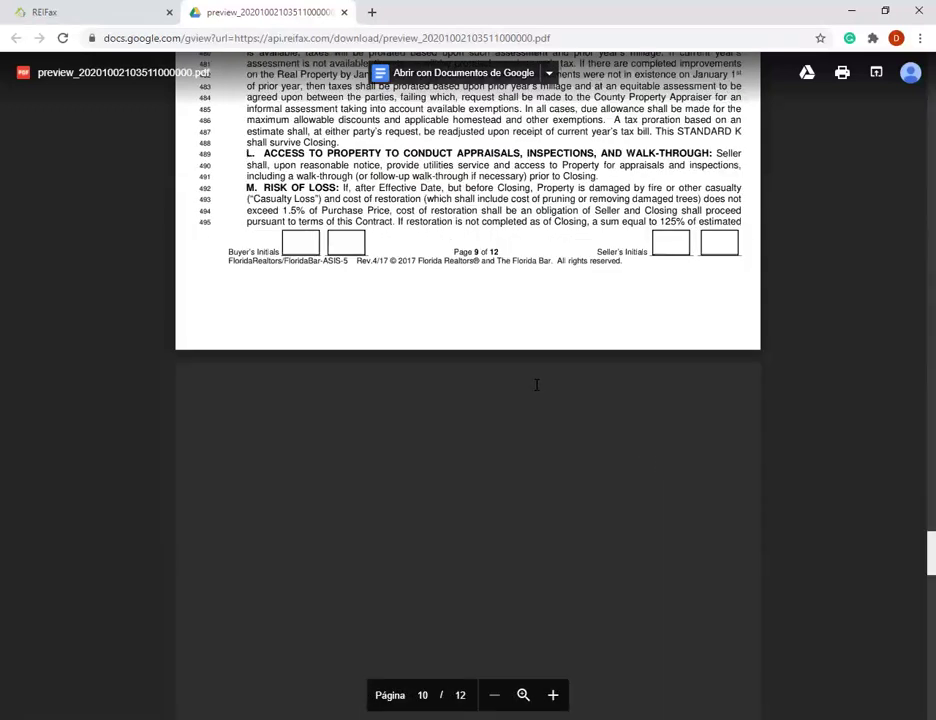
{"action": "scroll", "coordinate": [441, 418], "scroll_direction": "down", "scroll_amount": 5}
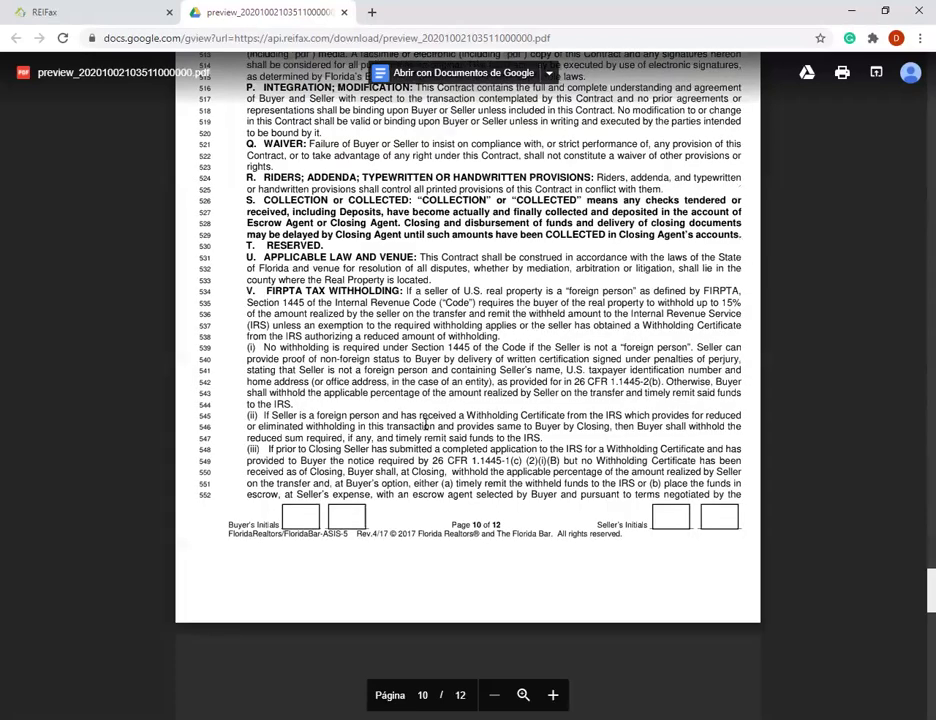
{"action": "scroll", "coordinate": [425, 425], "scroll_direction": "down", "scroll_amount": 5}
{"action": "scroll", "coordinate": [290, 308], "scroll_direction": "down", "scroll_amount": 5}
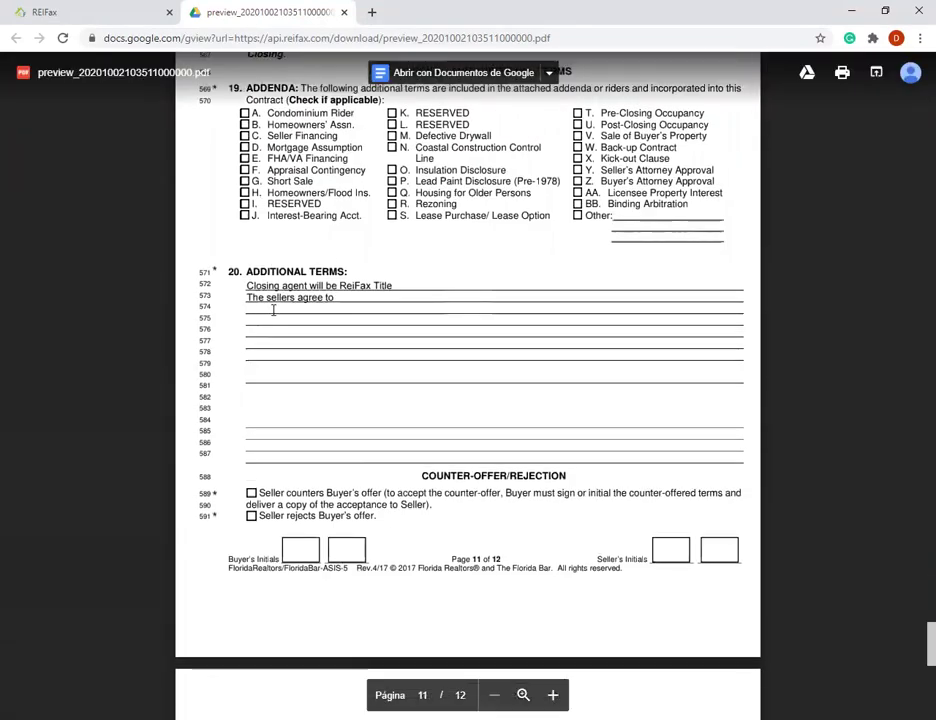
- Check the page 12 signature area, scroll back to page 1, and return to REIFax
{"action": "scroll", "coordinate": [400, 301], "scroll_direction": "up", "scroll_amount": 2}
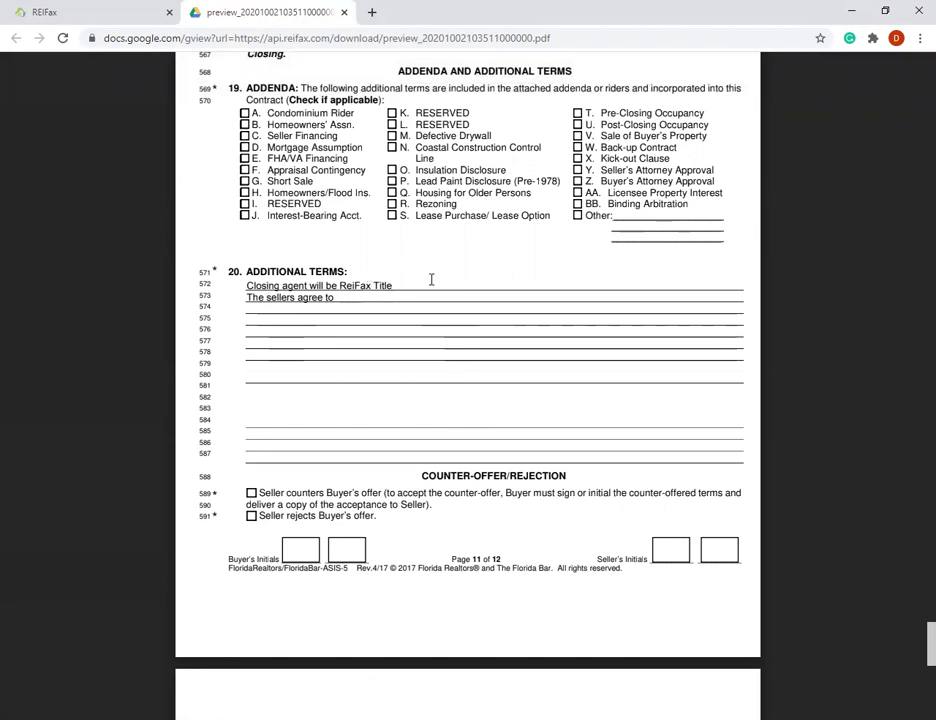
{"action": "scroll", "coordinate": [443, 290], "scroll_direction": "down", "scroll_amount": 8}
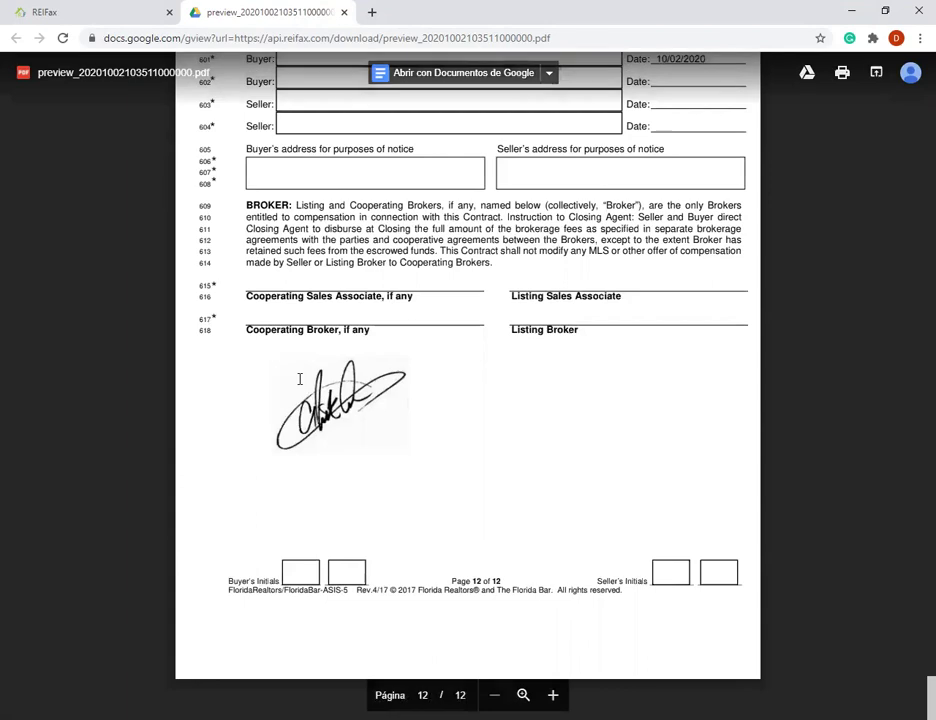
{"action": "scroll", "coordinate": [324, 351], "scroll_direction": "up", "scroll_amount": 7}
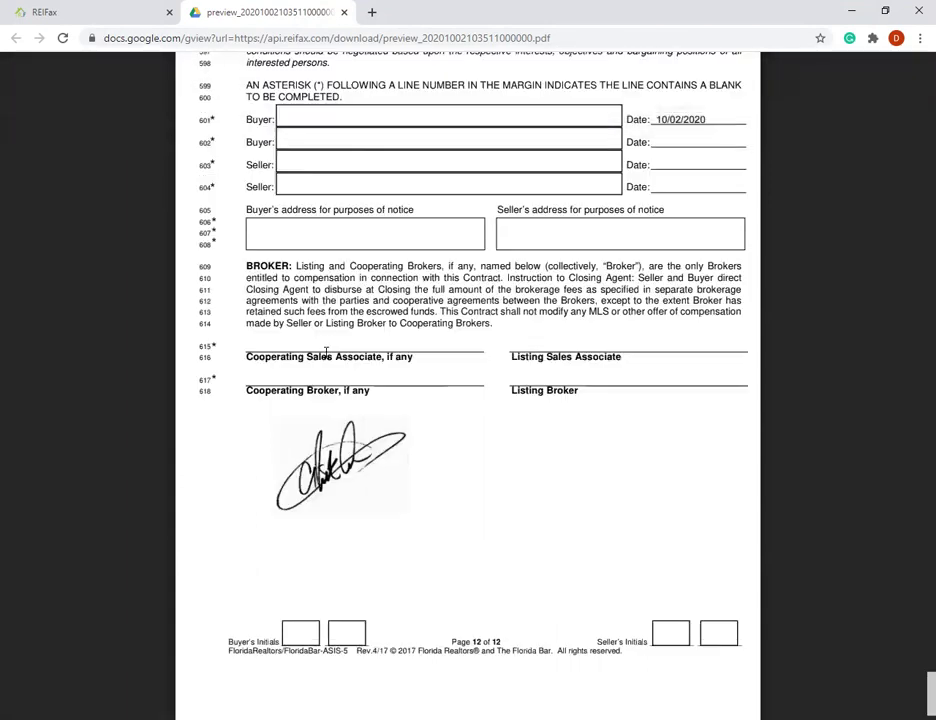
{"action": "scroll", "coordinate": [326, 352], "scroll_direction": "up", "scroll_amount": 6}
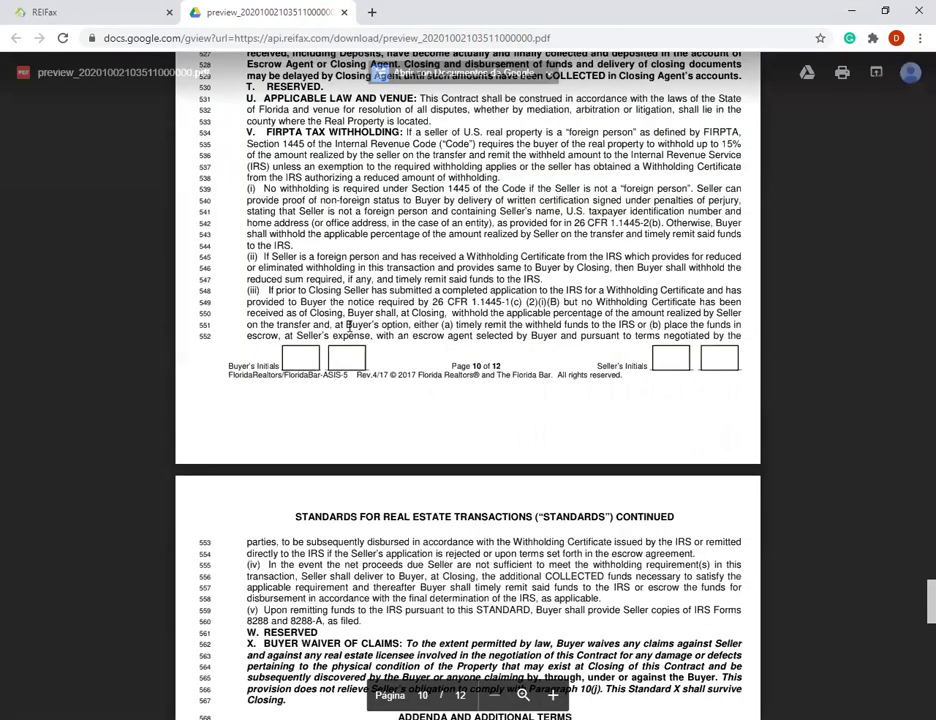
{"action": "scroll", "coordinate": [350, 323], "scroll_direction": "up", "scroll_amount": 15}
{"action": "scroll", "coordinate": [359, 297], "scroll_direction": "up", "scroll_amount": 15}
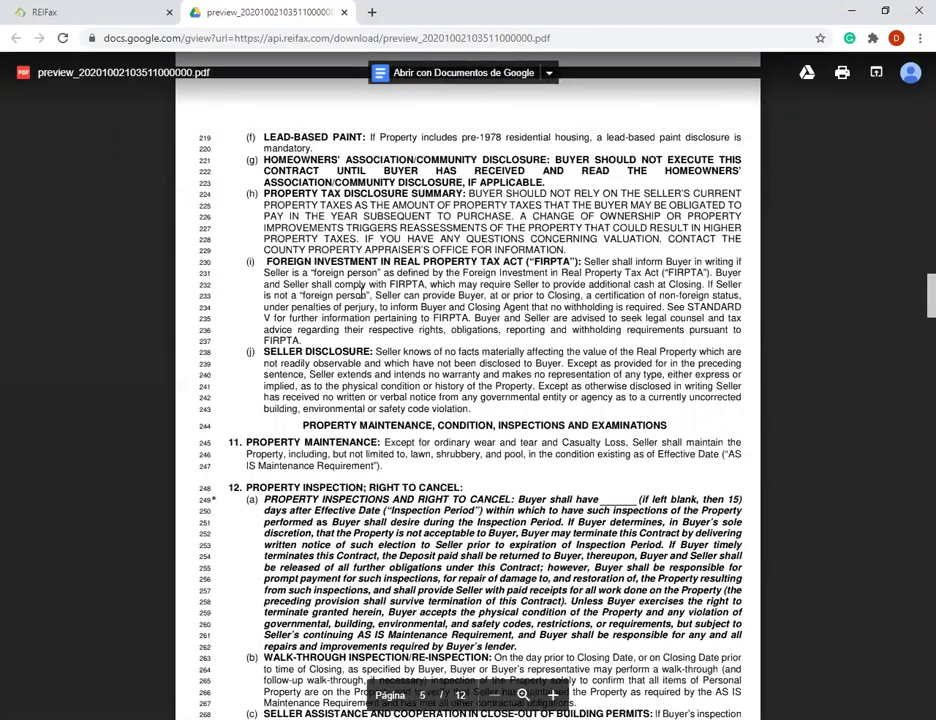
{"action": "scroll", "coordinate": [330, 200], "scroll_direction": "up", "scroll_amount": 20}
{"action": "scroll", "coordinate": [373, 245], "scroll_direction": "up", "scroll_amount": 3}
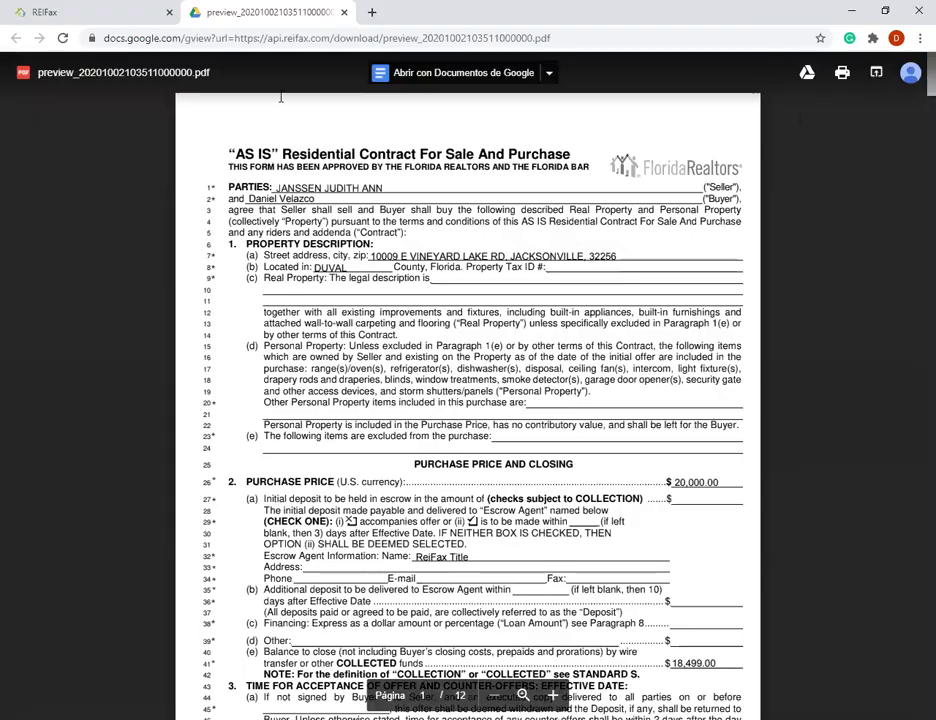
{"action": "left_click", "coordinate": [83, 14]}
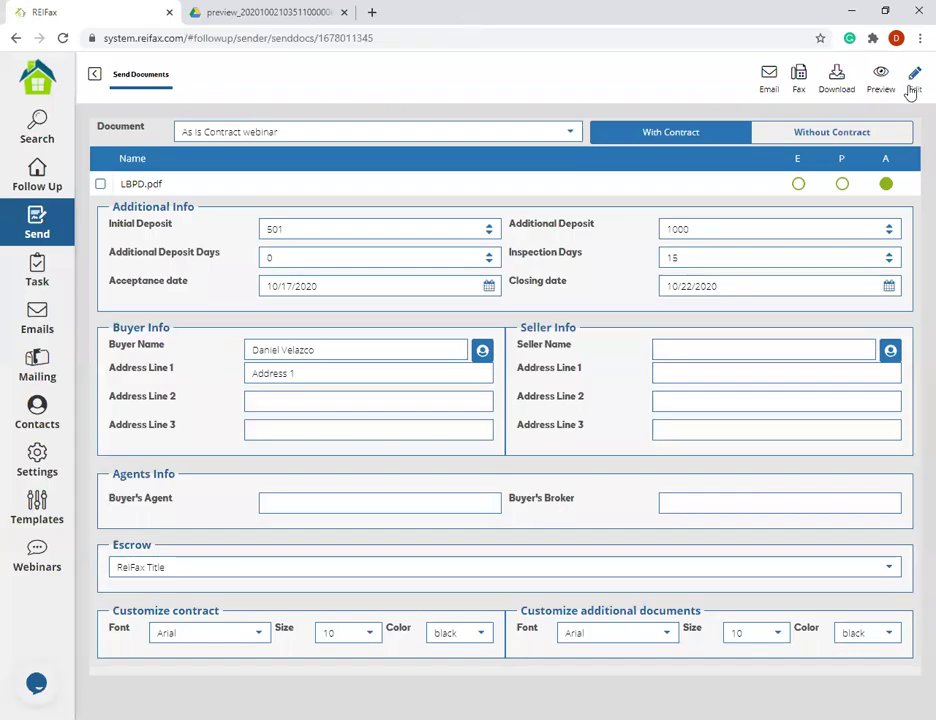
- Edit the As Is Contract webinar template, accepting the base-template overwrite warning
{"action": "left_click", "coordinate": [912, 88]}
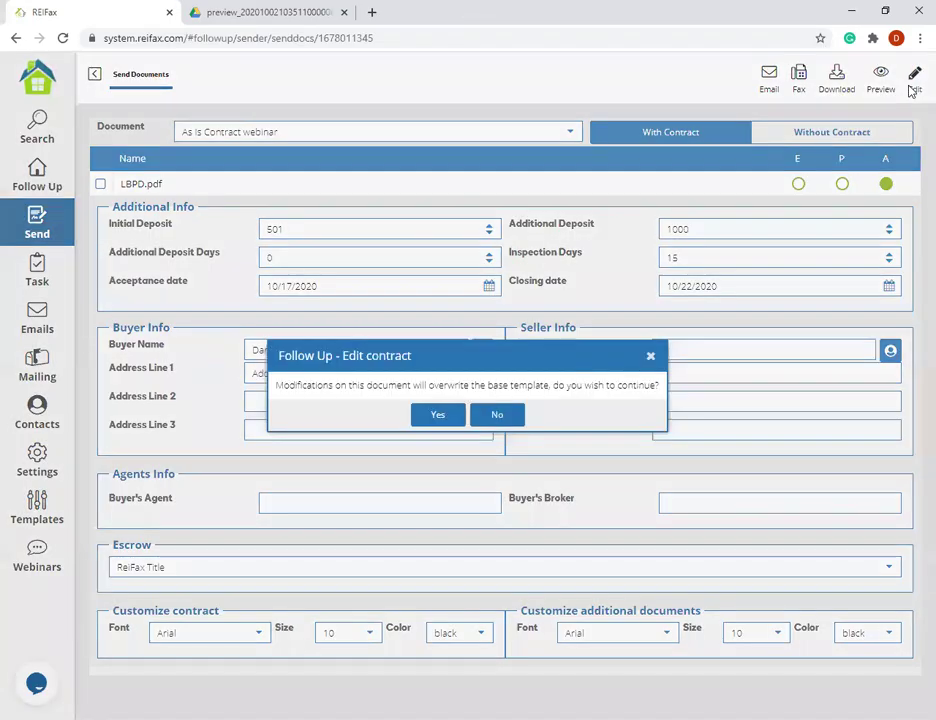
{"action": "left_click_drag", "start_coordinate": [487, 386], "coordinate": [556, 386]}
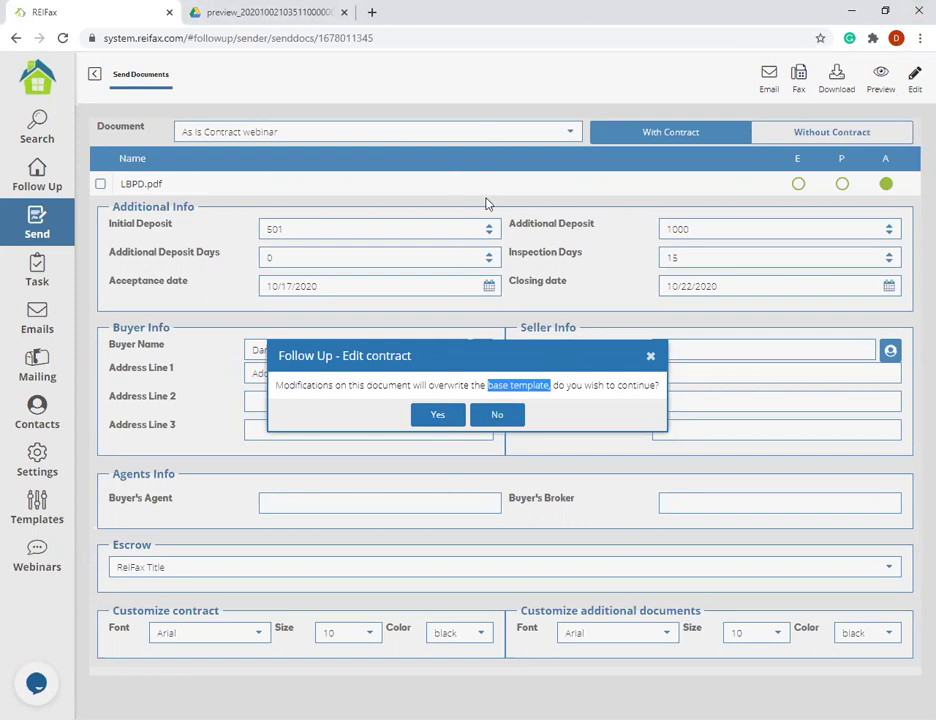
{"action": "left_click", "coordinate": [438, 414]}
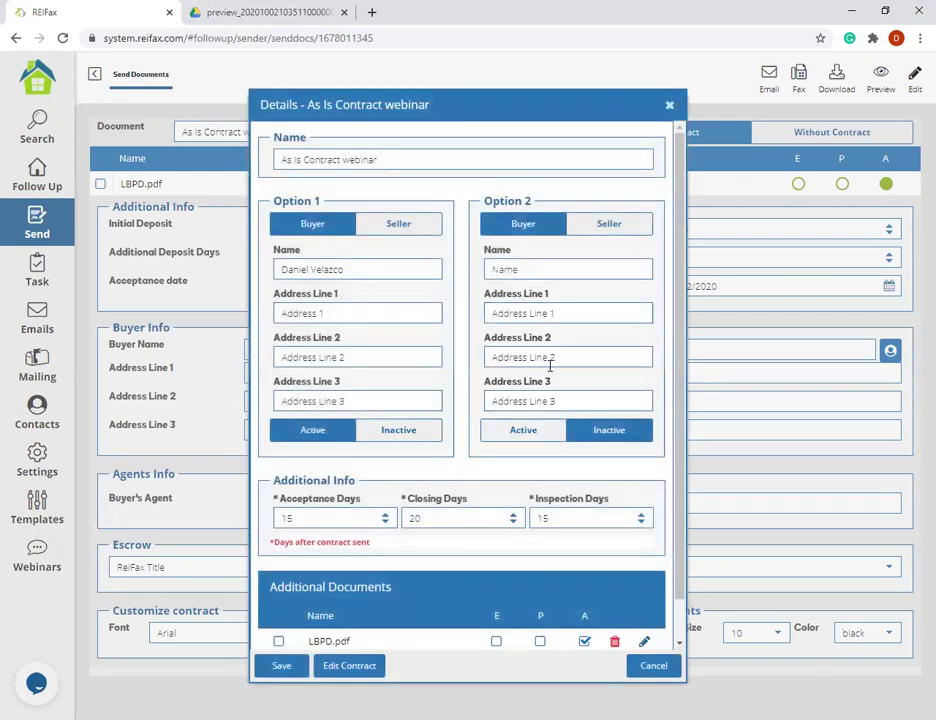
- Open the template in the contract editor and select the %Property County% merge field
{"action": "scroll", "coordinate": [520, 358], "scroll_direction": "down", "scroll_amount": 2}
{"action": "scroll", "coordinate": [487, 382], "scroll_direction": "up", "scroll_amount": 2}
{"action": "scroll", "coordinate": [440, 420], "scroll_direction": "down", "scroll_amount": 2}
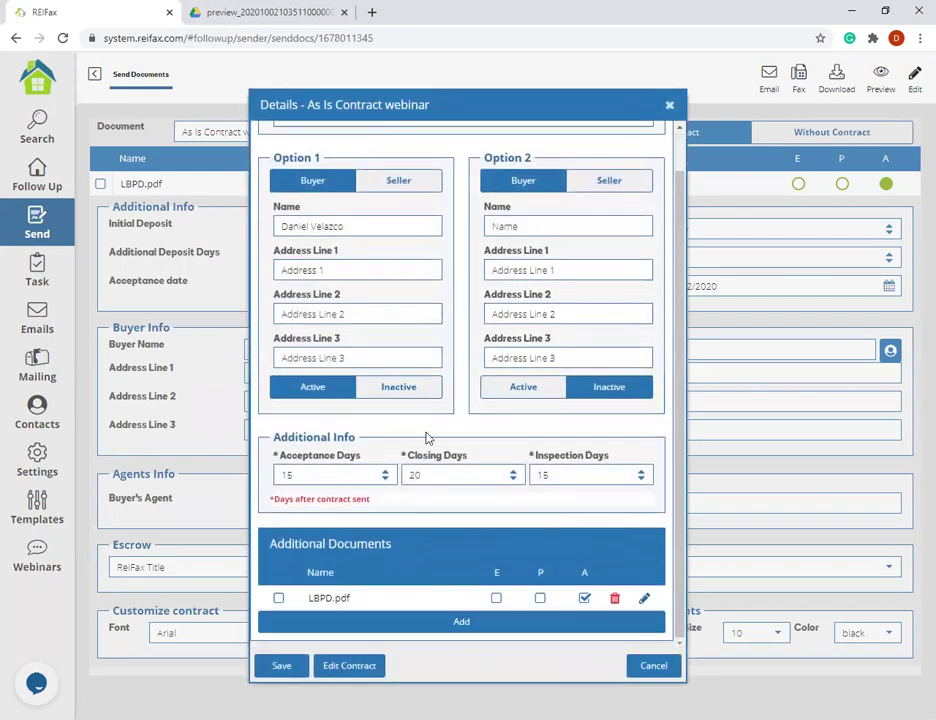
{"action": "left_click", "coordinate": [340, 668]}
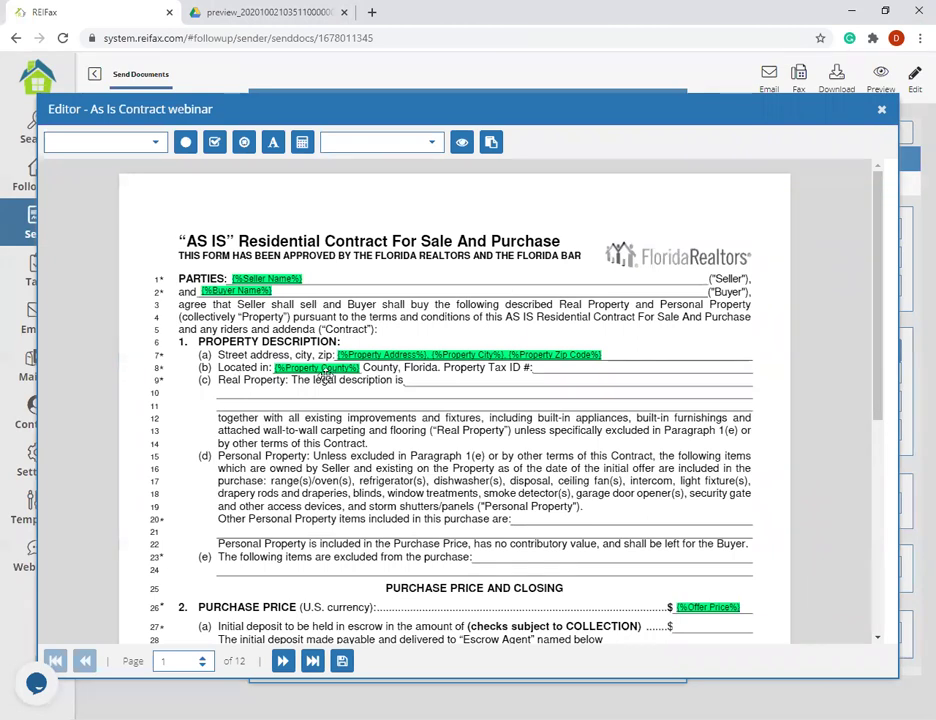
{"action": "left_click", "coordinate": [322, 368]}
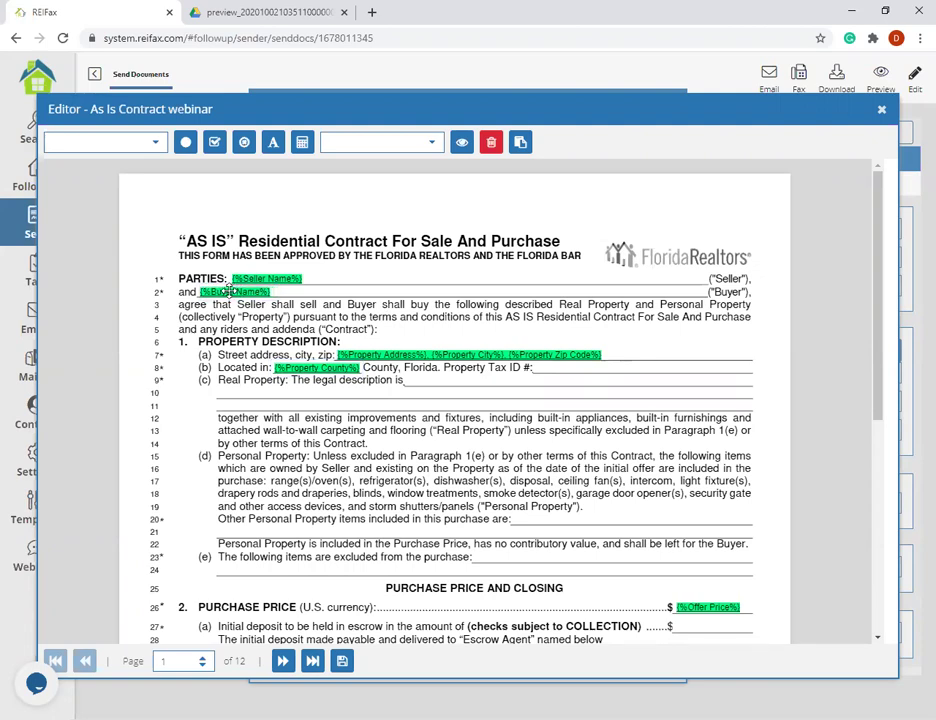
- Save the contract page, then close the editor and details back to Send Documents
{"action": "scroll", "coordinate": [658, 405], "scroll_direction": "down", "scroll_amount": 5}
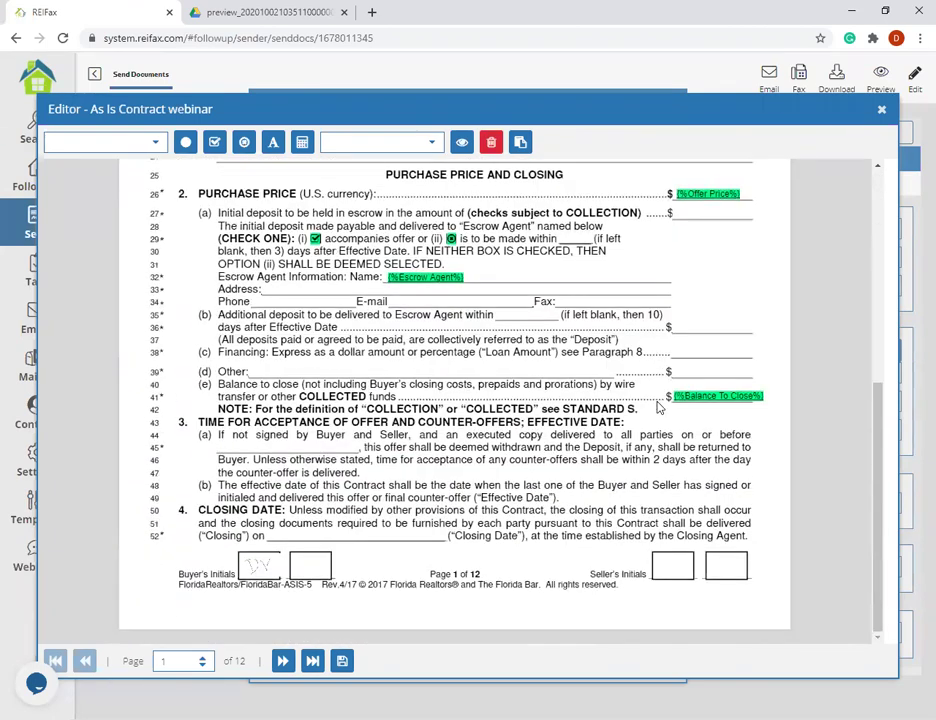
{"action": "left_click", "coordinate": [350, 666]}
{"action": "left_click", "coordinate": [881, 109]}
{"action": "left_click", "coordinate": [670, 108]}
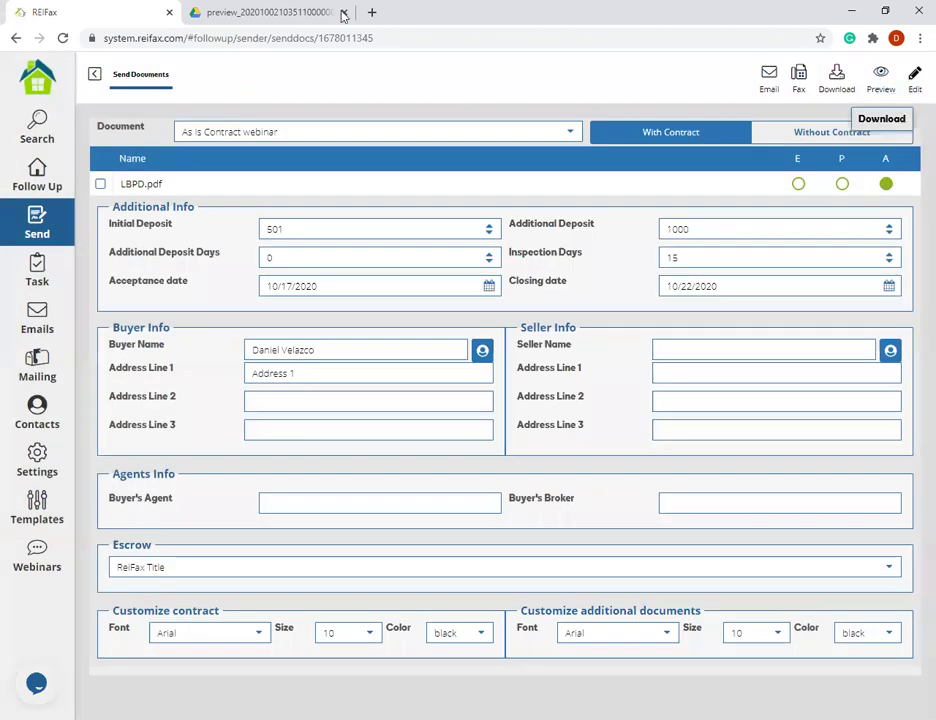
- Replace the old PDF preview with a freshly generated contract preview and reload it
{"action": "left_click", "coordinate": [343, 15]}
{"action": "left_click", "coordinate": [882, 80]}
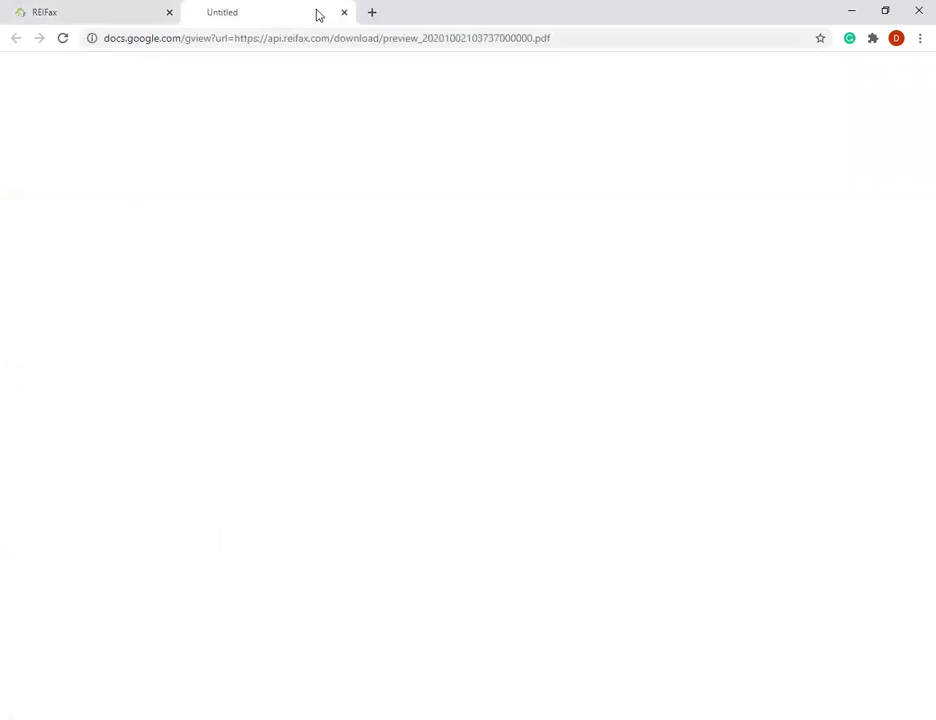
{"action": "left_click", "coordinate": [167, 33]}
{"action": "key", "text": "Return"}
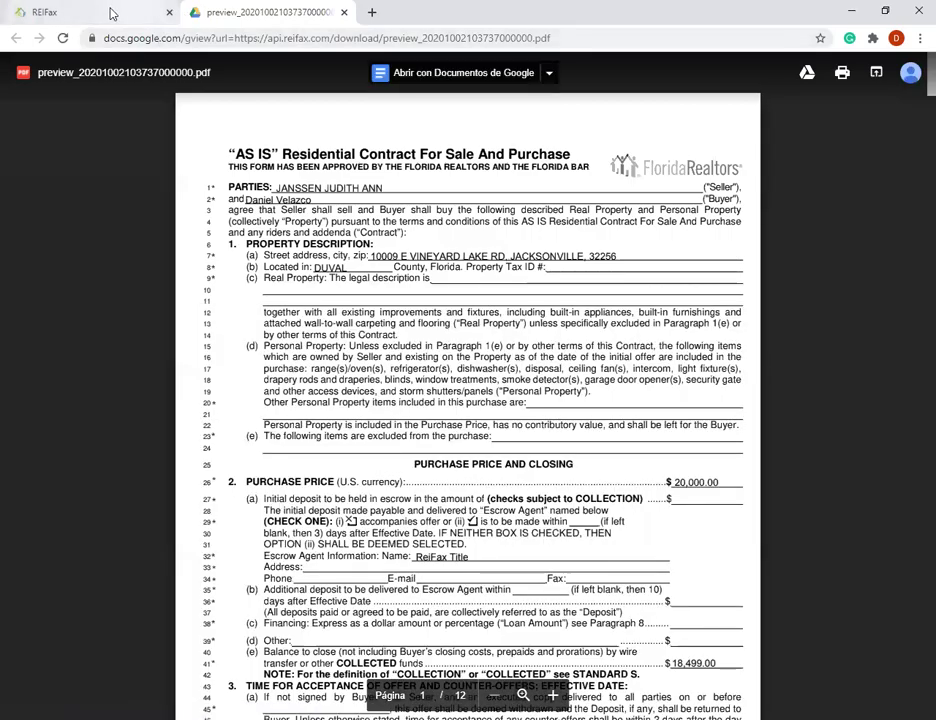
- Scroll through the AS IS contract preview showing the $20,000.00 price, then close it
{"action": "left_click", "coordinate": [107, 13]}
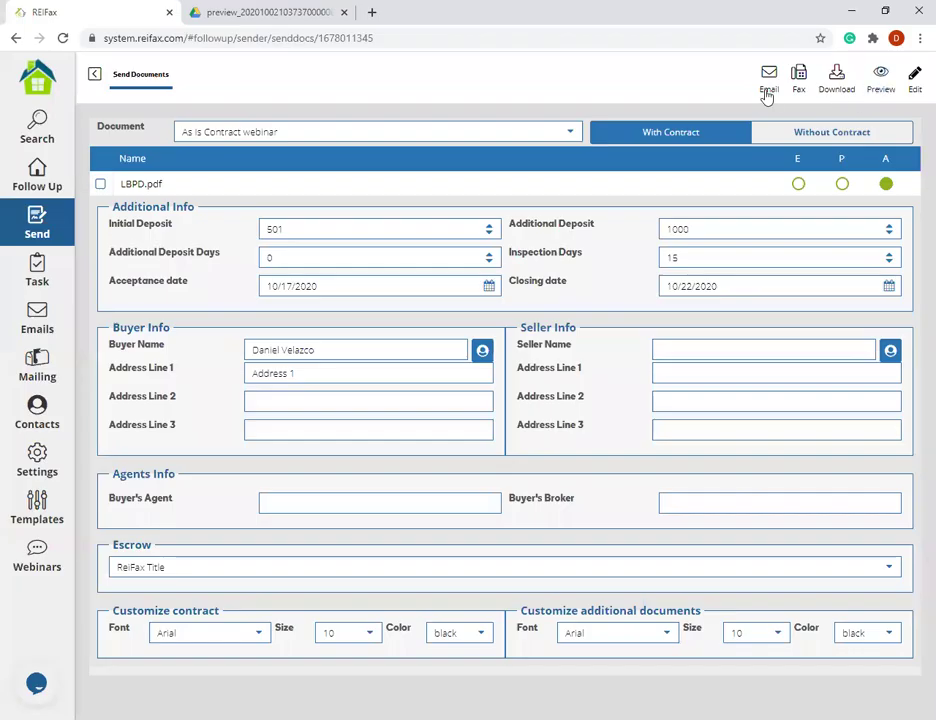
{"action": "left_click", "coordinate": [252, 13]}
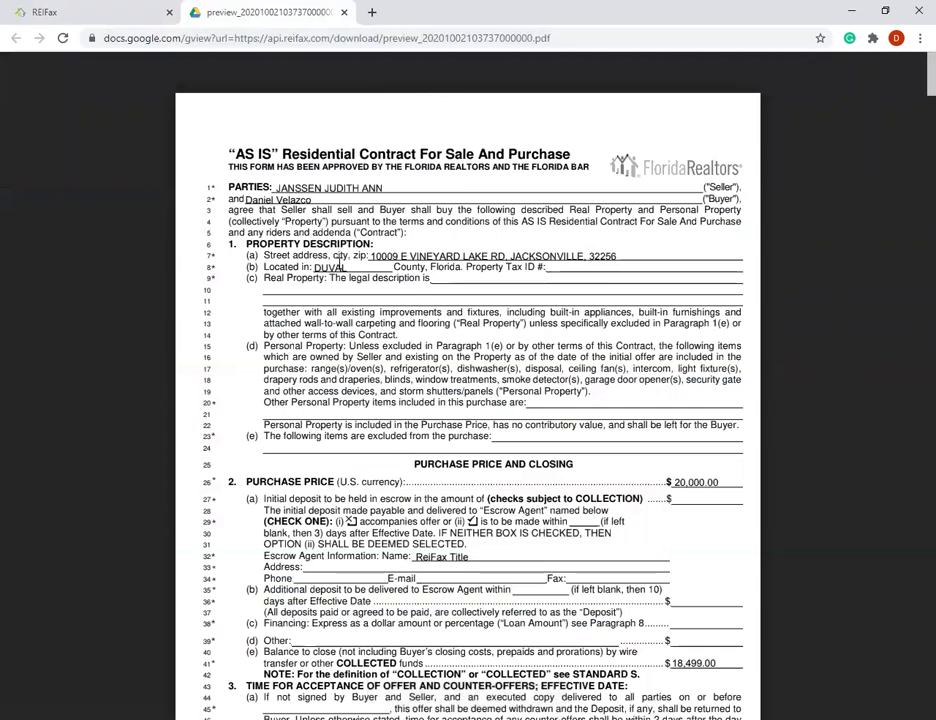
{"action": "scroll", "coordinate": [464, 281], "scroll_direction": "down", "scroll_amount": 10}
{"action": "scroll", "coordinate": [464, 281], "scroll_direction": "down", "scroll_amount": 5}
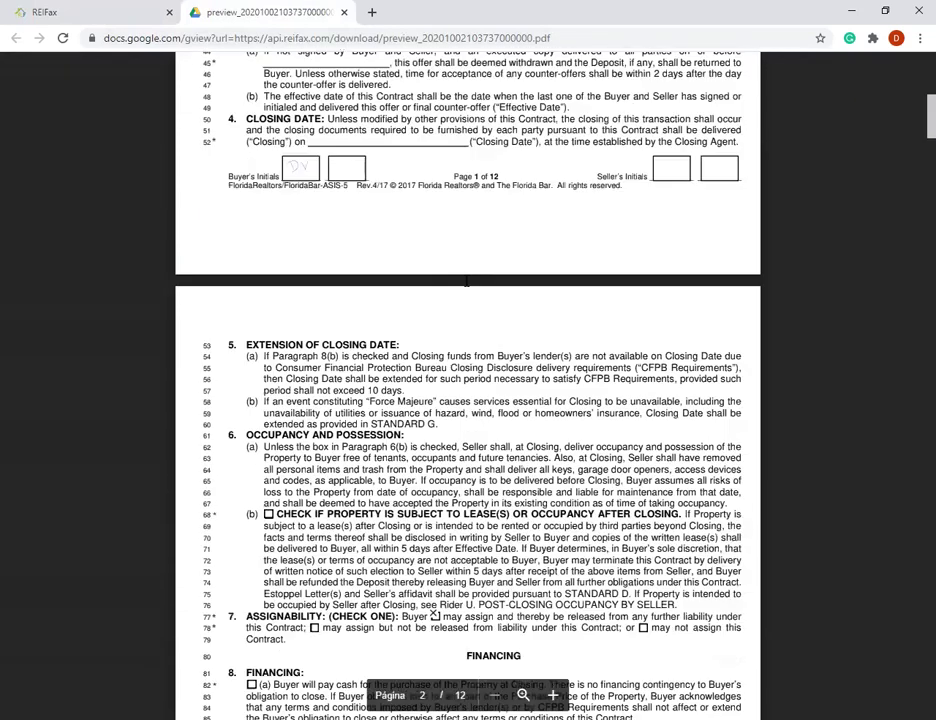
{"action": "left_click", "coordinate": [344, 12]}
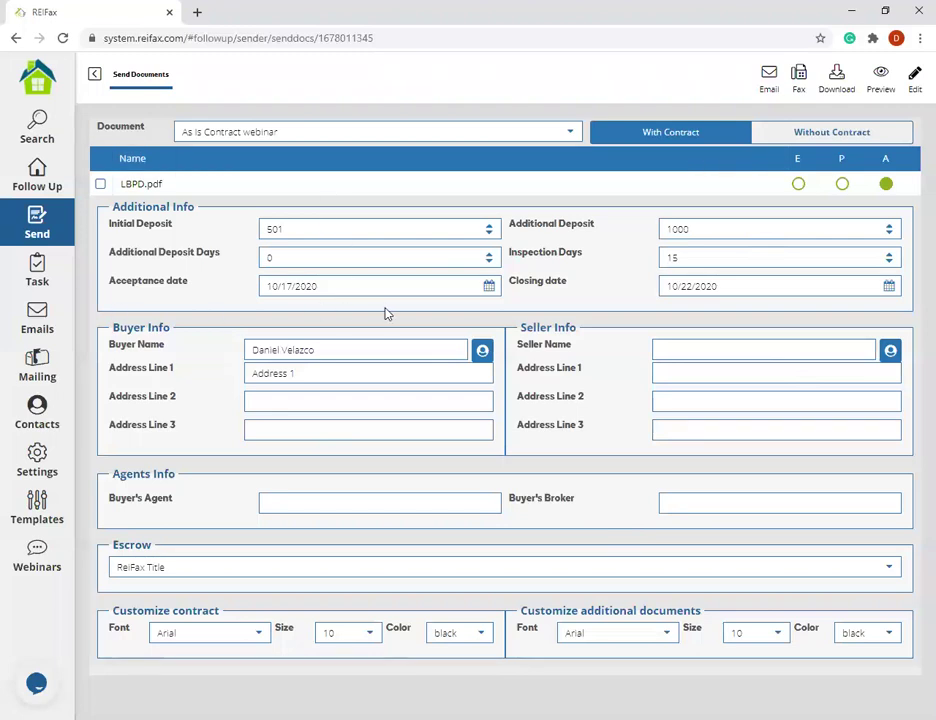
- Keep the contract text colour black, font size 10 and font Arial
{"action": "left_click", "coordinate": [481, 641]}
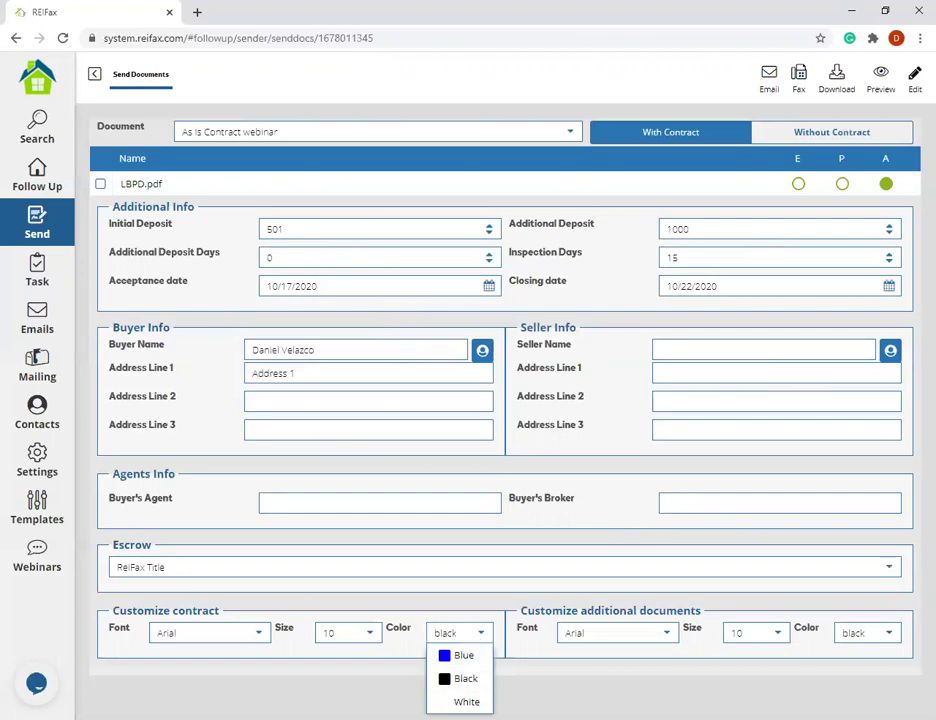
{"action": "left_click", "coordinate": [486, 633]}
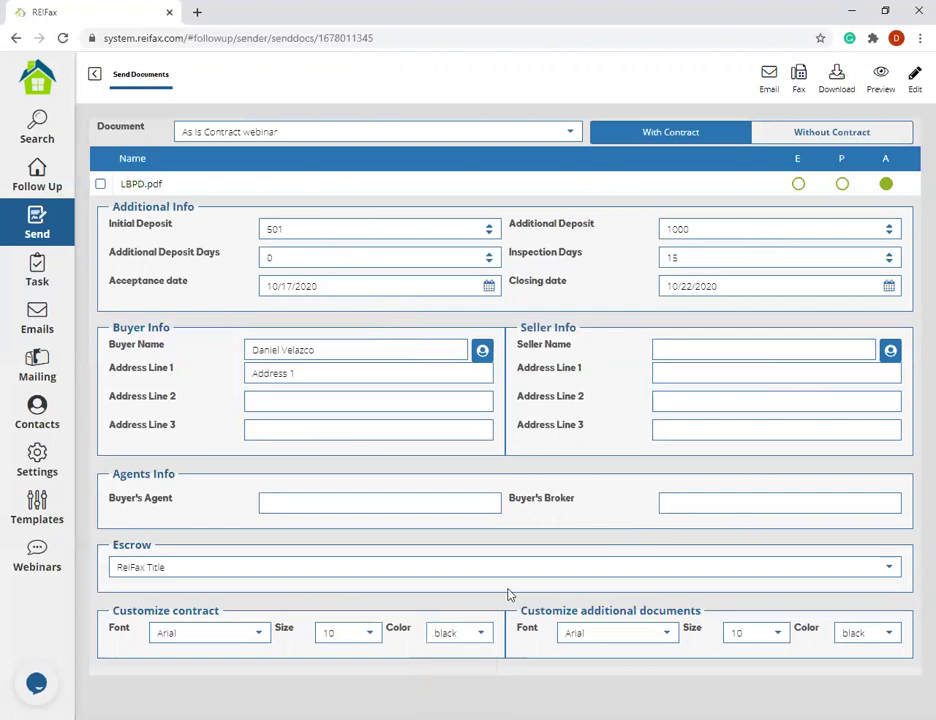
{"action": "left_click", "coordinate": [369, 634]}
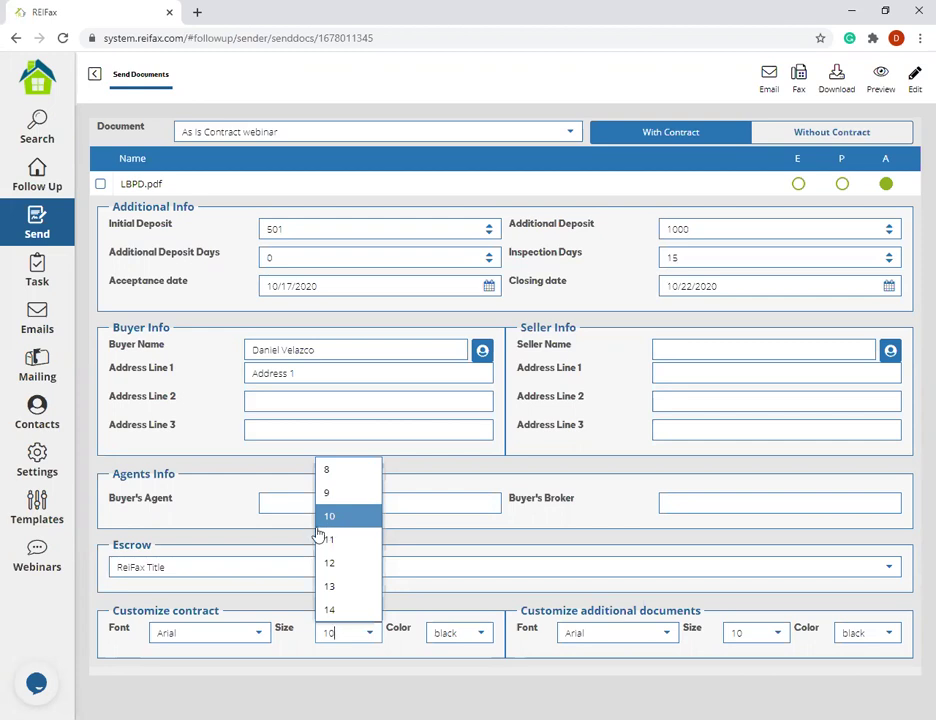
{"action": "left_click", "coordinate": [259, 636]}
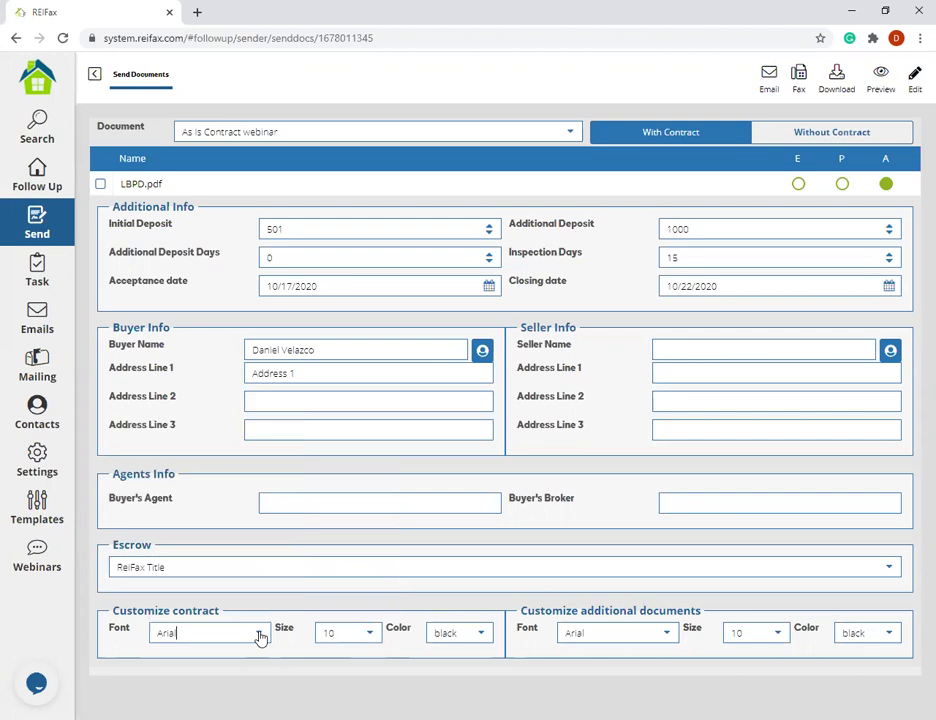
{"action": "left_click", "coordinate": [259, 636]}
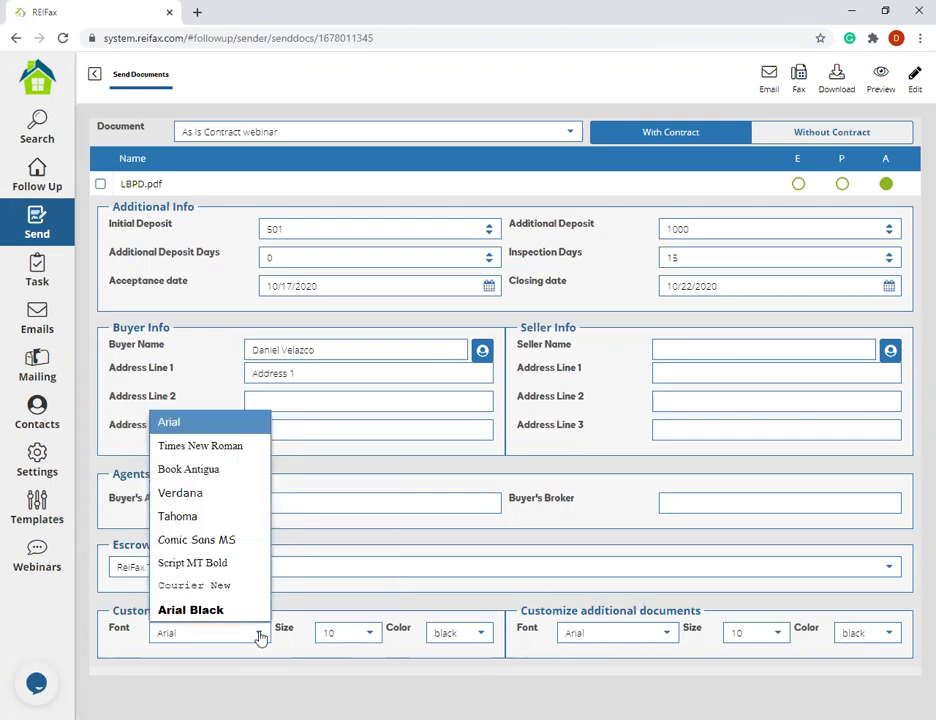
{"action": "left_click", "coordinate": [259, 636]}
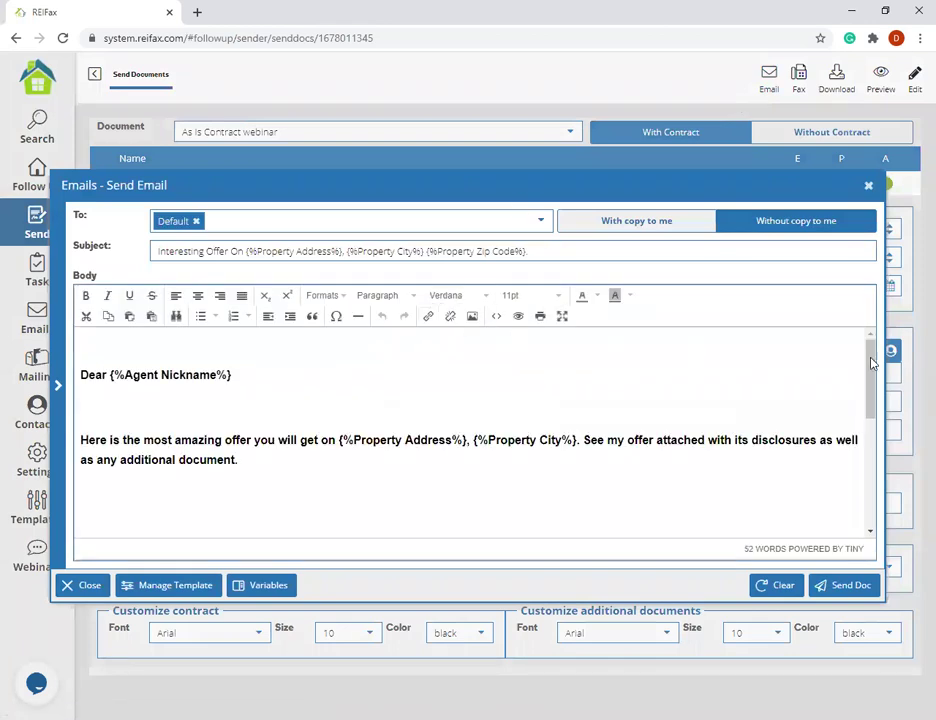
{"action": "scroll", "coordinate": [397, 361], "scroll_direction": "down", "scroll_amount": 5}
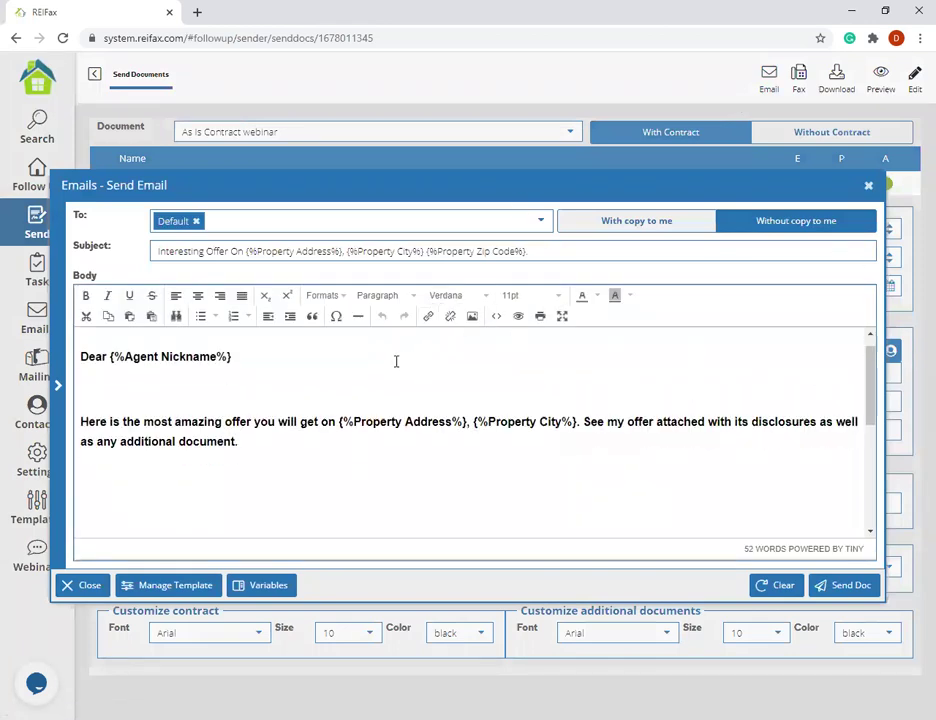
{"action": "scroll", "coordinate": [361, 419], "scroll_direction": "up", "scroll_amount": 5}
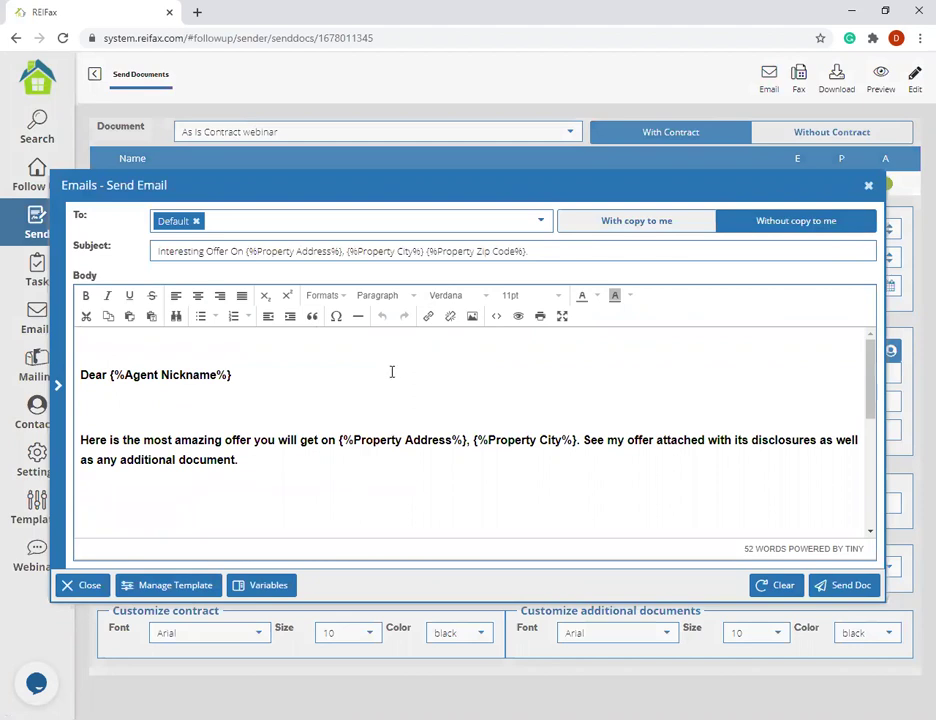
{"action": "scroll", "coordinate": [400, 440], "scroll_direction": "down", "scroll_amount": 5}
{"action": "scroll", "coordinate": [506, 468], "scroll_direction": "up", "scroll_amount": 5}
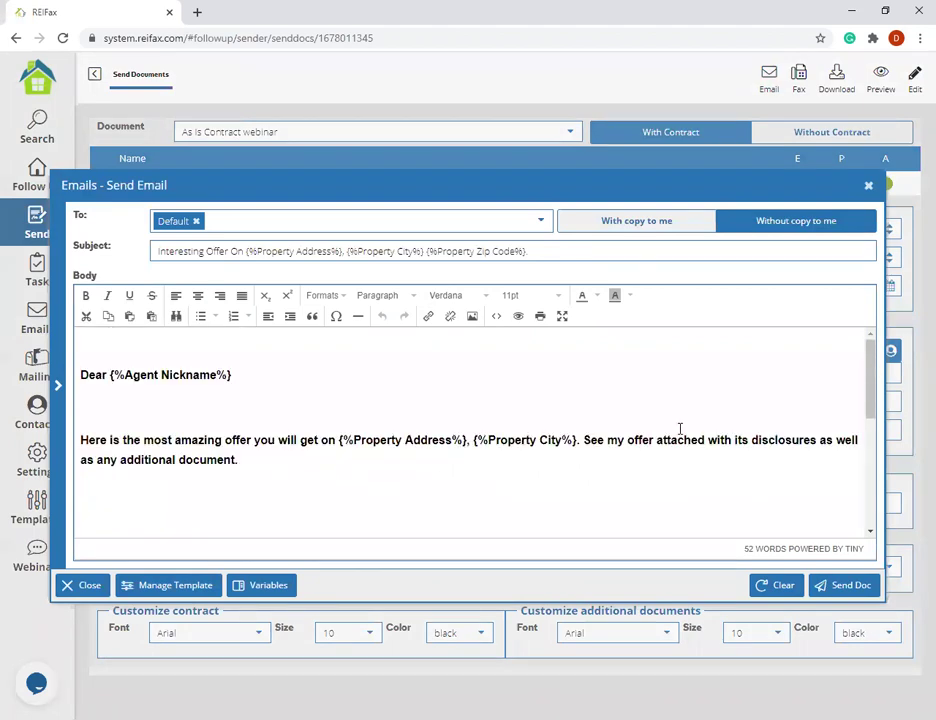
{"action": "scroll", "coordinate": [224, 434], "scroll_direction": "down", "scroll_amount": 2}
{"action": "scroll", "coordinate": [351, 386], "scroll_direction": "up", "scroll_amount": 2}
{"action": "scroll", "coordinate": [418, 503], "scroll_direction": "down", "scroll_amount": 5}
{"action": "scroll", "coordinate": [350, 520], "scroll_direction": "up", "scroll_amount": 5}
{"action": "left_click", "coordinate": [178, 585]}
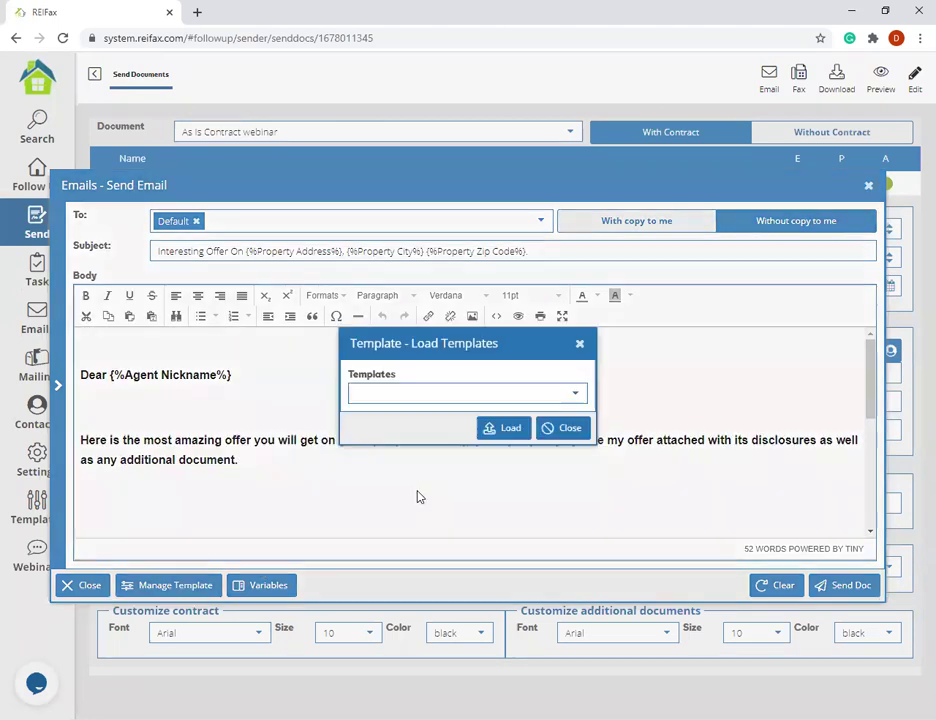
{"action": "left_click", "coordinate": [574, 393]}
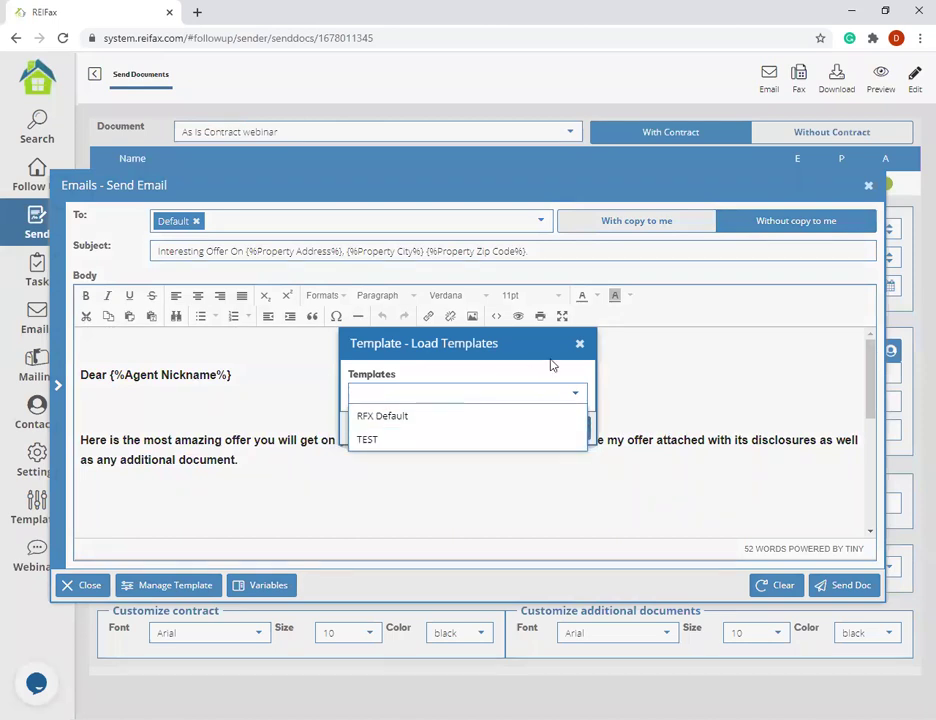
{"action": "left_click", "coordinate": [580, 345]}
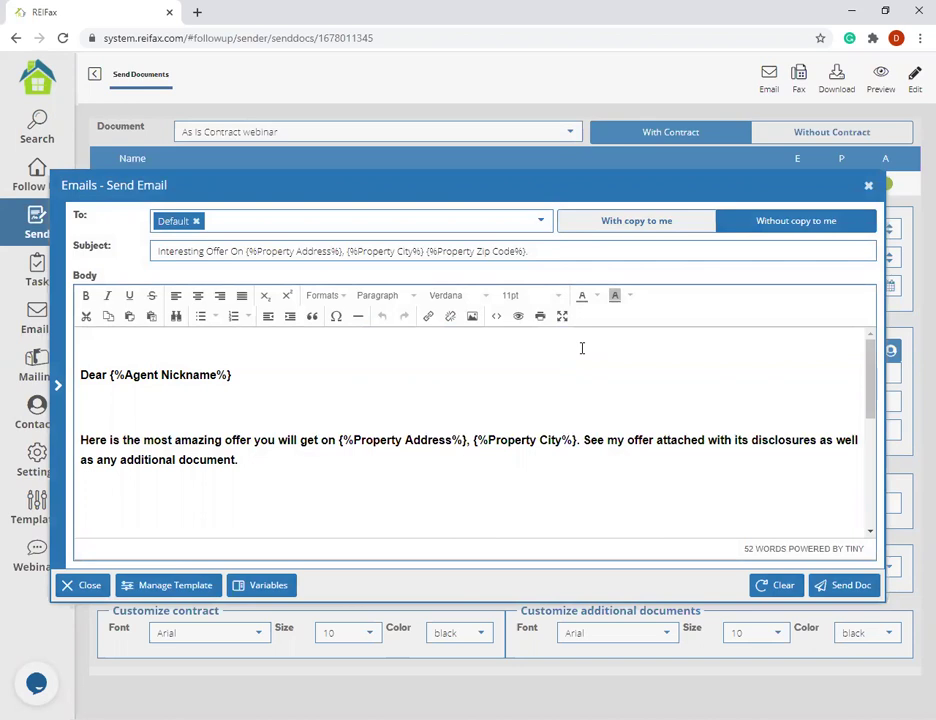
- Delete the {%Agent Nickname%} variable after 'Dear' in the email body
{"action": "scroll", "coordinate": [320, 516], "scroll_direction": "down", "scroll_amount": 5}
{"action": "scroll", "coordinate": [280, 430], "scroll_direction": "up", "scroll_amount": 5}
{"action": "left_click_drag", "start_coordinate": [233, 376], "coordinate": [111, 374]}
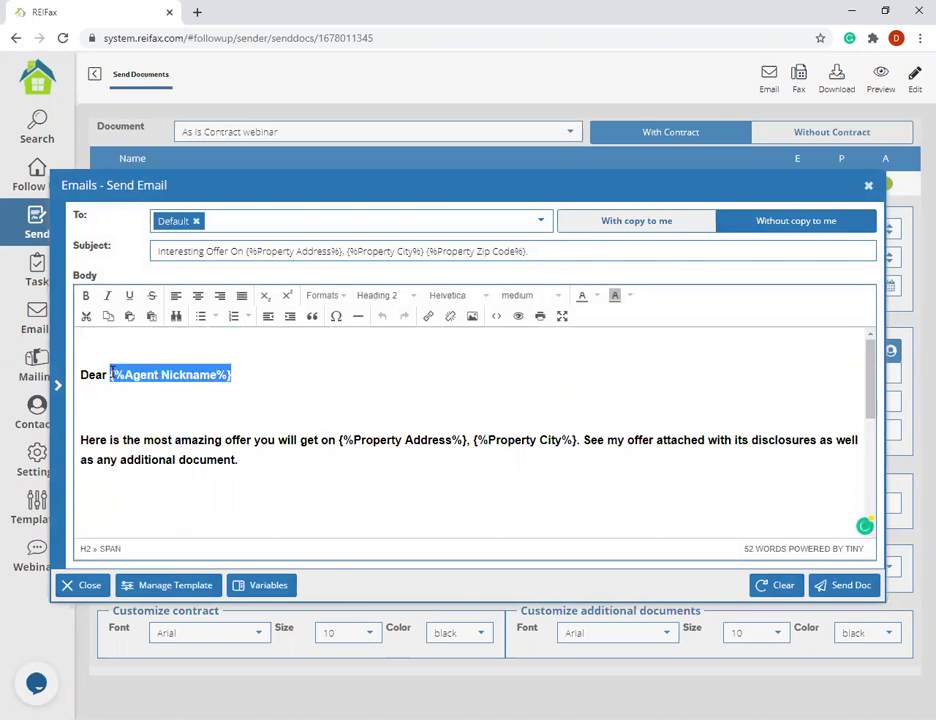
{"action": "key", "text": "BackSpace"}
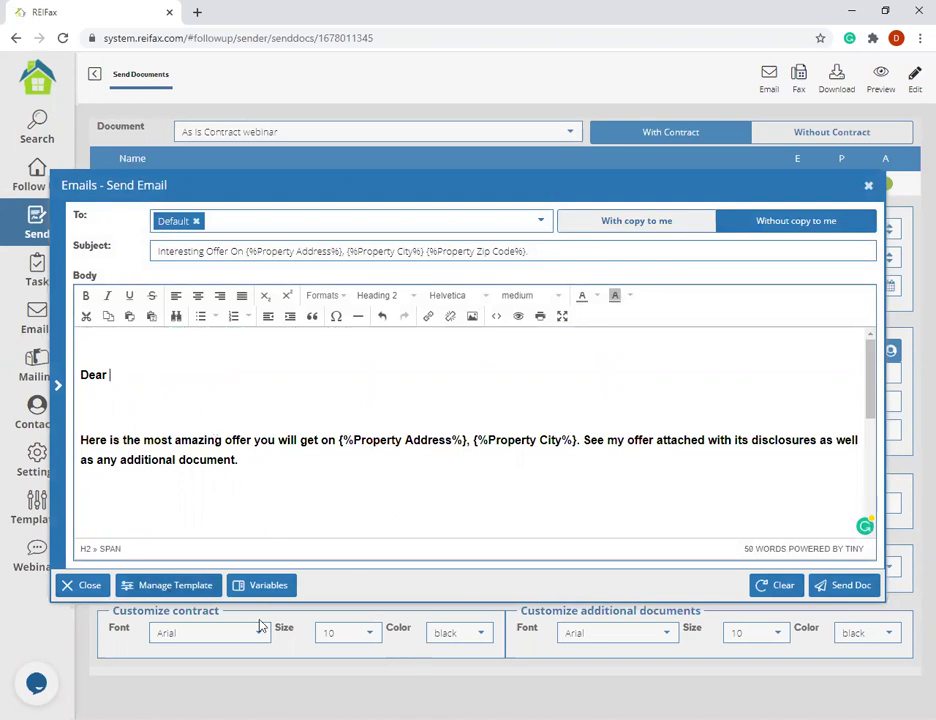
- Insert the Owner Name variable after 'Dear', hide the variables list, and close the email
{"action": "left_click", "coordinate": [262, 585]}
{"action": "scroll", "coordinate": [205, 345], "scroll_direction": "down", "scroll_amount": 2}
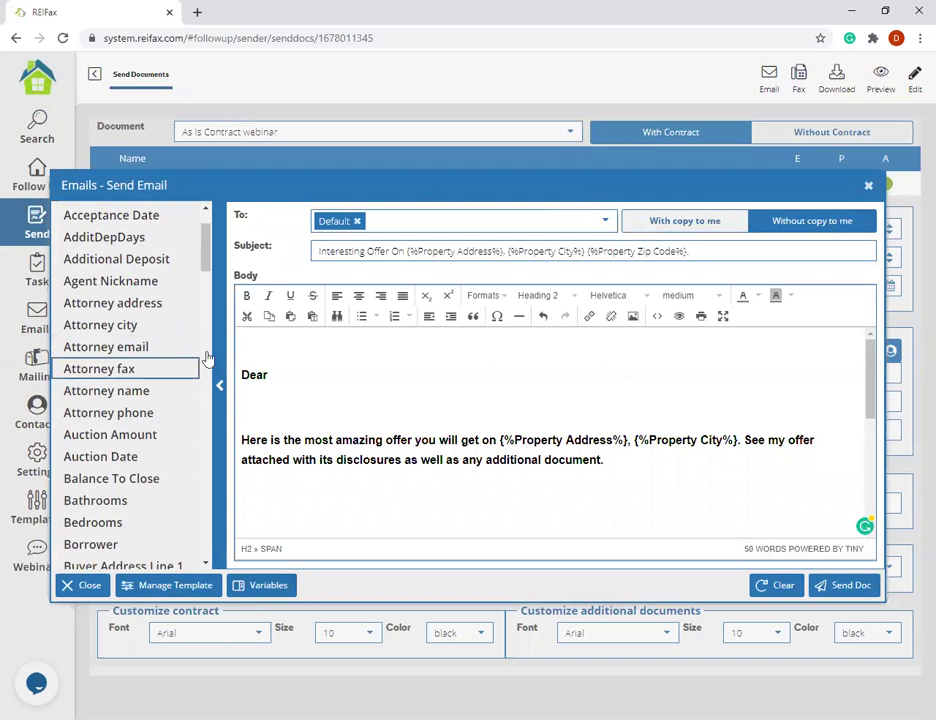
{"action": "scroll", "coordinate": [178, 392], "scroll_direction": "down", "scroll_amount": 5}
{"action": "scroll", "coordinate": [152, 392], "scroll_direction": "down", "scroll_amount": 10}
{"action": "scroll", "coordinate": [150, 392], "scroll_direction": "up", "scroll_amount": 6}
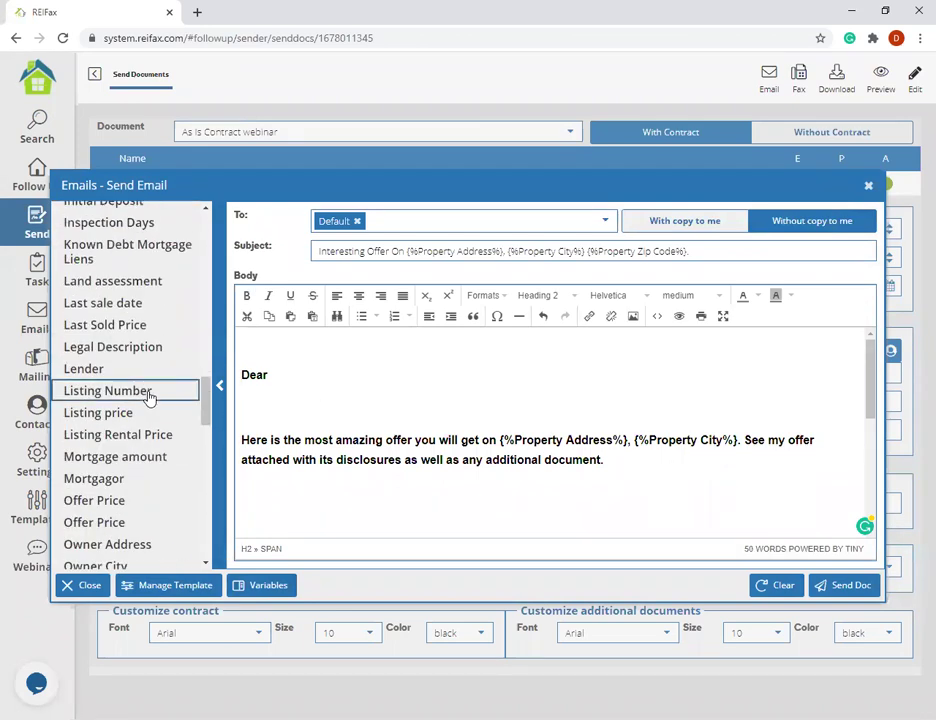
{"action": "scroll", "coordinate": [150, 420], "scroll_direction": "down", "scroll_amount": 5}
{"action": "left_click", "coordinate": [138, 392]}
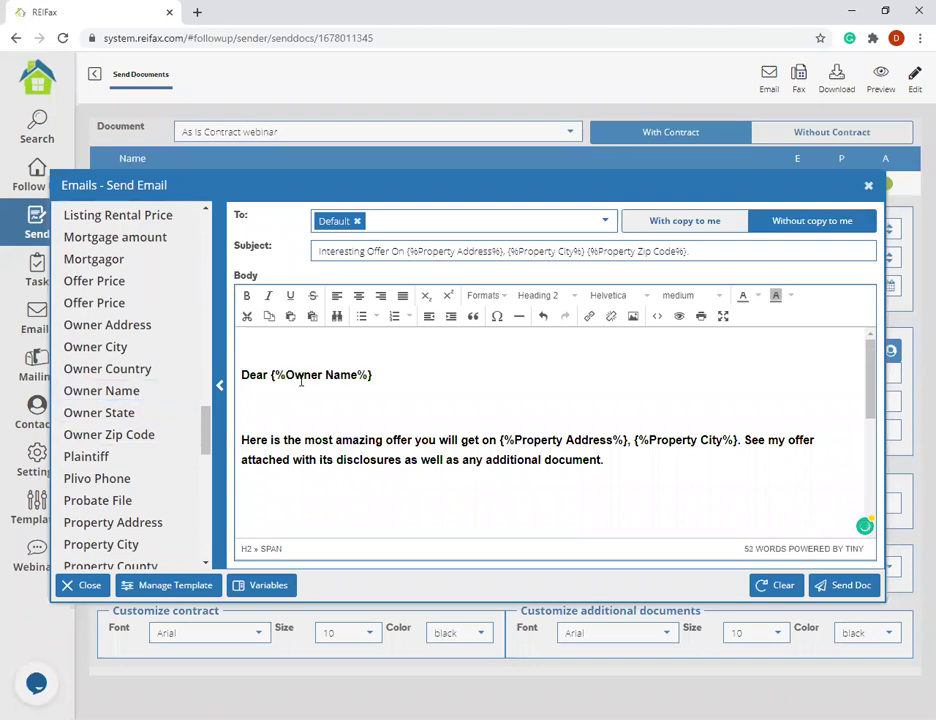
{"action": "left_click", "coordinate": [219, 385]}
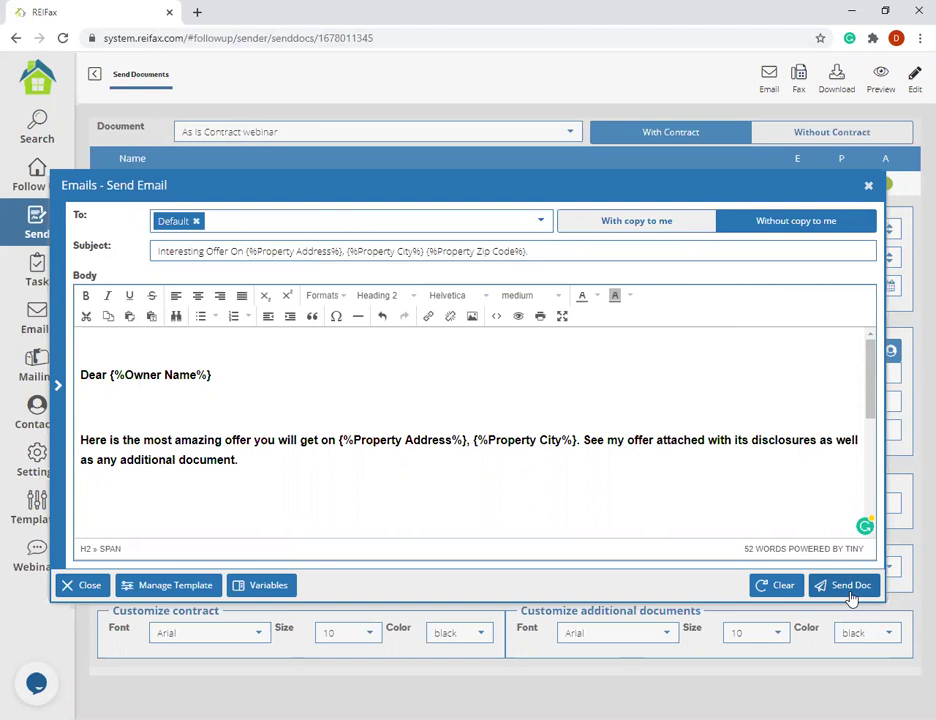
{"action": "left_click", "coordinate": [868, 186]}
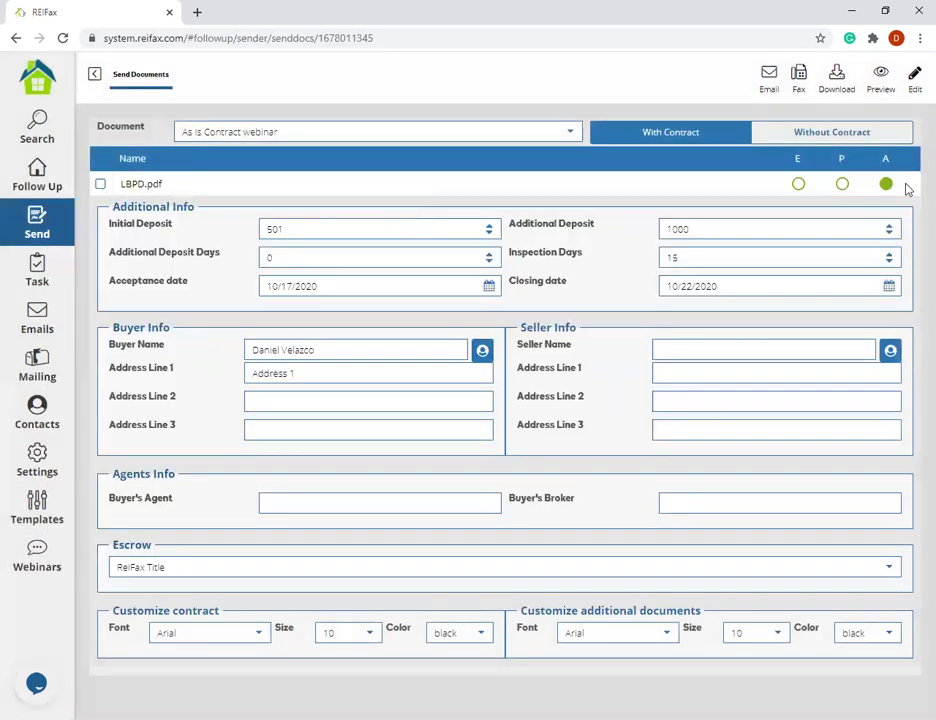
- Generate a new contract PDF preview and retry loading its blank viewer page
{"action": "left_click", "coordinate": [875, 92]}
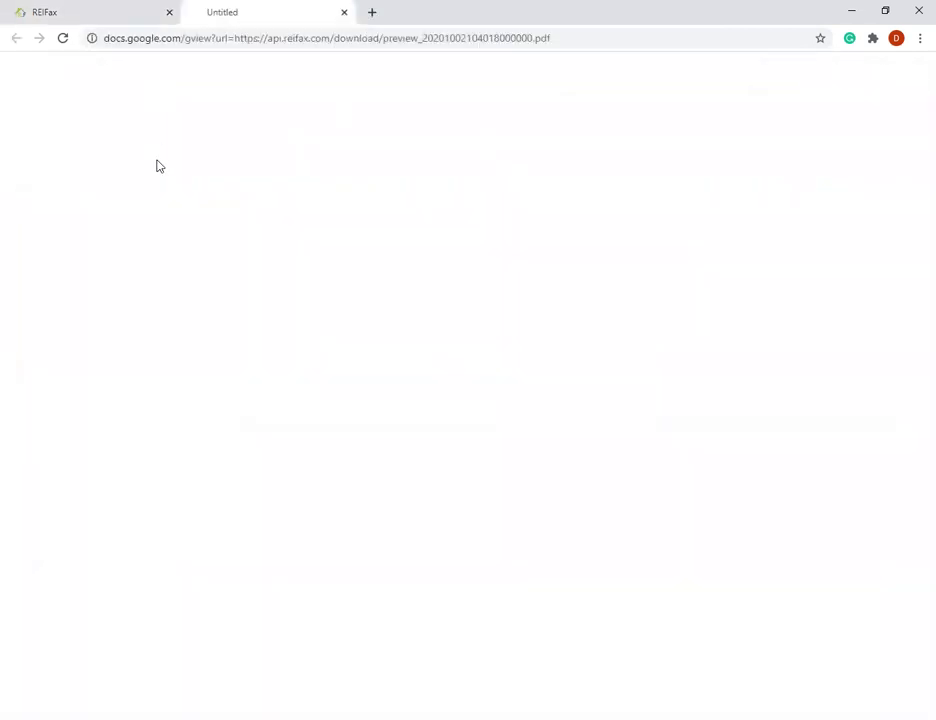
{"action": "key", "text": "ctrl+l"}
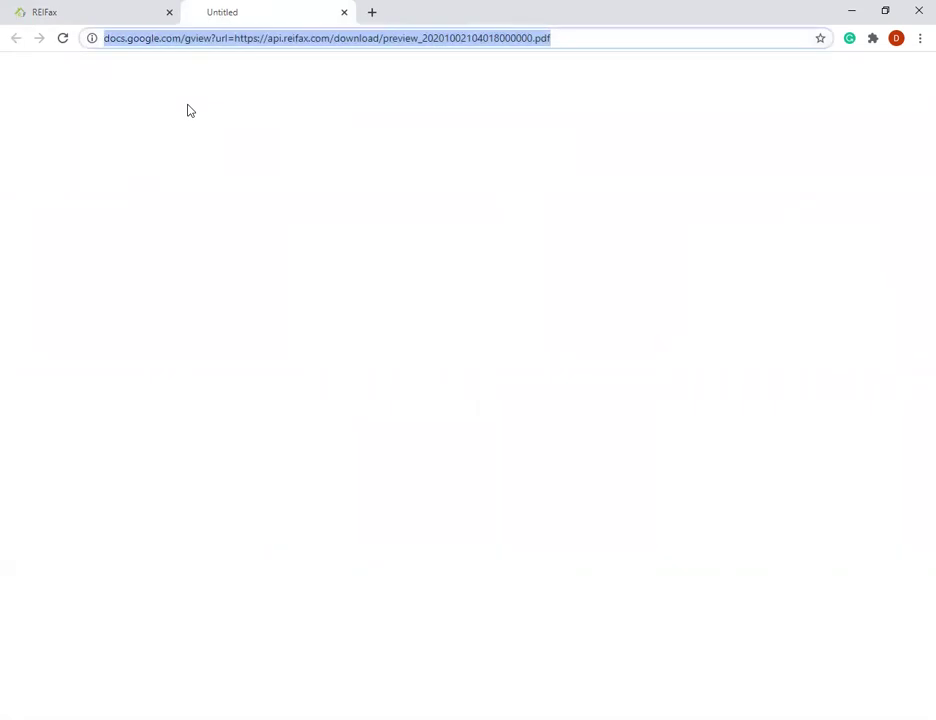
{"action": "left_click", "coordinate": [190, 110]}
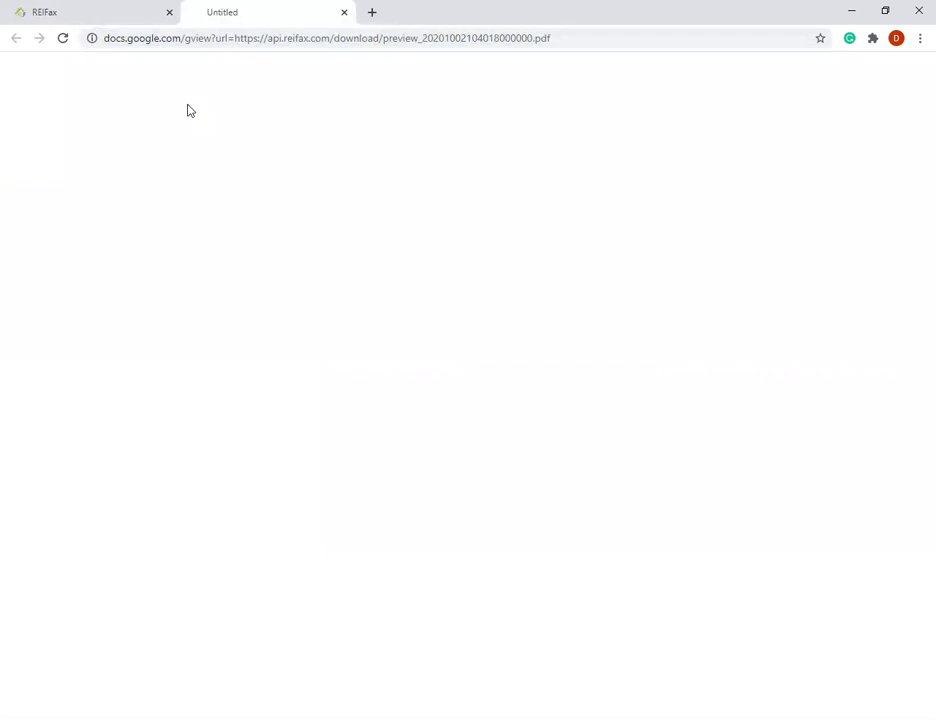
{"action": "key", "text": "ctrl+l"}
{"action": "left_click", "coordinate": [155, 71]}
- Reload the preview until the 12-page contract appears, check it, and return to REIFax
{"action": "left_click", "coordinate": [105, 8]}
{"action": "left_click", "coordinate": [303, 12]}
{"action": "key", "text": "F5"}
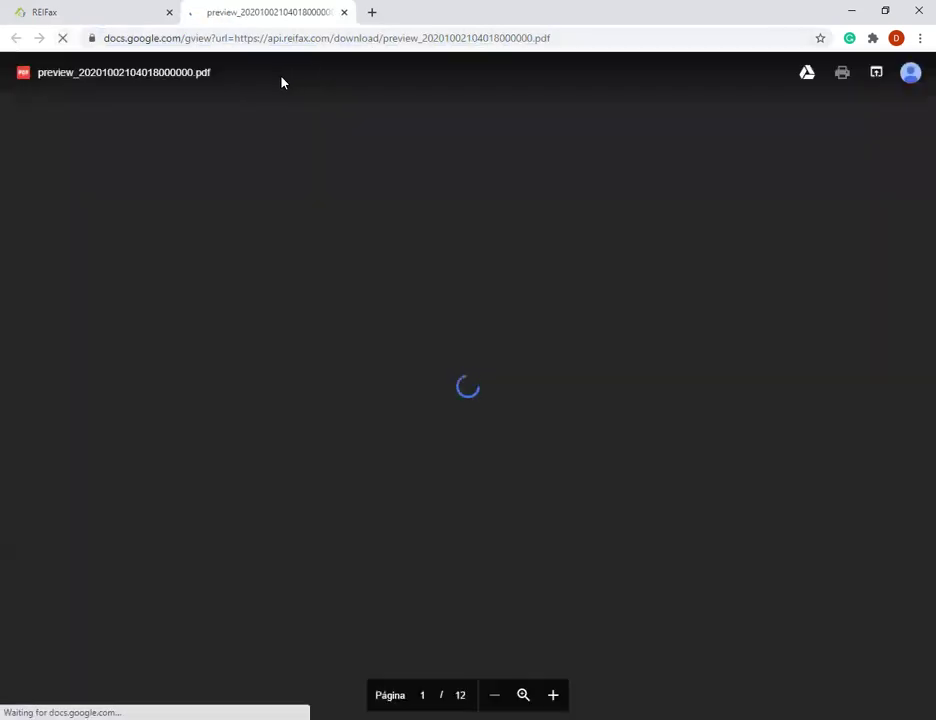
{"action": "scroll", "coordinate": [488, 269], "scroll_direction": "down", "scroll_amount": 1}
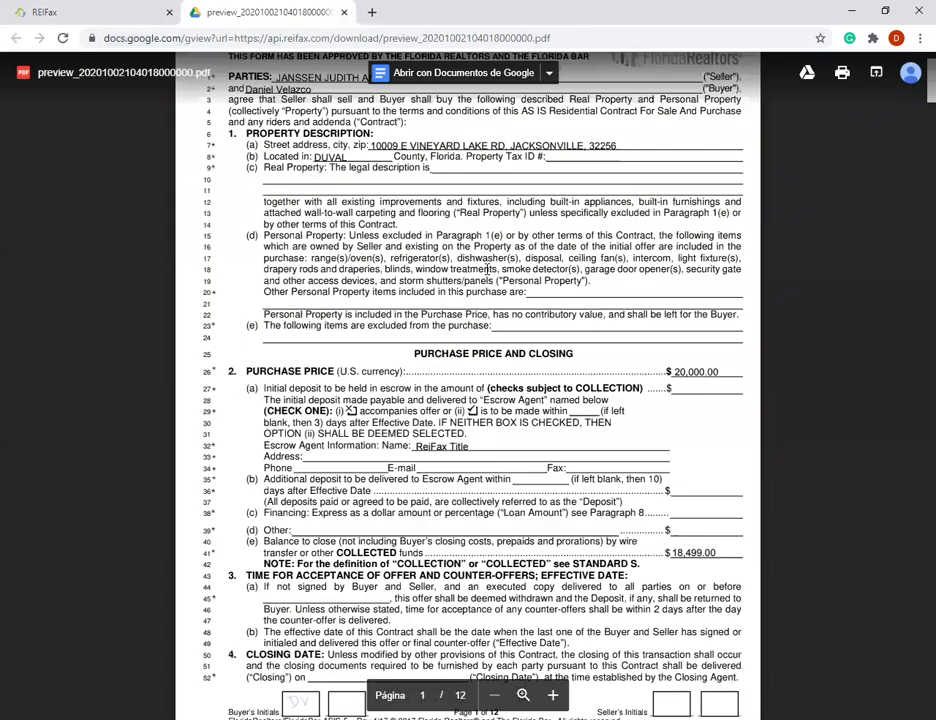
{"action": "scroll", "coordinate": [488, 269], "scroll_direction": "up", "scroll_amount": 1}
{"action": "left_click", "coordinate": [62, 11]}
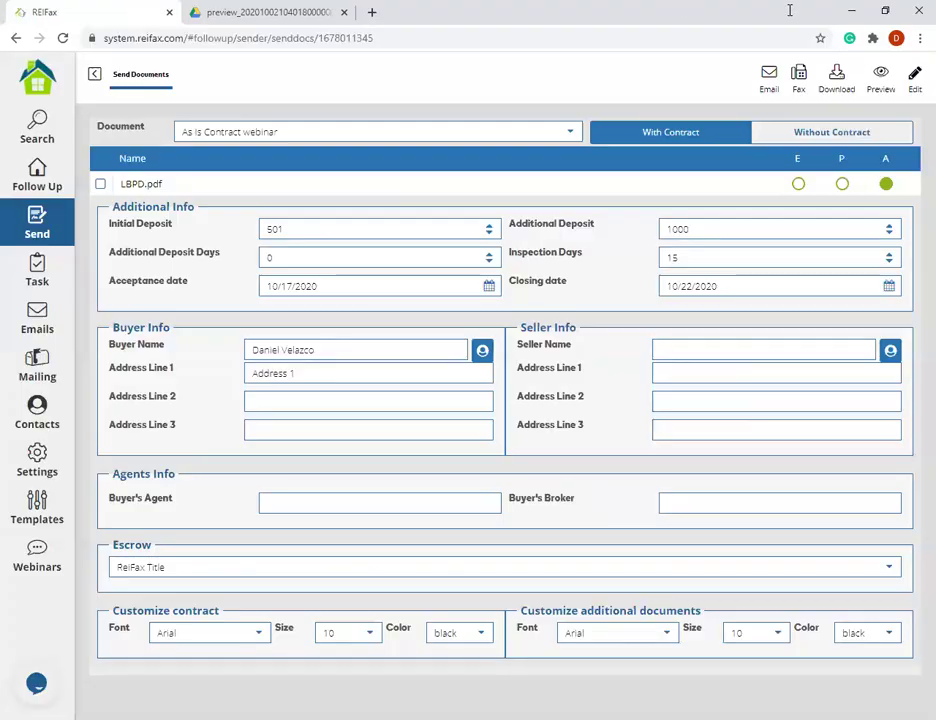